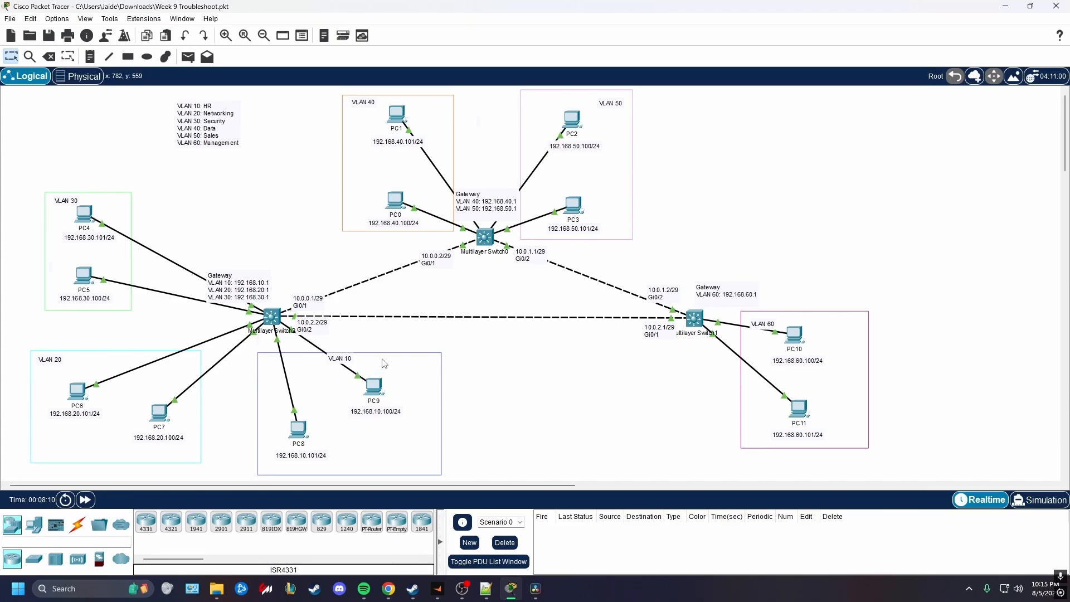
Switch to Notepad++ to review the connectivity criteria in the troubleshooting notes, and return to the Packet Tracer topology
left_click(486, 588)
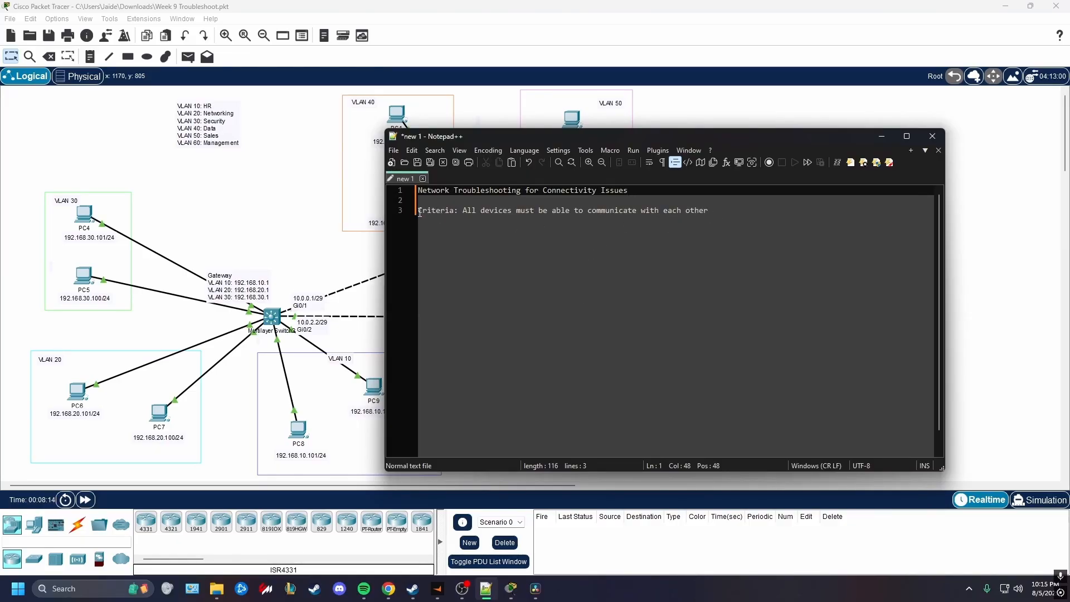
left_click_drag(460, 210, 708, 207)
left_click(329, 262)
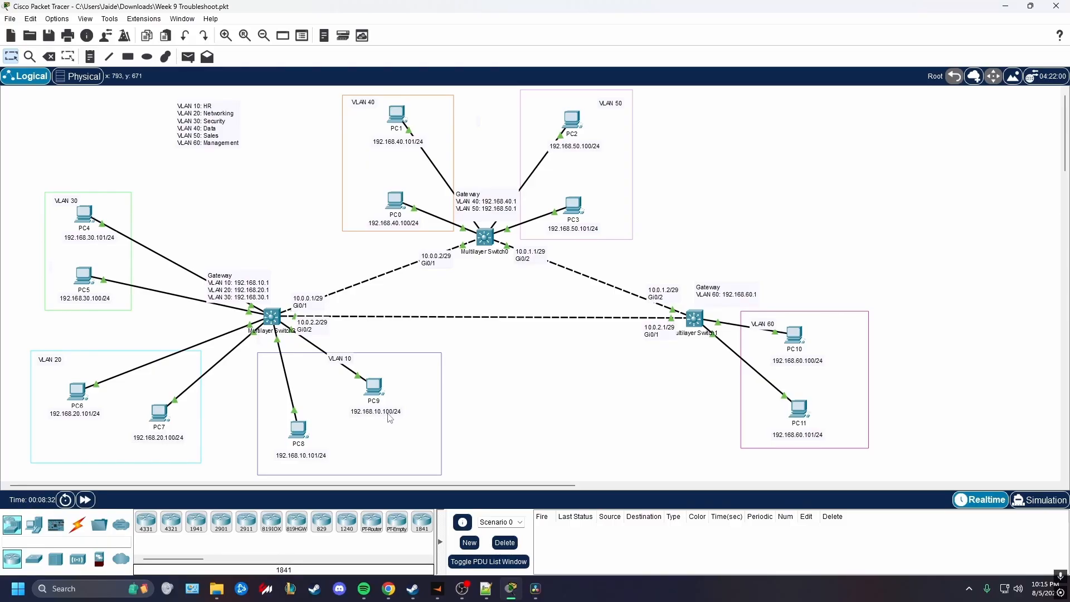
Run ipconfig in PC9's Command Prompt and check its IPv4 address, subnet mask and default gateway
left_click(377, 393)
left_click(473, 148)
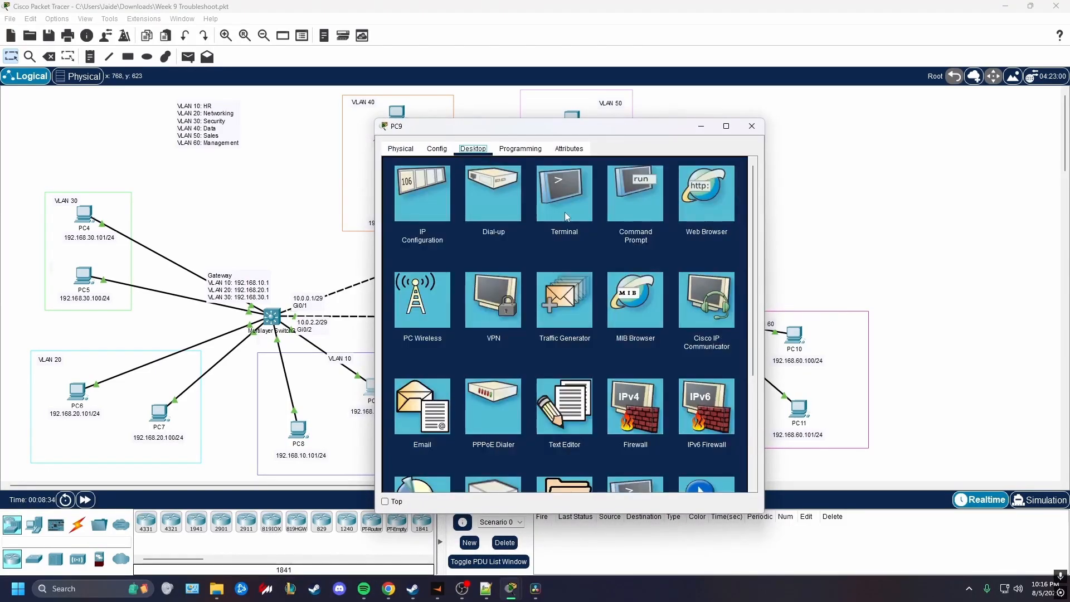
left_click(623, 192)
left_click_drag(557, 126, 799, 138)
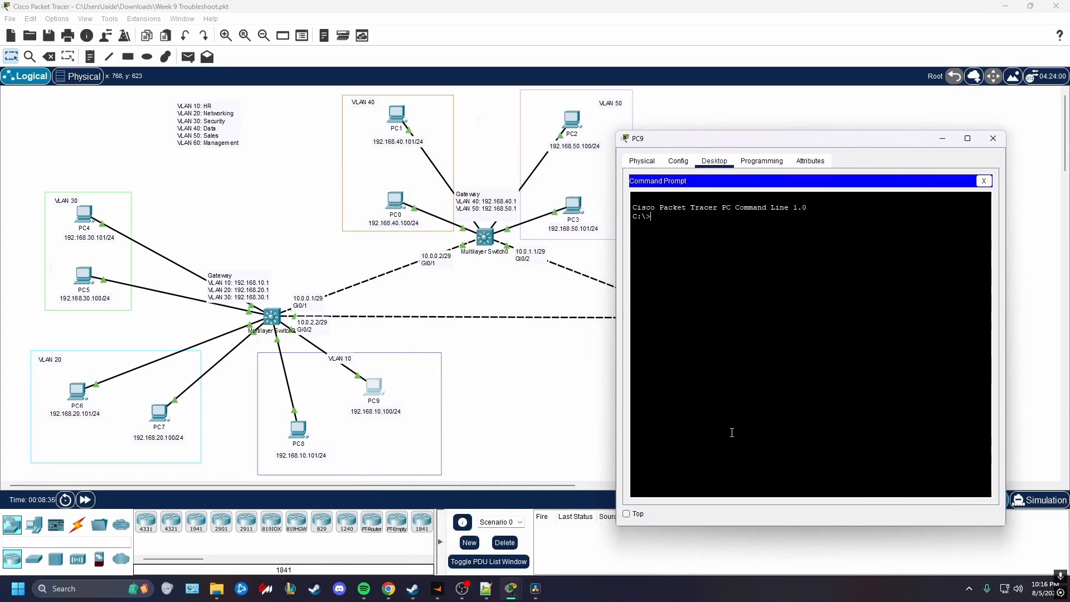
type("ipconfig")
key("Return")
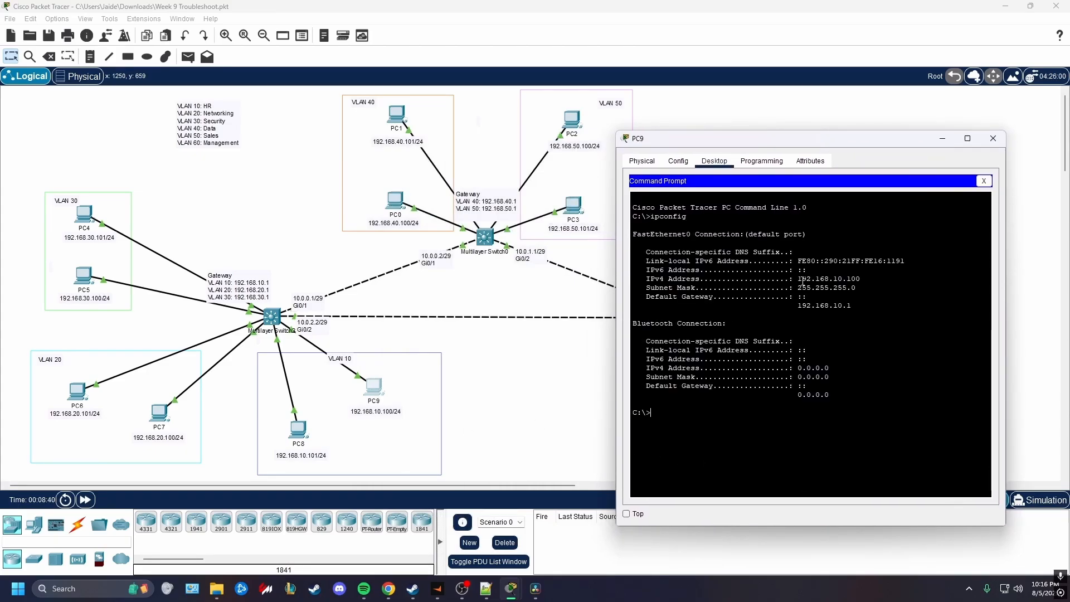
left_click_drag(795, 279, 856, 288)
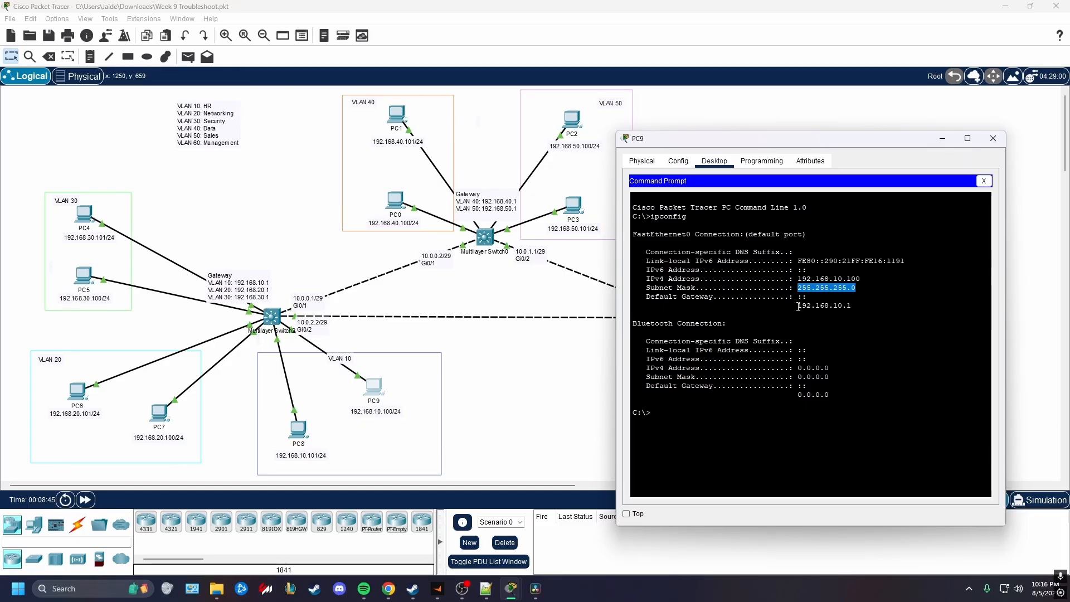
left_click_drag(798, 307, 845, 308)
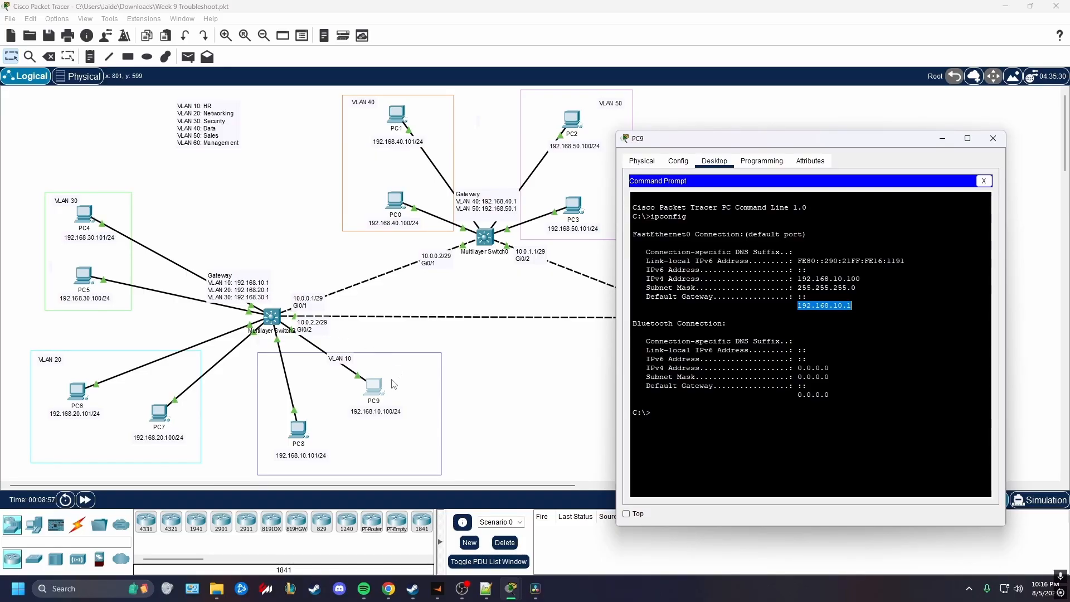
Ping the VLAN 10 gateway 192.168.10.1 from PC9
left_click(785, 399)
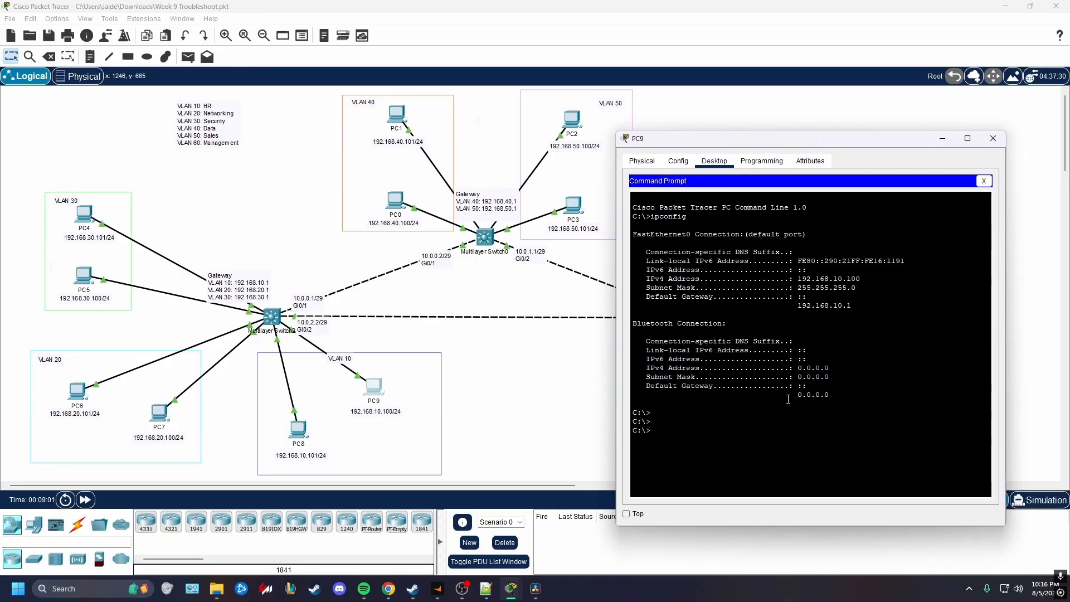
type("ping 192.168.10.1")
key("Return")
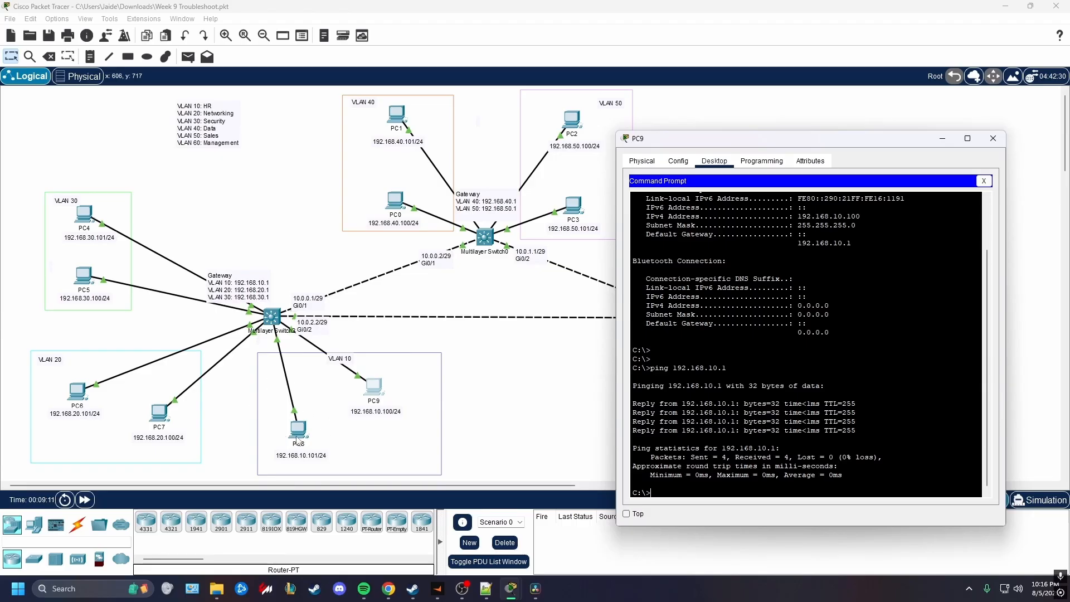
Ping PC8 at 192.168.10.101 from PC9 to test connectivity within VLAN 10
type("ping 192.168.10.101")
key("Return")
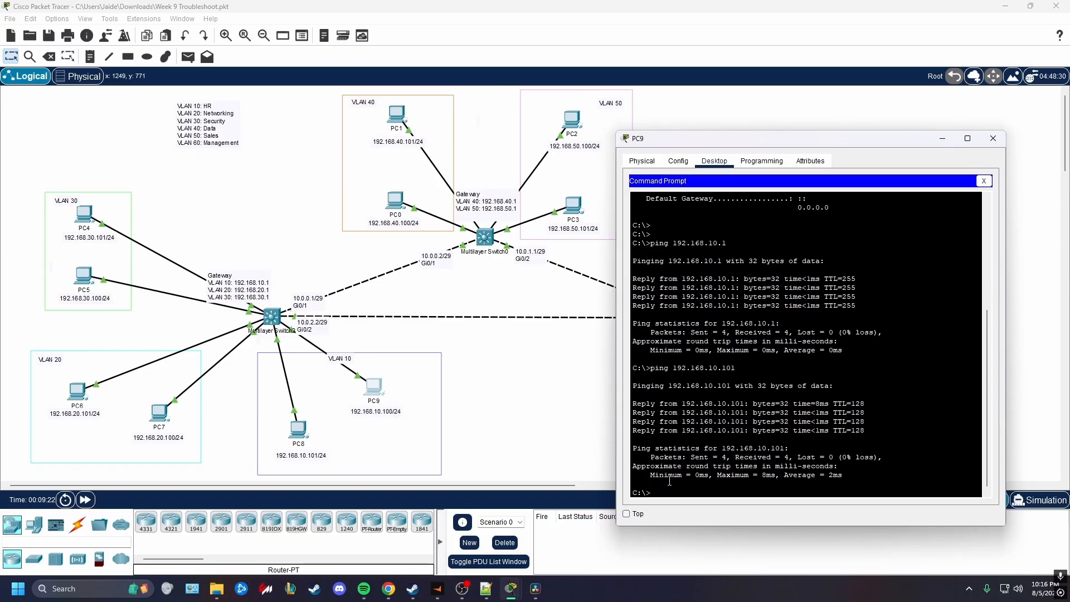
Ping the VLAN 20 hosts 192.168.20.100 and 192.168.20.101 from PC9
type("192.168.20.100")
key("Return")
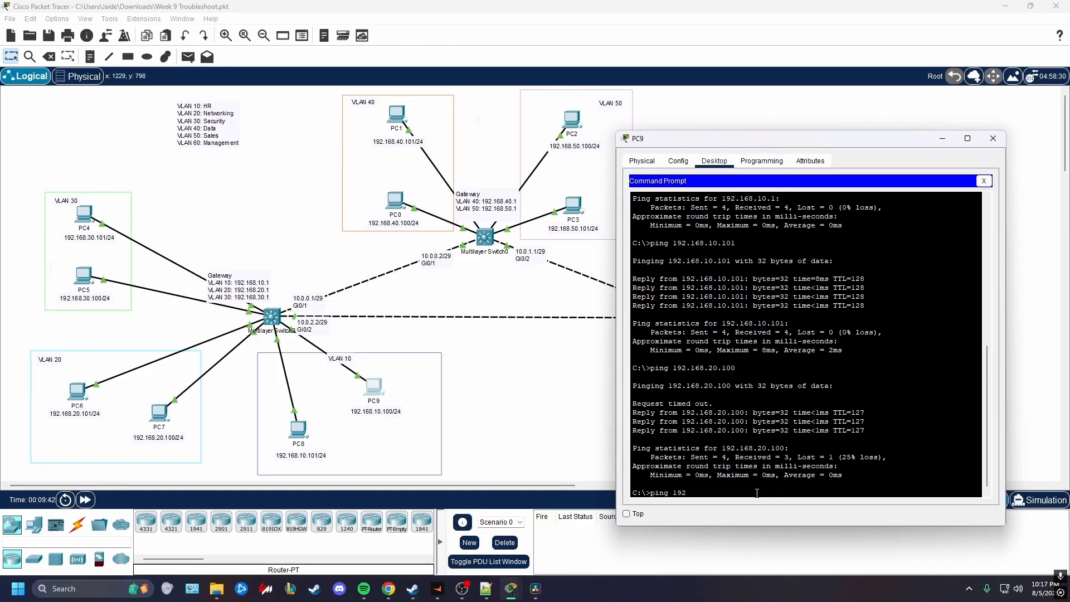
type("01")
key("Return")
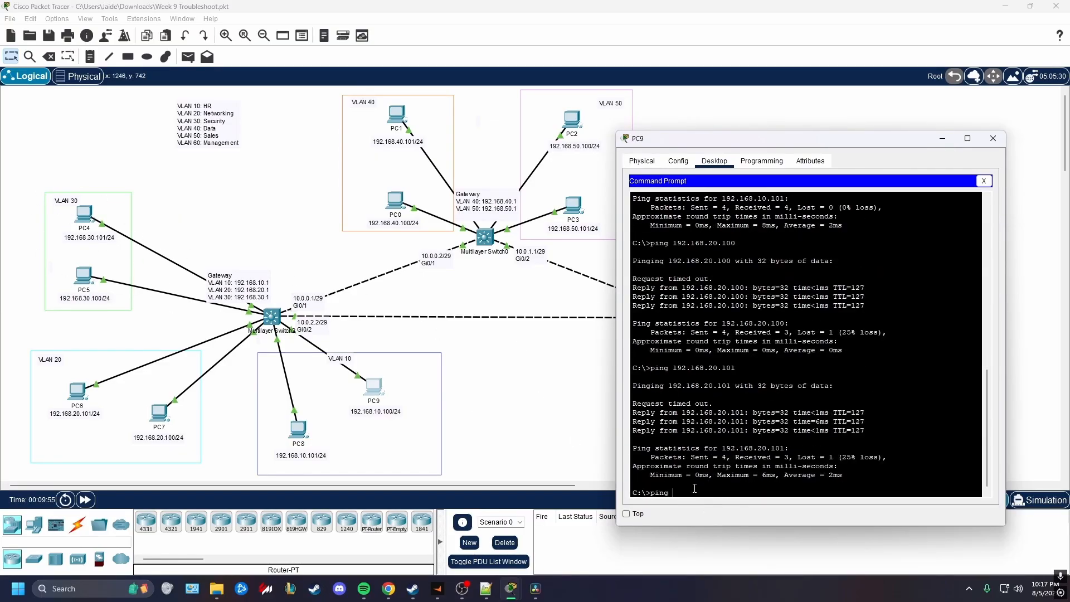
Ping the VLAN 30 hosts 192.168.30.100 and 192.168.30.101 from PC9
type("168.30.100")
key("Return")
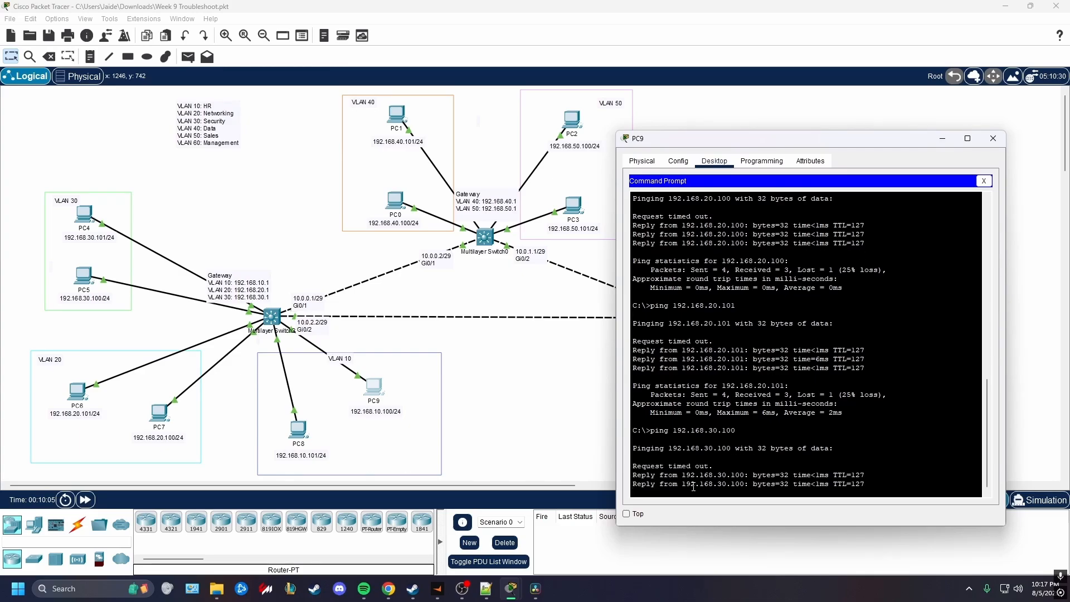
key("Up")
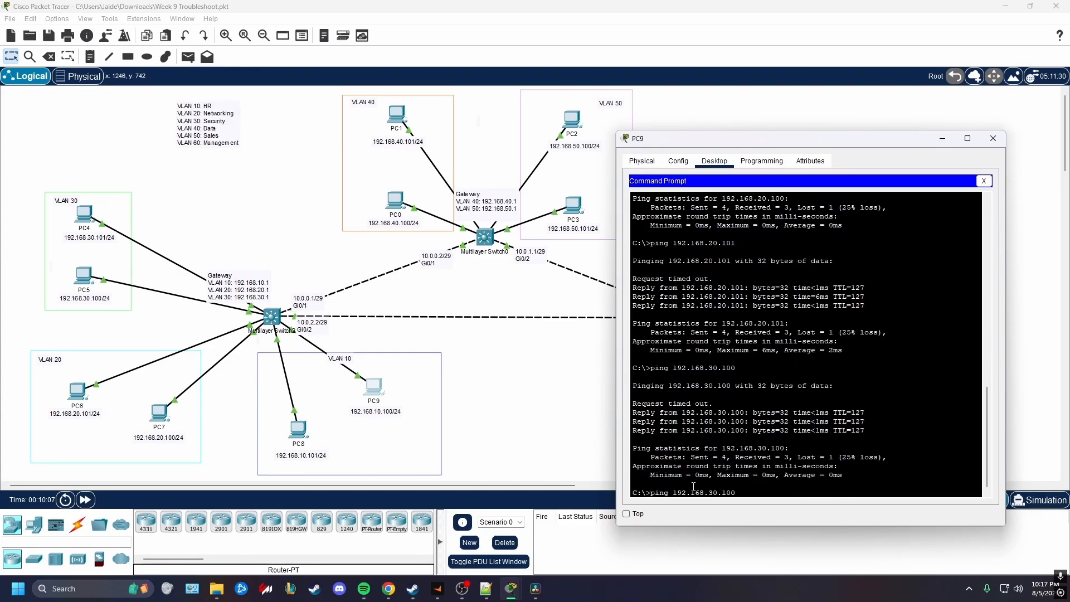
key("Return")
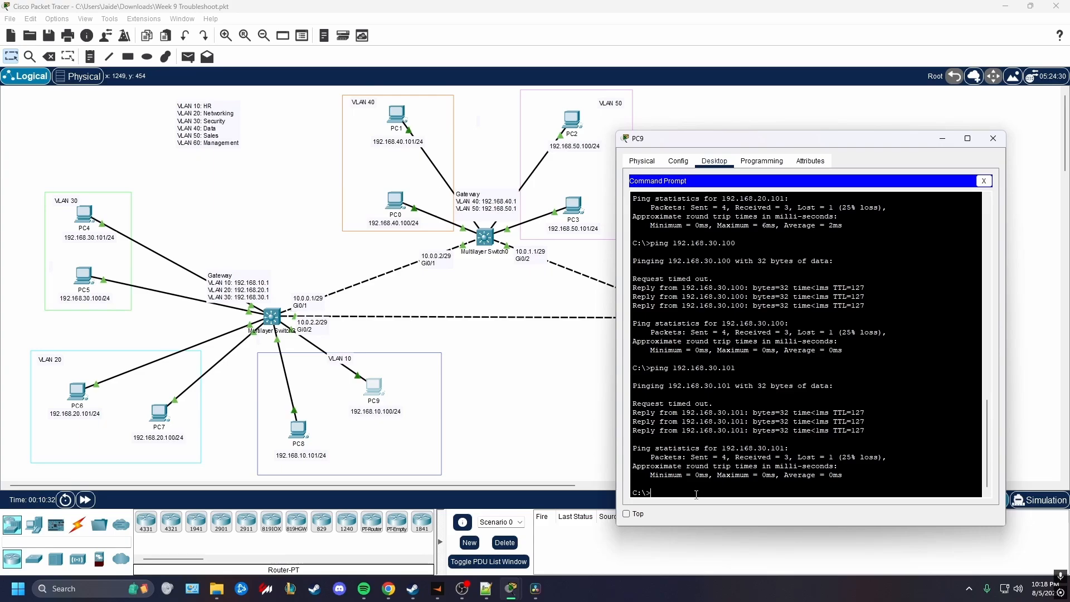
Ping PC0 in VLAN 40 at 192.168.40.100 from PC9
type("192.168.40.100")
key("Return")
Run tracert to 192.168.40.100 from PC9 and examine each hop of the route
type("tracert 192.1")
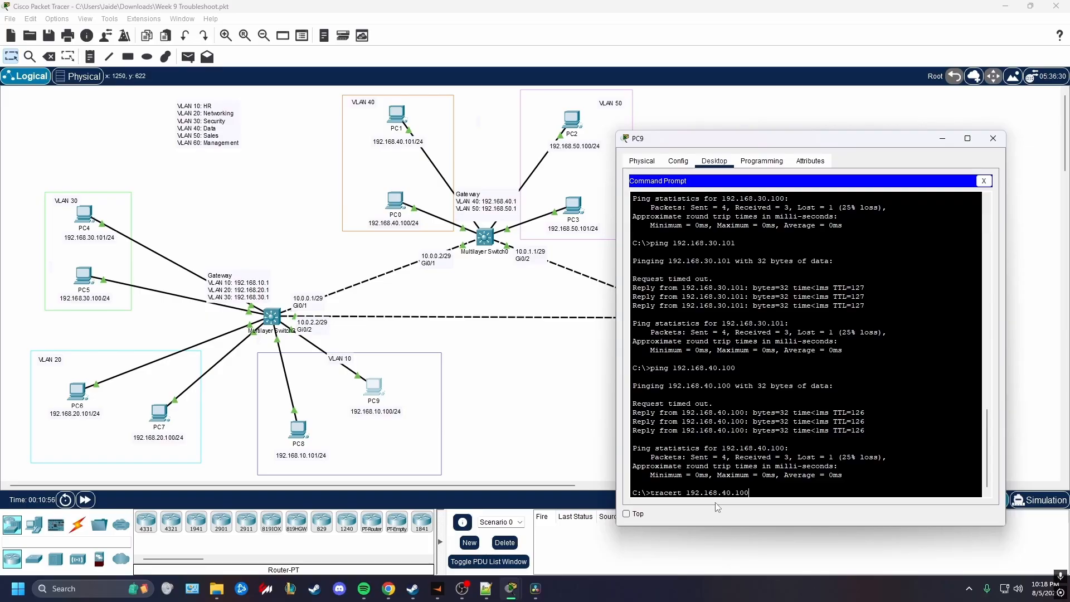
type("68.40.100")
key("Return")
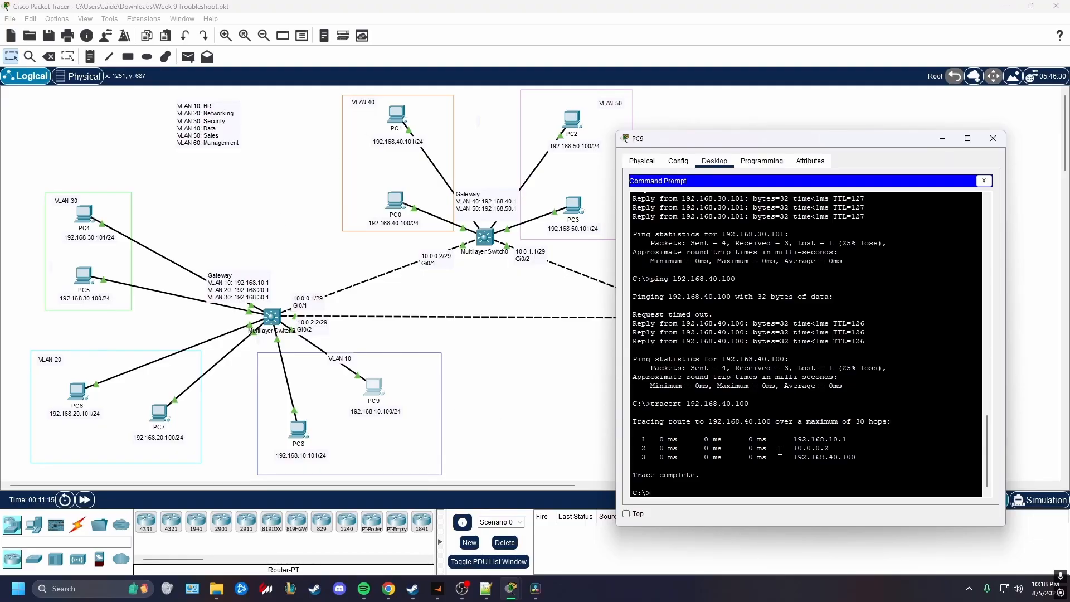
left_click_drag(794, 440, 850, 442)
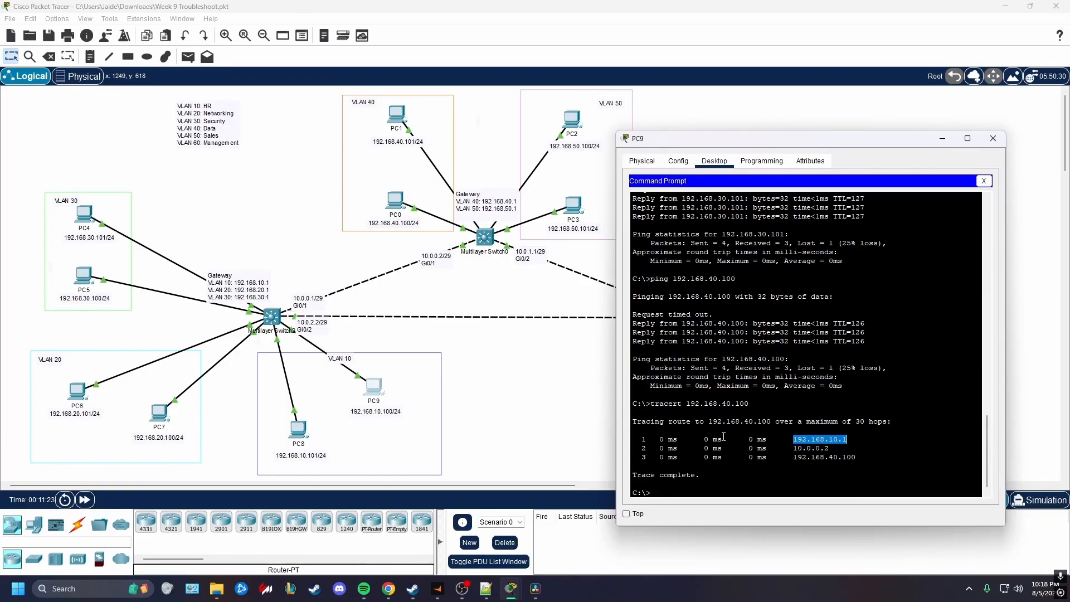
left_click_drag(828, 451, 800, 449)
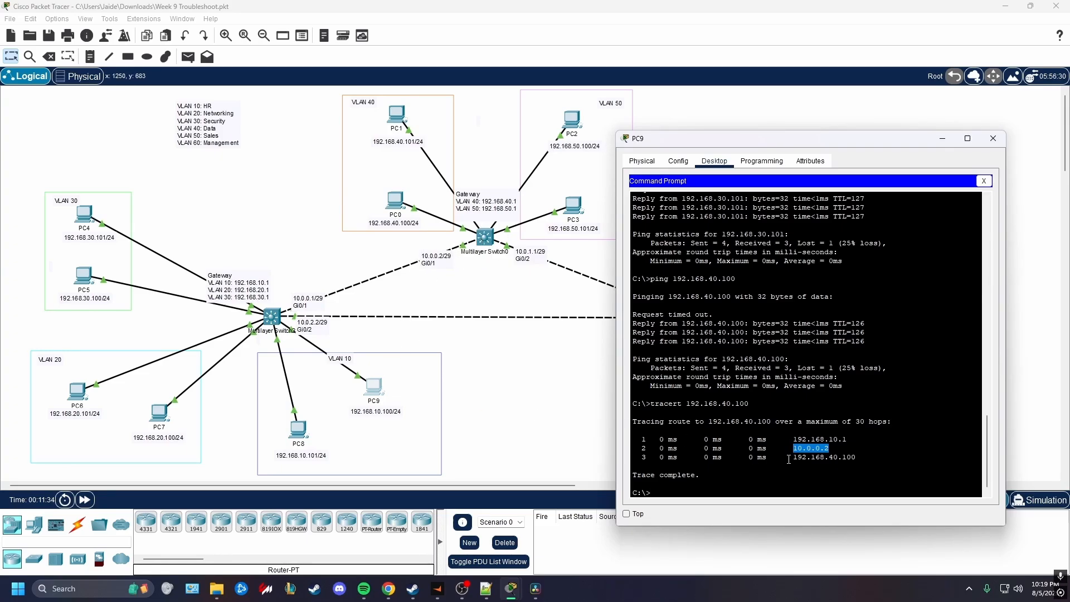
left_click_drag(793, 457, 858, 459)
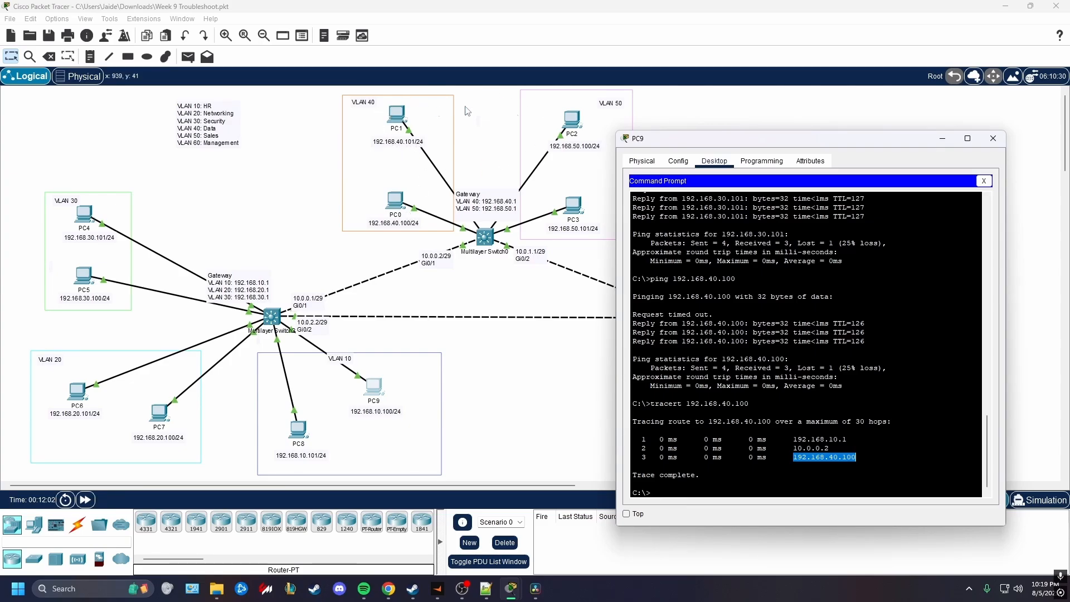
Ping PC1 in VLAN 40 at 192.168.40.101 from PC9
left_click(765, 482)
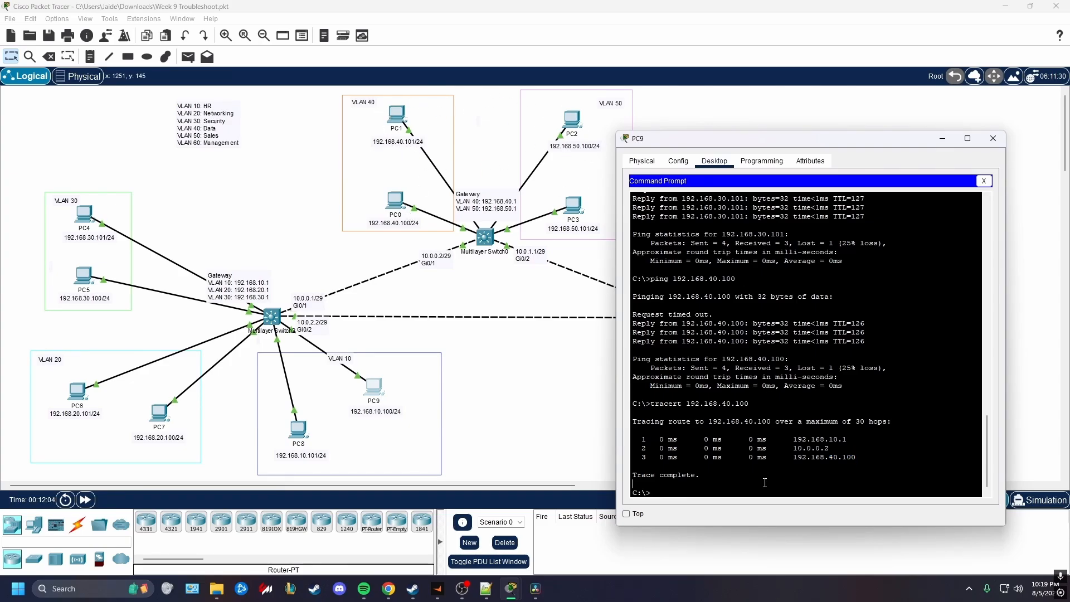
type("ping 192.168.40.101")
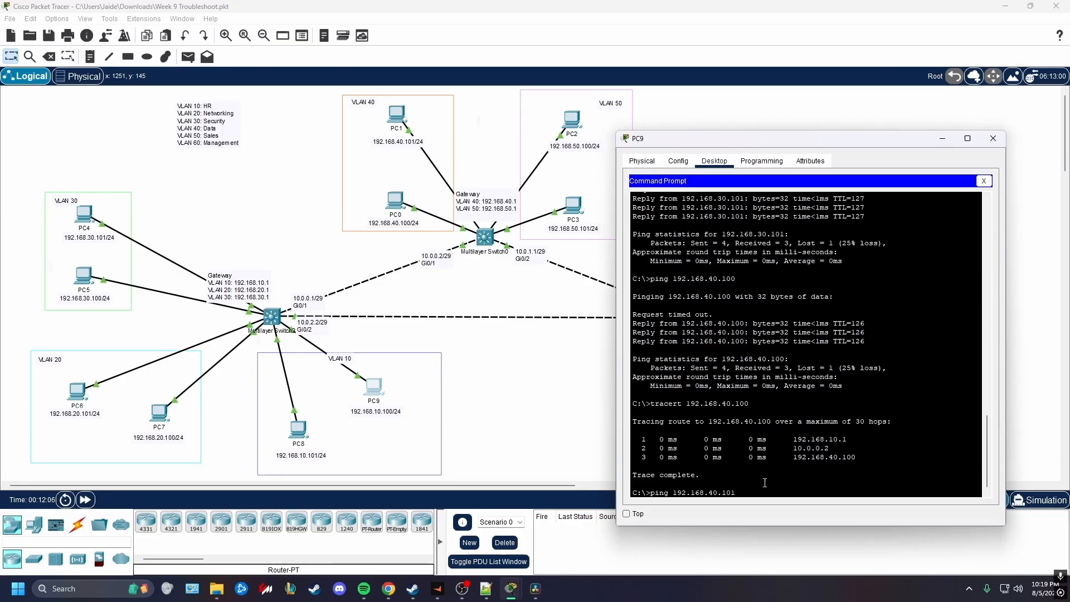
key("Return")
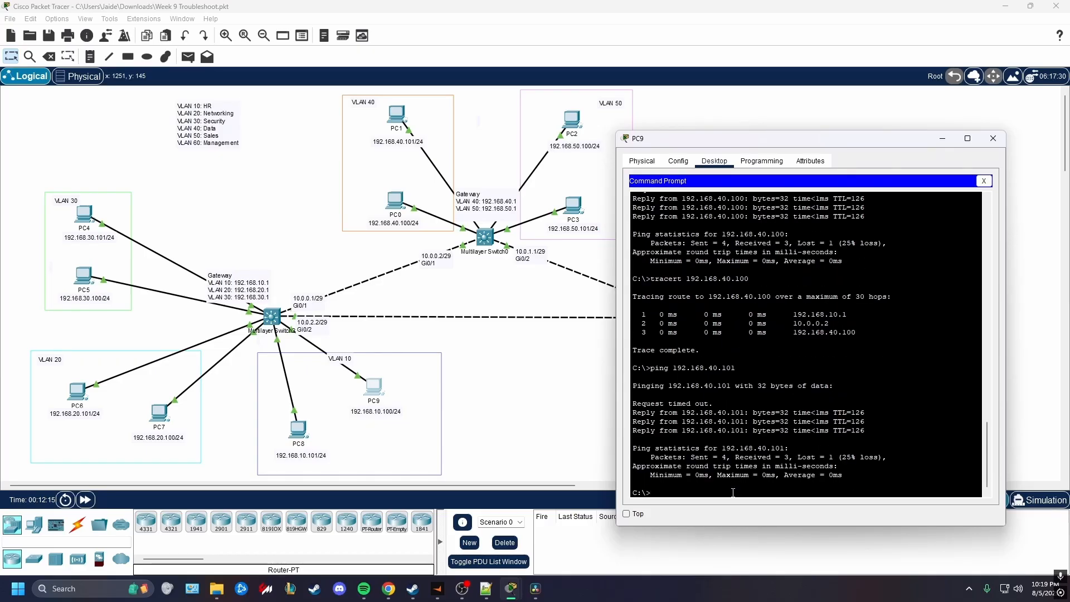
Ping PC2 in VLAN 50 at 192.168.50.100 from PC9
key("Return")
key("Return")
type("ping 1")
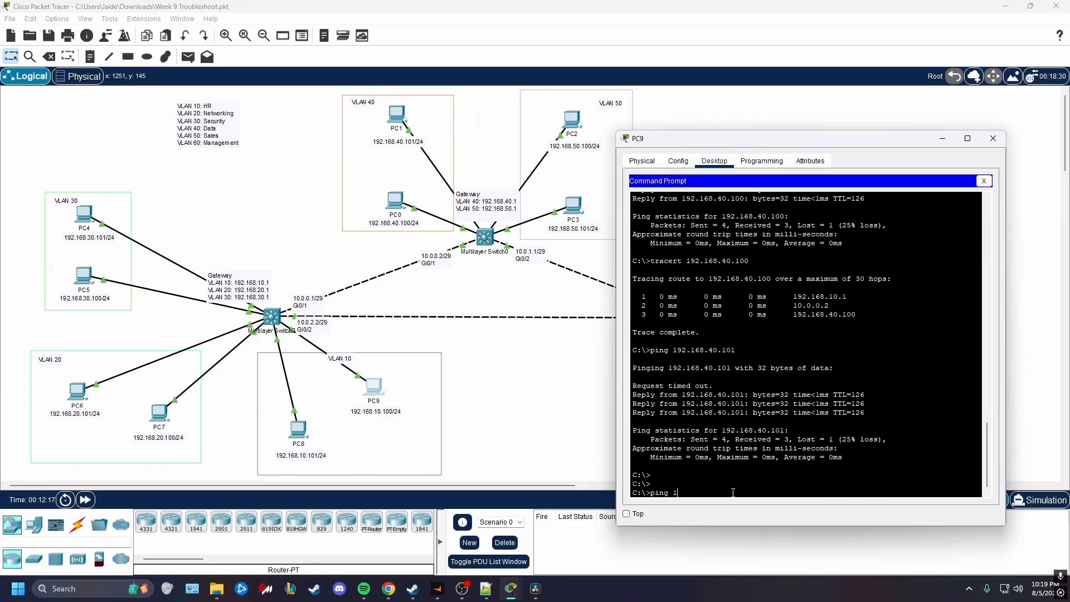
type("92.168.50.100")
key("Return")
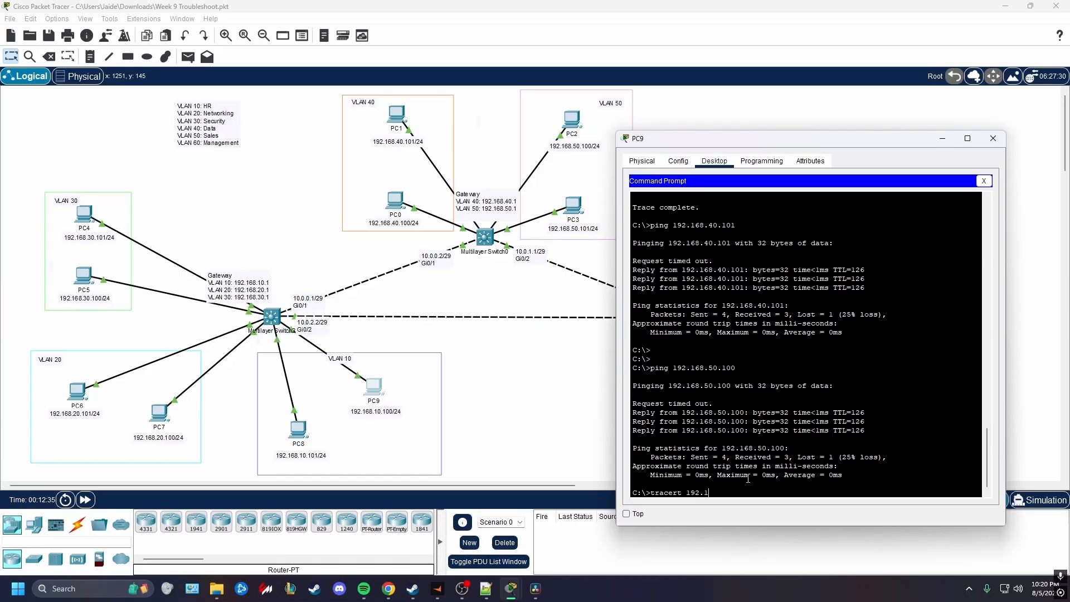
Run tracert to 192.168.50.100 from PC9 and examine the hops along the route
type("100")
left_click_drag(723, 145, 911, 212)
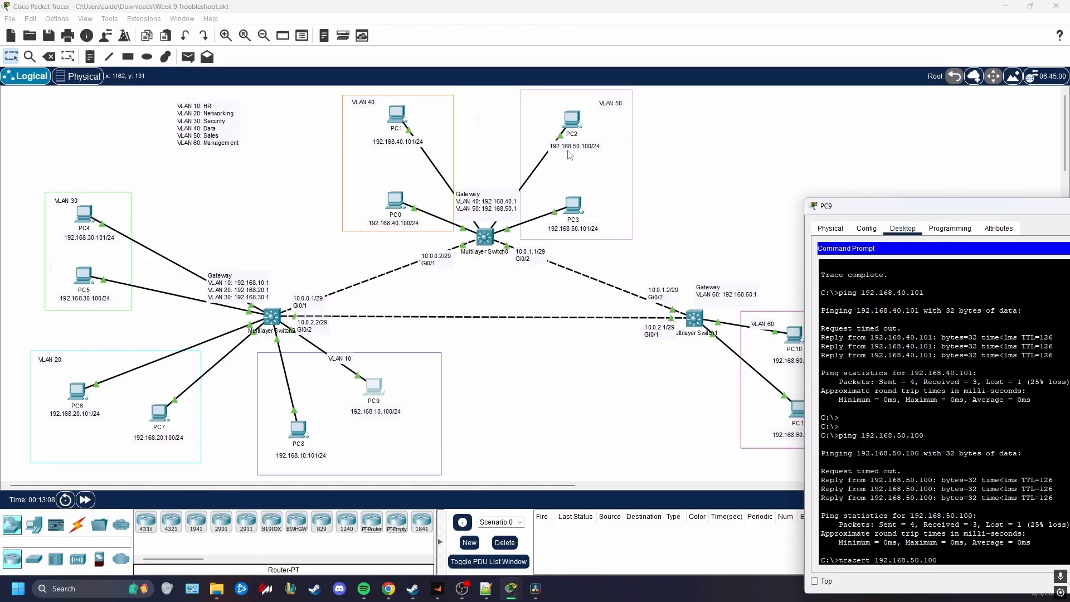
left_click_drag(855, 212, 581, 164)
key("Return")
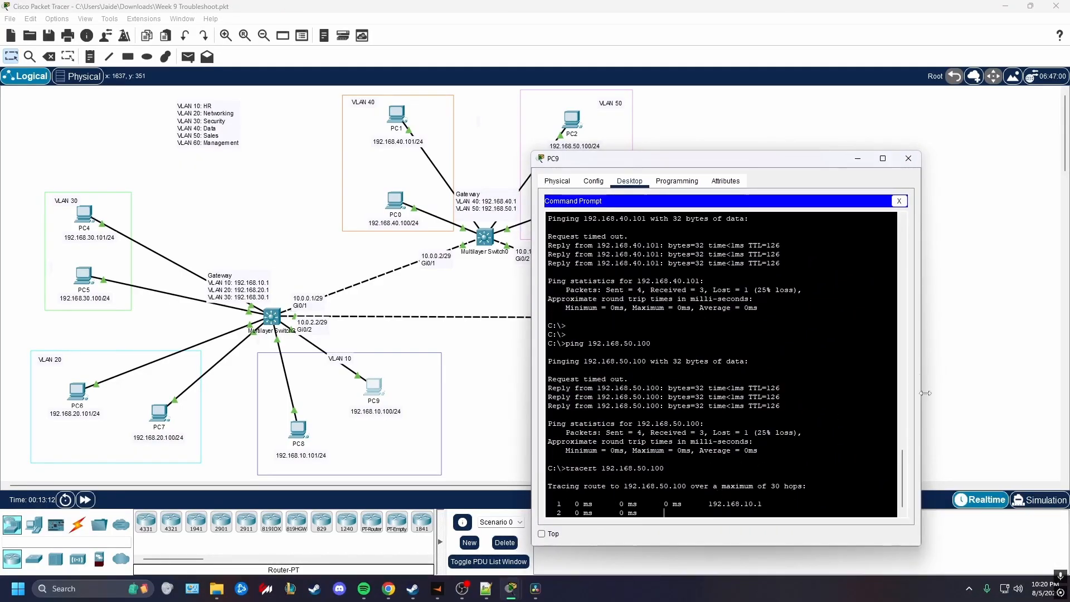
mouse_move(761, 161)
left_mouse_down()
mouse_move(798, 119)
mouse_move(827, 115)
left_mouse_up()
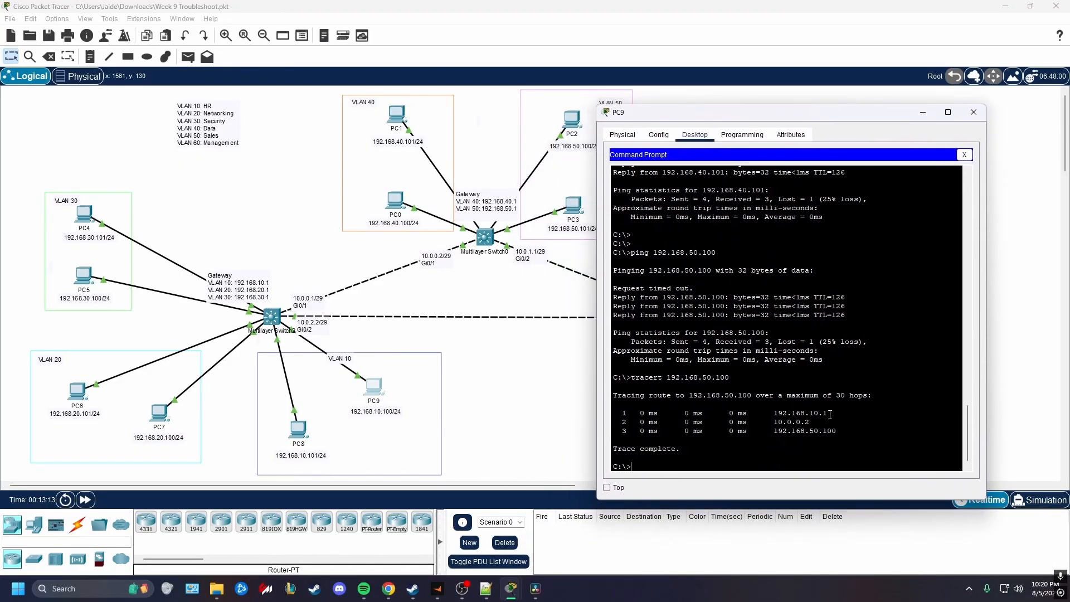
left_click_drag(830, 415, 774, 424)
left_click_drag(837, 431, 774, 430)
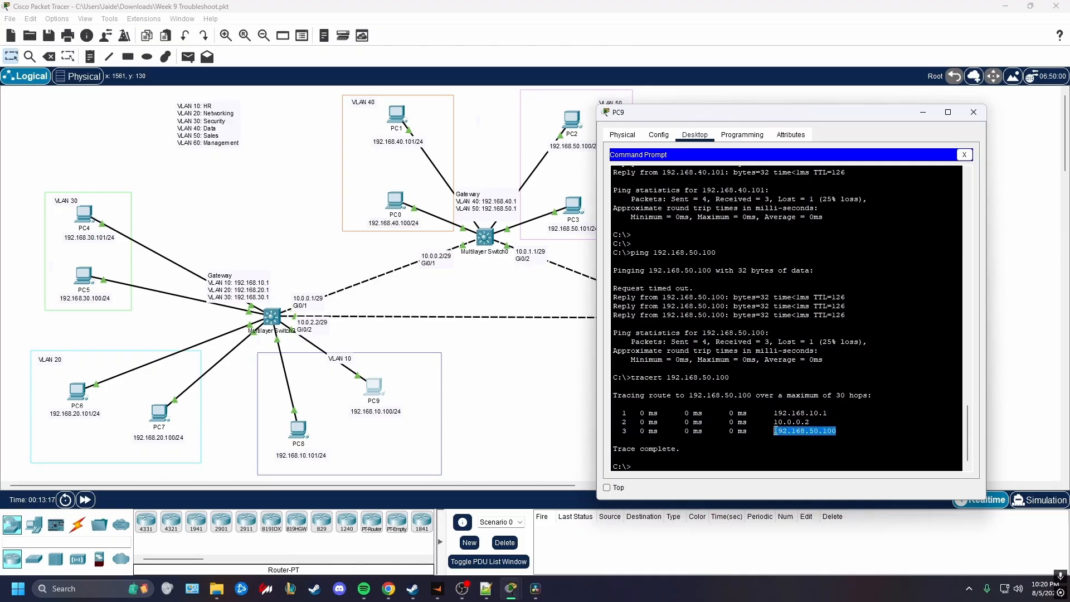
Ping PC3 in VLAN 50 at 192.168.50.101 from PC9
left_click_drag(747, 113, 791, 116)
left_click(757, 469)
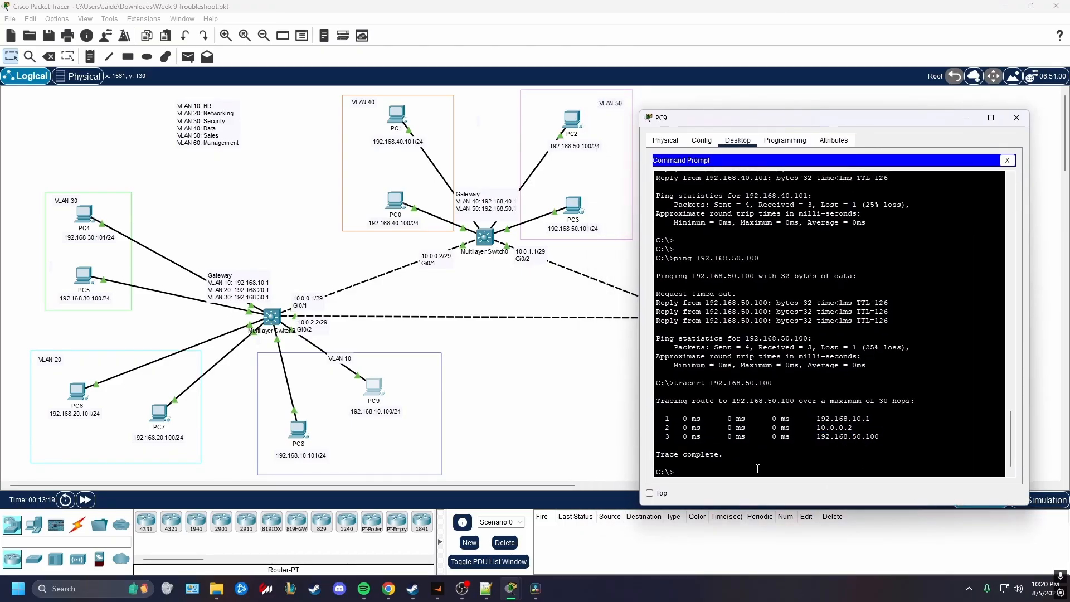
key("Return")
key("Return")
type("ping")
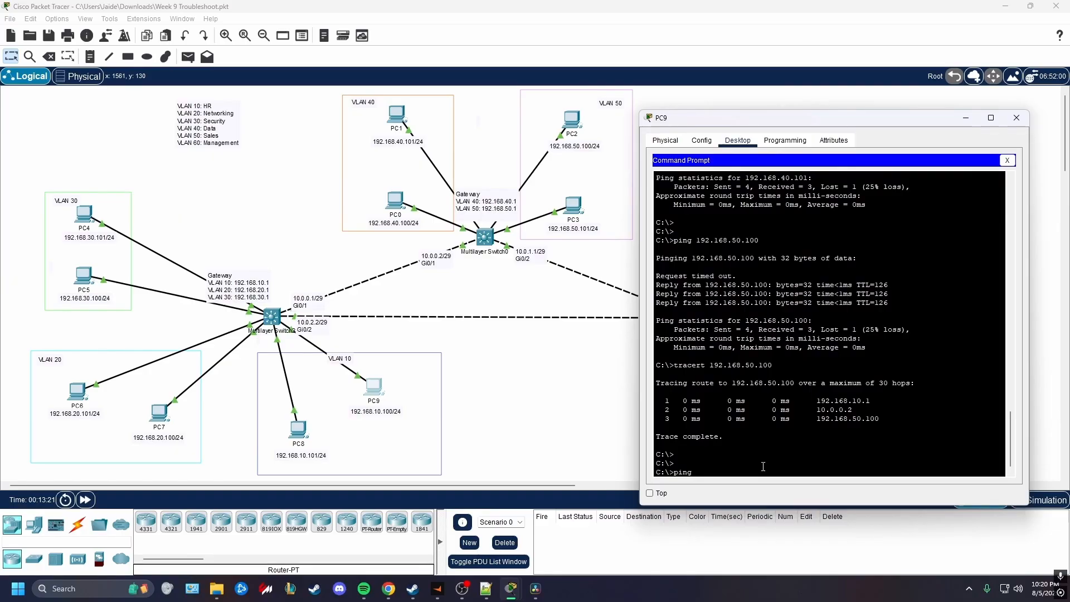
type(" 192.168.50.101")
key("Return")
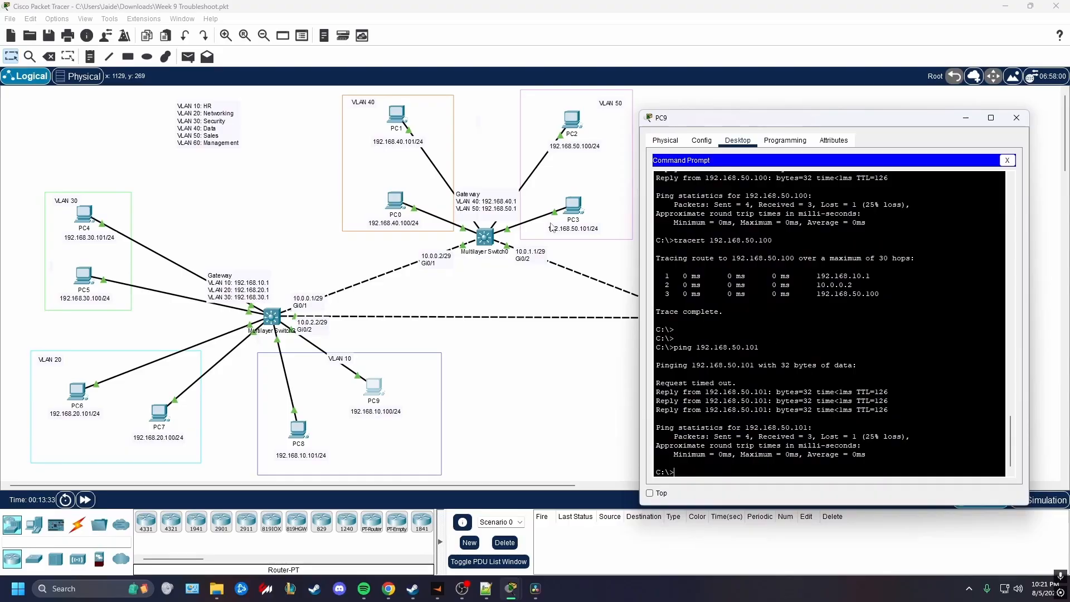
Ping PC10 in VLAN 60 at 192.168.60.100 from PC9
left_click_drag(737, 123, 689, 475)
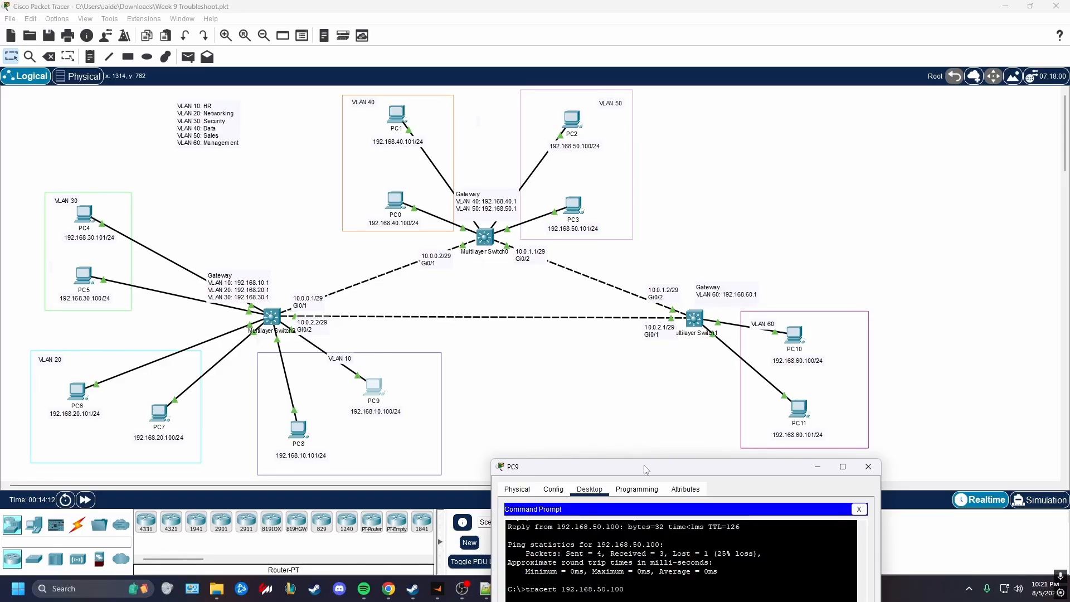
left_click_drag(644, 469, 662, 172)
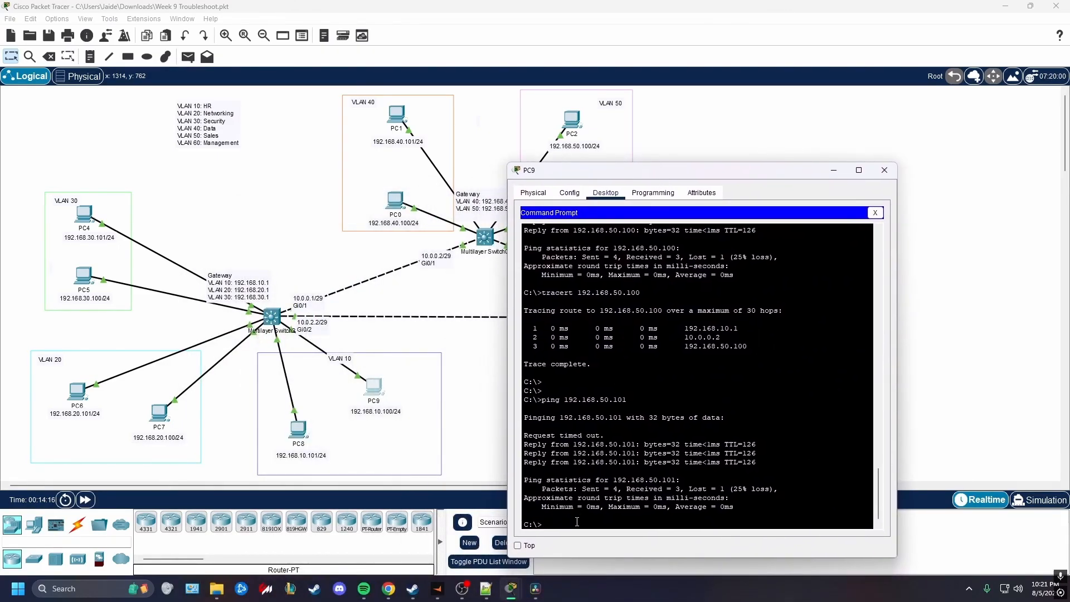
left_click_drag(698, 173, 440, 141)
type("68.60.100")
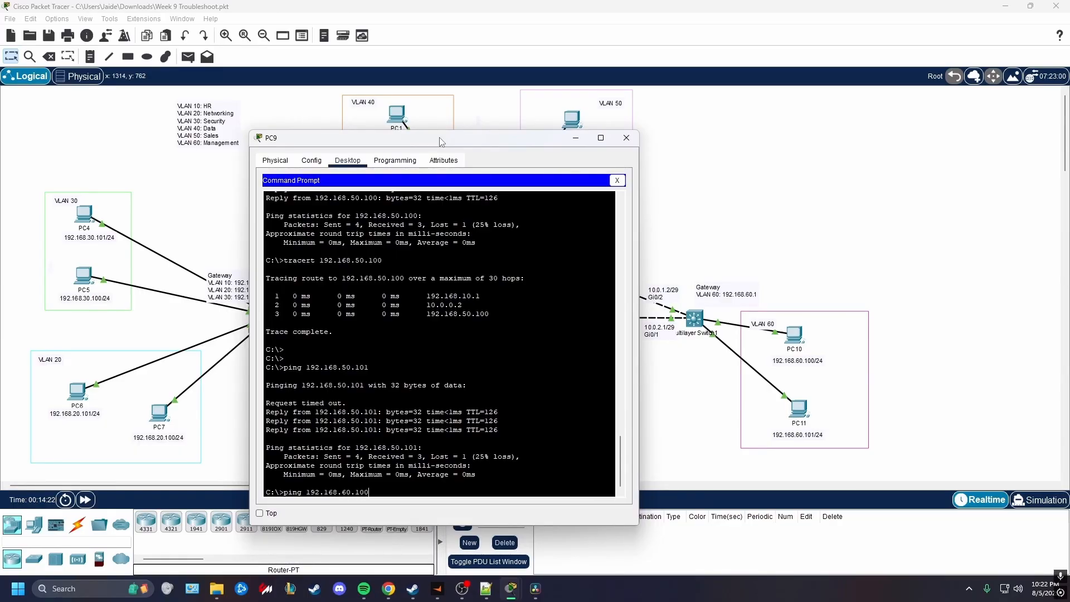
key("Return")
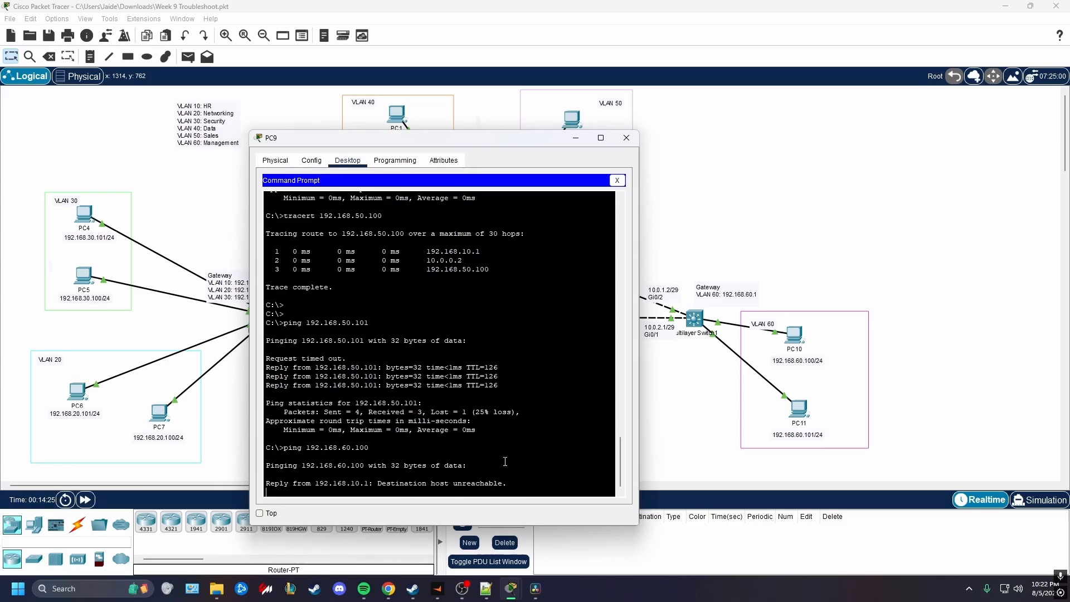
Compare the replies of the earlier VLAN 30 pings with those of the ping to 192.168.60.100
left_click_drag(614, 451, 624, 321)
left_click_drag(360, 327, 266, 327)
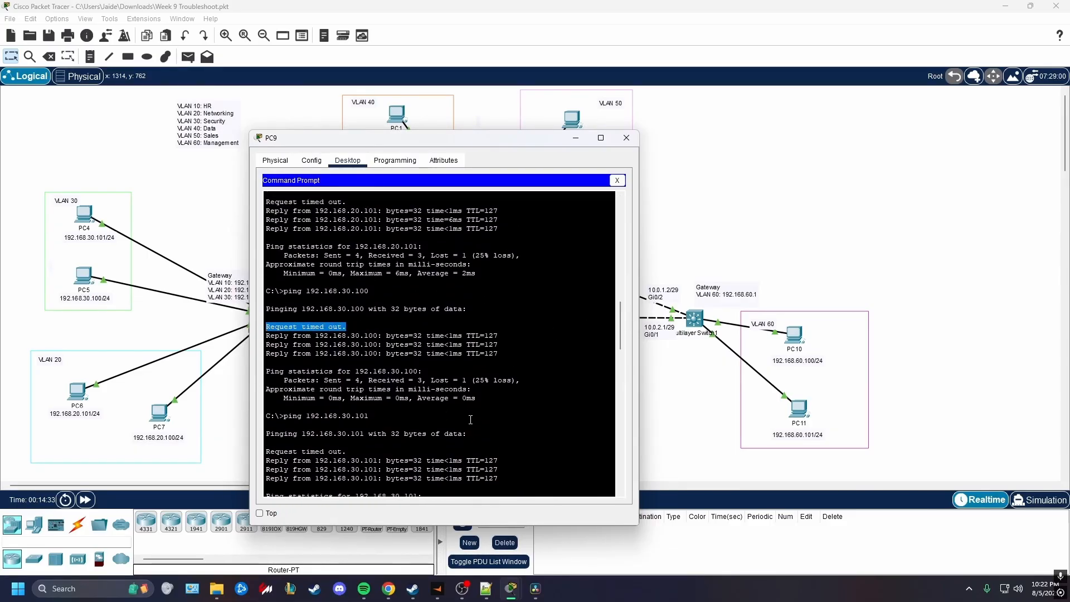
left_click_drag(498, 338, 265, 329)
left_click(616, 330)
left_click_drag(617, 333, 619, 465)
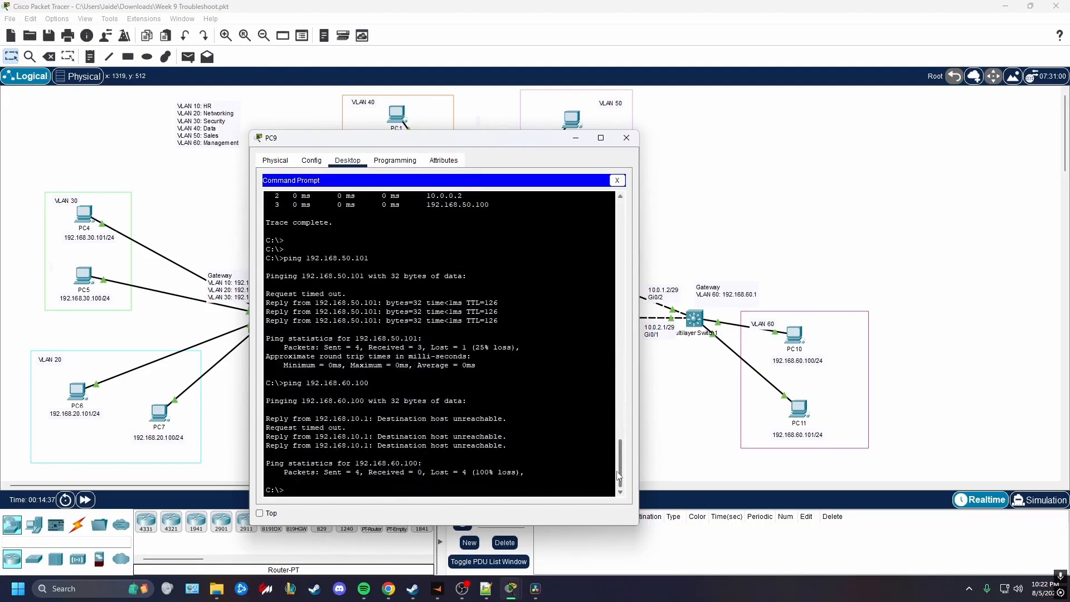
left_click_drag(520, 445, 264, 420)
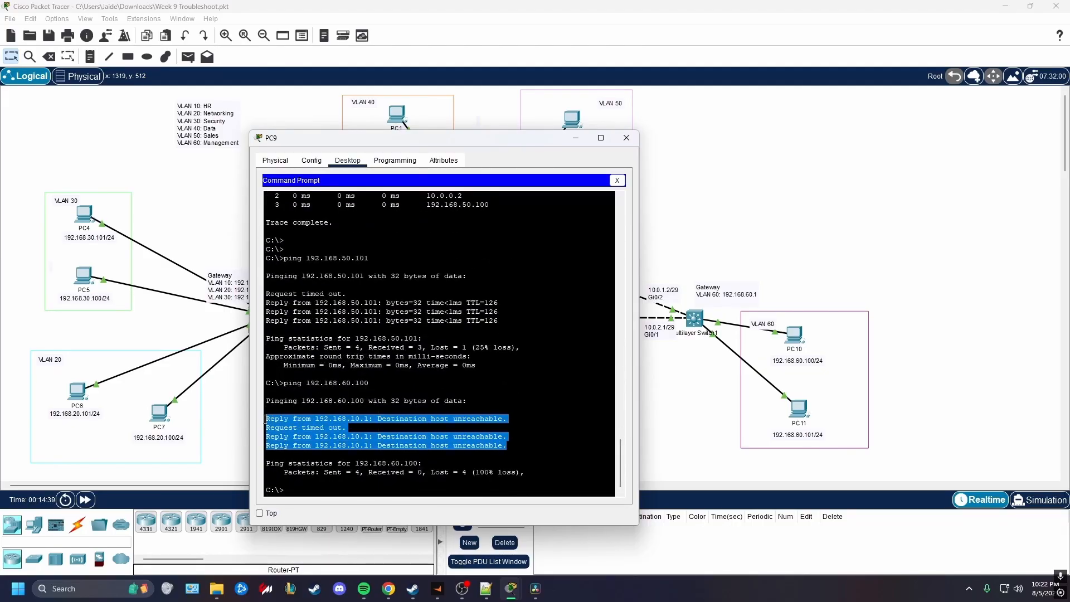
left_click_drag(503, 420, 262, 428)
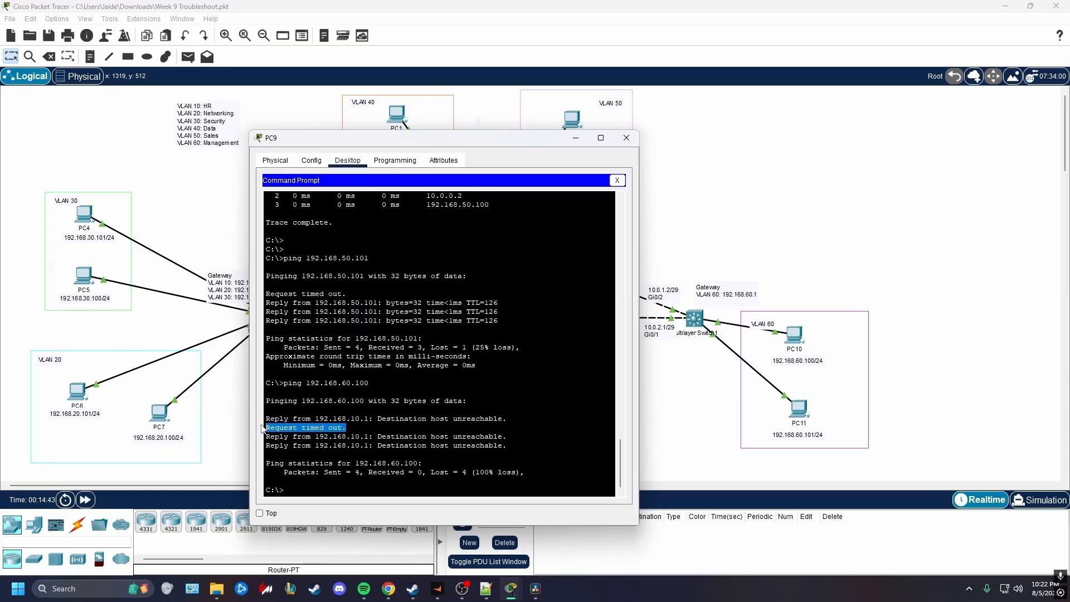
left_click_drag(510, 446, 265, 437)
left_click(469, 452)
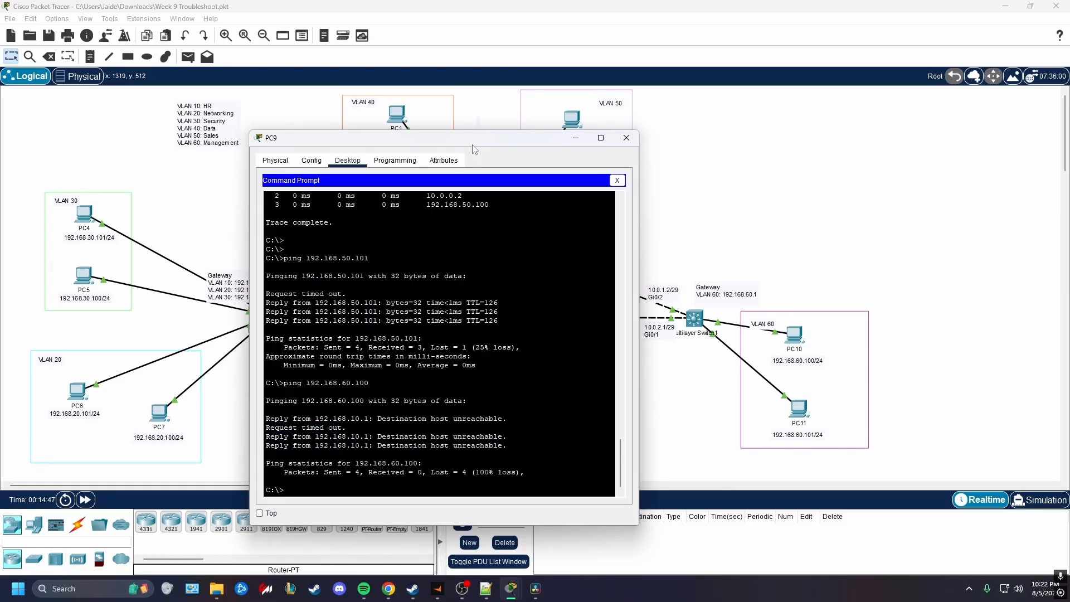
Ping PC11 in VLAN 60 at 192.168.60.101 from PC9 and interrupt the ping before it completes
left_click_drag(473, 146, 765, 177)
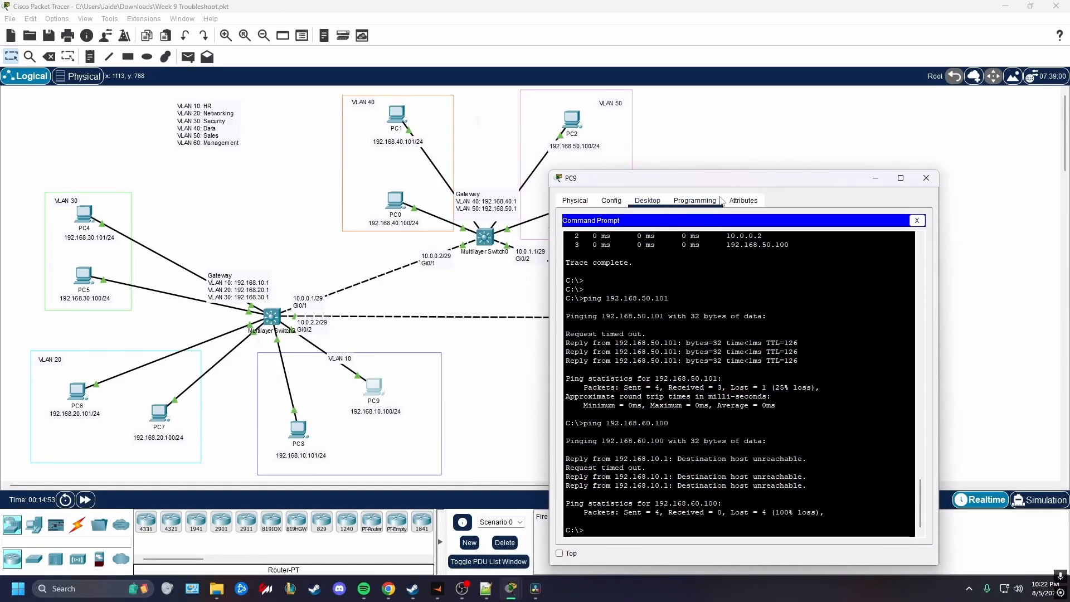
left_click_drag(722, 183, 339, 195)
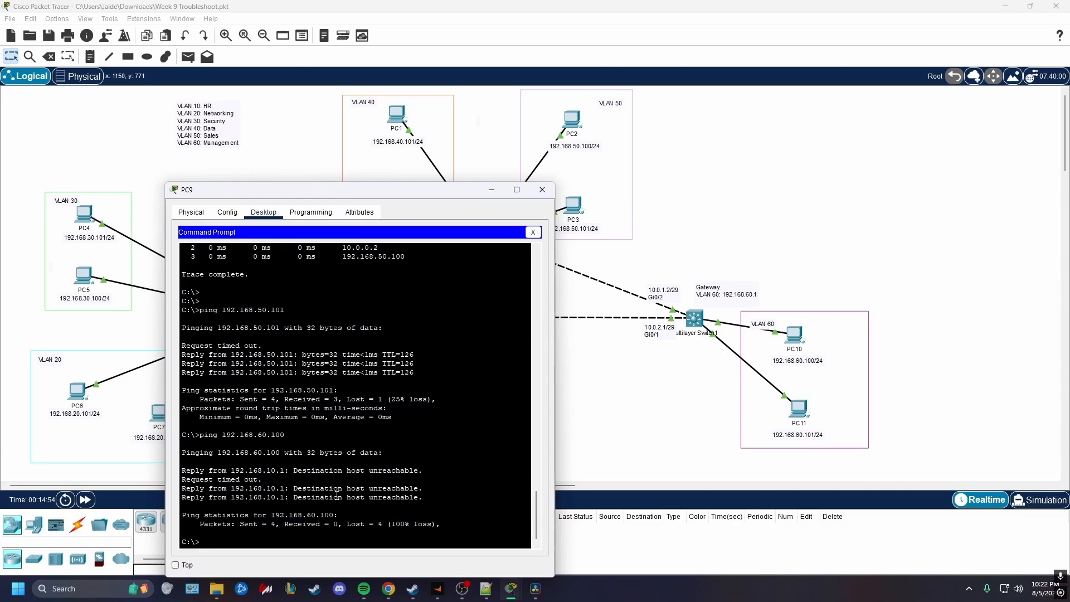
type("ping 192.168.60.101")
key("Return")
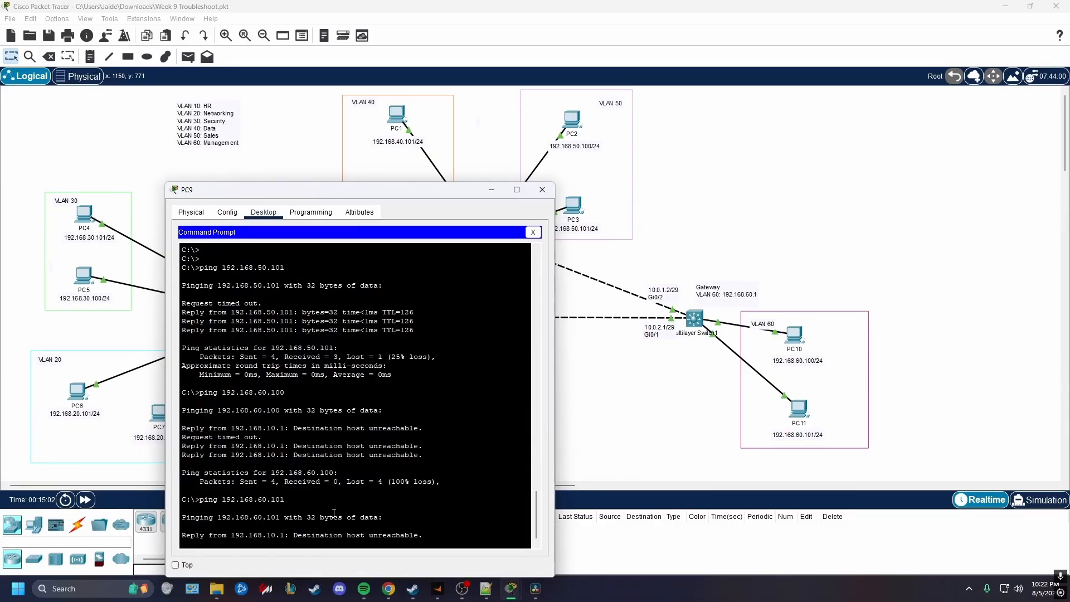
key("ctrl+c")
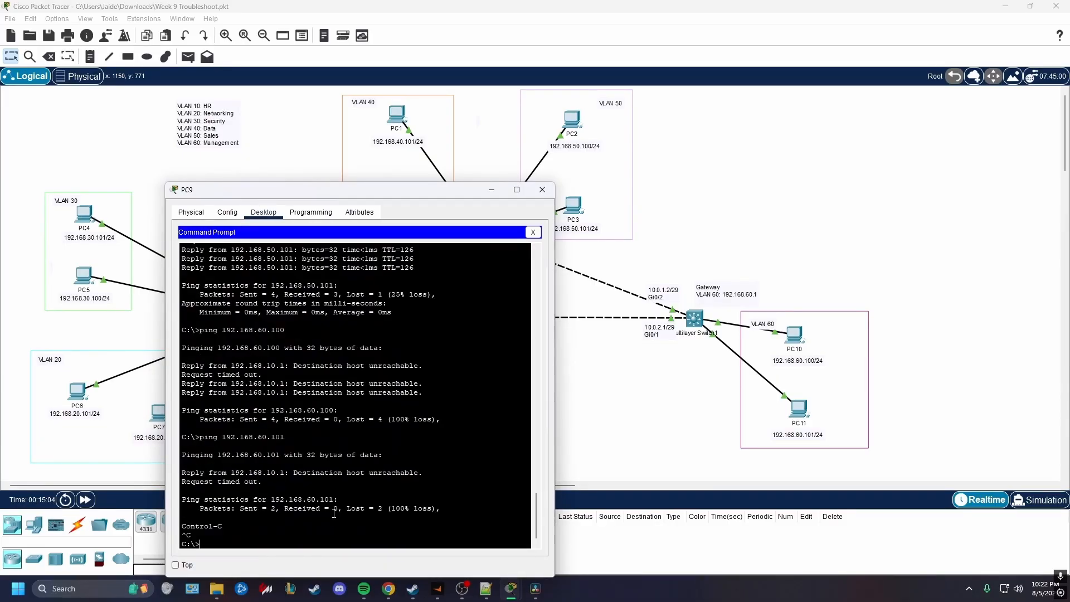
key("Return")
key("Return")
key("Return")
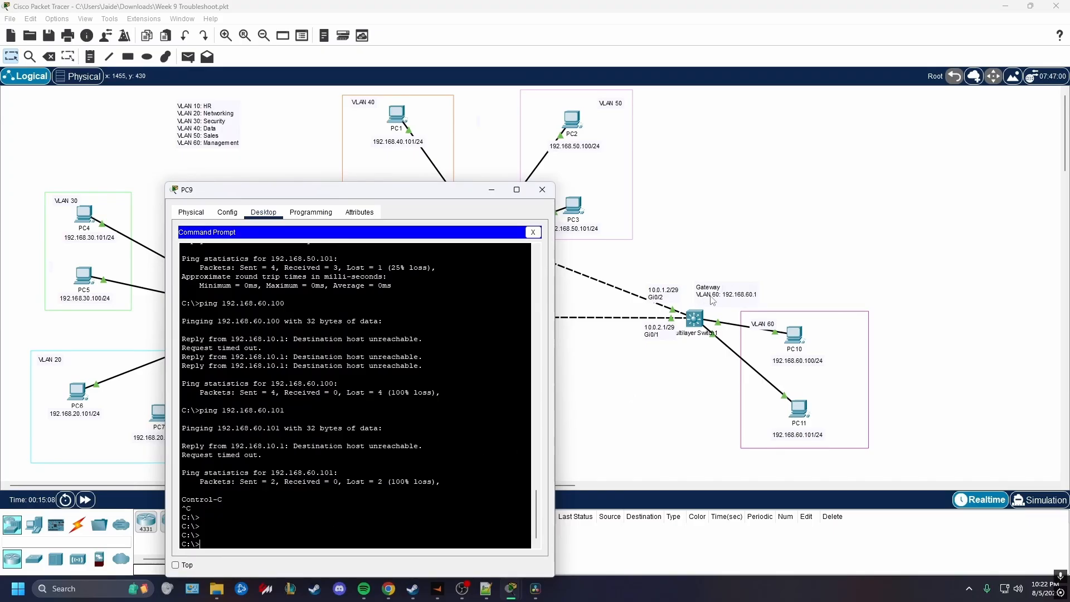
Ping the VLAN 60 gateway at 192.168.60.1 from PC9 and examine the replies
type("ping 192.168.60.1")
key("Return")
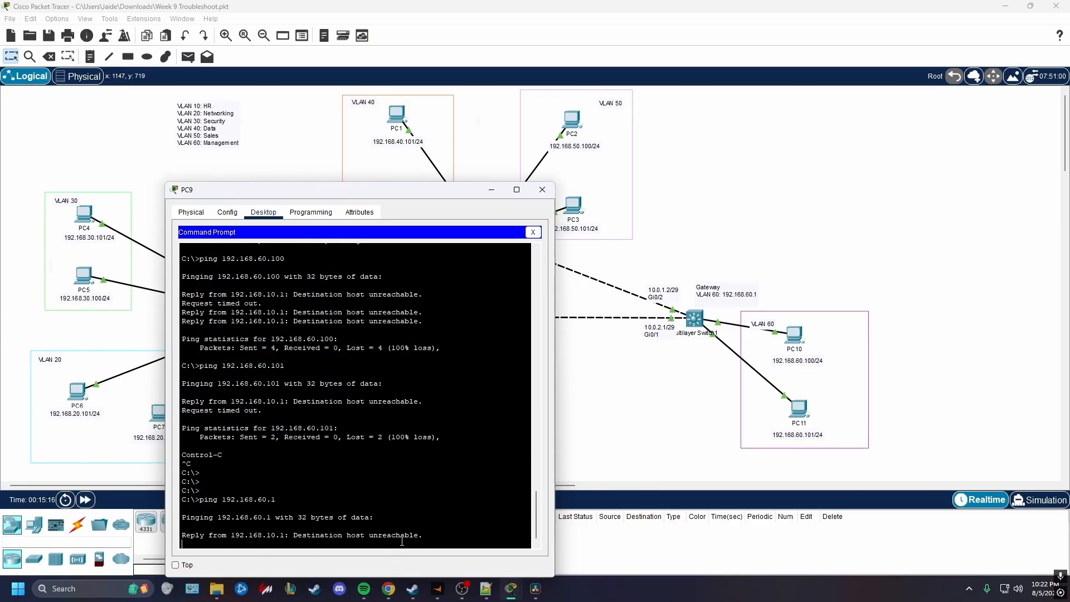
left_click_drag(439, 535, 182, 526)
left_click(278, 527)
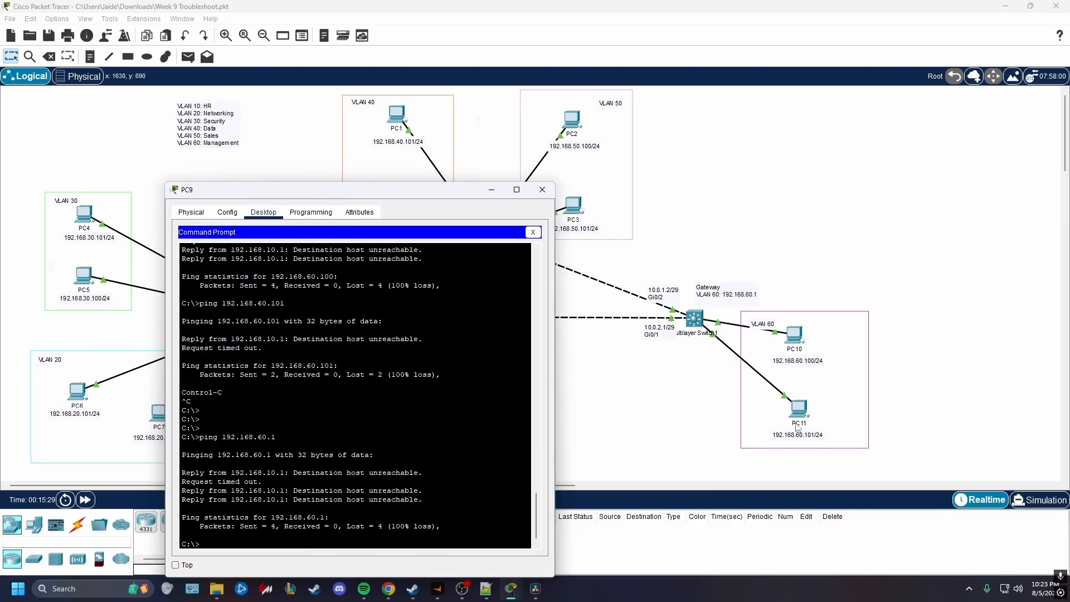
Run tracert to 192.168.60.100 from PC9, examine the first hops and interrupt the trace
left_click_drag(427, 205, 519, 160)
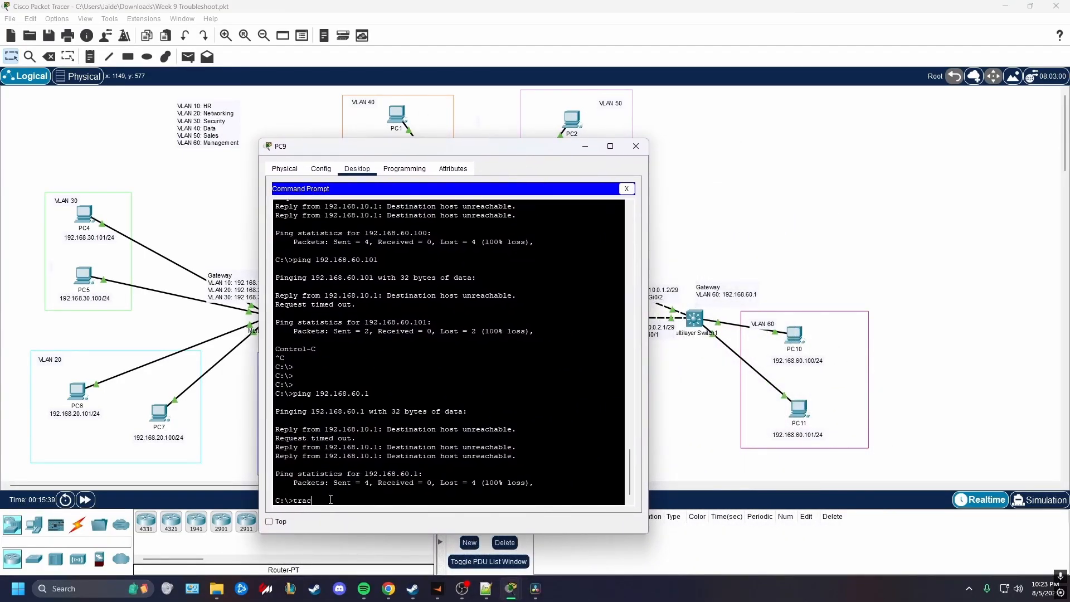
type("2.168.60.100")
key("Return")
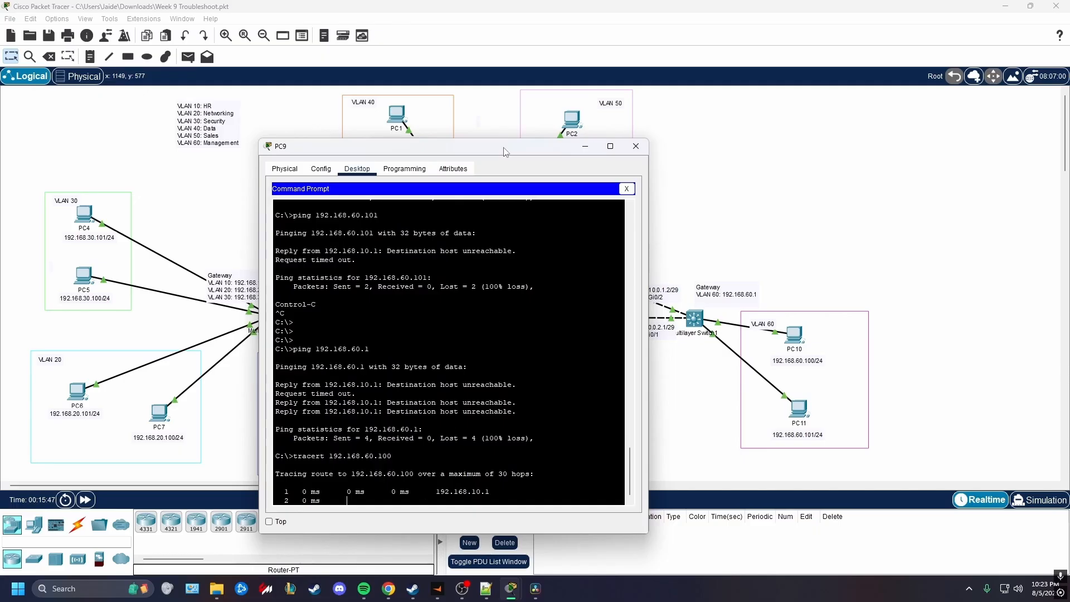
left_click_drag(503, 147, 737, 180)
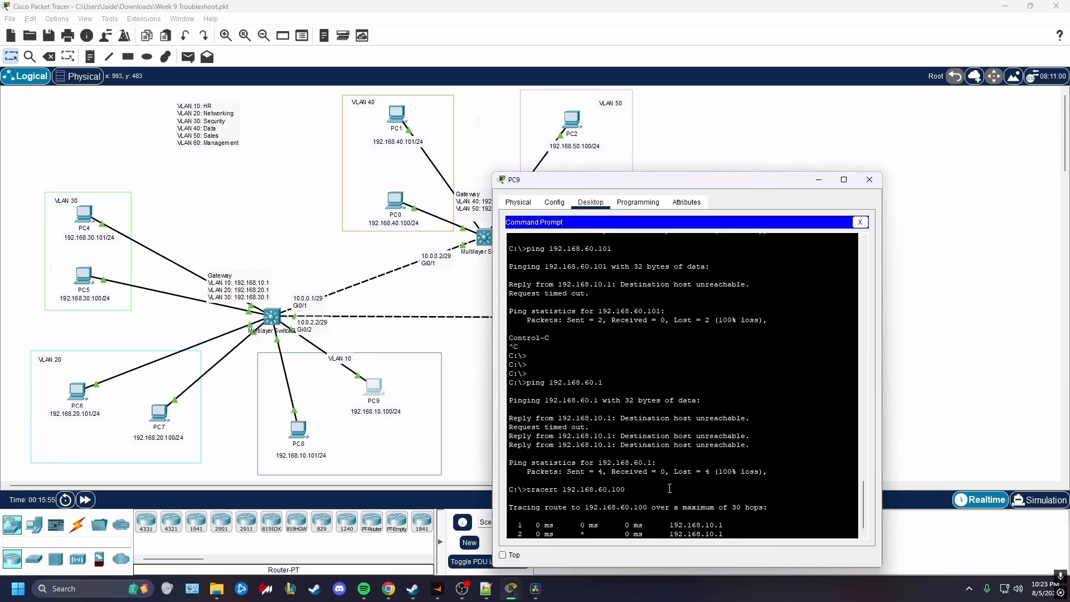
left_click_drag(726, 534, 508, 505)
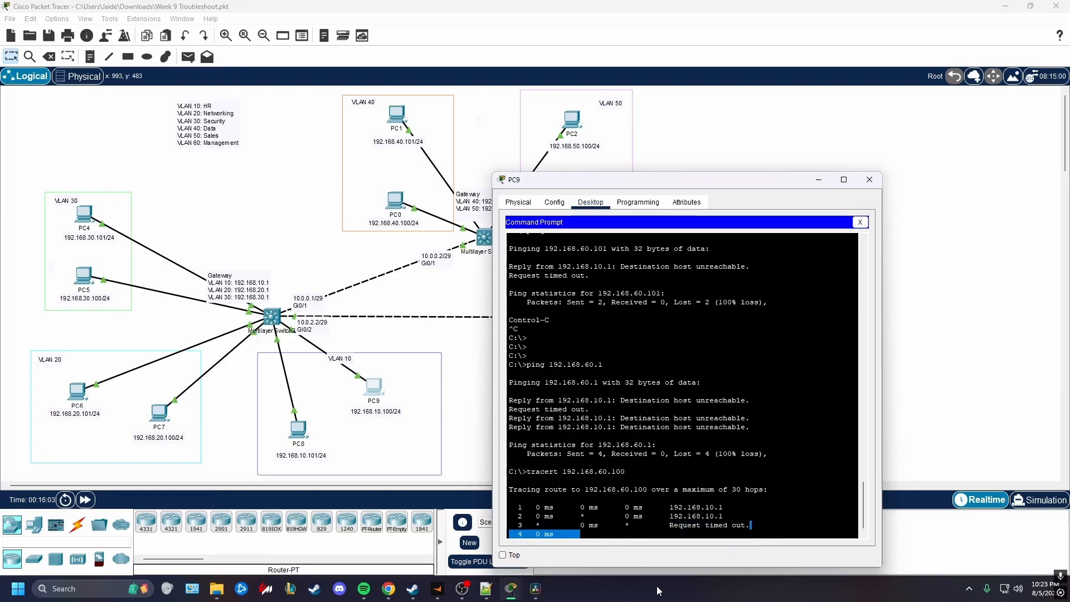
left_click_drag(750, 526, 665, 525)
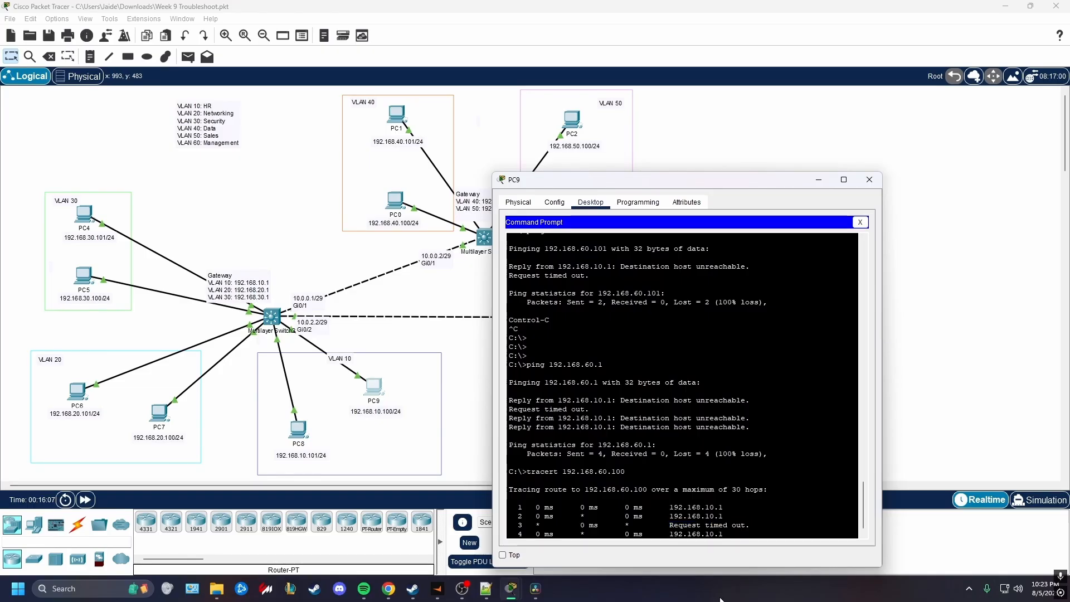
left_click_drag(726, 545, 682, 564)
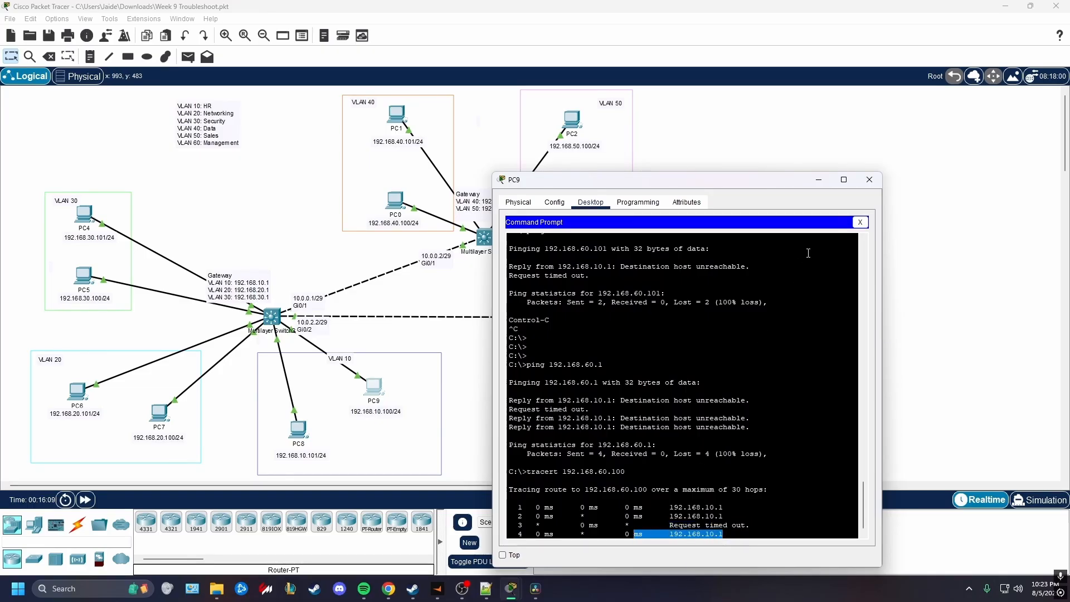
key("ctrl+c")
key("Return")
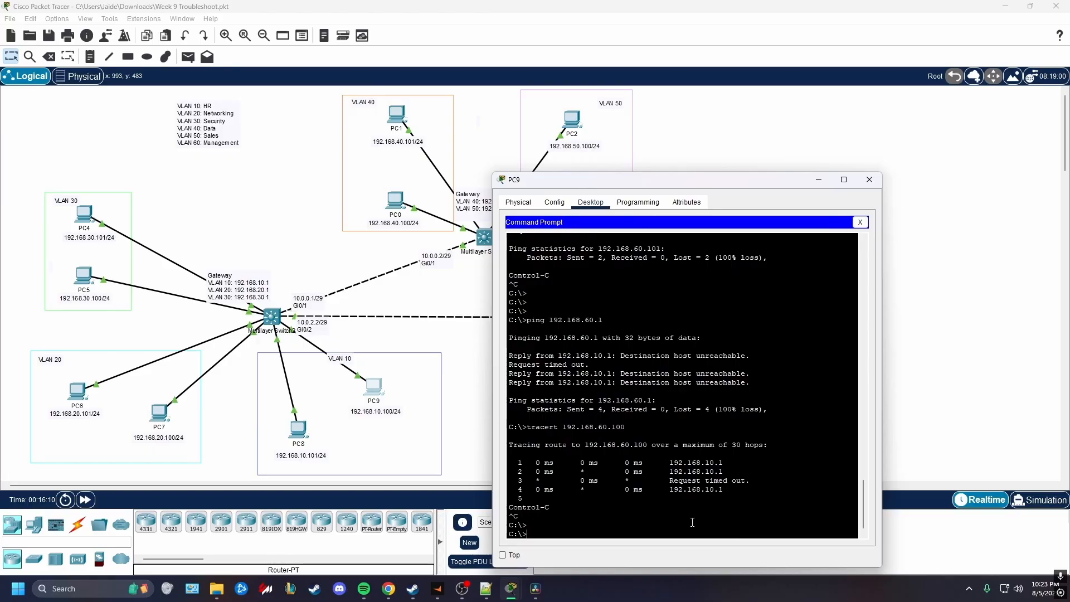
key("Return")
key("Return")
Ping Multilayer Switch1's Gi0/1 address 10.0.2.1 from PC9, examine the replies and interrupt the ping
left_click_drag(714, 179, 592, 389)
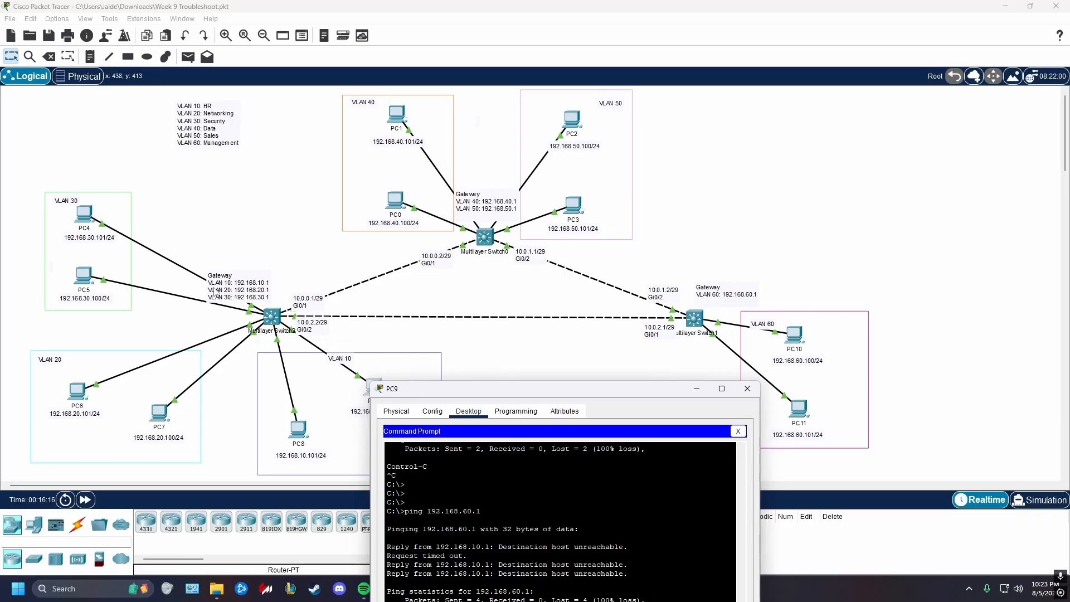
left_click_drag(440, 389, 598, 413)
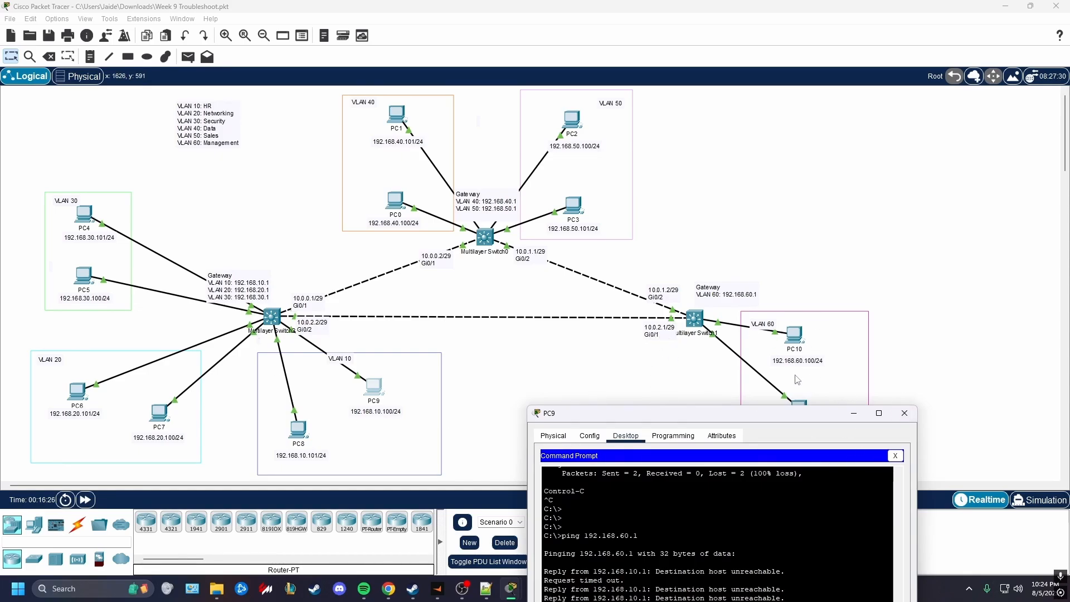
left_click_drag(784, 419, 460, 186)
left_click(364, 503)
type("ping 1")
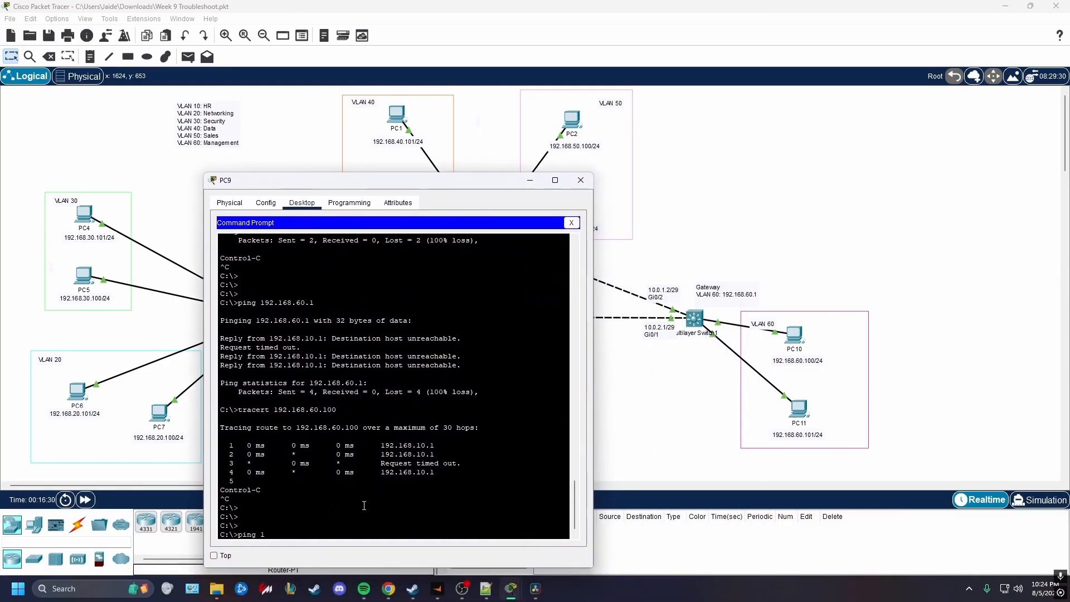
type("0.0.2.1")
key("Return")
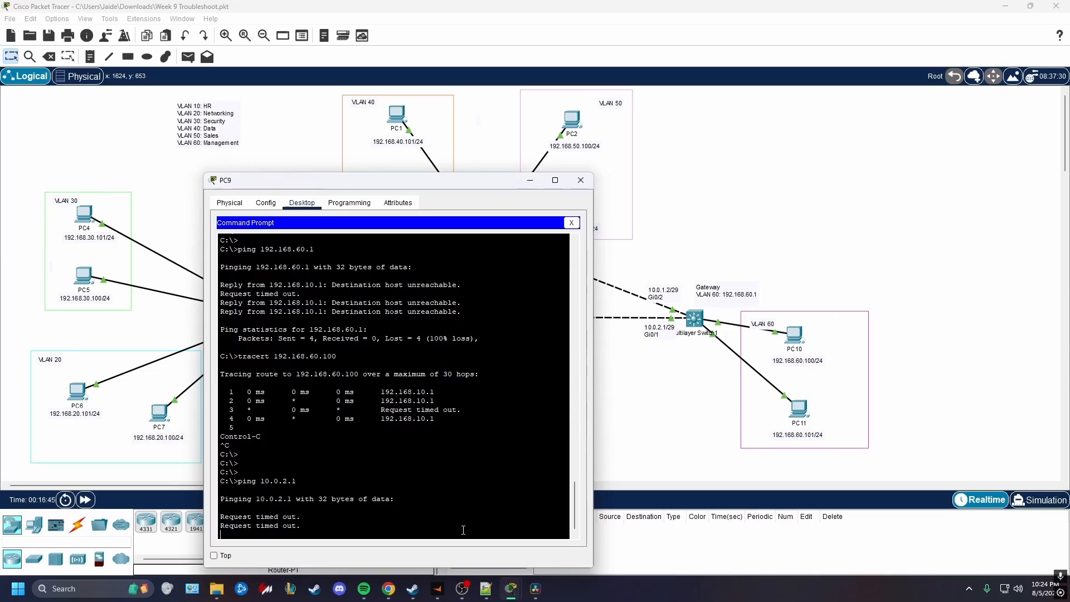
left_click_drag(302, 526, 221, 517)
left_click(335, 528)
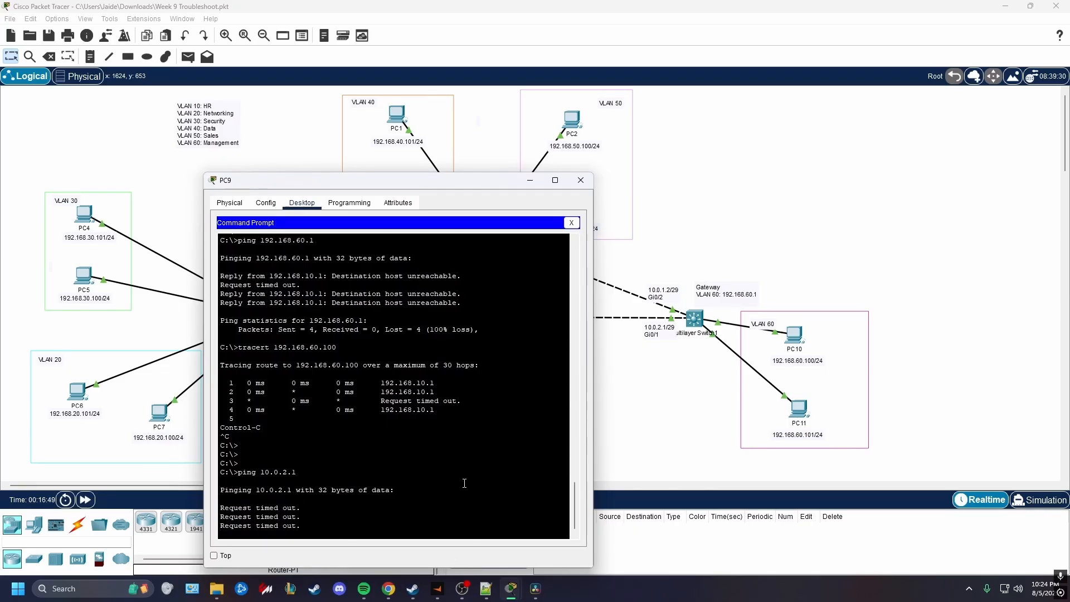
left_click_drag(482, 180, 819, 195)
key("ctrl+c")
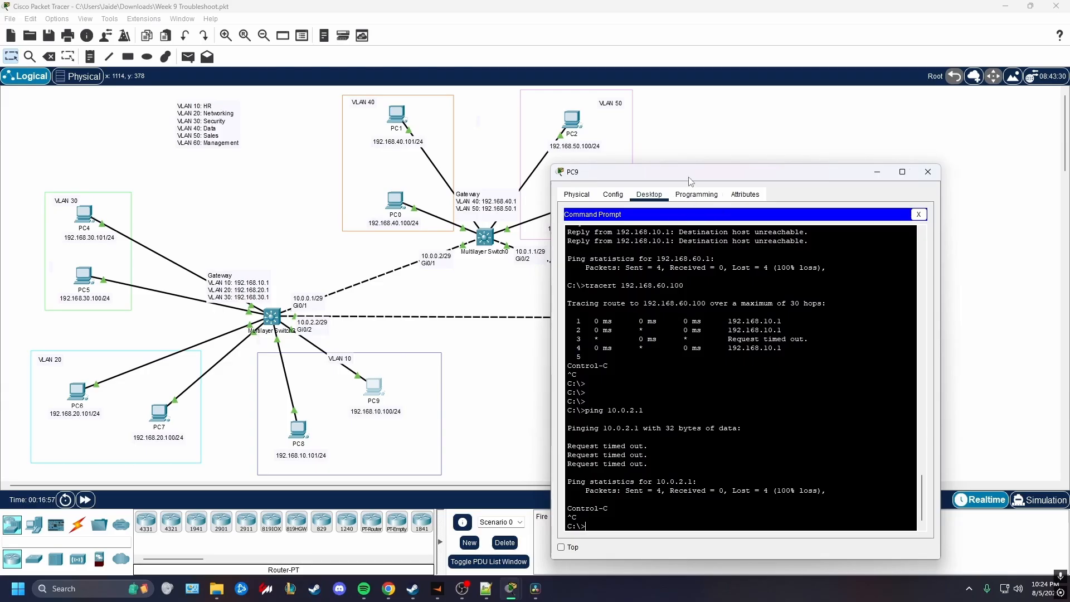
Ping the near end of the same inter-switch link at 10.0.2.2 from PC9
left_click_drag(690, 180, 699, 180)
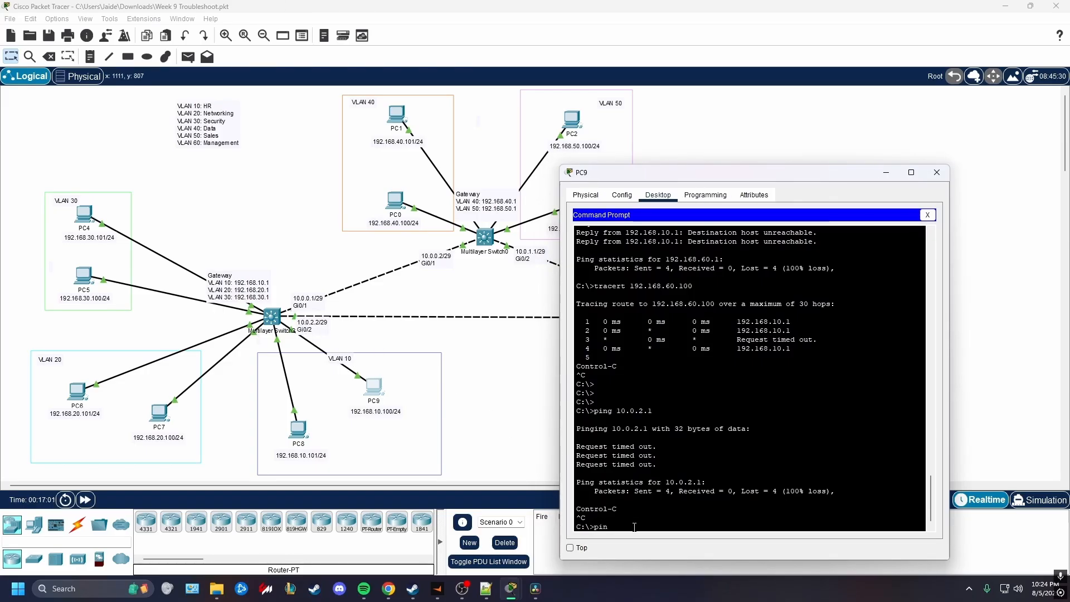
type("g 10.0.2.2")
key("Return")
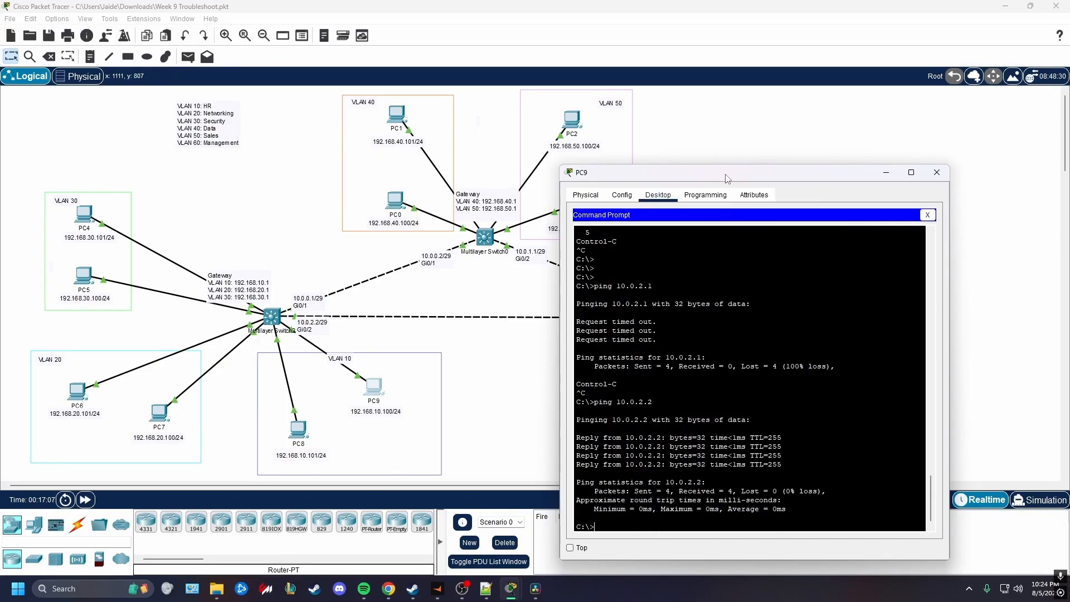
Move the PC9 window out of the way and check the port at Multilayer Switch1's end of the 10.0.2.x link
left_click_drag(727, 179, 358, 360)
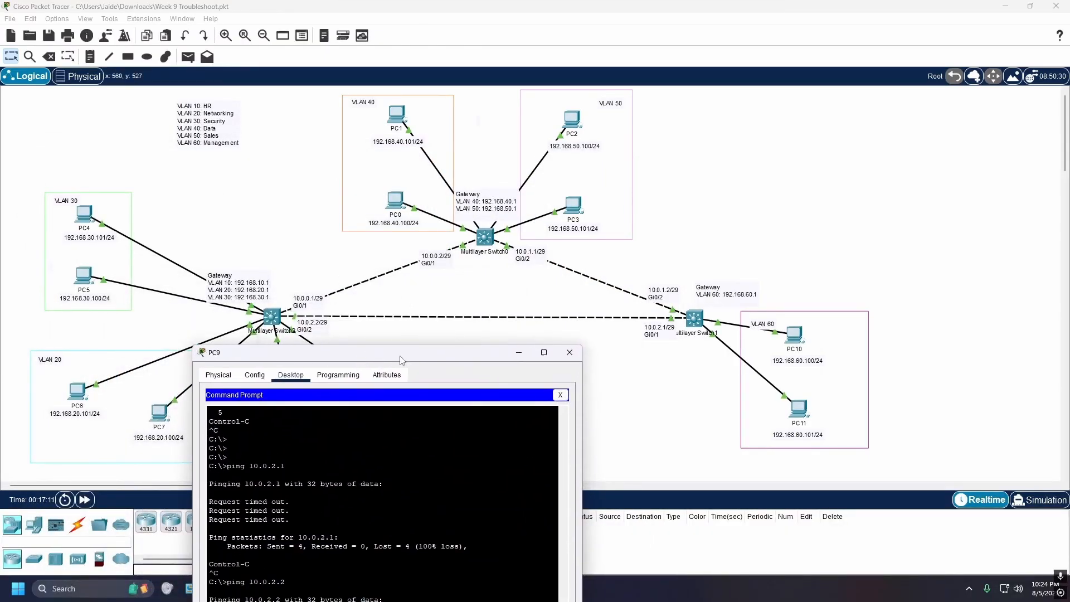
left_click(662, 376)
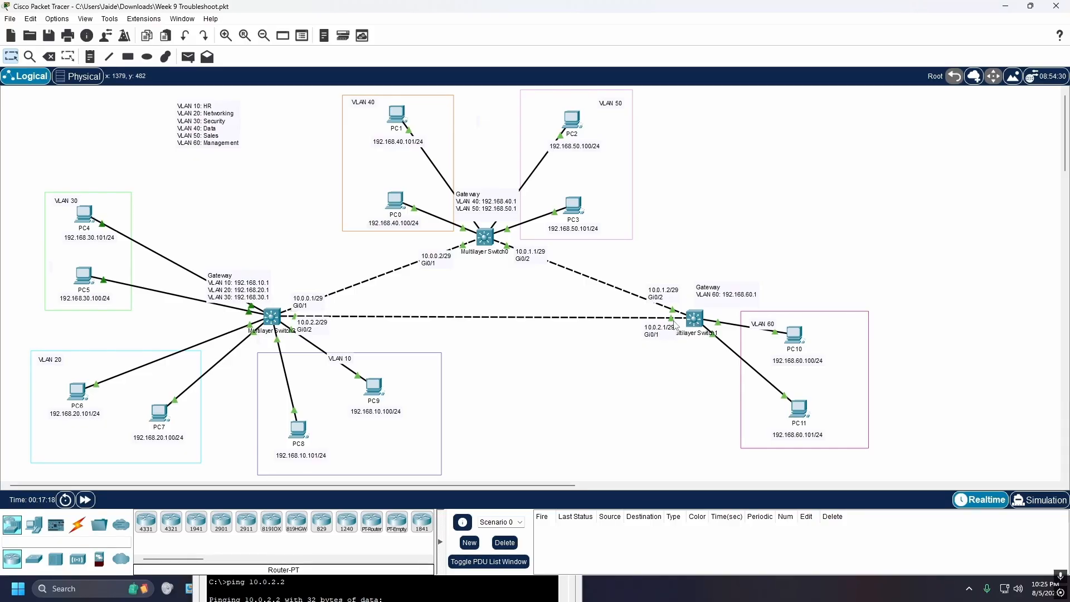
mouse_move(672, 322)
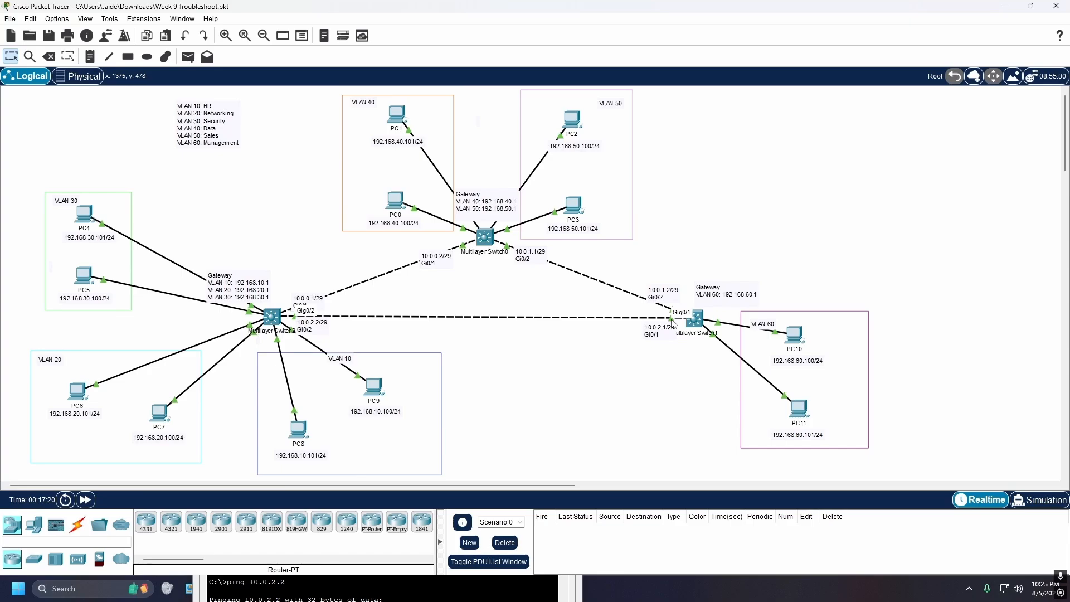
Open the command line of Multilayer Switch1 and enter privileged EXEC mode
left_click(695, 319)
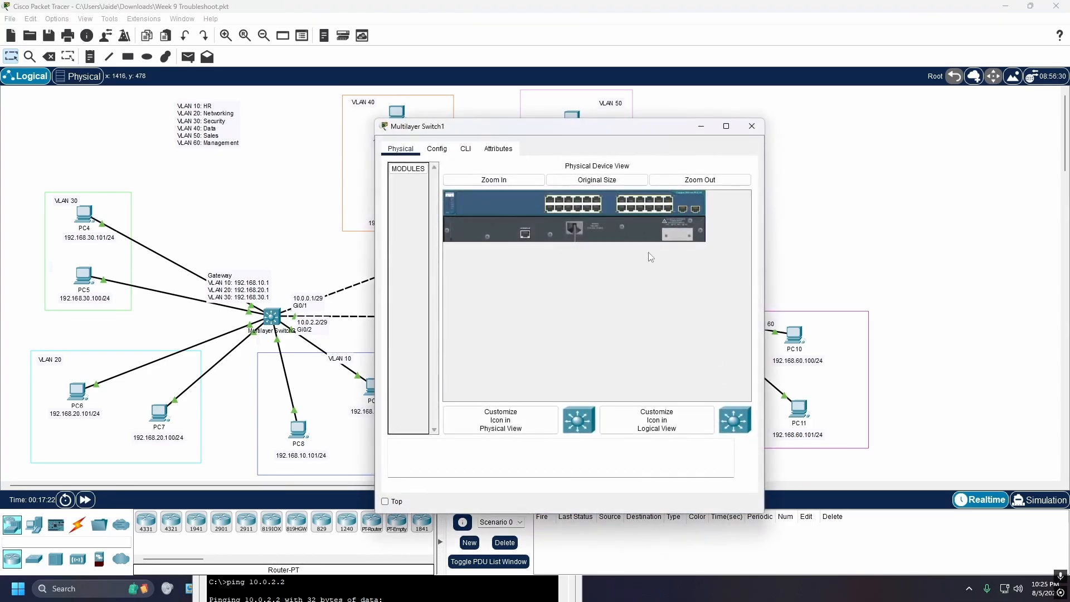
left_click_drag(561, 146, 941, 169)
left_click(644, 181)
key("Return")
key("Return")
key("Return")
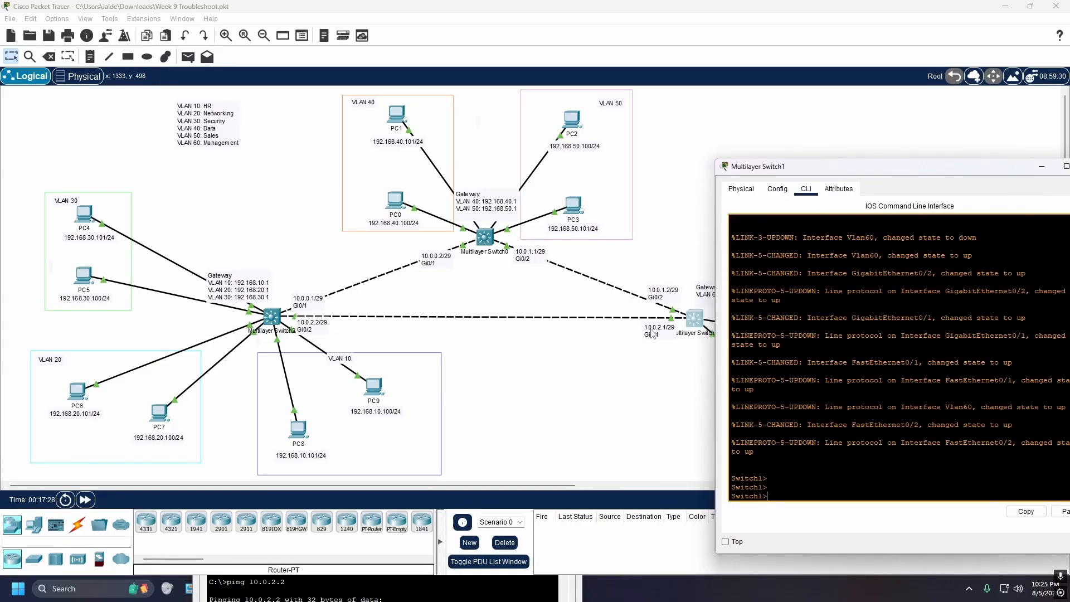
key("Return")
key("Return")
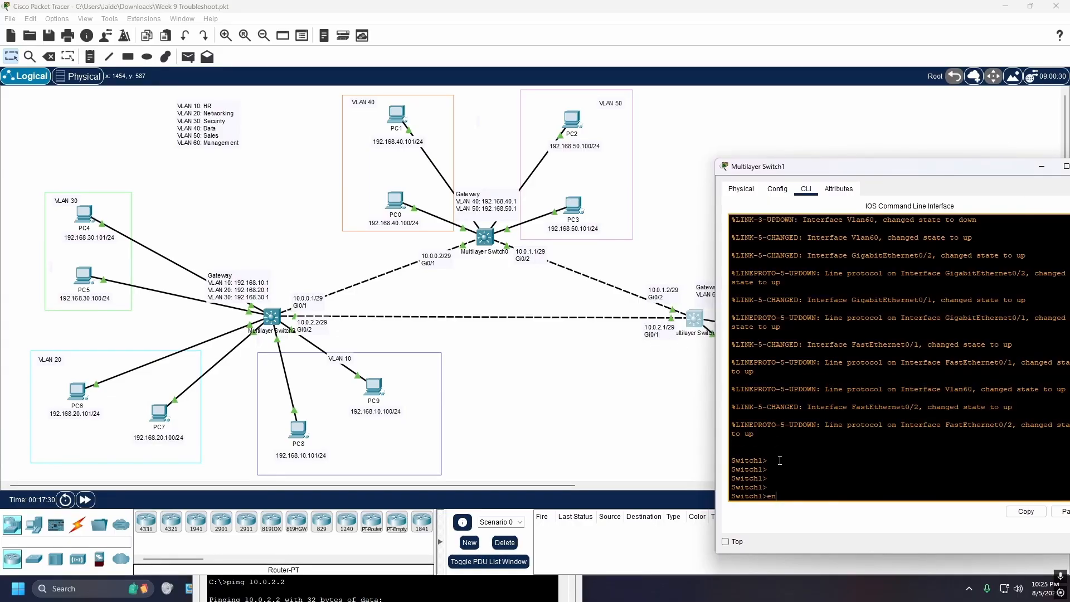
type("en")
key("Return")
key("Return")
Run show ip interface brief on Multilayer Switch1 and examine the GigabitEthernet0/1 entry
type("sh")
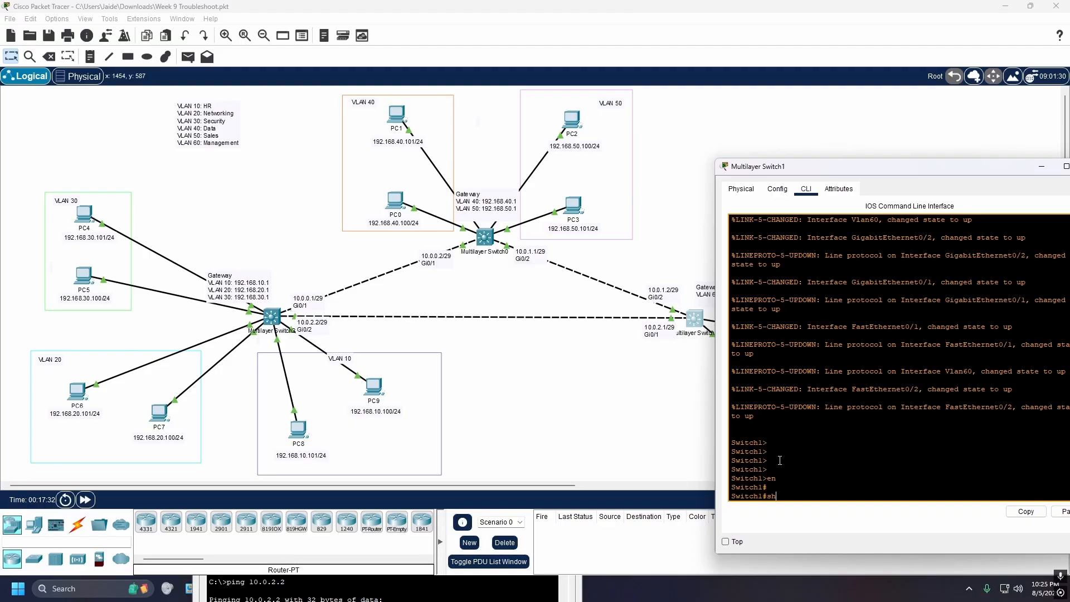
type(" ip int bri")
key("Return")
key("space")
key("Return")
key("Return")
key("Return")
key("Return")
key("Return")
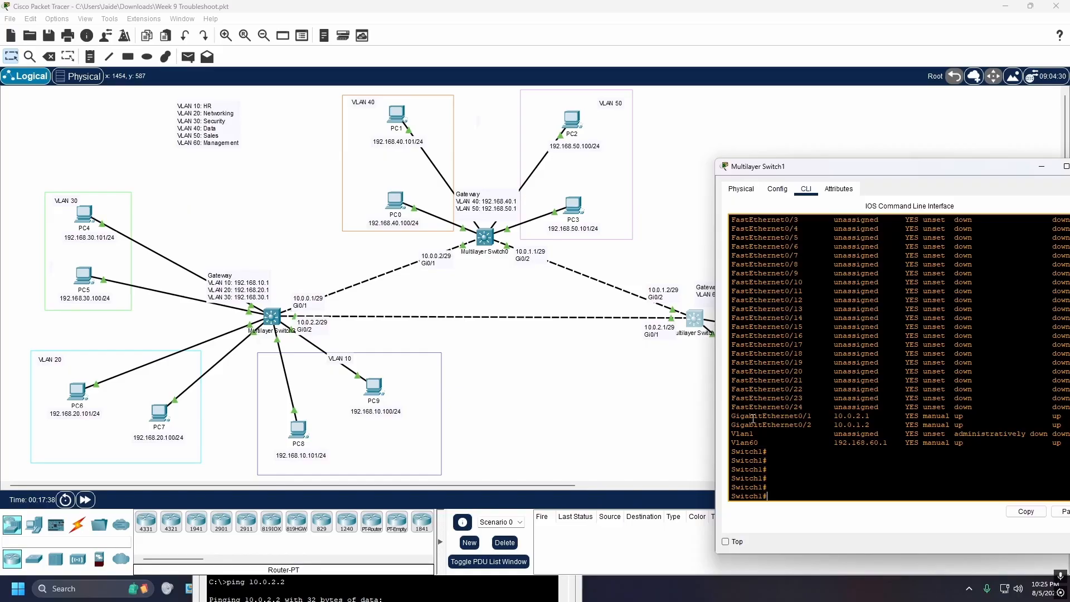
left_click_drag(732, 416, 875, 416)
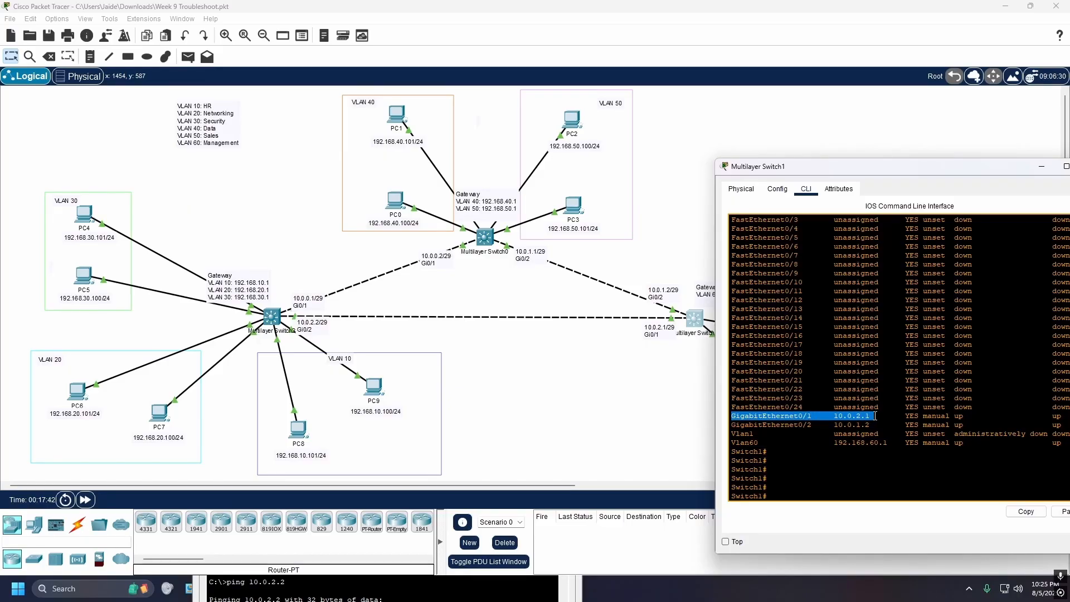
key("Return")
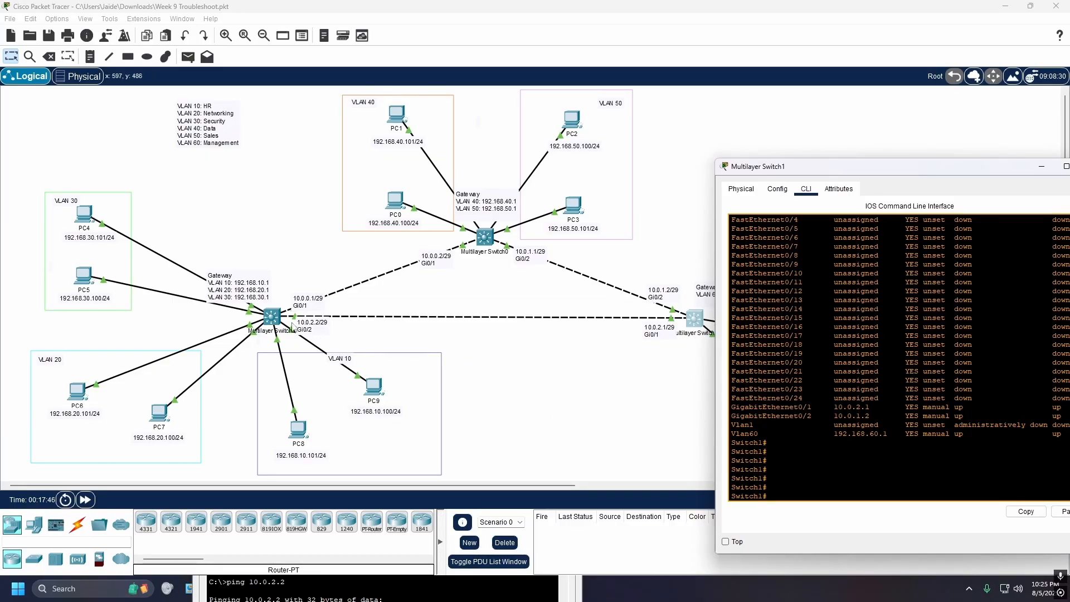
Open the command line of Multilayer Switch2 and enter privileged EXEC mode
left_click(273, 316)
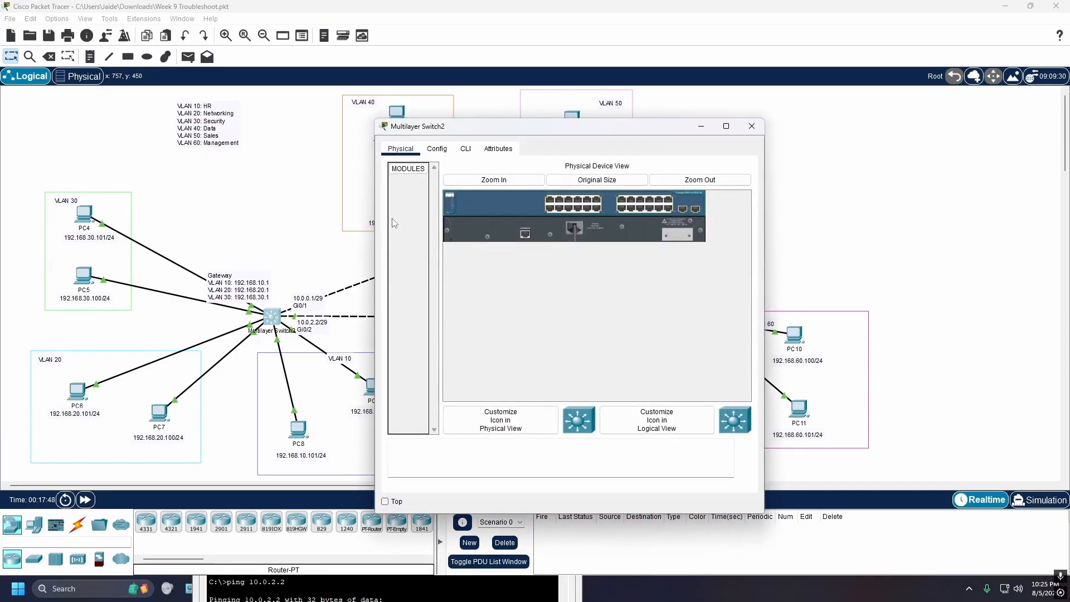
left_click(477, 151)
left_click(558, 363)
key("Return")
key("Return")
type("eb")
key("Return")
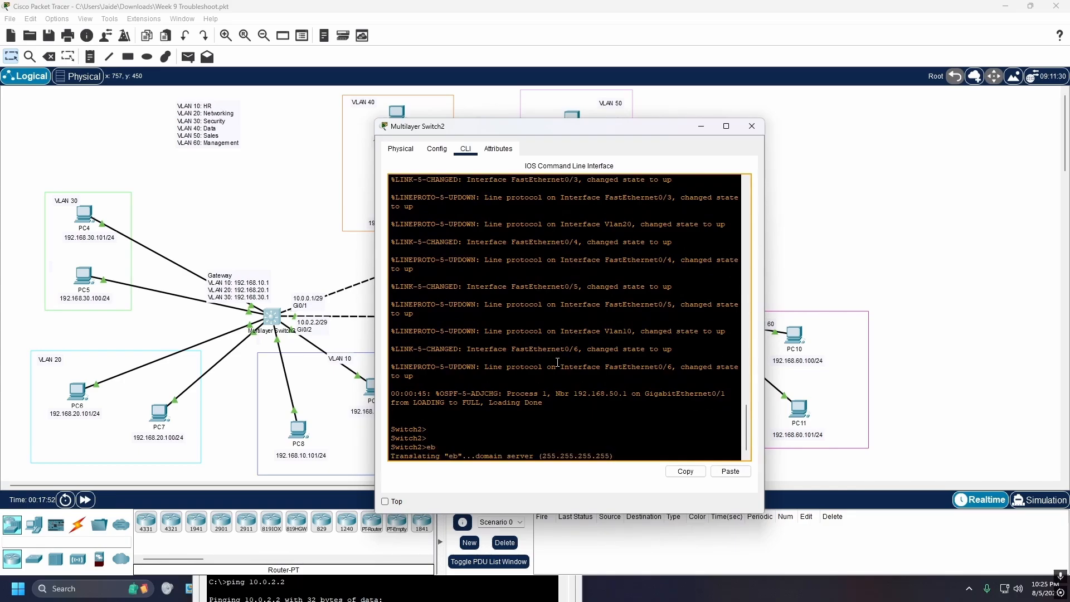
key("Return")
key("Return")
key("Return")
type("en")
key("Return")
key("Return")
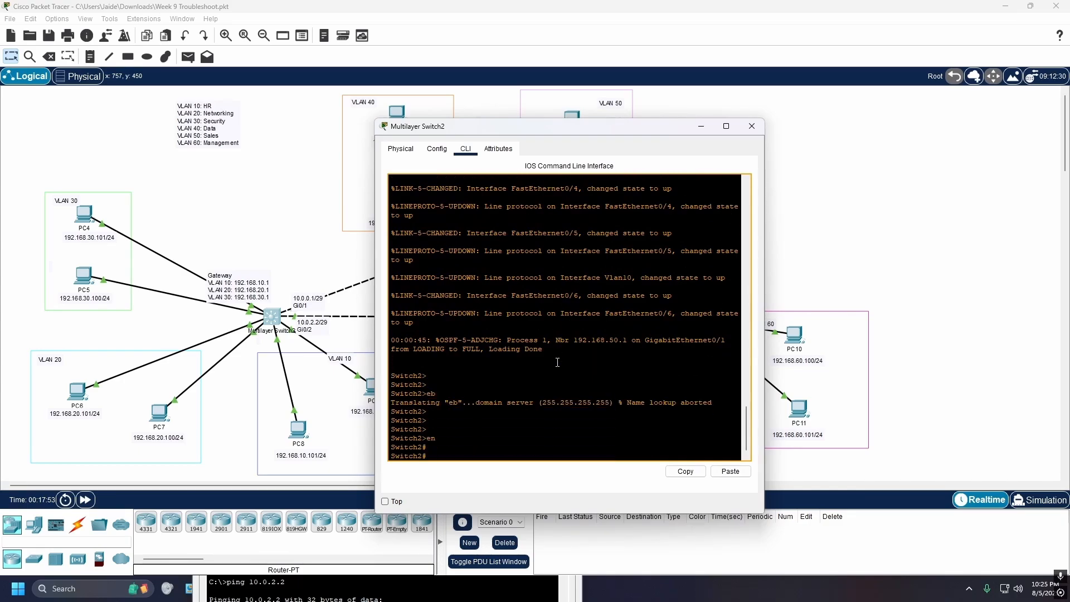
Run show ip interface brief on Multilayer Switch2 and compare its GigabitEthernet0/2 address with the topology label
type("sh ip int bri")
key("Return")
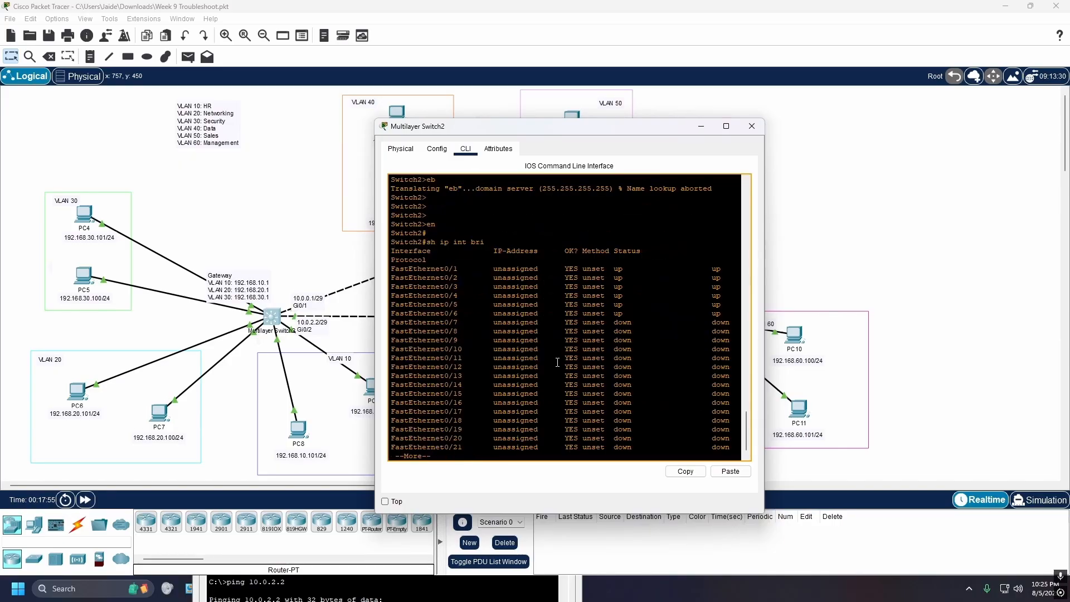
key("space")
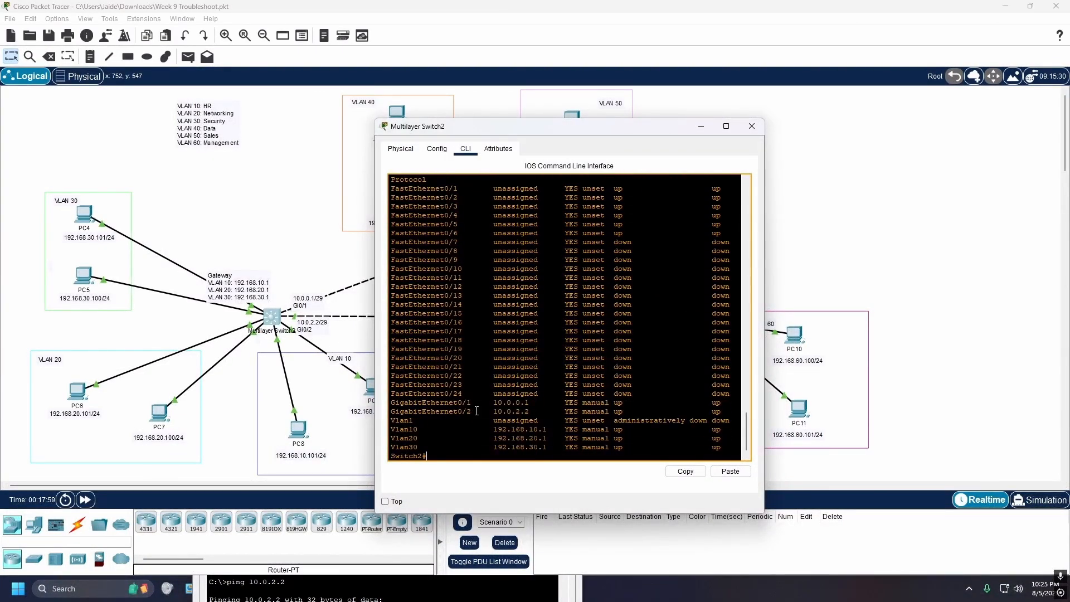
left_click_drag(532, 411, 397, 411)
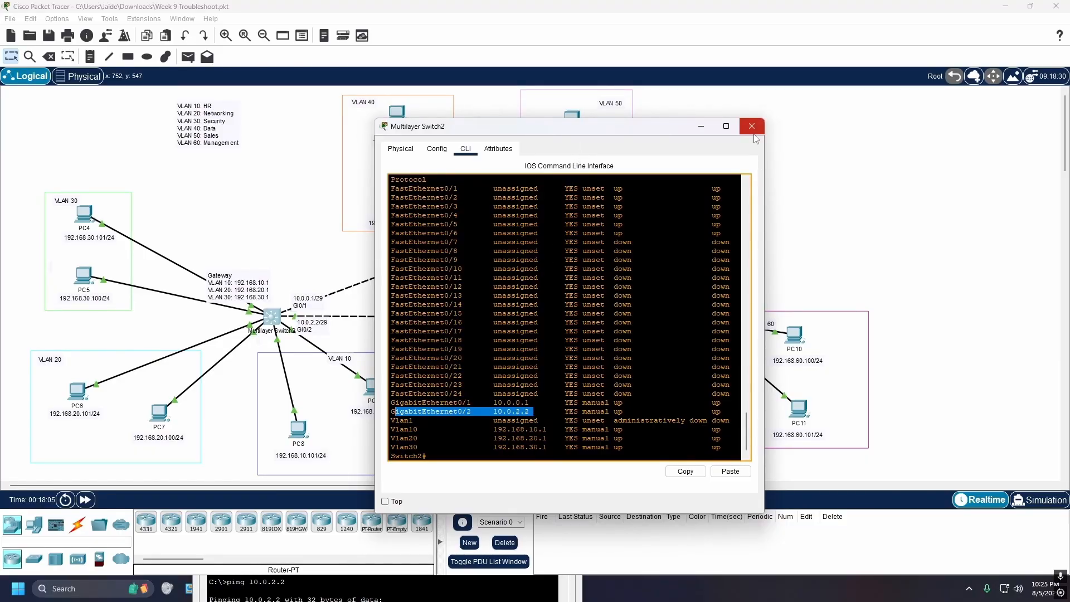
left_click_drag(663, 131, 920, 170)
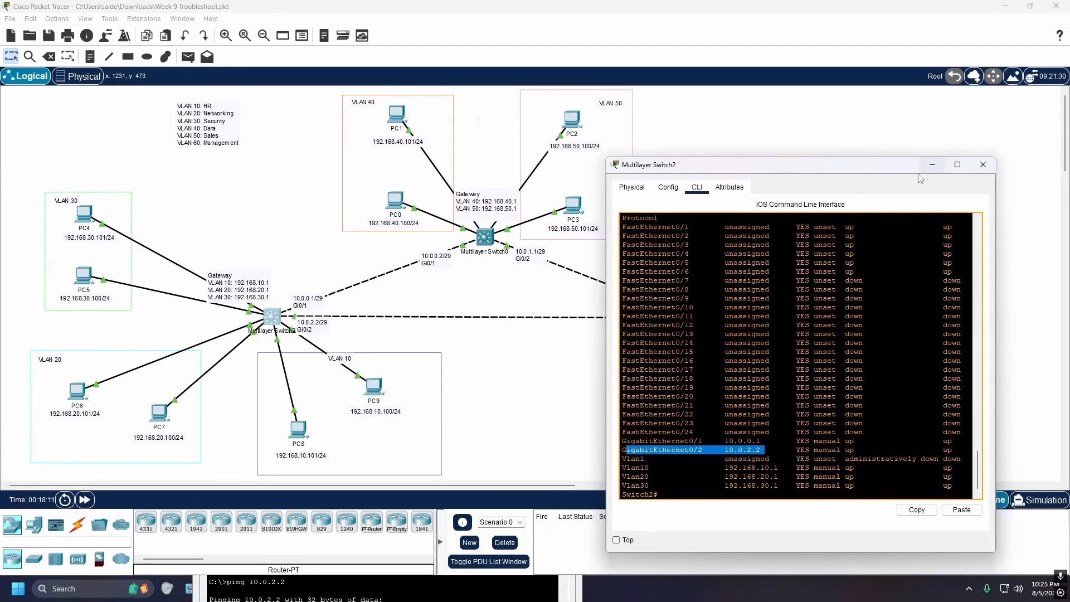
left_click(445, 342)
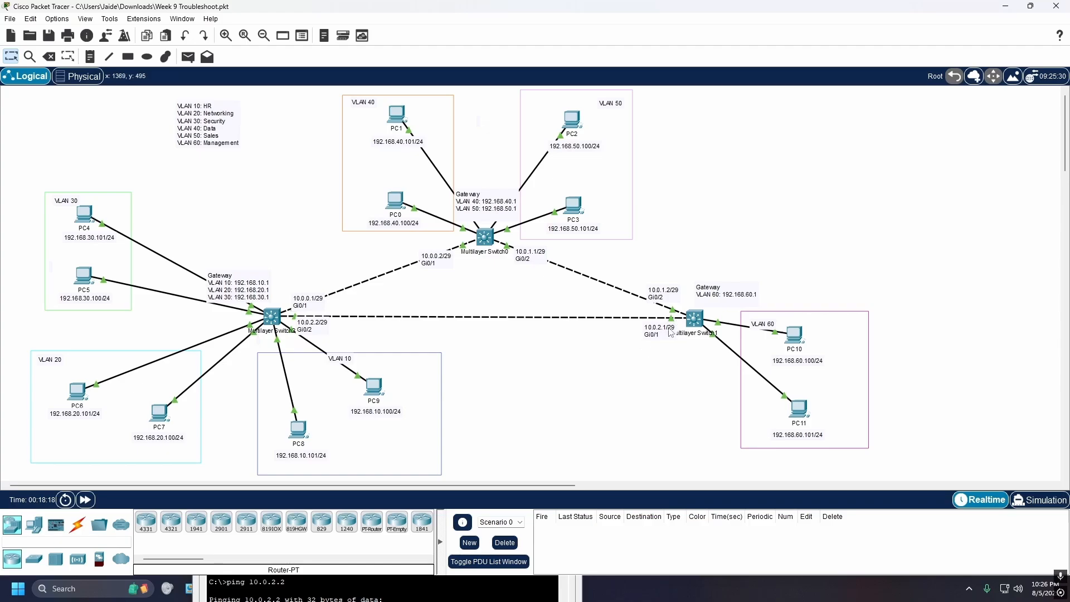
Bring the PC9 window back into view and close it
left_click(442, 595)
left_click(378, 341)
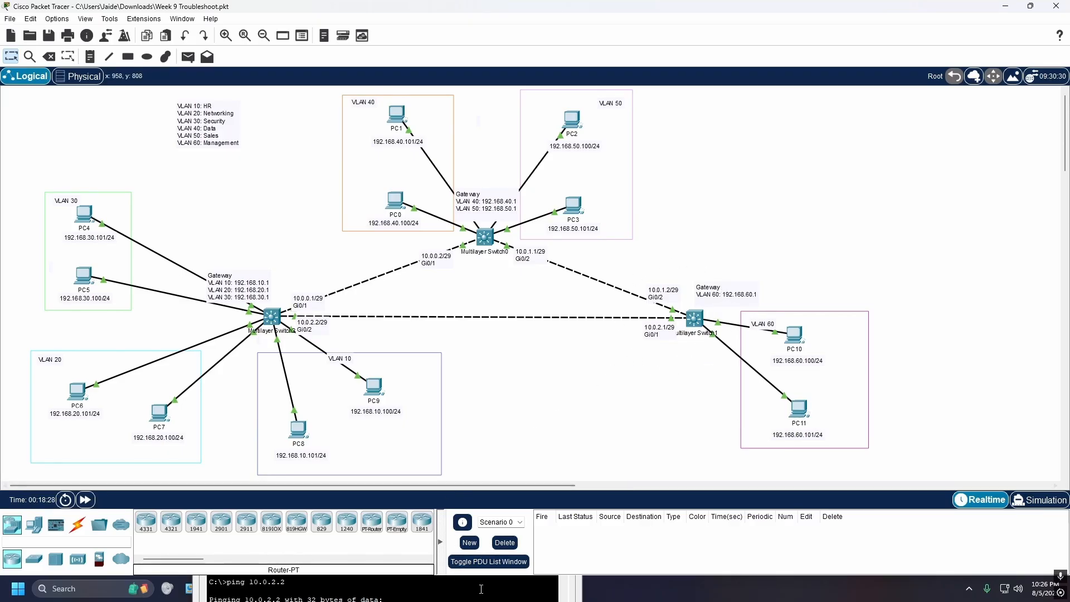
left_click(519, 596)
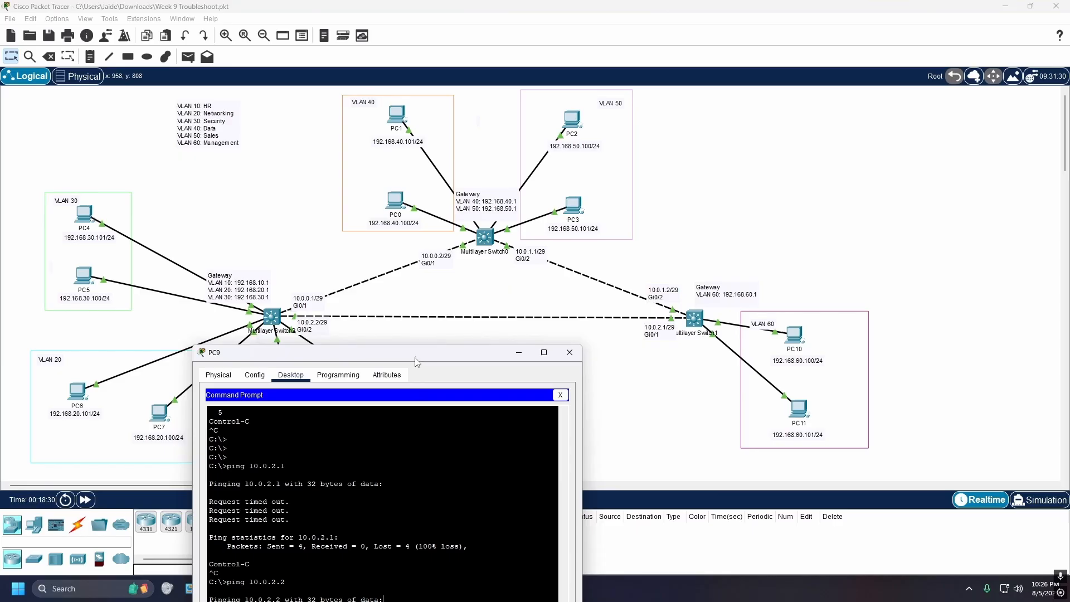
left_click_drag(416, 346, 615, 197)
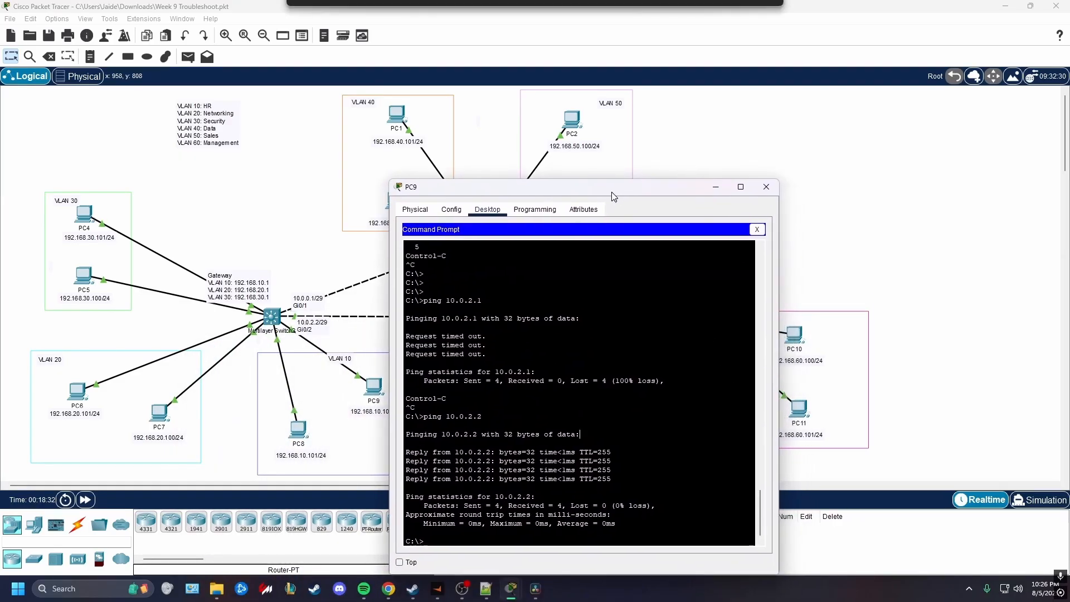
left_click(766, 186)
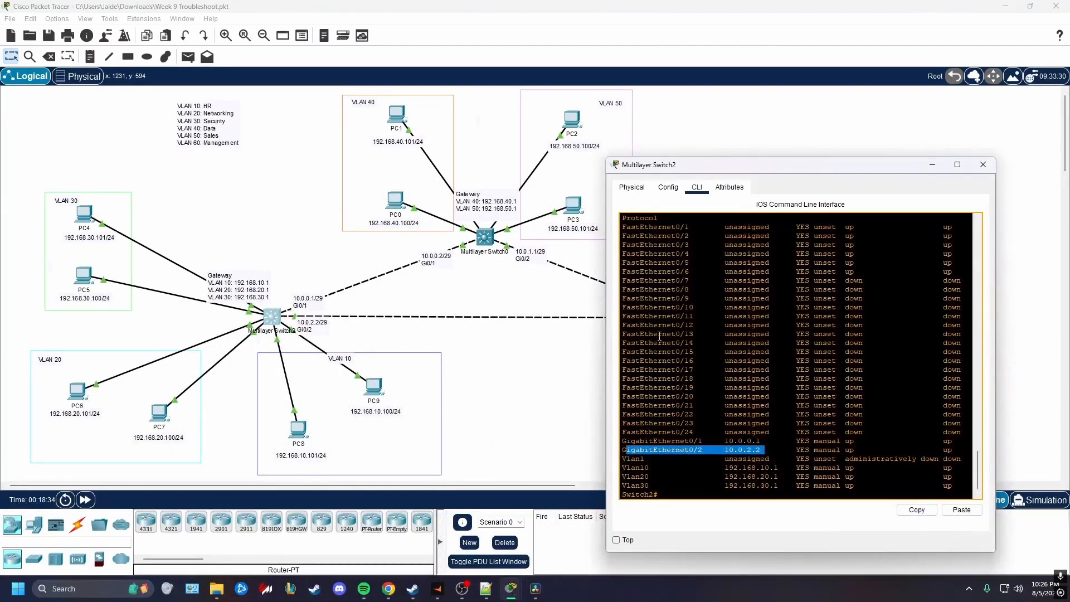
Return to Multilayer Switch2's command line and display its routing table with show ip route
left_click_drag(729, 166, 209, 161)
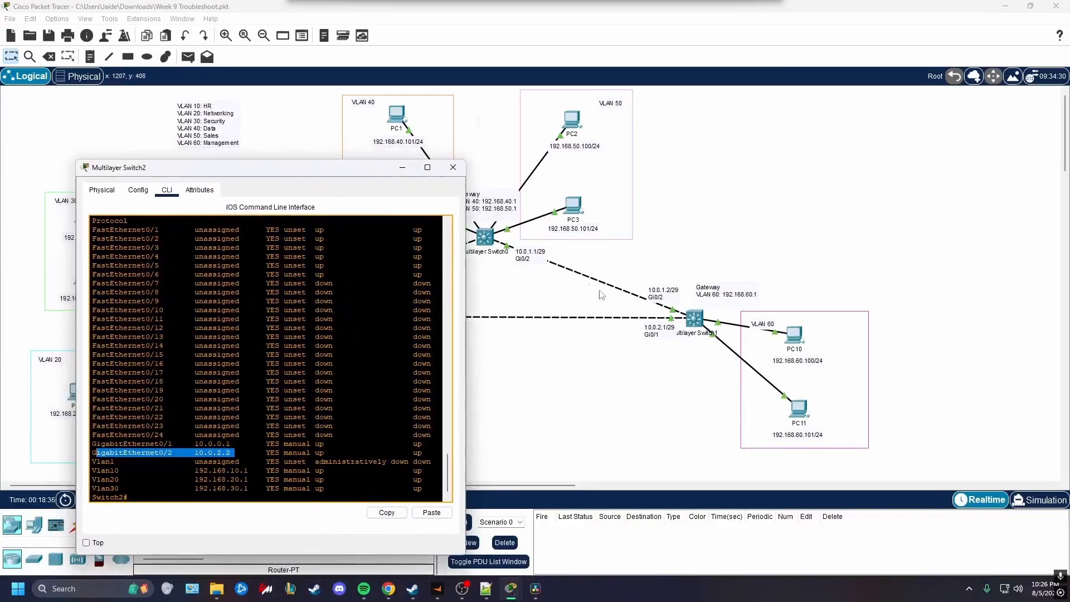
left_click(696, 322)
left_click_drag(777, 166, 655, 165)
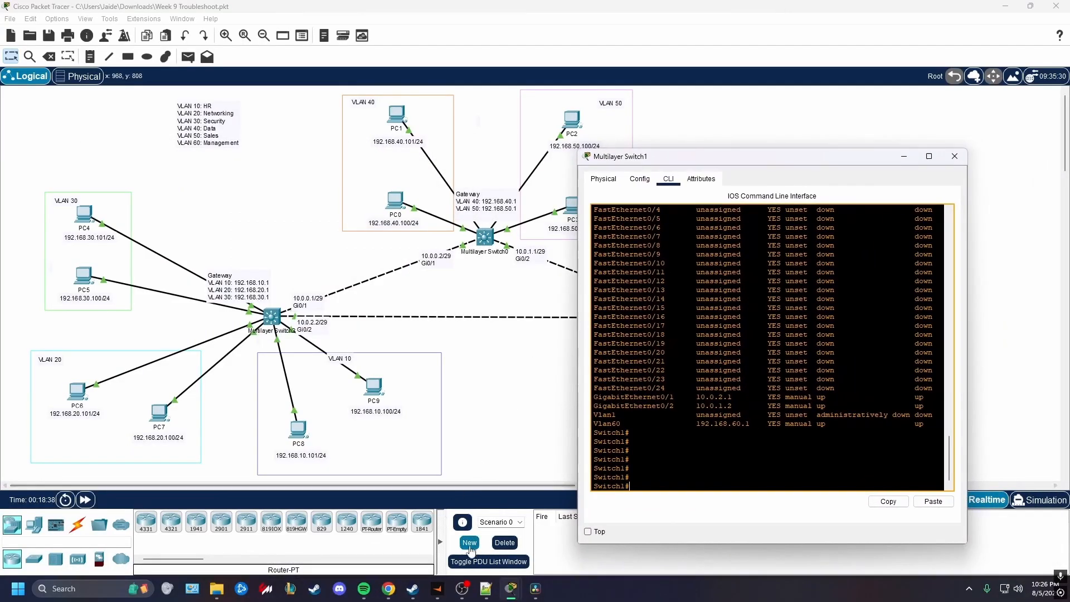
left_click(271, 317)
scroll(276, 389, "down", 1)
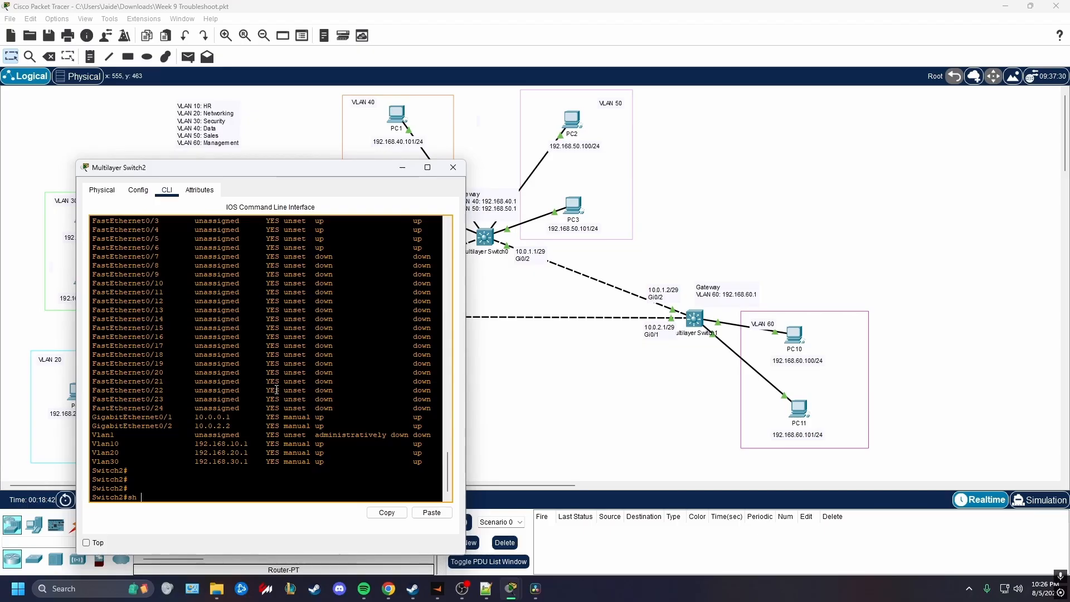
type("sh ip route")
key("Return")
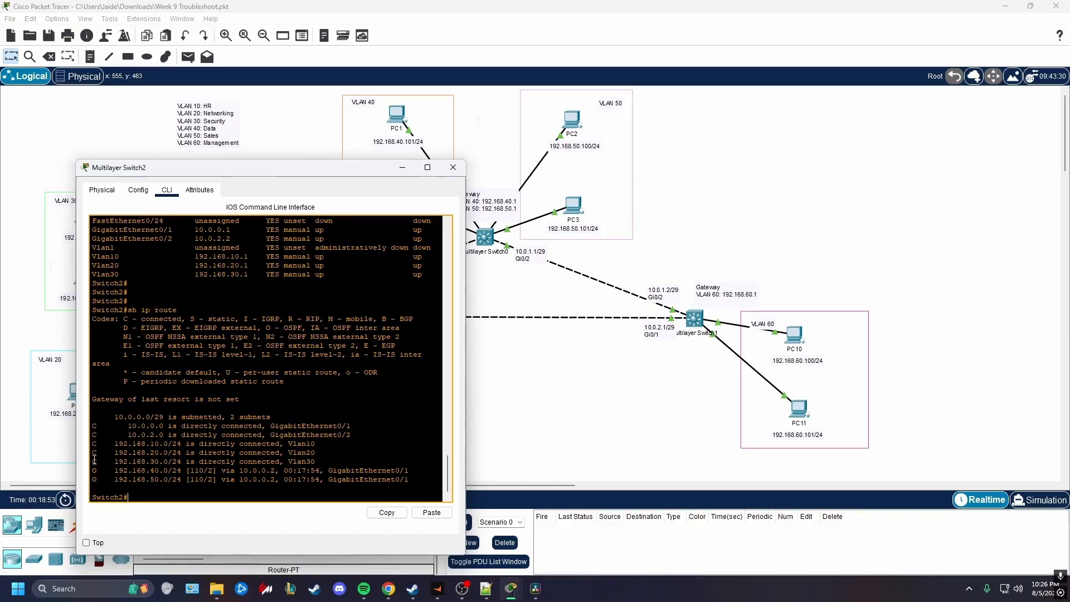
Examine Multilayer Switch2's directly connected and OSPF-learned routes against the topology, looking for the VLAN 60 network
left_click_drag(94, 428, 333, 459)
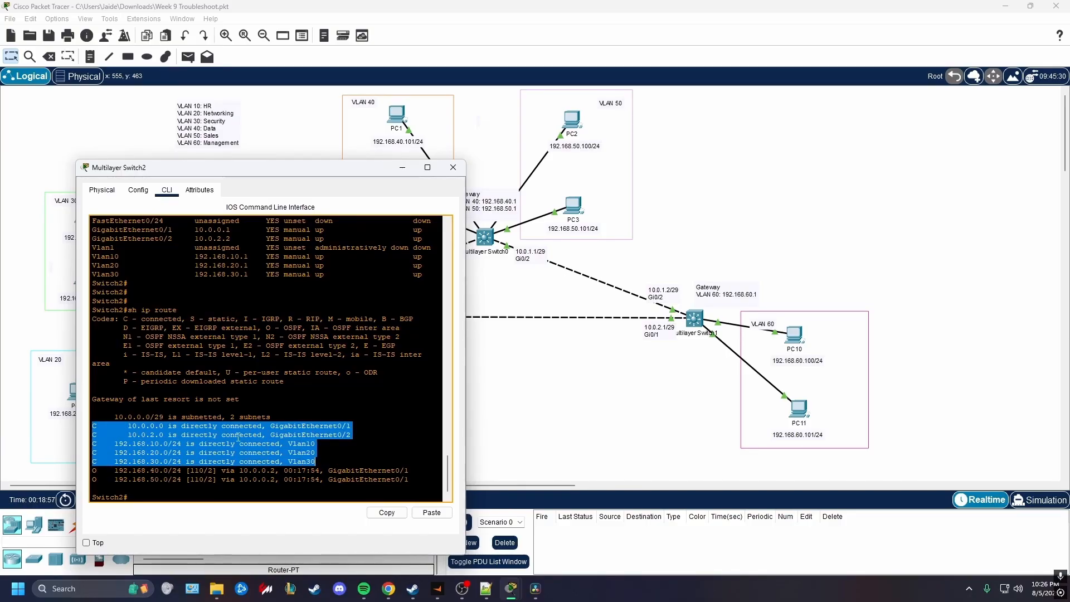
left_click_drag(95, 471, 413, 481)
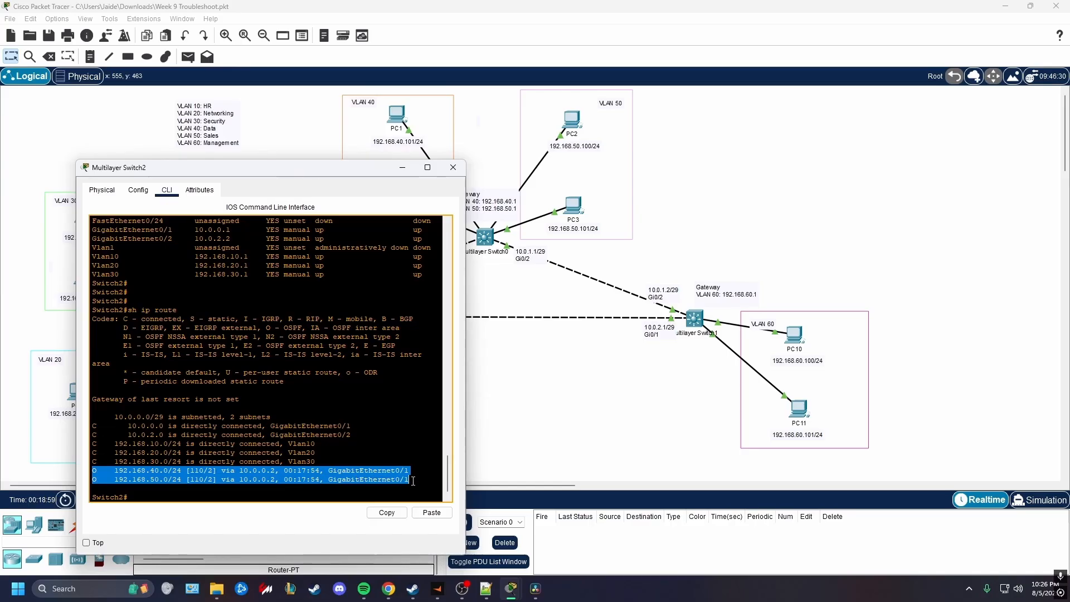
left_click(413, 481)
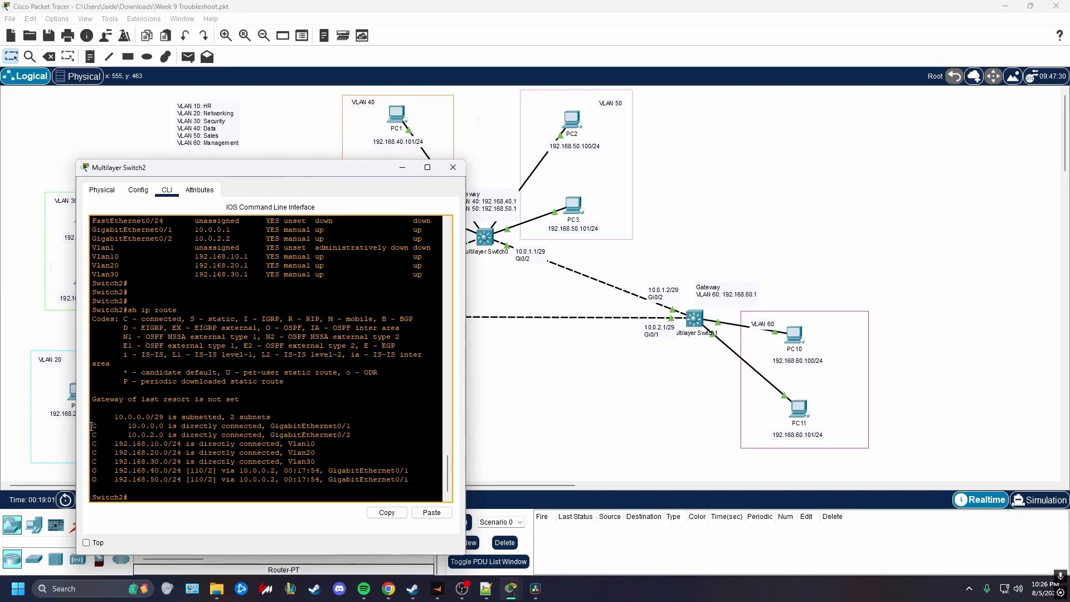
left_click_drag(93, 425, 351, 438)
left_click_drag(337, 167, 867, 202)
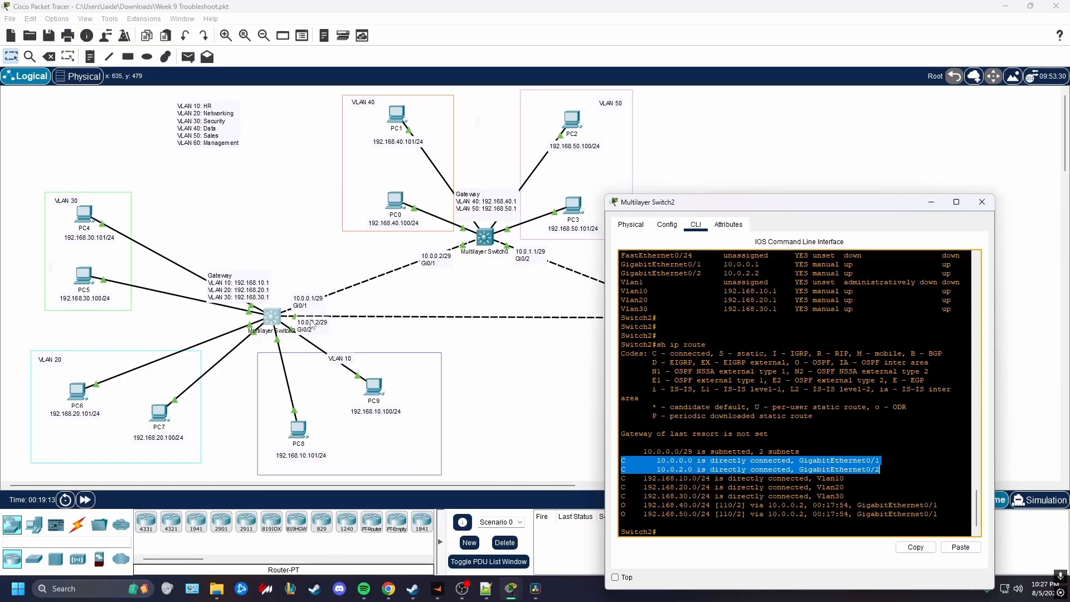
left_click_drag(622, 480, 849, 501)
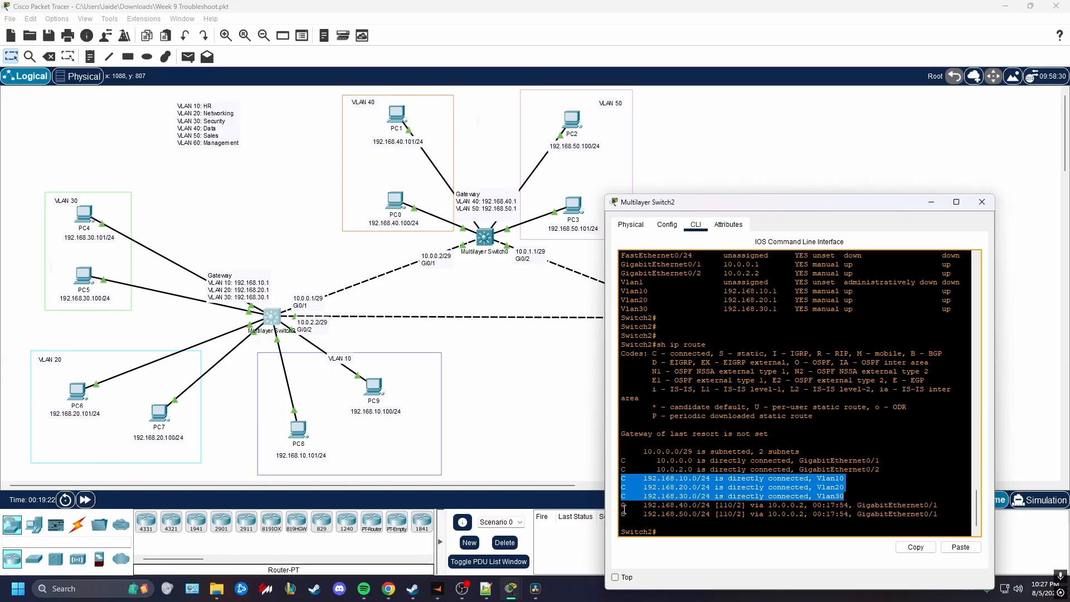
left_click_drag(624, 509, 712, 518)
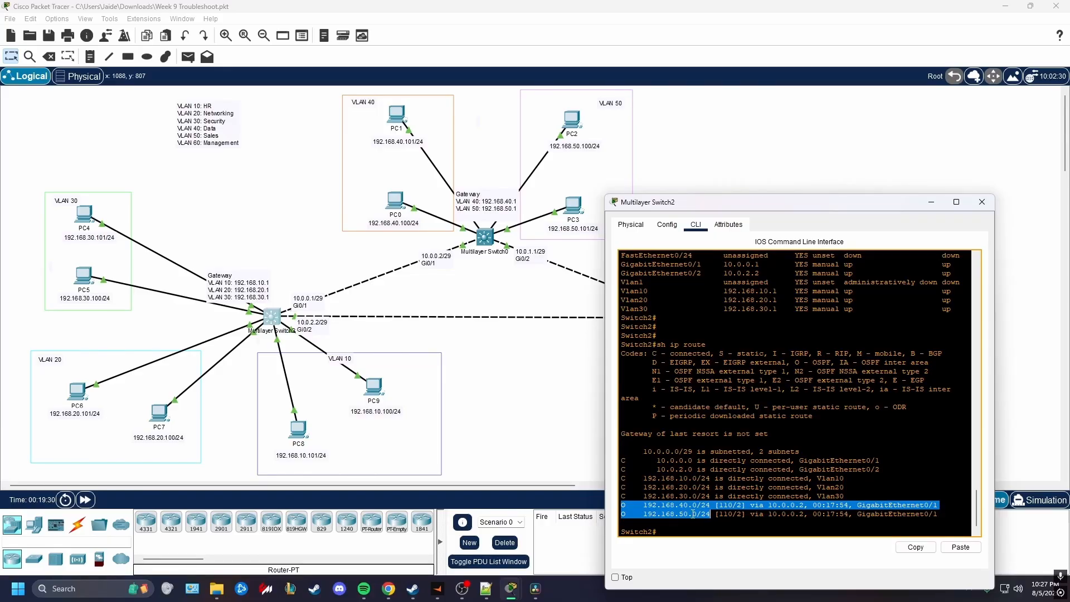
left_click(546, 407)
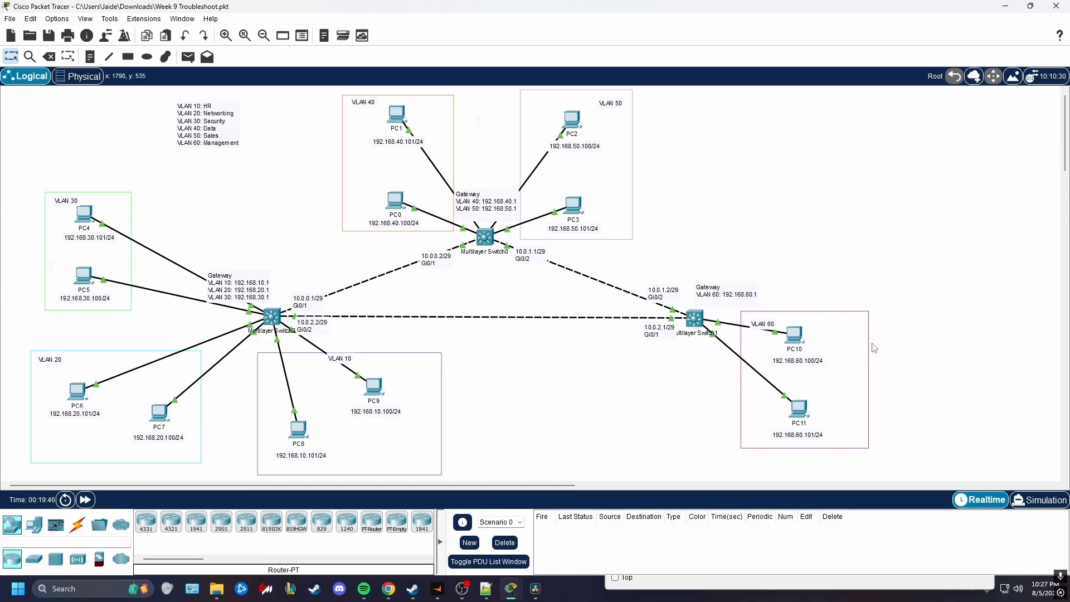
Open Multilayer Switch1's command line and display its routing table with sh ip route
left_click(696, 320)
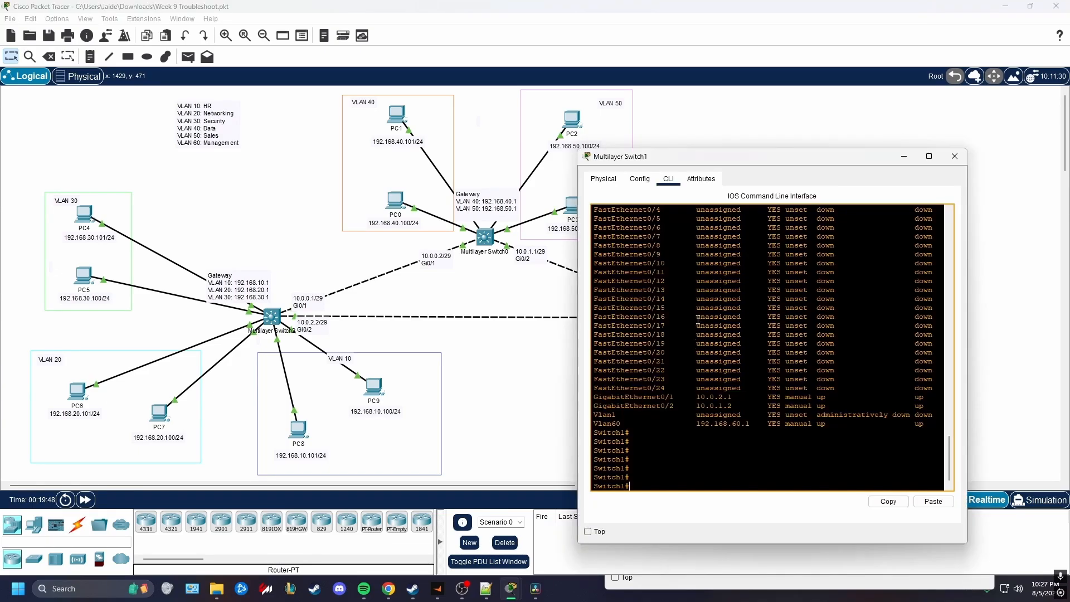
key("Return")
key("Return")
key("Return")
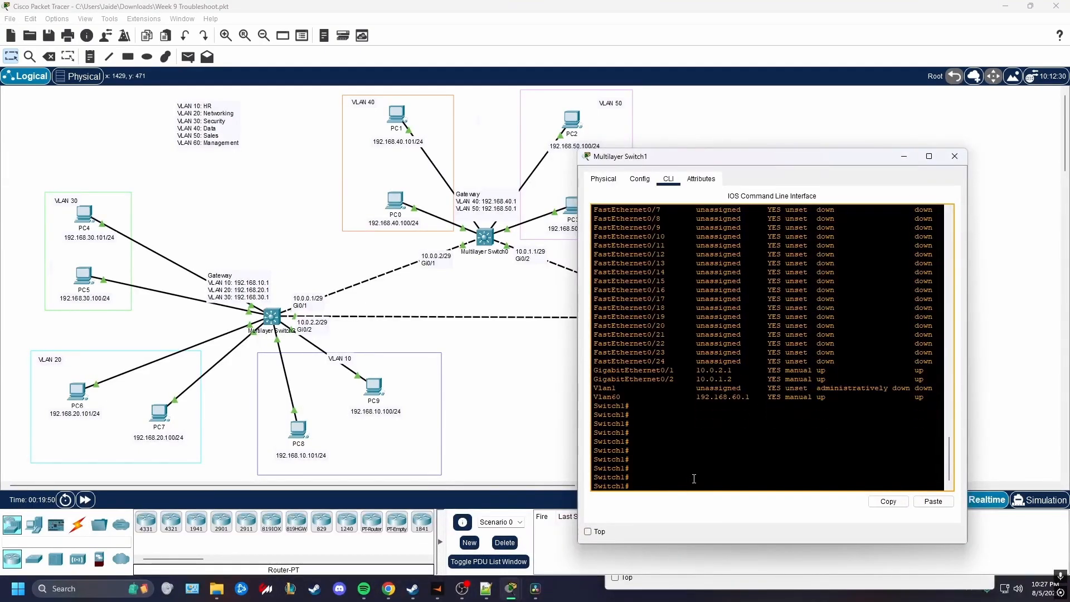
type("sh ip route")
key("Return")
key("Return")
key("Return")
key("Return")
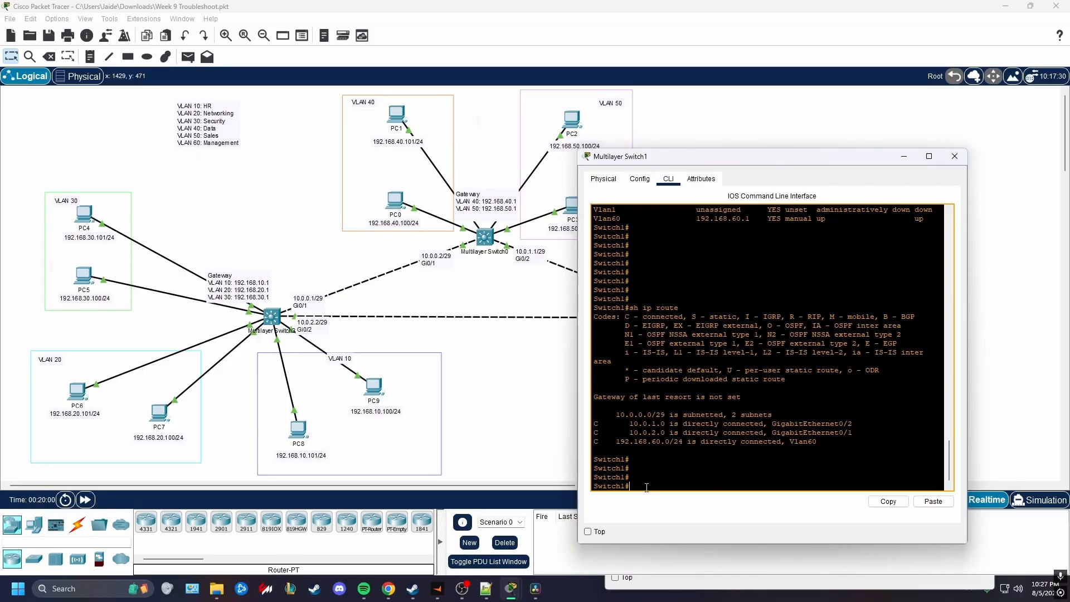
Run sh ip pro on Multilayer Switch1 and examine the networks listed under its OSPF process
key("Return")
key("Return")
type("sh ip pro")
key("Return")
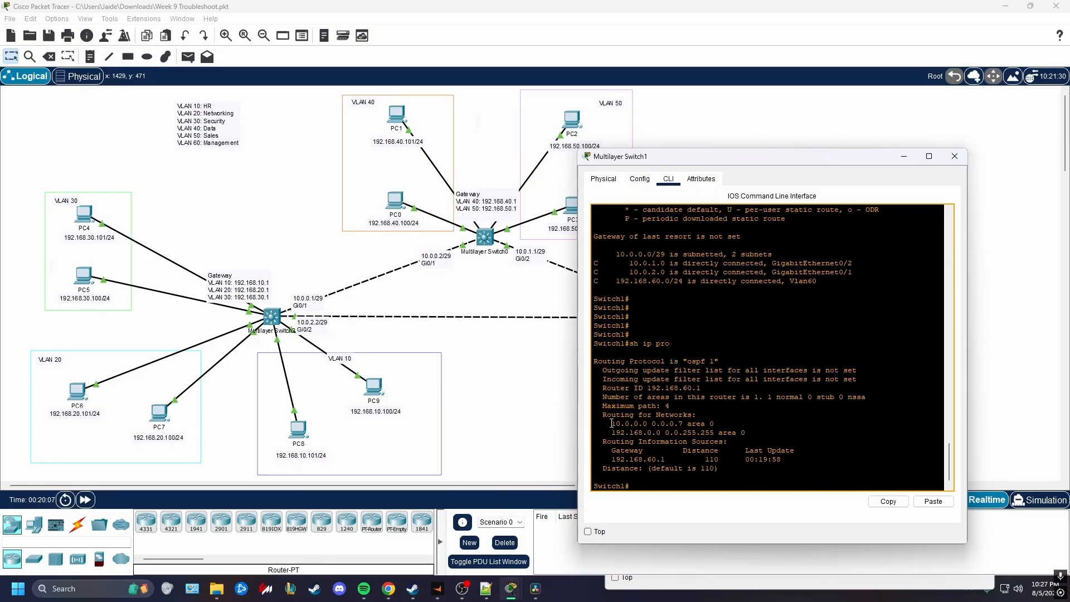
left_click_drag(612, 432, 675, 433)
left_click(674, 433)
left_click_drag(612, 424, 683, 426)
Switch to the Notepad++ notes and add the line "10.0.0.0 0.0.0.7" below the criteria
left_click(486, 589)
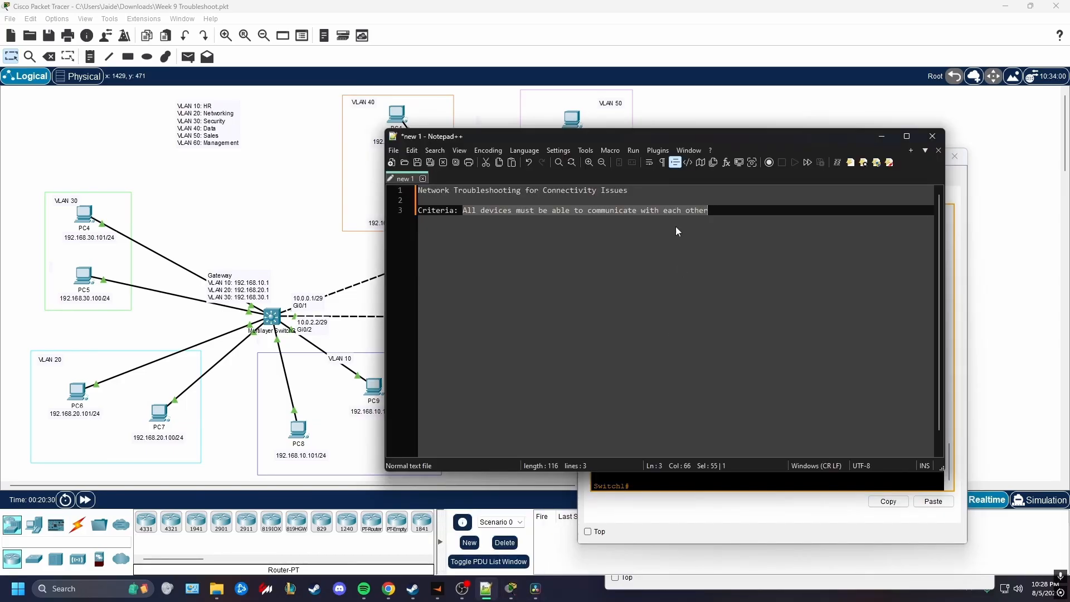
left_click_drag(656, 141, 544, 127)
left_click(631, 213)
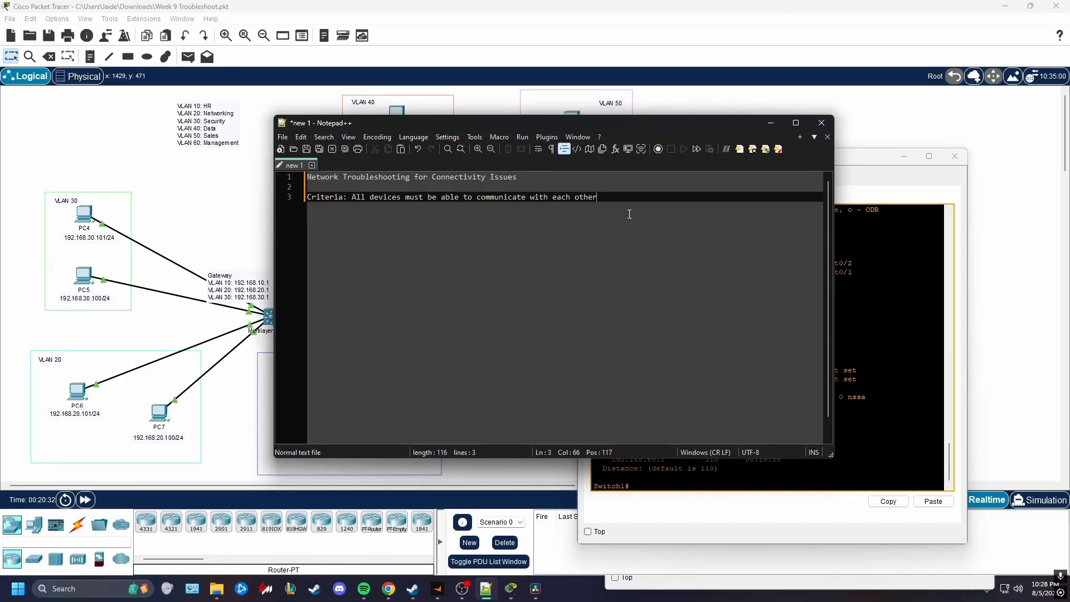
key("Return")
key("Return")
key("Return")
left_click_drag(639, 128, 532, 75)
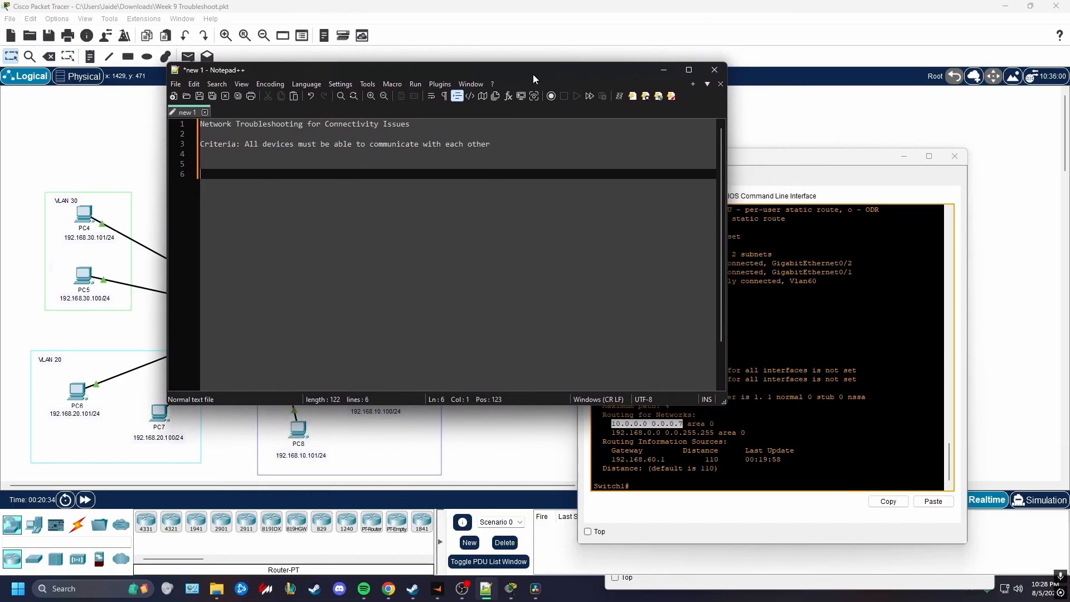
Note the equivalent subnet 10.0.0.0/29 on a separate line below the wildcard entry
type("10.0.0.0 0.0.0.7")
key("Return")
key("Return")
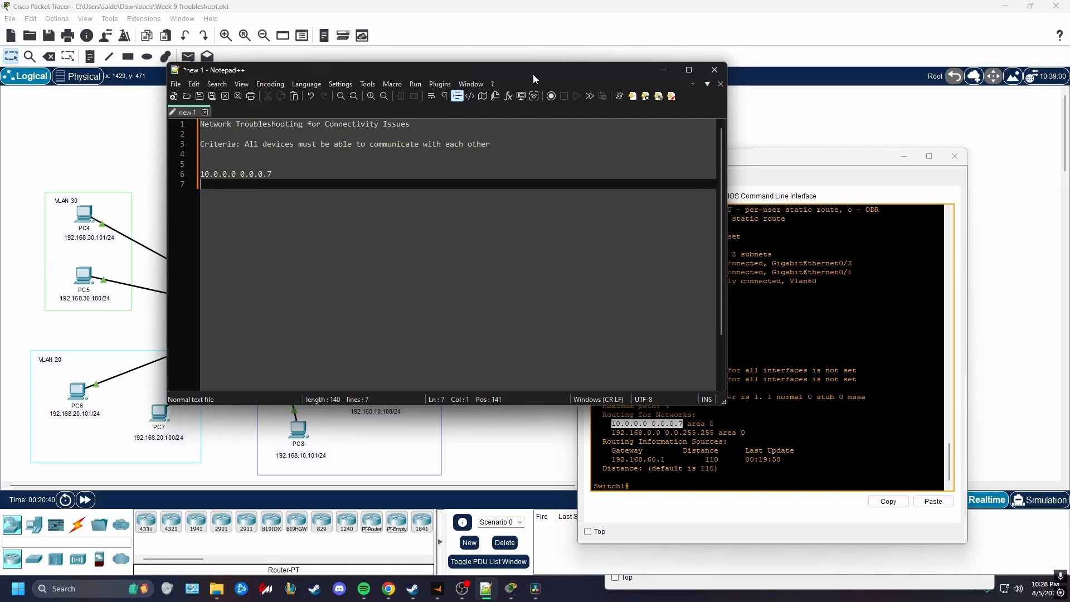
type("10.0.")
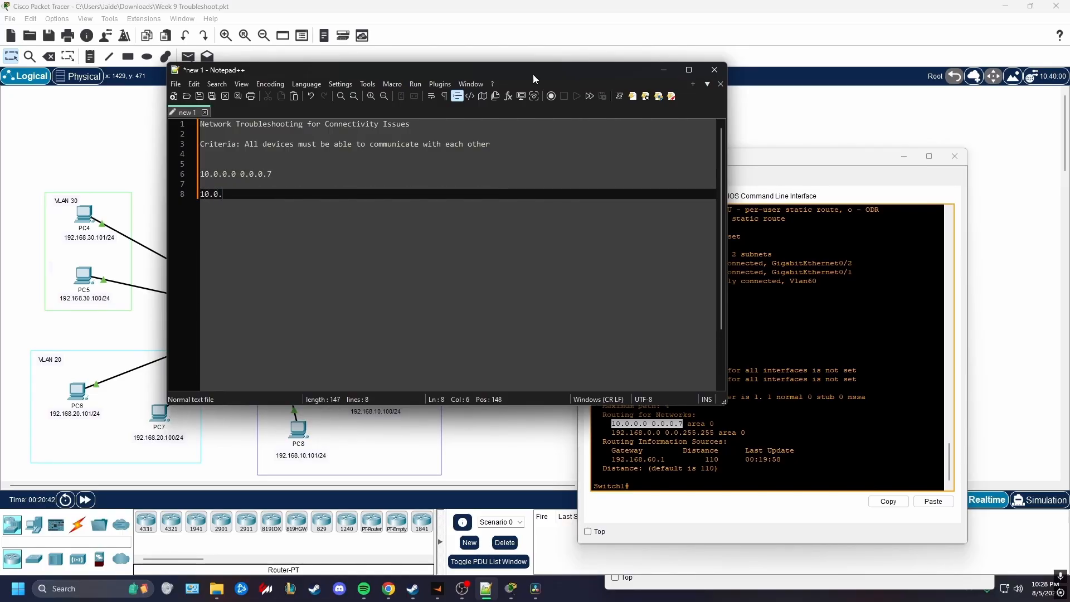
type("0.0/")
type("29")
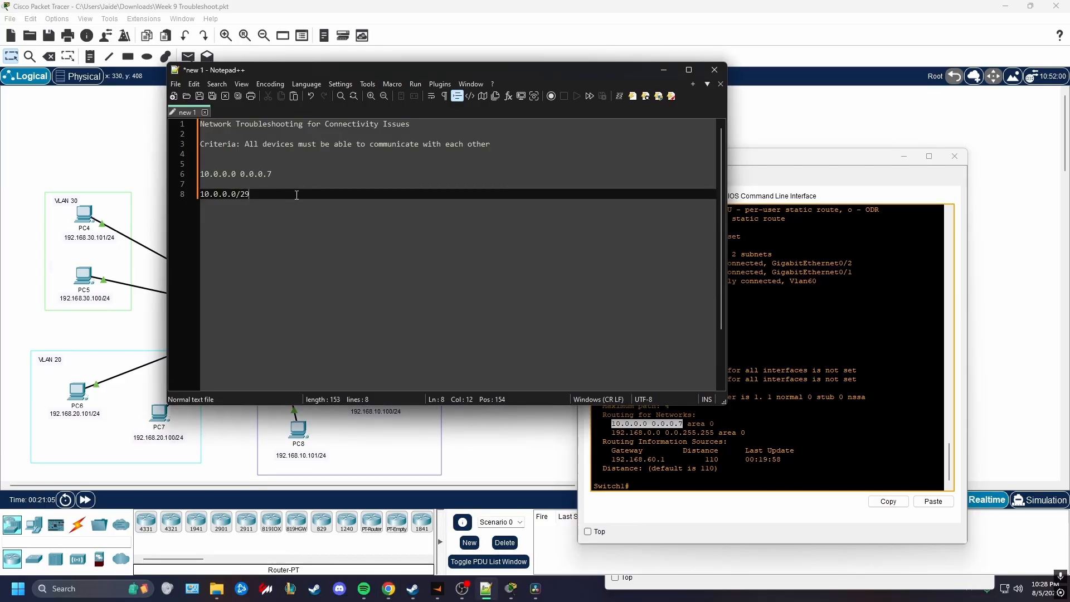
left_click_drag(256, 196, 192, 196)
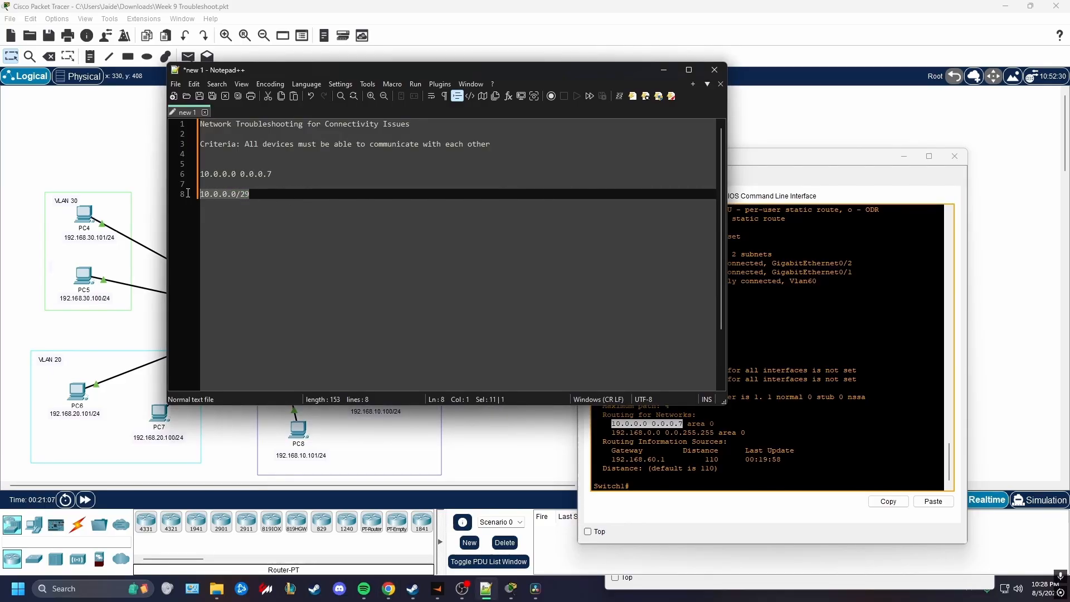
left_click(267, 193)
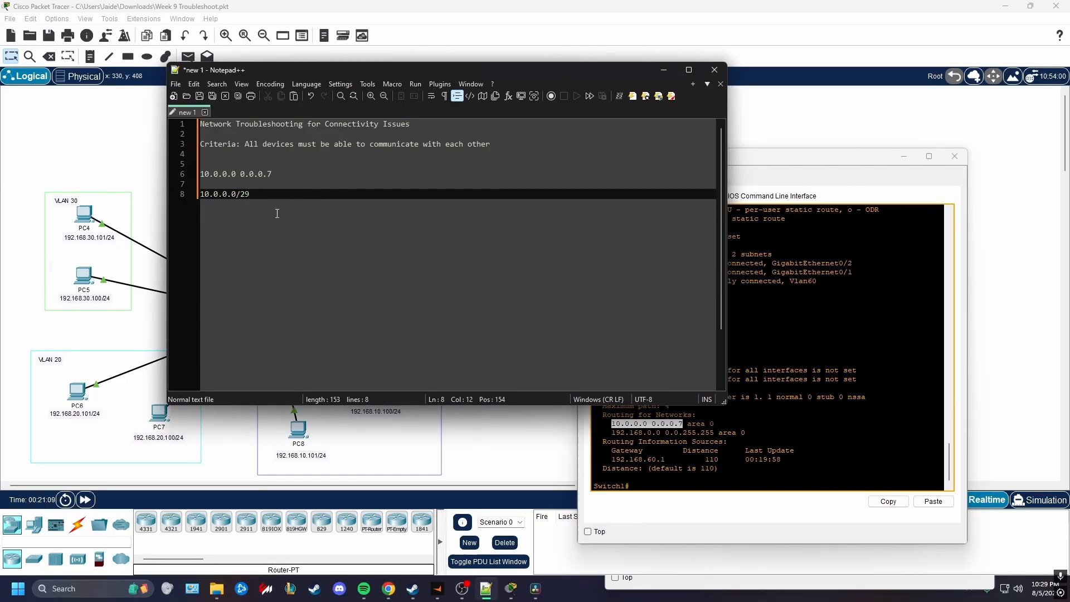
key("Return")
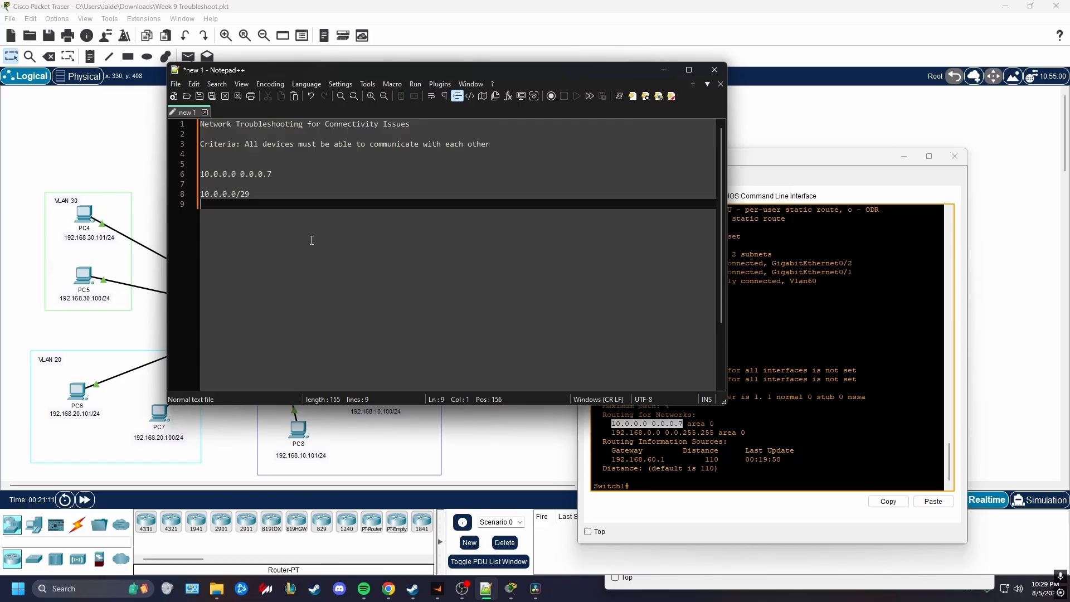
Add the line "Usable IP Range = 10.0.0.1-10.0.0.6" beneath the 10.0.0.0/29 subnet
type("Usable Ip Range")
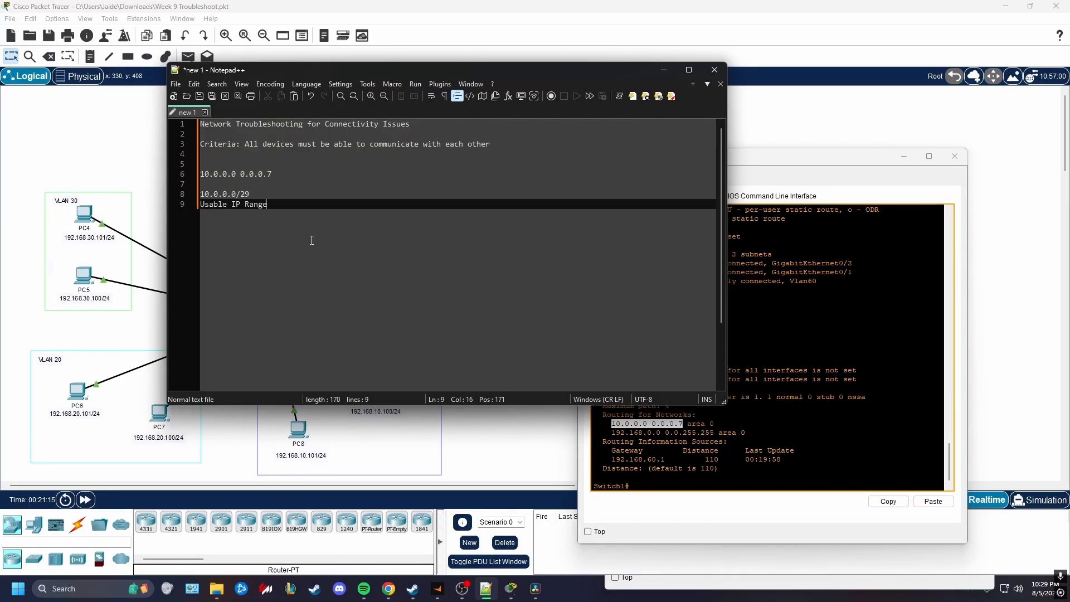
type(" = 10.0.0.1")
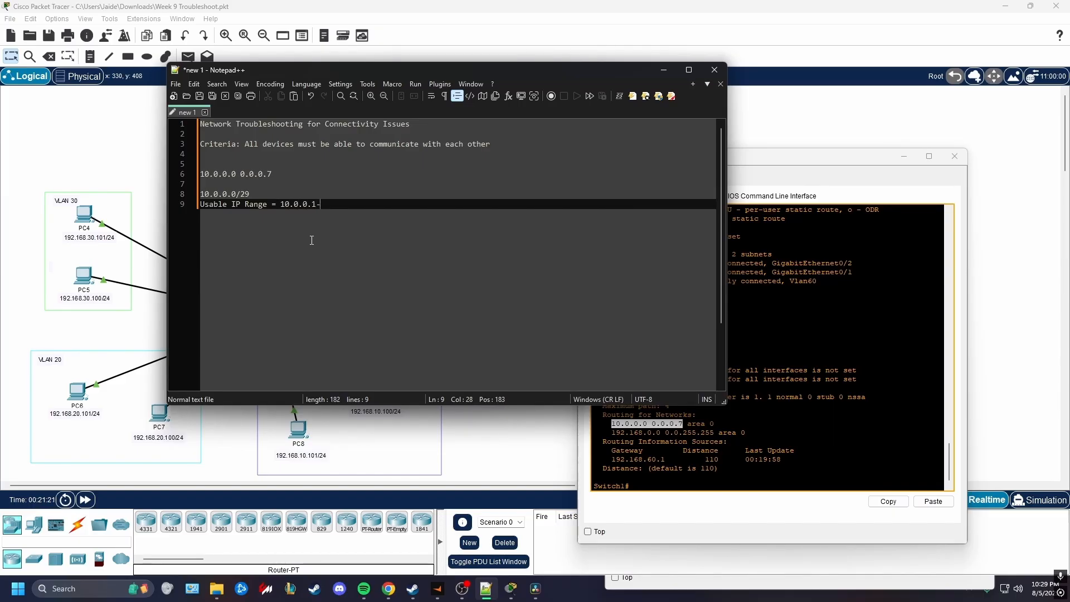
type("-10.0.0.6")
key("Return")
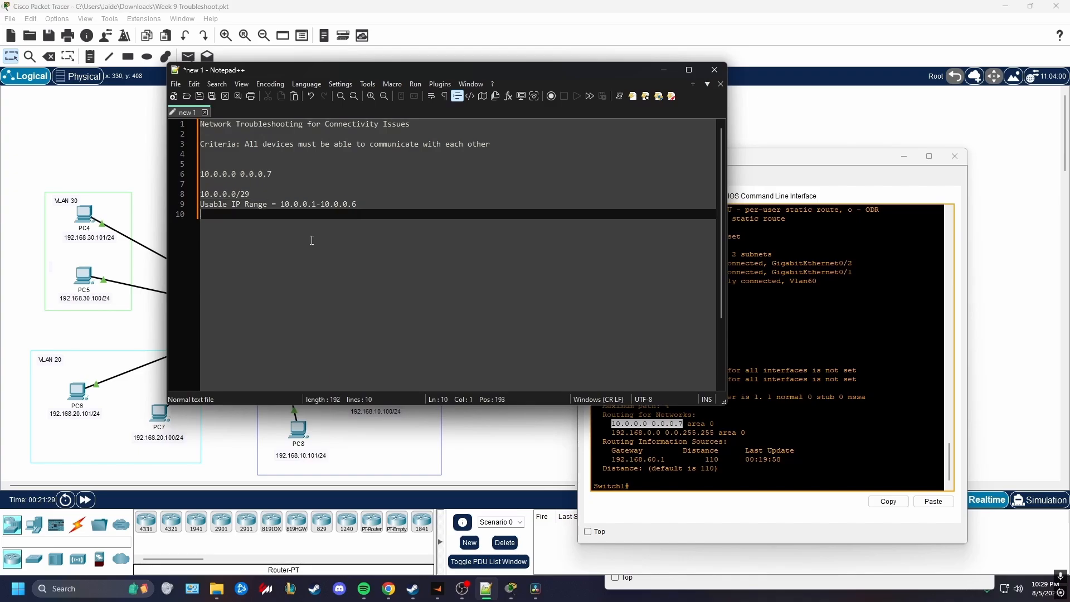
Add the line "Broadcast IP = 10.0.0.7" beneath the usable IP range
type("Broadcasdt")
key("BackSpace")
key("BackSpace")
key("BackSpace")
type("t IP = 10.0.0.")
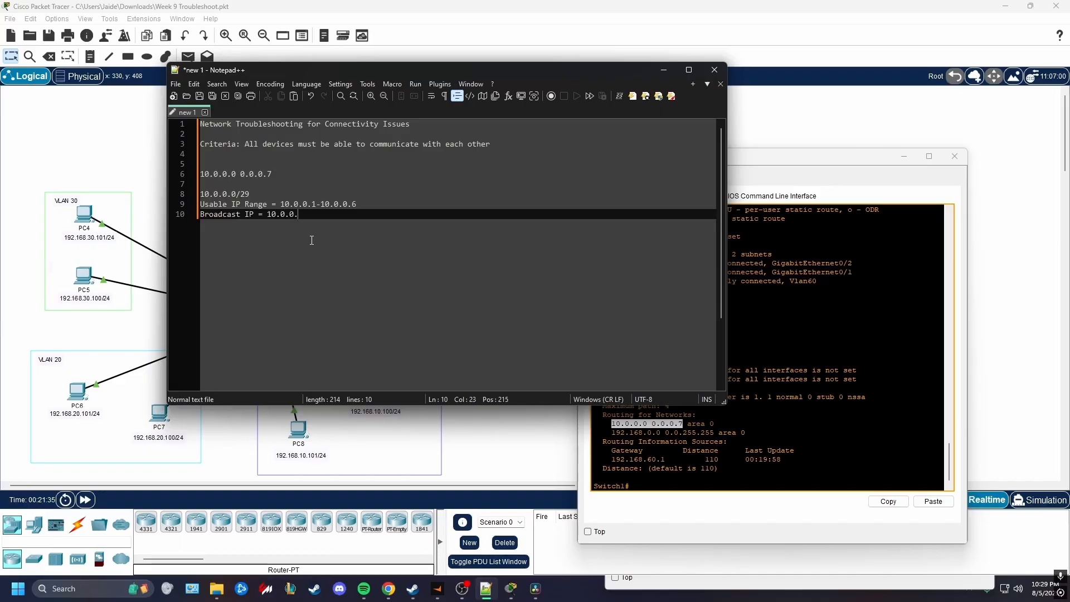
type("7")
key("Return")
key("Return")
Add the line "Next Network Address Subnet = 10.0.0.8/29" below the broadcast entry
type("Next ")
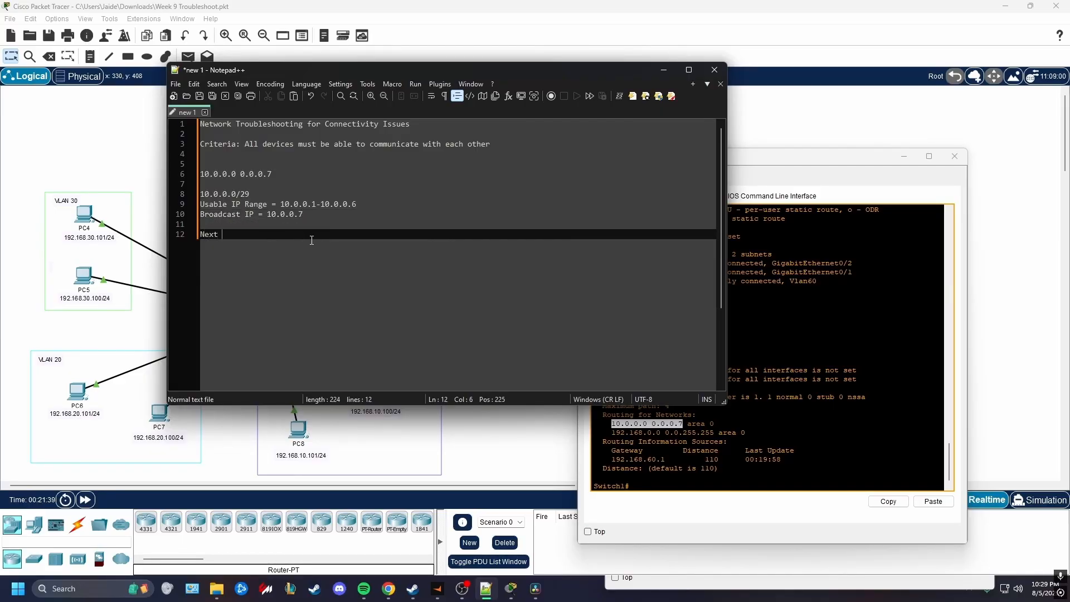
type("Netwo")
key("BackSpace")
key("BackSpace")
key("BackSpace")
key("BackSpace")
key("BackSpace")
type("NEtwork")
key("BackSpace")
key("BackSpace")
key("BackSpace")
key("BackSpace")
key("BackSpace")
key("BackSpace")
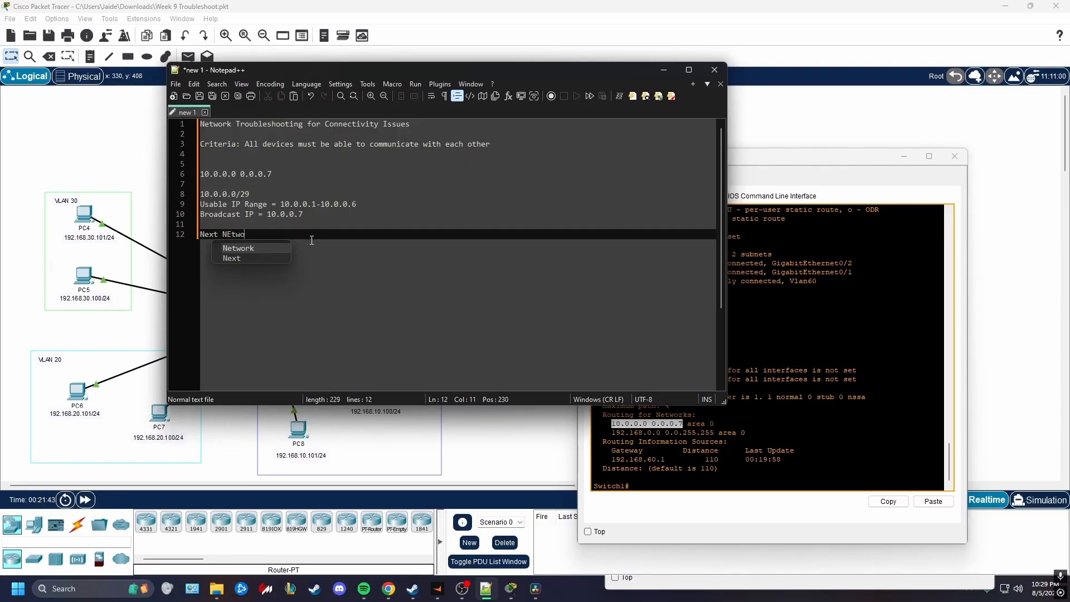
type("etwor")
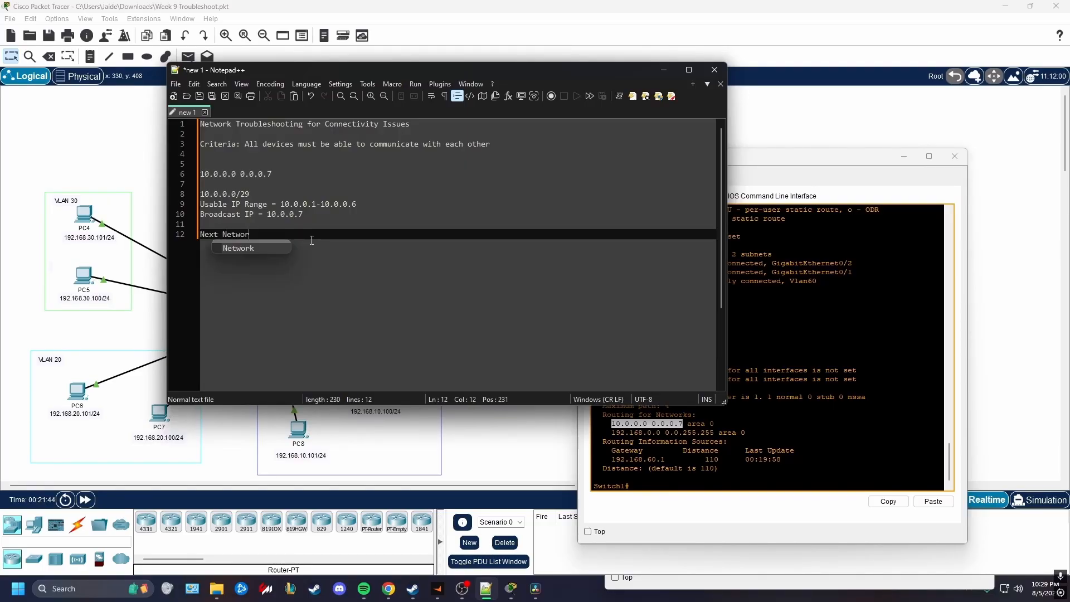
type("k Address Subnet")
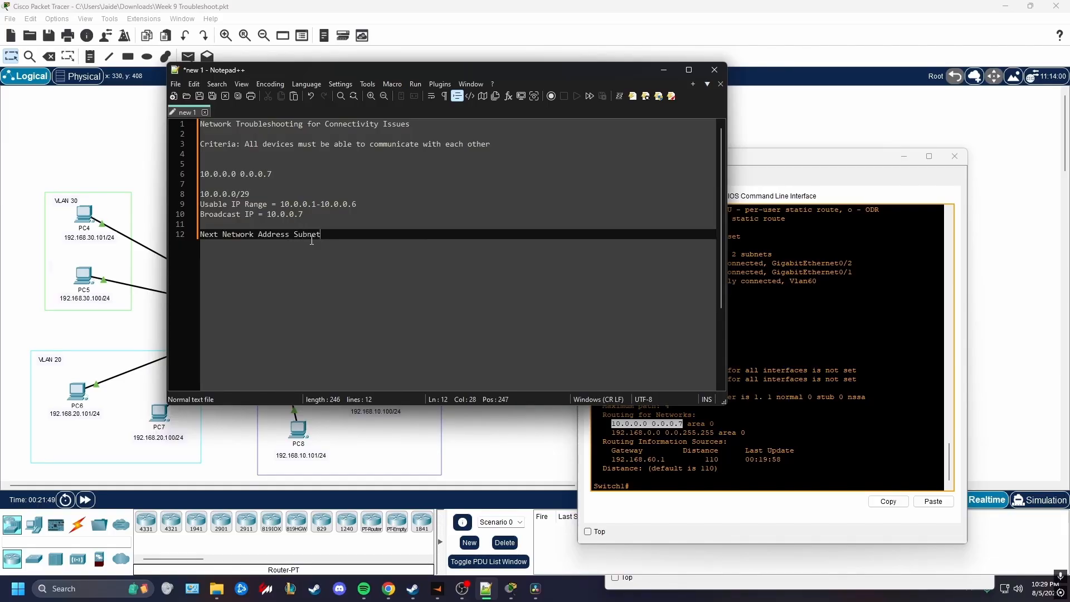
type(" = 10.0.0.8/24")
key("BackSpace")
type("9")
Insert the line "Network Address 10.0.0.0" directly below the 10.0.0.0/29 subnet
left_click(249, 193)
key("Return")
type("Ne")
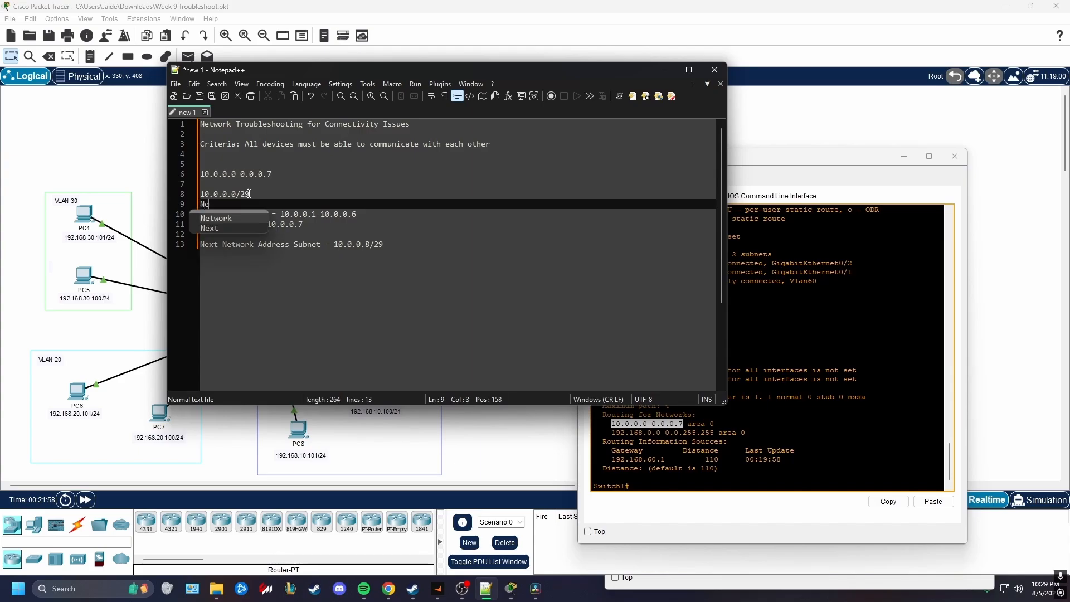
type("twork Address")
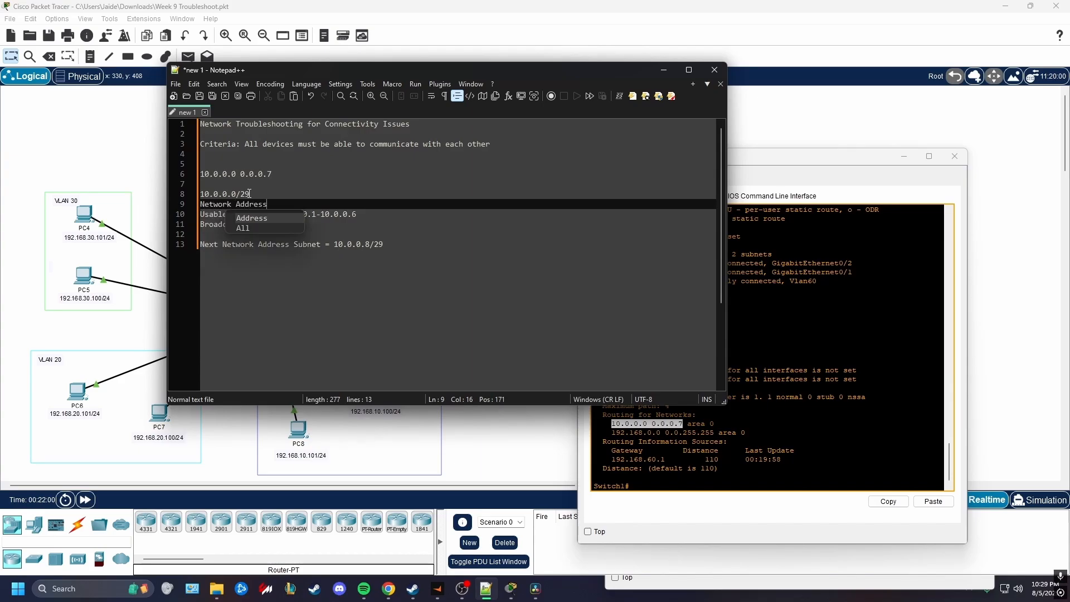
type(" 10.0.0.0")
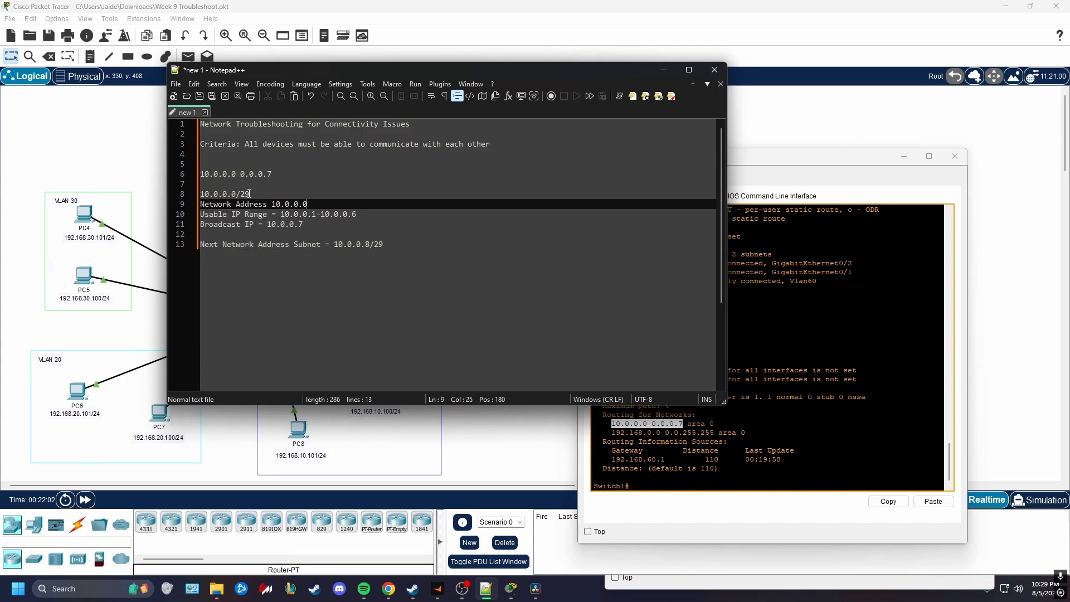
Compare the usable IP range in the notes with the 10.0.0.0 network statement in Multilayer Switch1's OSPF output
left_click_drag(372, 217, 281, 216)
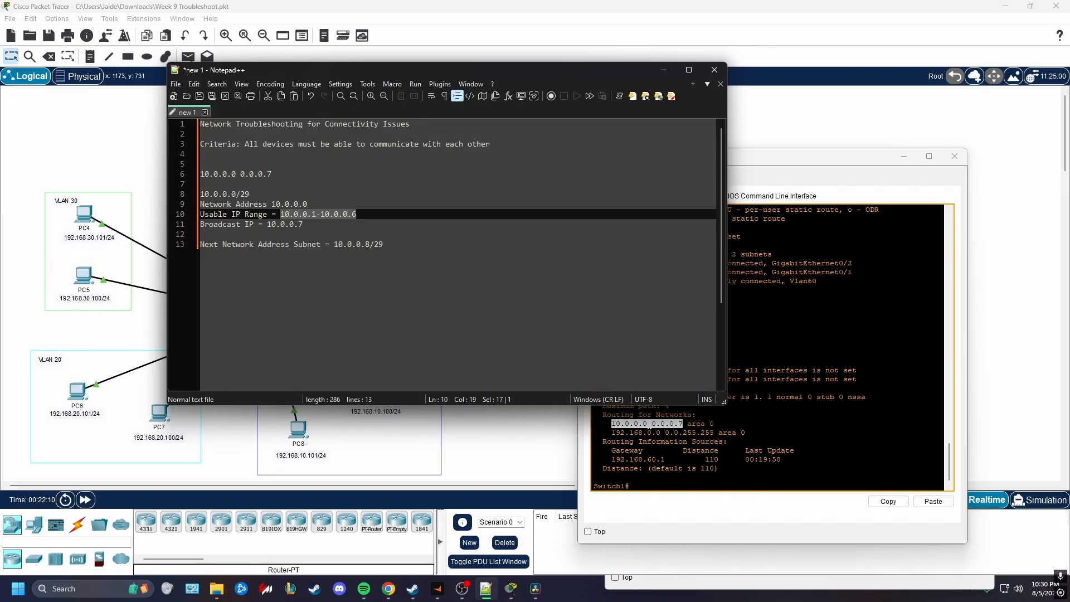
left_click(710, 424)
left_click_drag(715, 424, 602, 416)
left_click(652, 423)
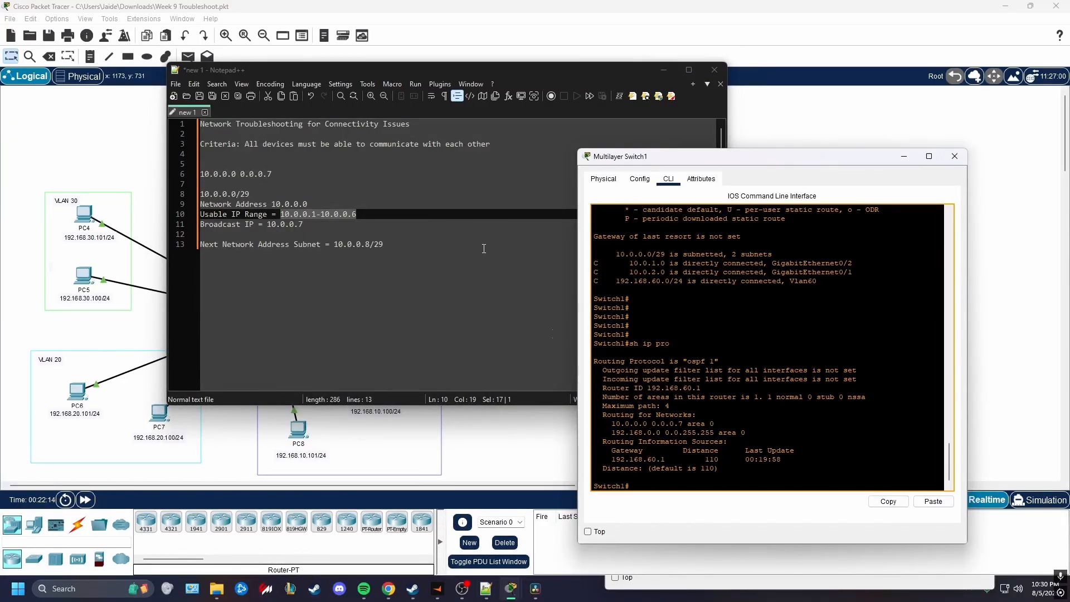
left_click(450, 71)
left_click_drag(450, 71, 607, 62)
left_click(668, 379)
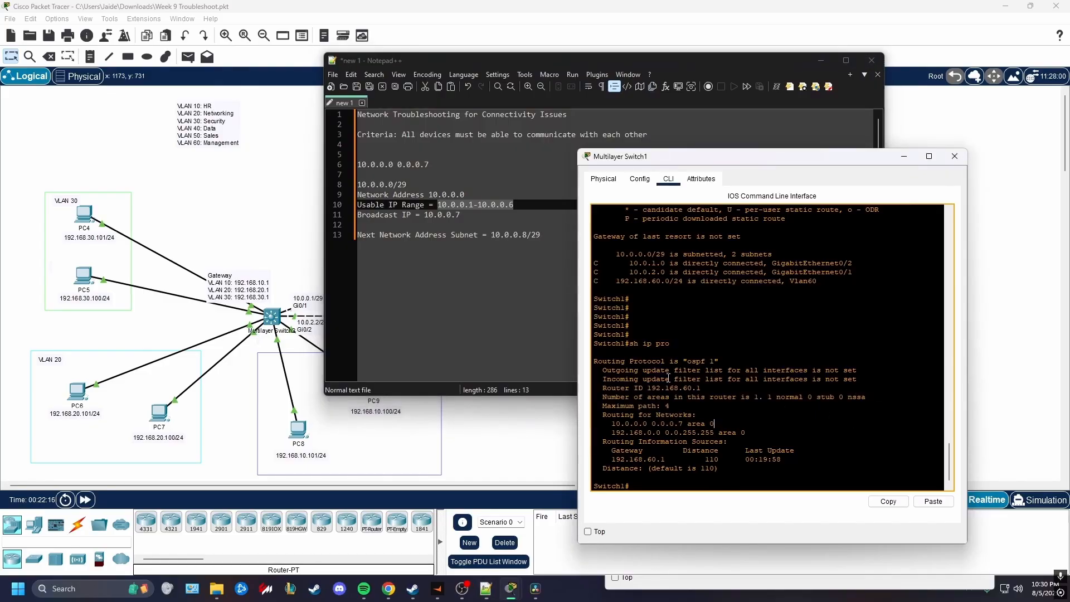
Compare the 10.0.0.0/29 subnet notes with the inter-switch link addresses on the topology
left_click(279, 212)
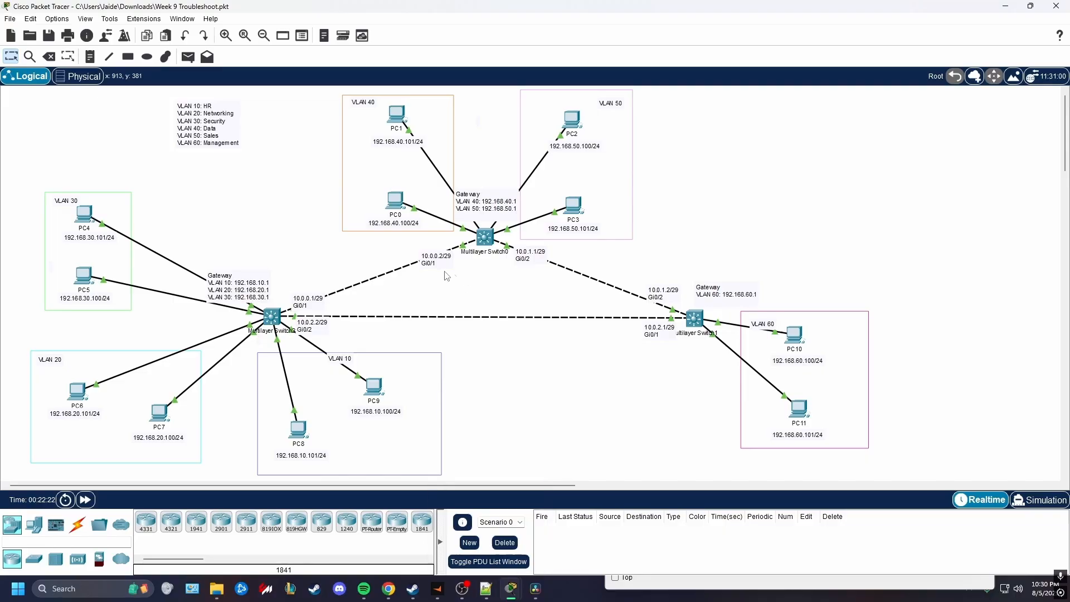
left_click(486, 589)
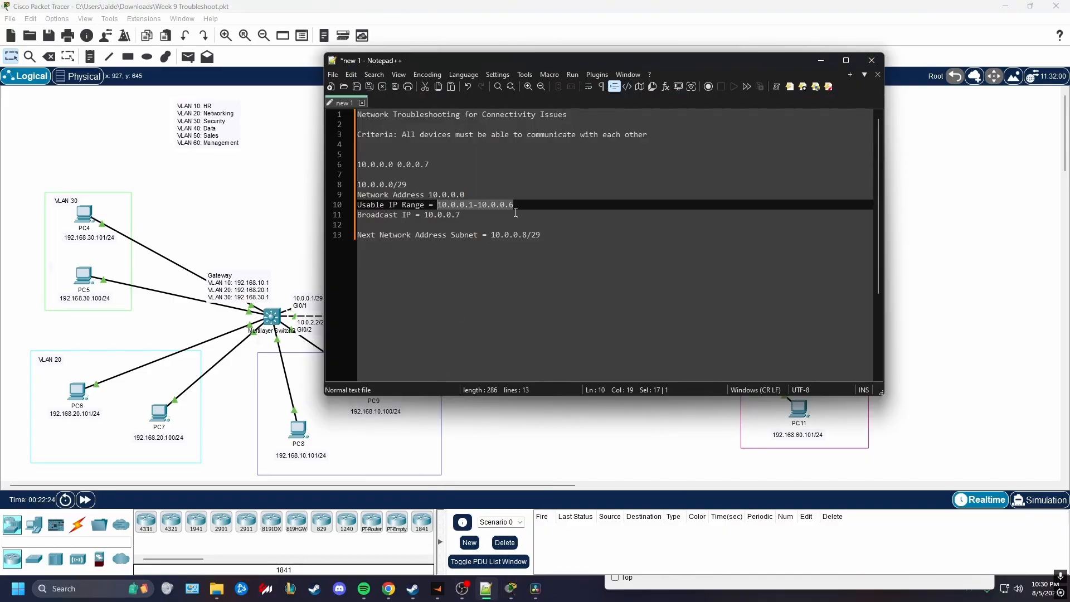
left_click_drag(483, 215, 358, 185)
left_click(292, 251)
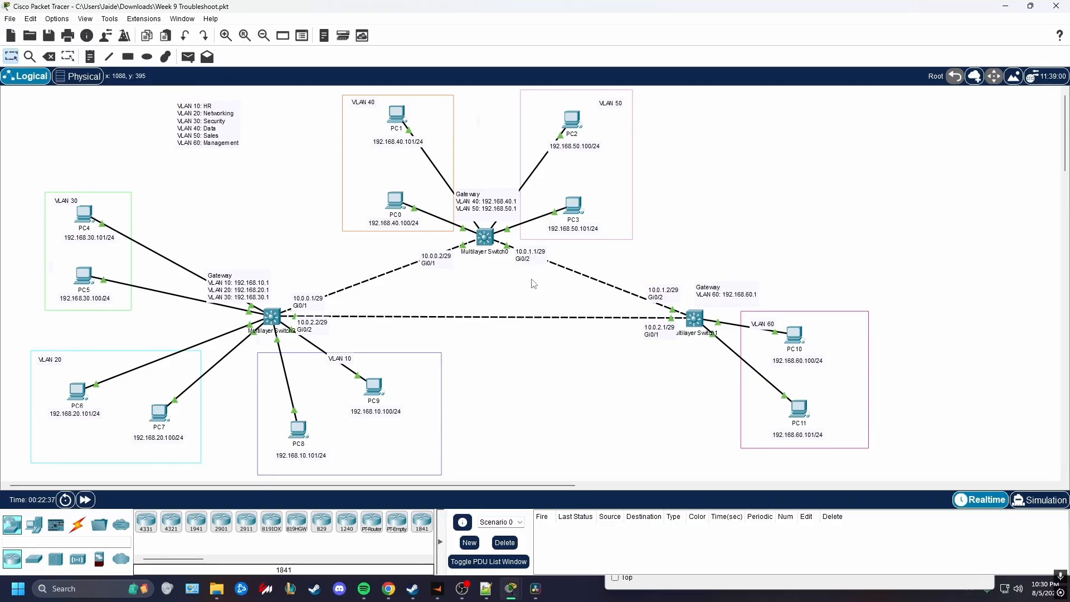
left_click_drag(507, 274, 540, 256)
List the networks 10.0.1.x and 10.0.2.x on separate lines at the end of the Notepad++ notes
left_click(488, 592)
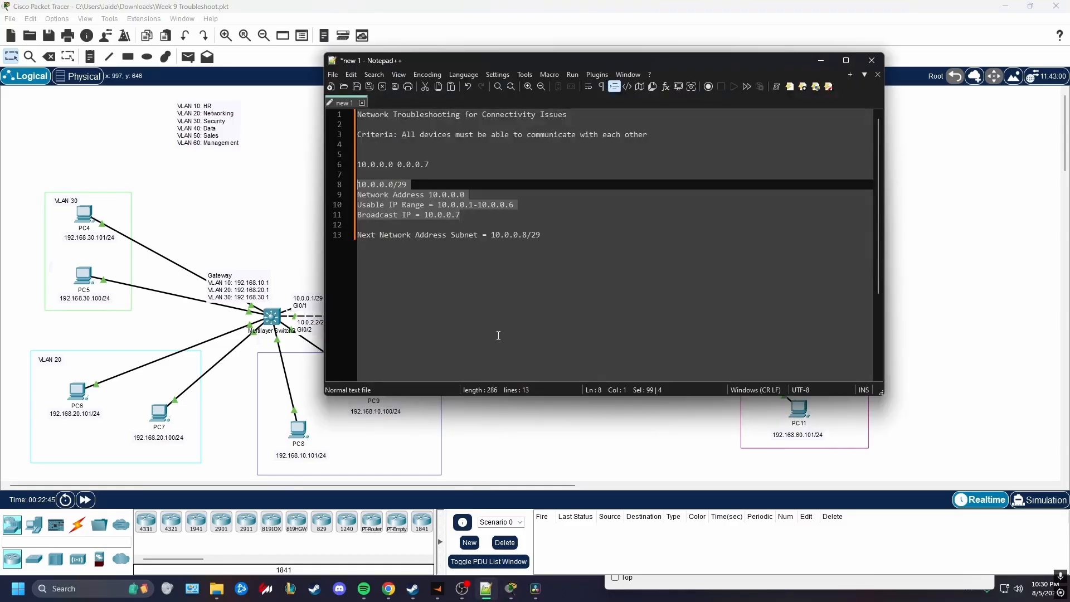
left_click(588, 251)
key("Return")
key("Return")
key("Return")
type("10.")
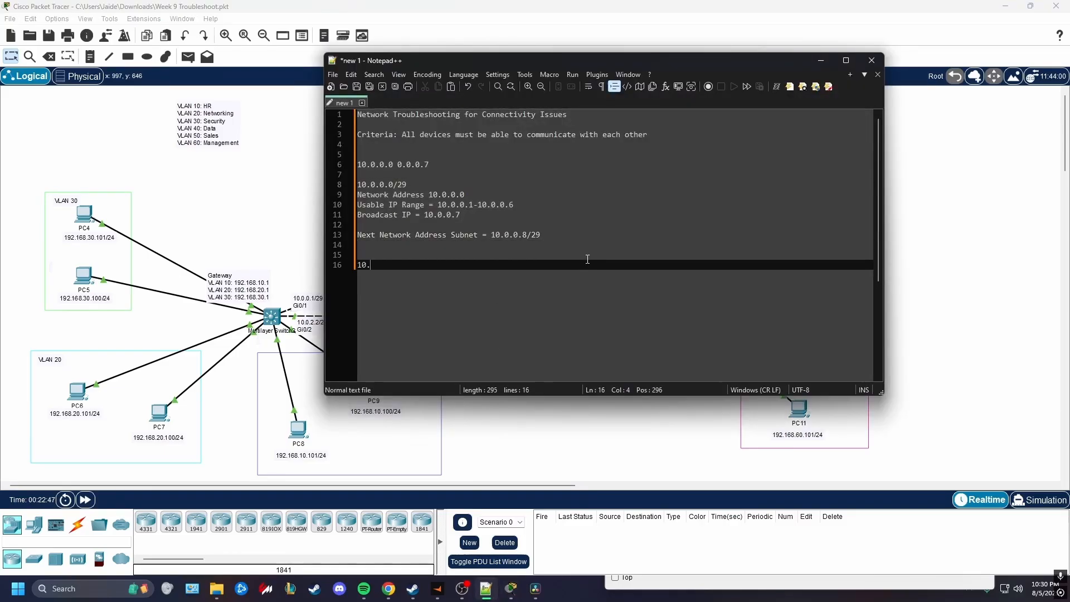
type("0.1.x")
key("Return")
key("Return")
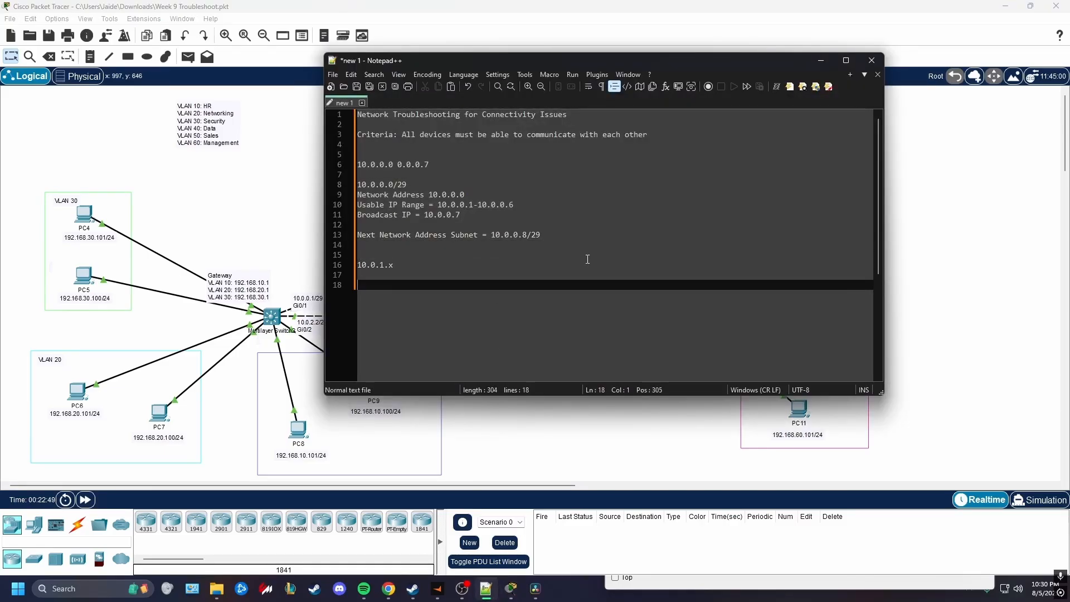
type("10.0.2.x")
key("Return")
key("Return")
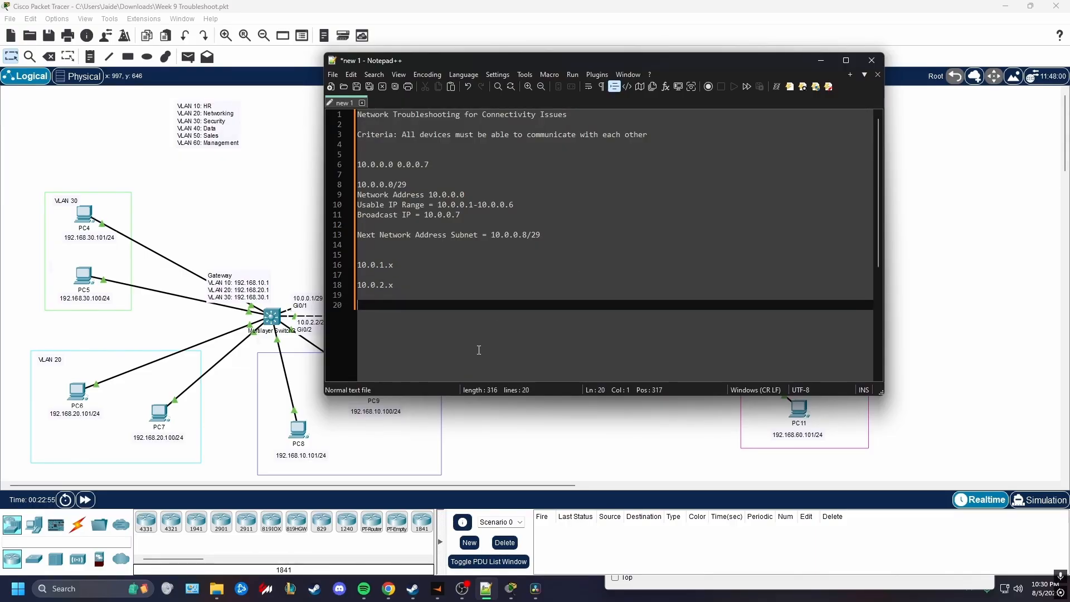
Add the line "Route Summarization: 10.0.0.x - 10.0.3.x" below the listed networks
type("Route S")
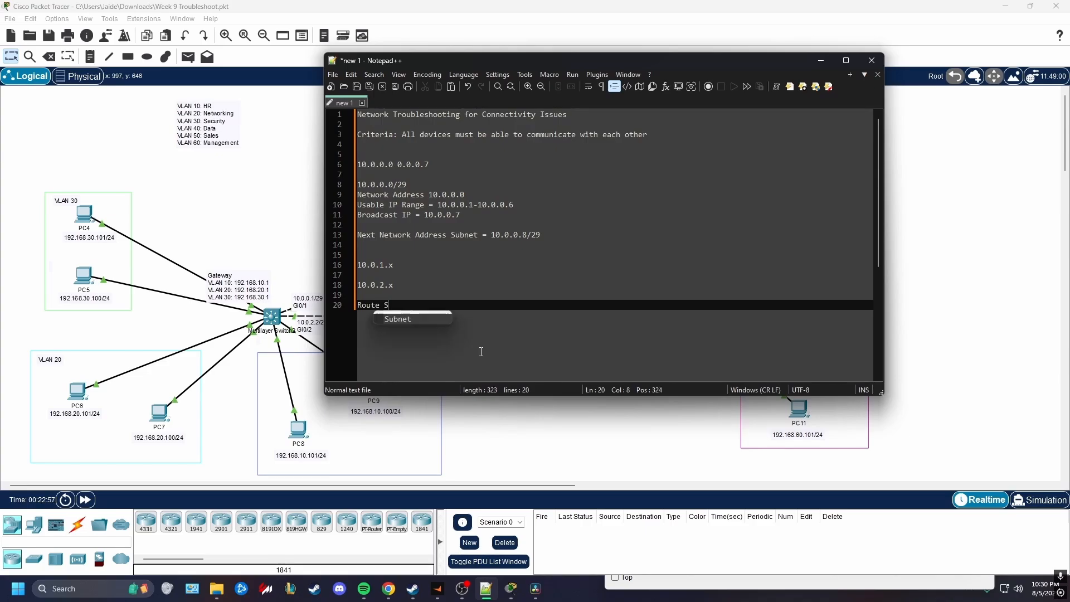
type("ummarization:")
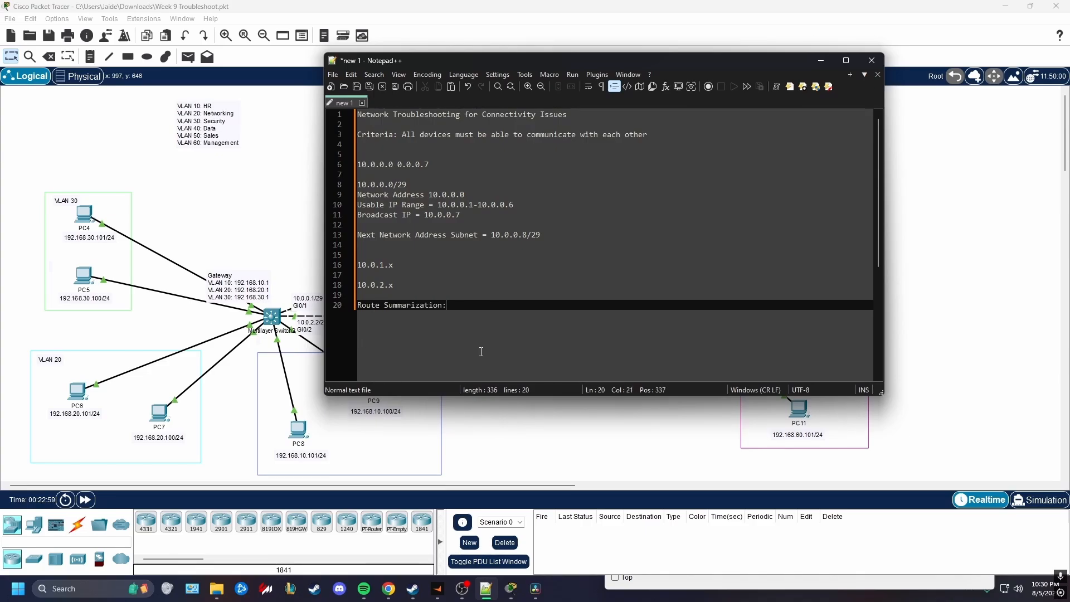
type(" 10.0.0.x - 10.0.3.x")
key("Return")
key("Return")
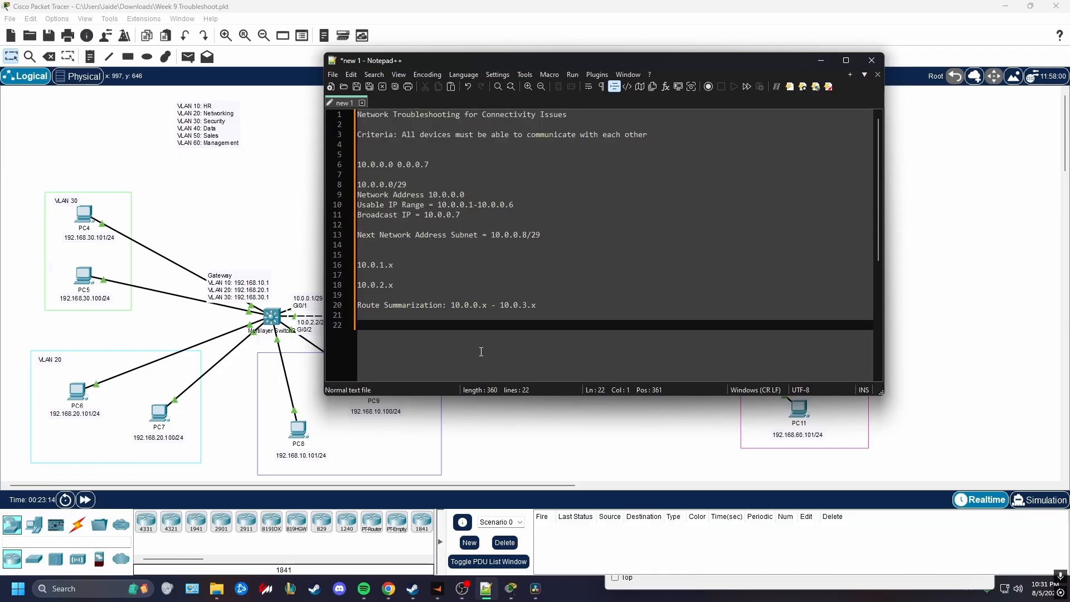
Add the line "10.0.0.0/21 = 10.0.0.1-10.0.7.254" below the route summarization line
type("10.0.0.0")
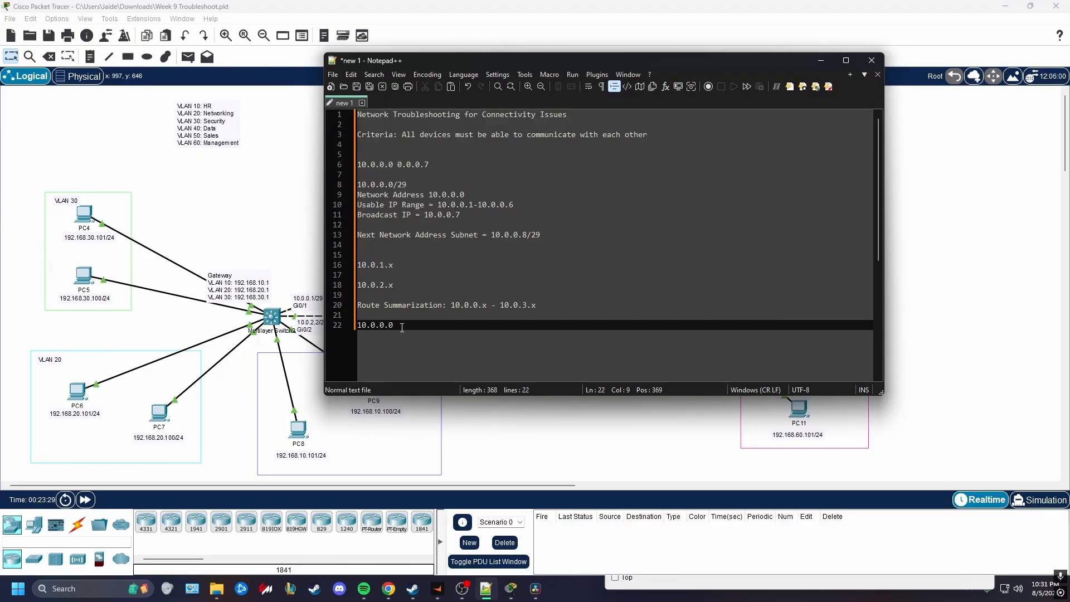
type("/21")
type("= 10.0.0.1")
type("-10.0")
type(".")
type("7.254")
Move the 10.0.0.1-10.0.7.254 range onto its own line and label it "Usable IP Range:"
key("Left")
key("Left")
key("Left")
key("Return")
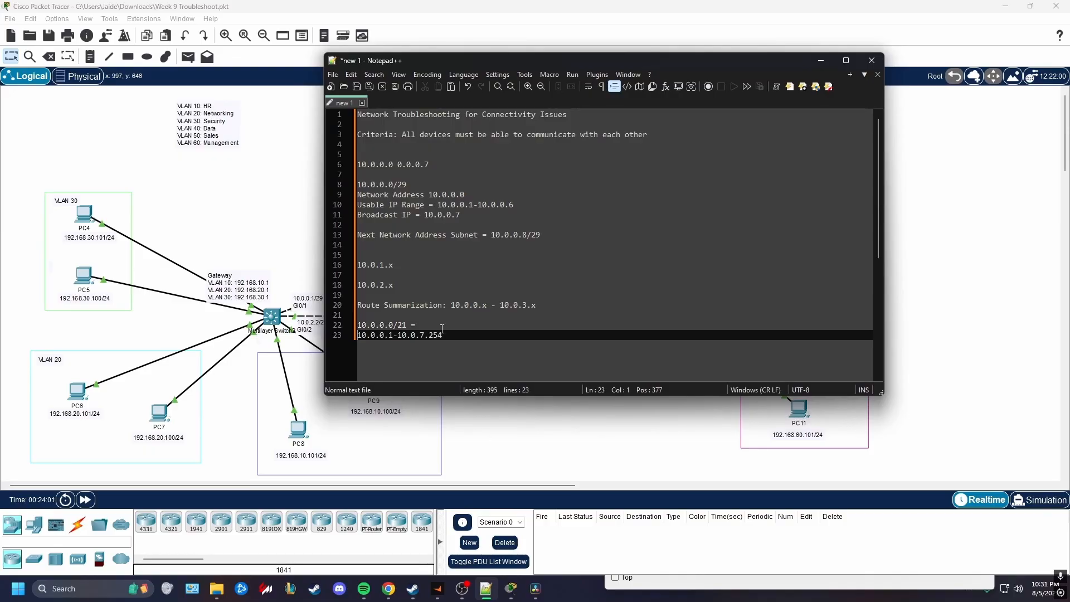
type("Usable IP Range:")
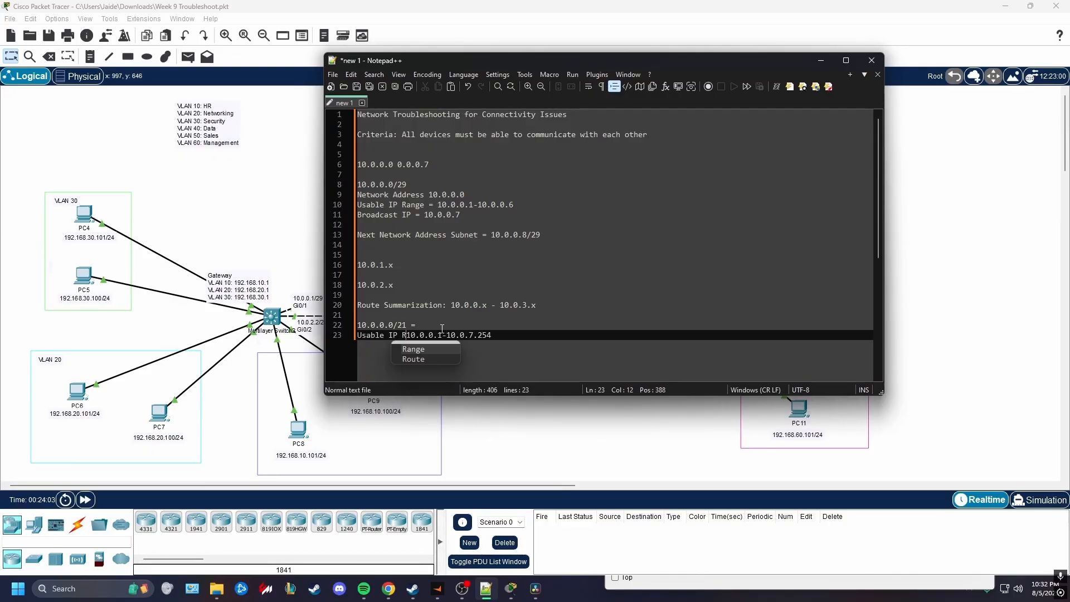
Strip the equals sign after 10.0.0.0/21 and insert "Network Address 10.0.0.0" above the usable range, leaving a blank line between
key("Up")
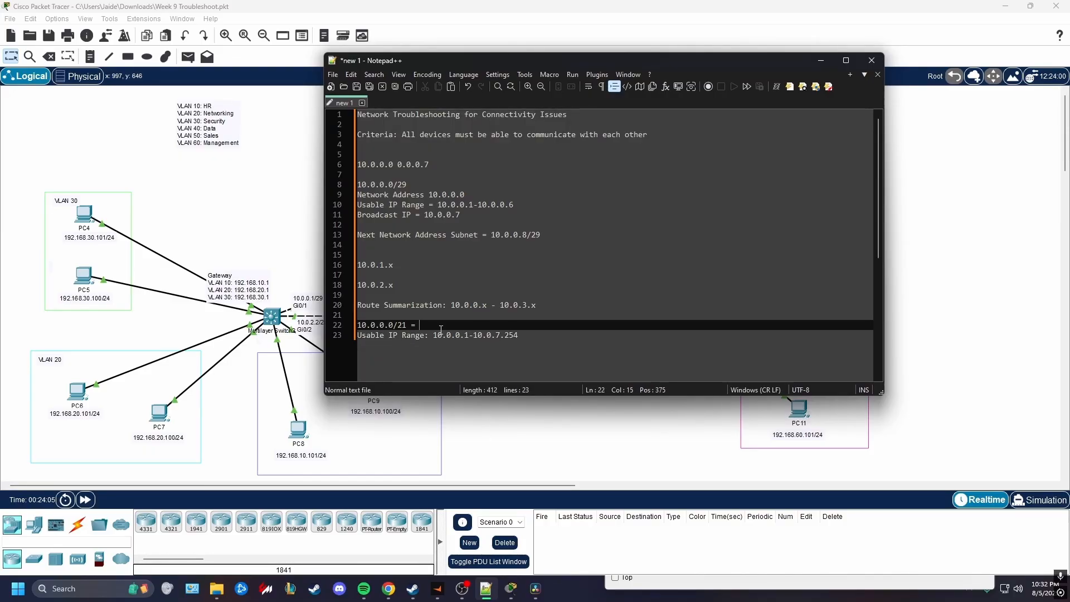
key("Return")
key("Return")
type("Ne")
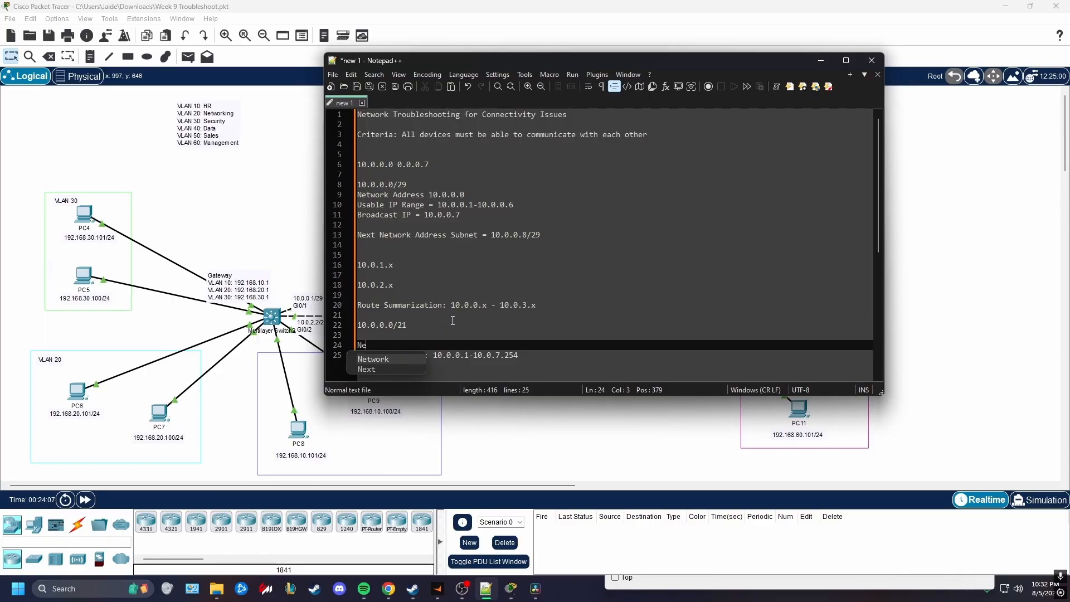
type("twork Address ")
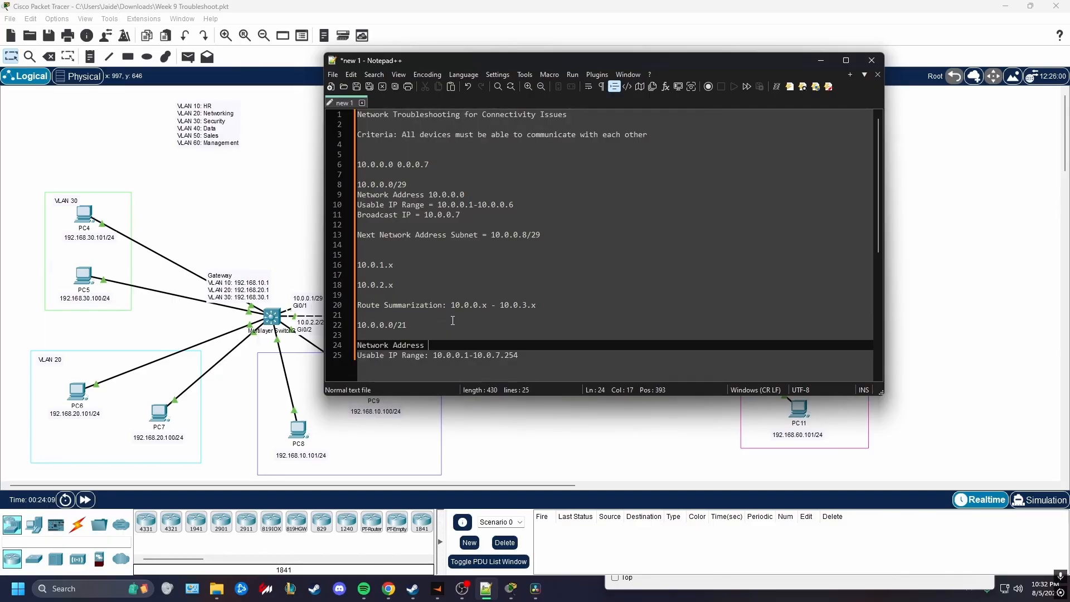
type("10.0.0.0")
Put spaces around the hyphen in both usable IP ranges, for the /21 and the /29 subnet
left_click(473, 355)
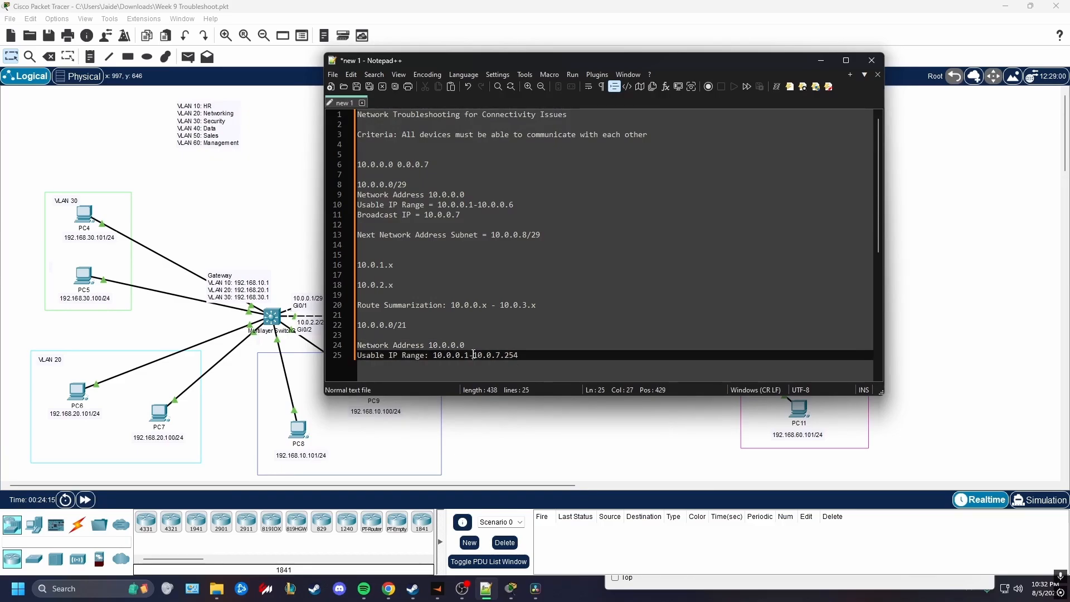
left_click(469, 355)
left_click(478, 210)
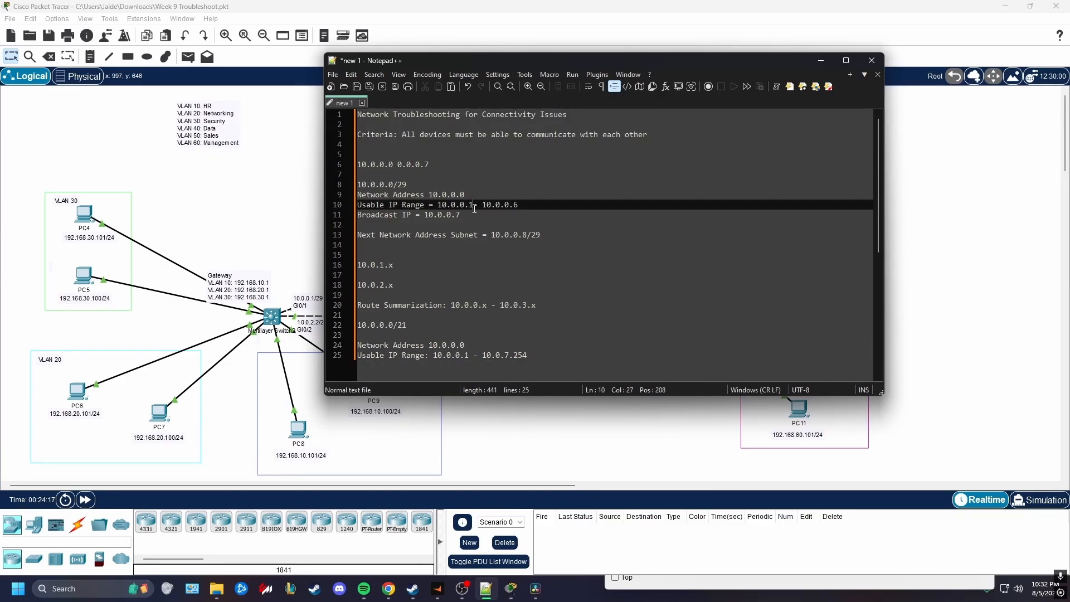
left_click(473, 210)
Add "Broadcast IP 10.0.7.255" below the /21 usable range, followed by a blank line
left_click(550, 365)
key("Return")
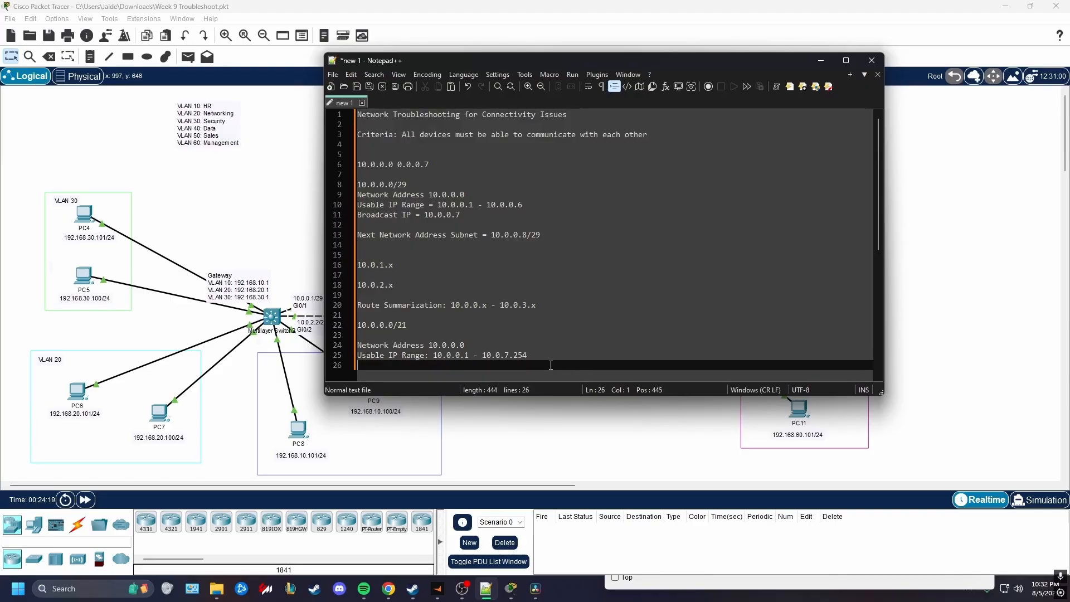
type("Broad")
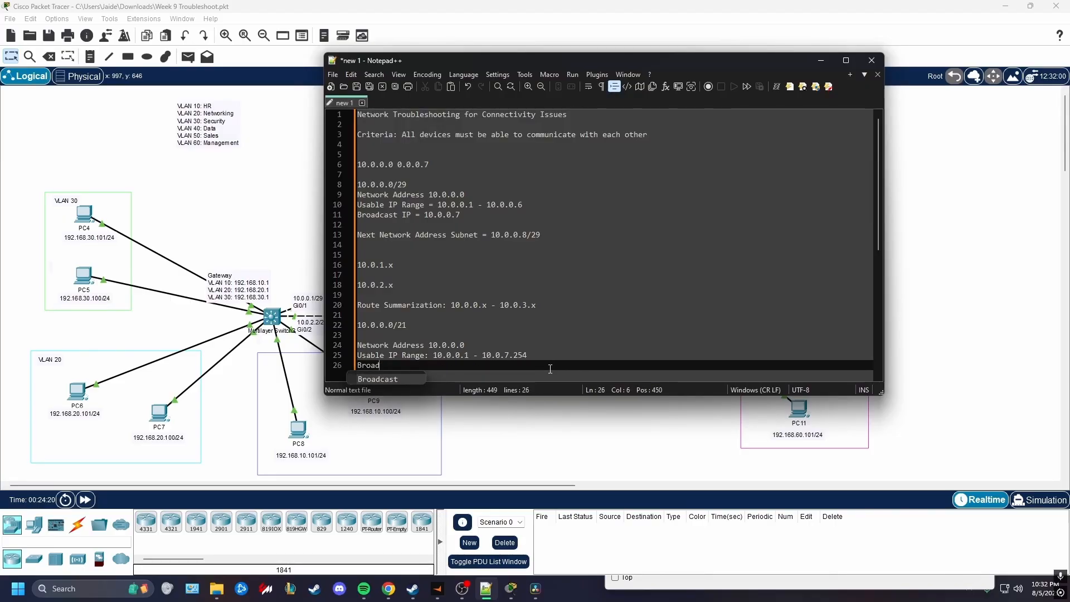
type("cast IP 10.0.")
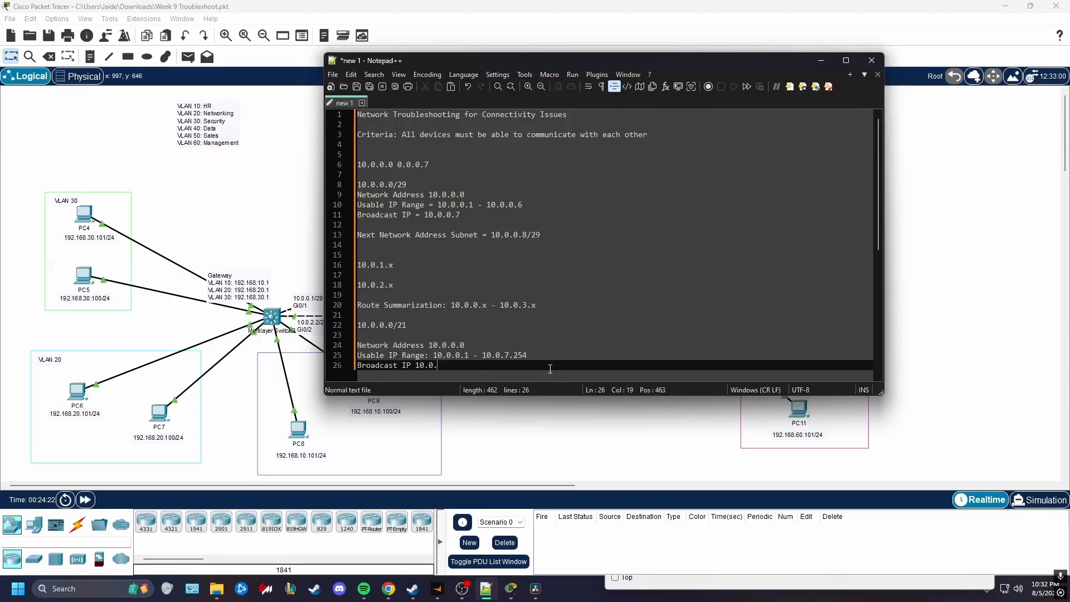
type("7.255")
key("Return")
key("Return")
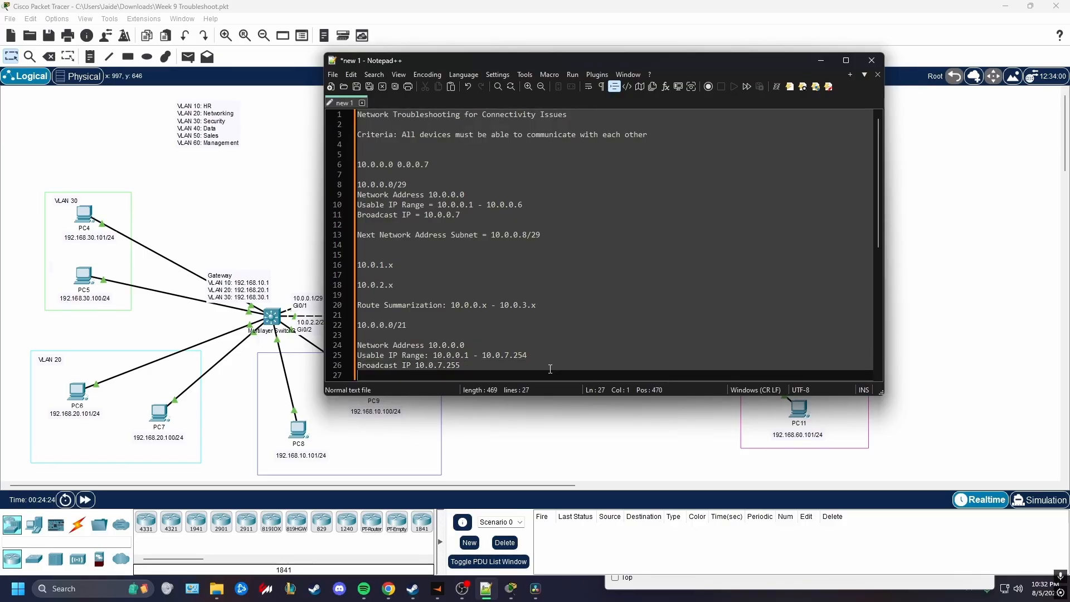
Add the line "Next Subnet Network Address = 10.0.8.0/21" at the end of the notes
type("Next Sub")
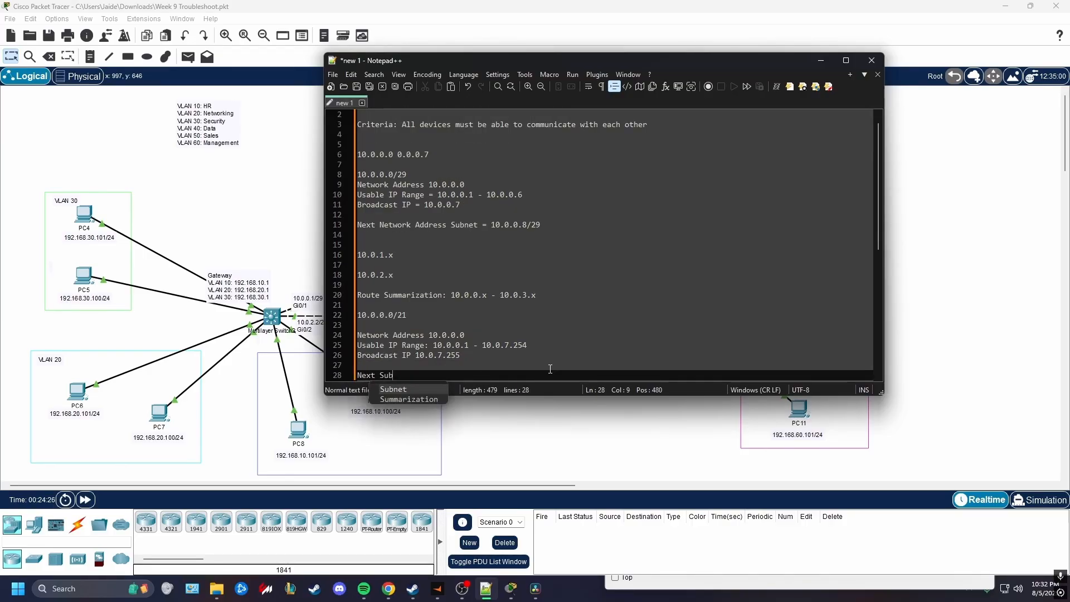
type("net Network Addres")
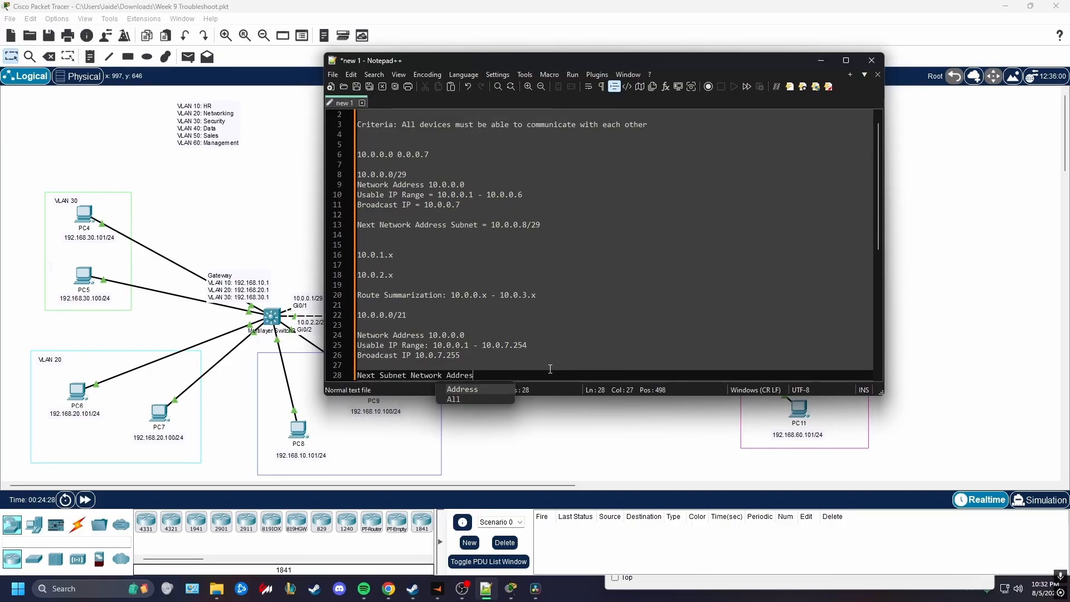
type("s =")
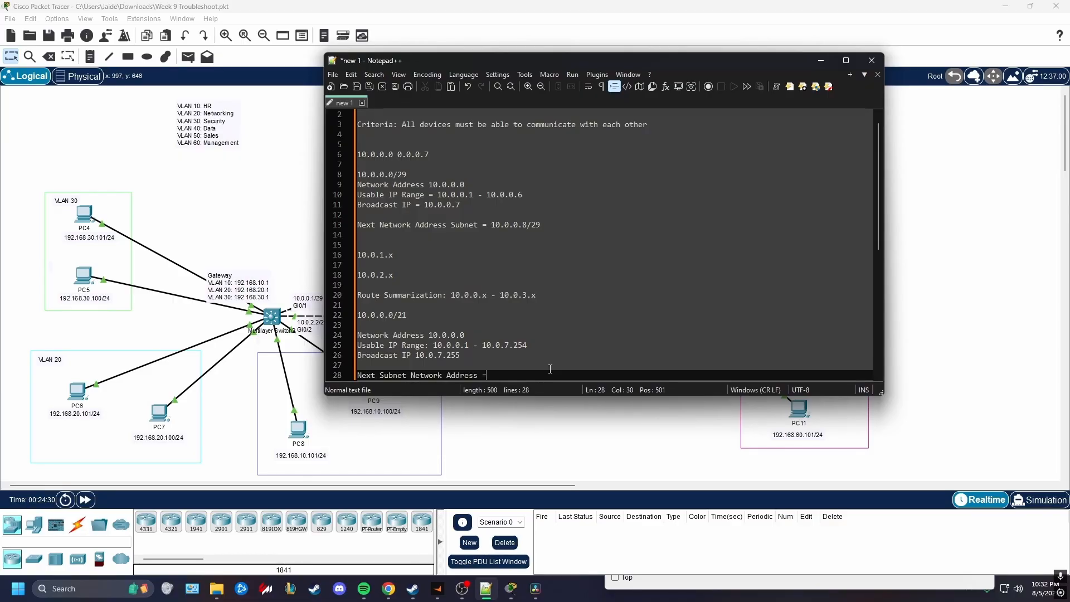
type(" 10.0.8.0")
type("29")
key("BackSpace")
key("BackSpace")
key("BackSpace")
type("/21")
Append /21 to the summarized network address and insert two blank lines above the Route Summarization line
left_click(476, 335)
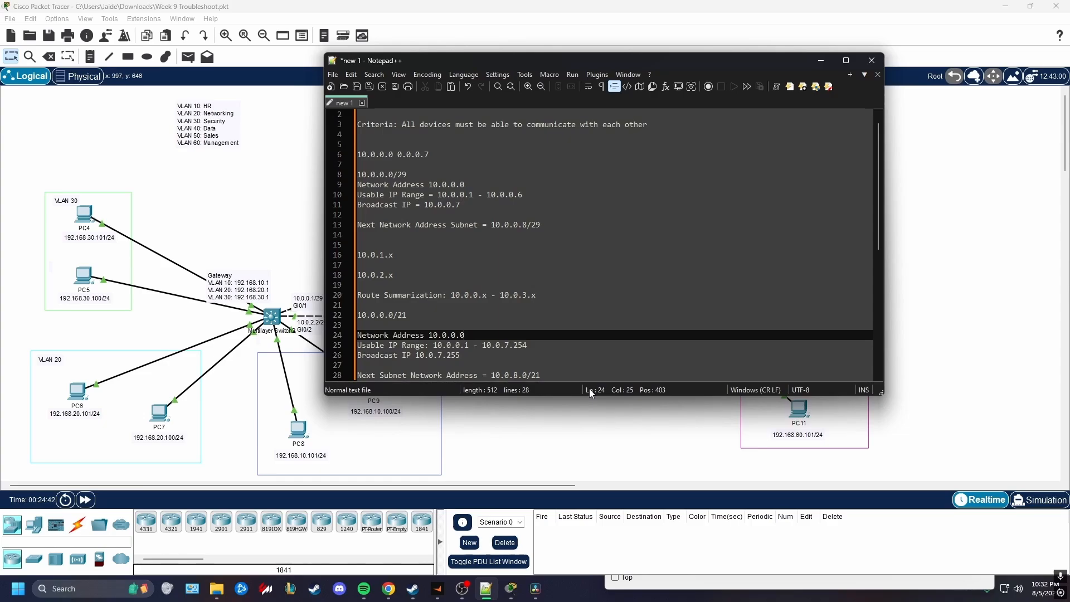
type("/21")
left_click_drag(527, 345, 357, 330)
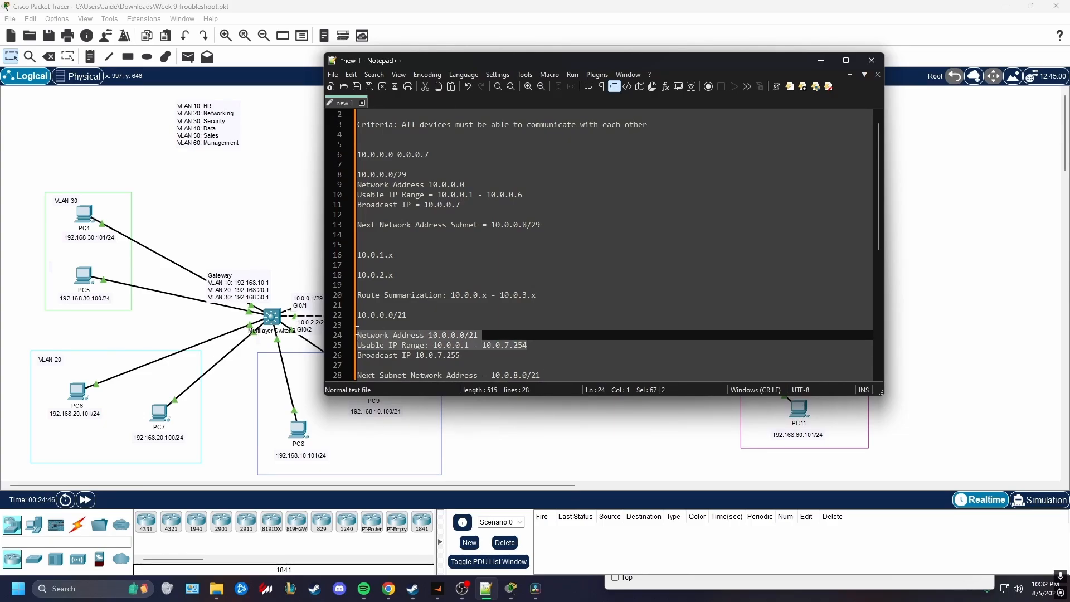
left_click(362, 286)
key("Return")
key("Return")
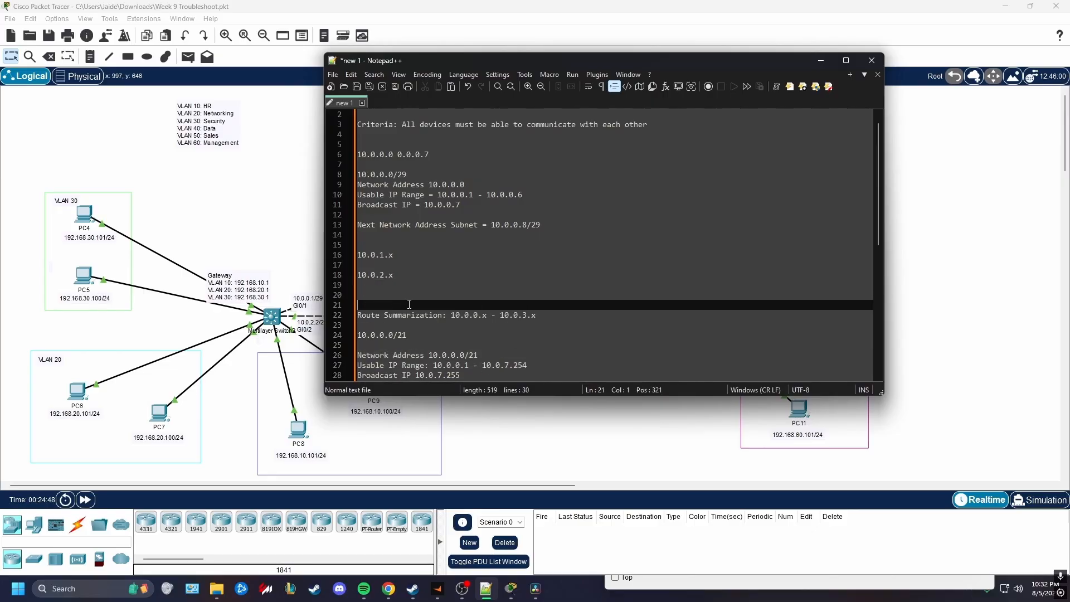
Move the notes aside to uncover more of the topology and review the /21 network address and usable range
scroll(487, 316, "down", 2)
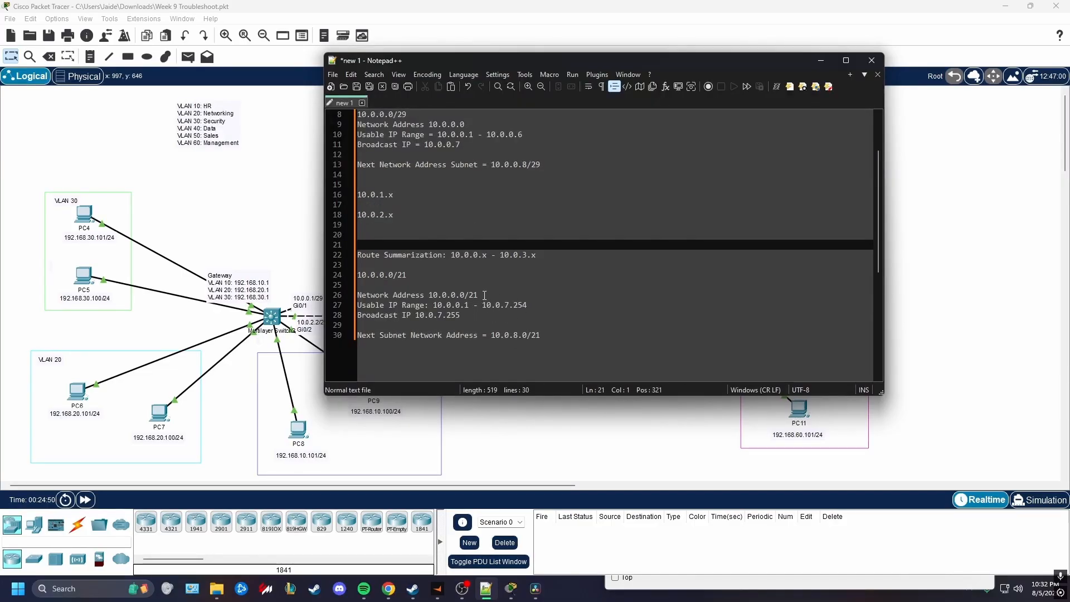
left_click_drag(485, 296, 357, 295)
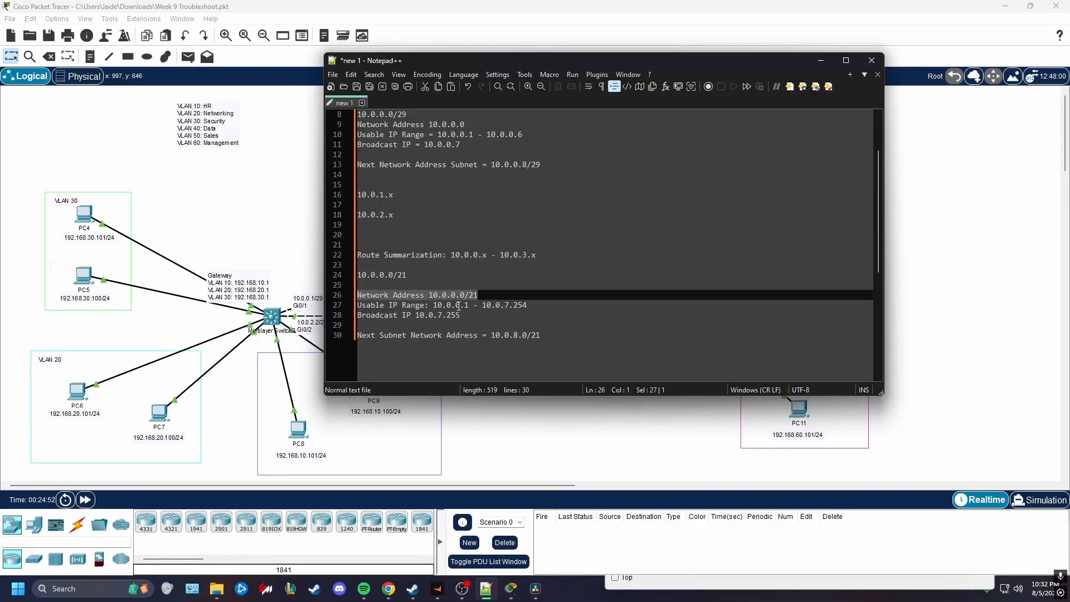
left_click_drag(536, 62, 684, 67)
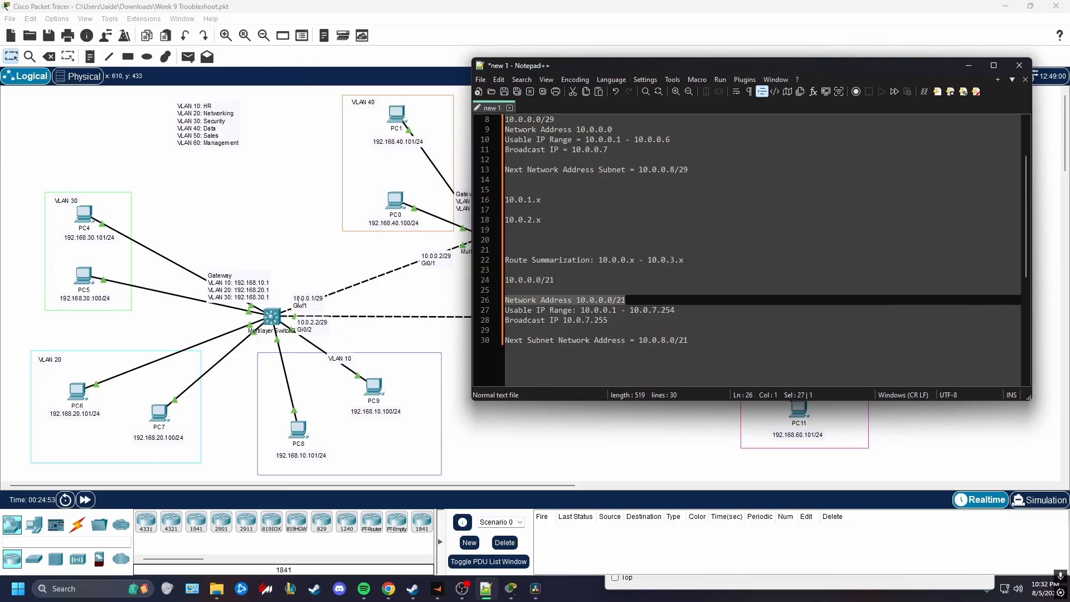
left_click_drag(676, 313, 510, 313)
left_click(618, 315)
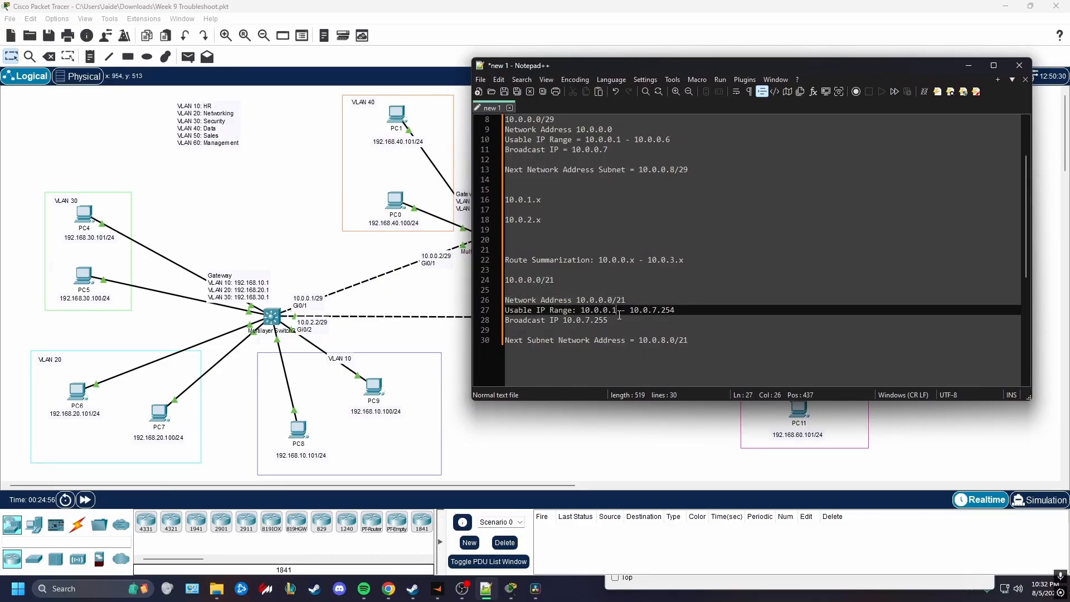
Add the example addresses 10.0.9.1 and 10.0.244.34 on separate lines below the next subnet's network address
left_click(720, 349)
key("Return")
key("Return")
type("10.0")
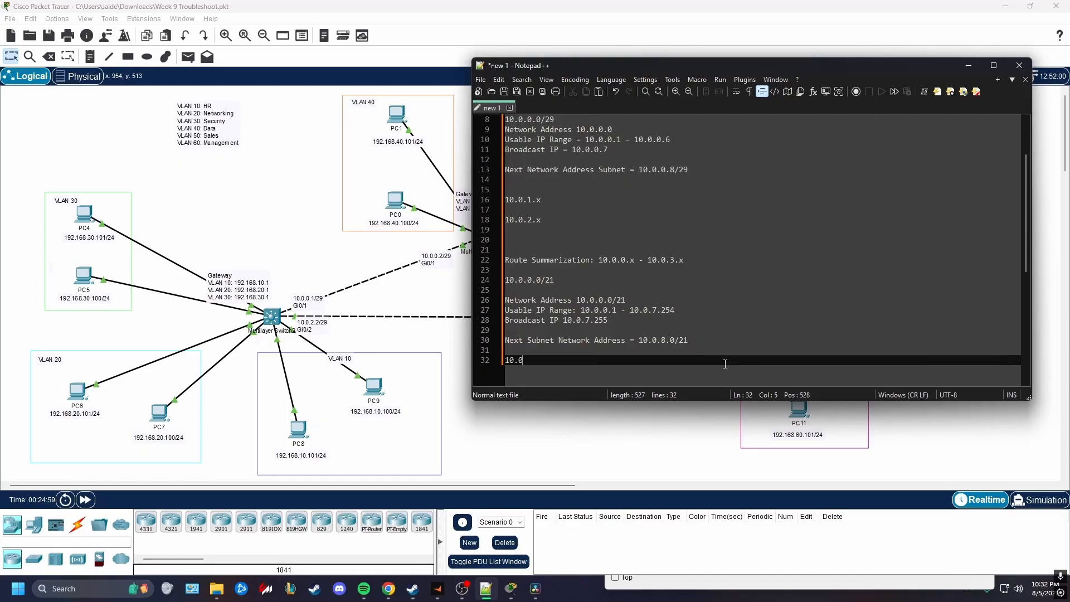
type(".9.1")
key("Return")
key("Return")
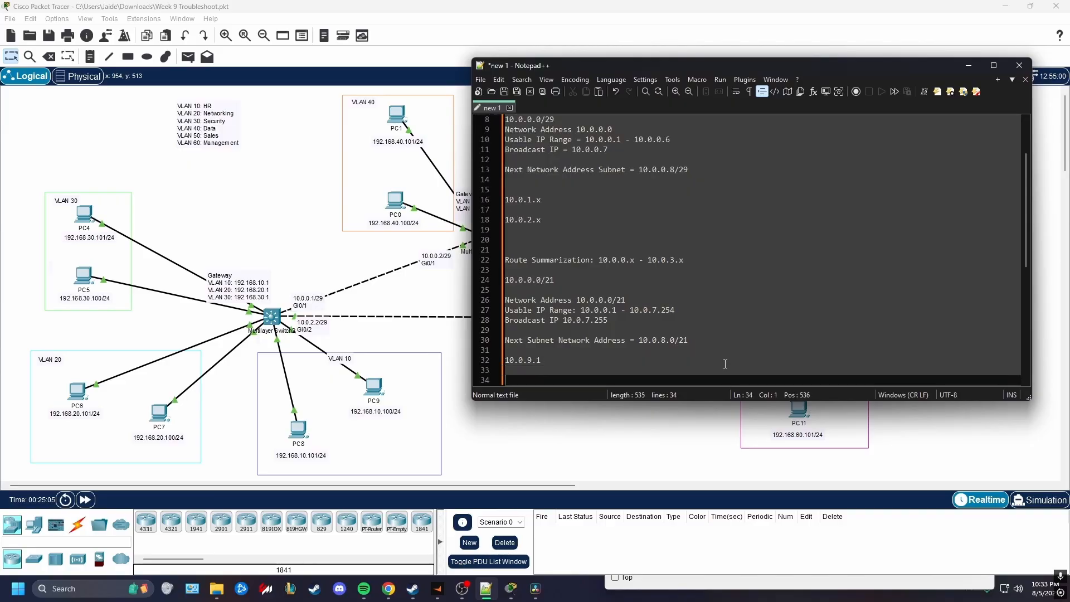
type("10.0.244.34")
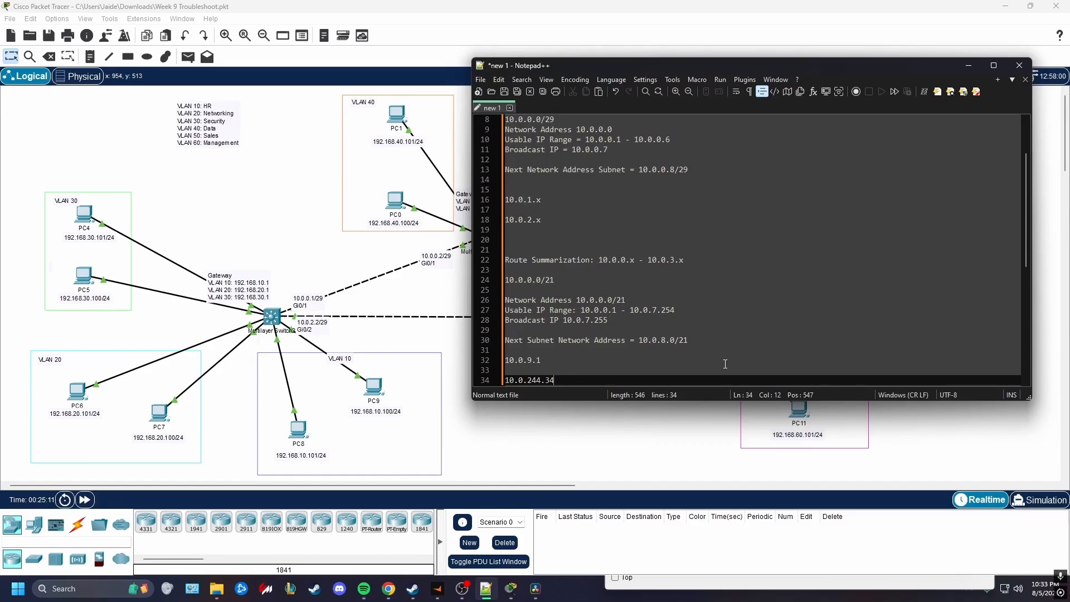
Compare the two example addresses with the /21 usable range and delete them from the notes
left_click_drag(556, 380, 505, 361)
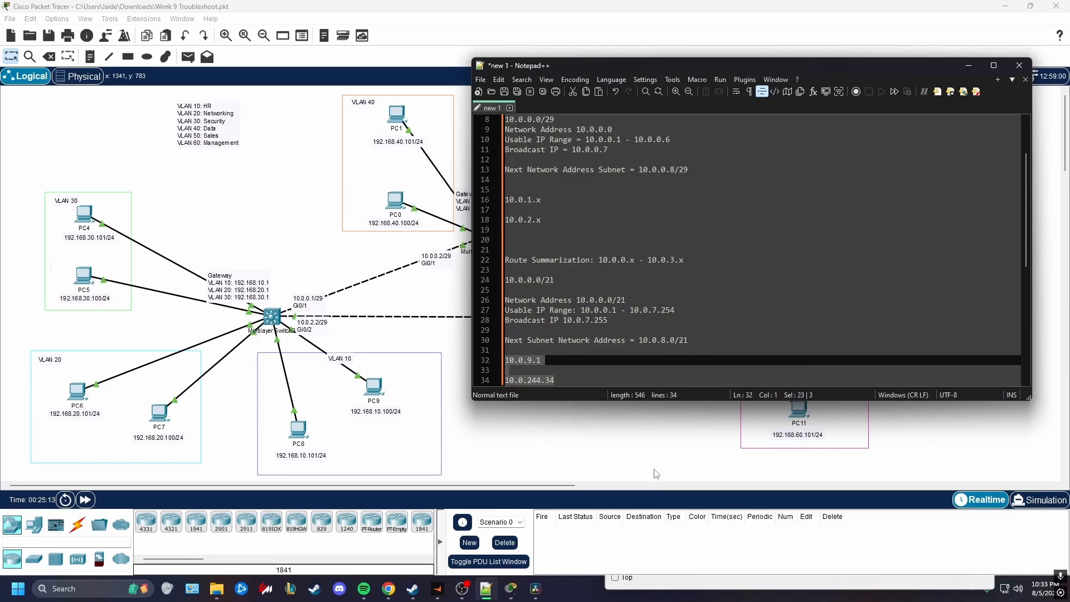
left_click_drag(675, 310, 581, 310)
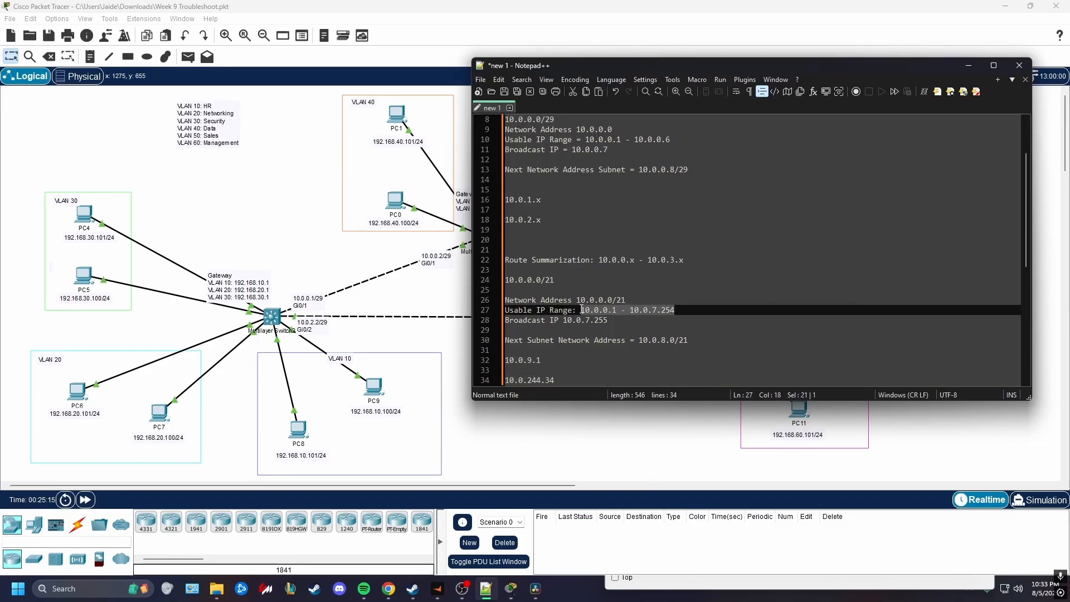
left_click_drag(675, 311, 583, 311)
left_click_drag(572, 383, 505, 351)
key("BackSpace")
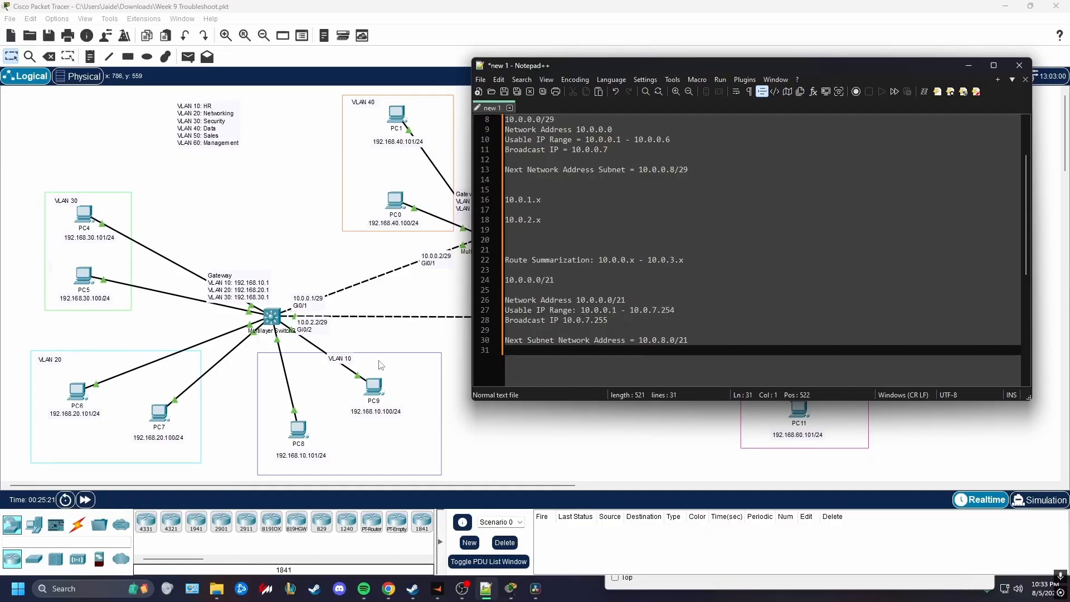
In Packet Tracer, run "sh ip pro" on Multilayer Switch2 and examine its 10.0.0.0 and 192.168.0.0 OSPF network statements
left_click(351, 350)
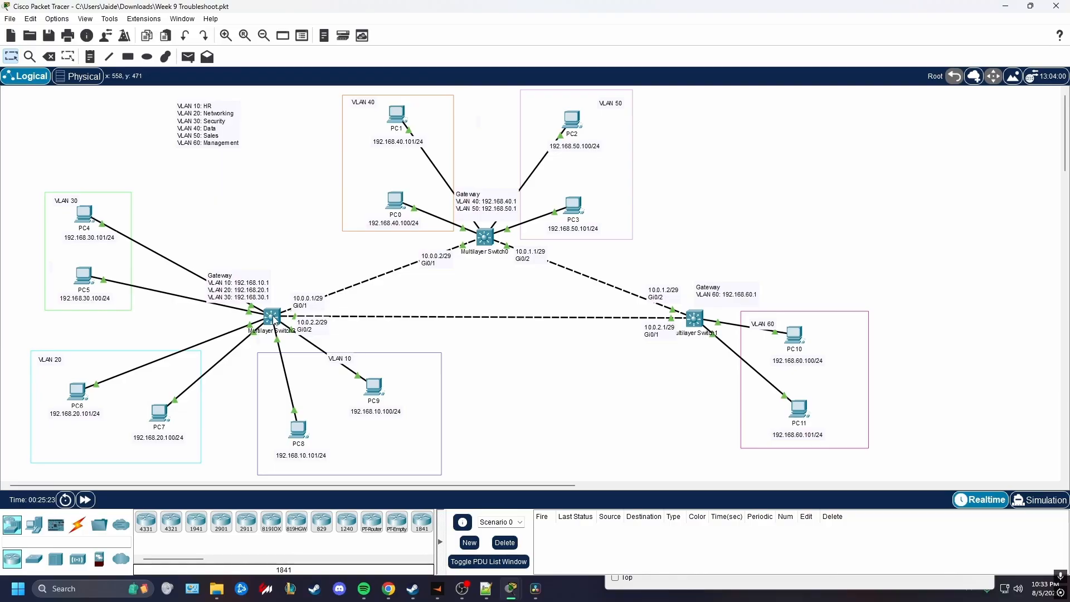
left_click(272, 318)
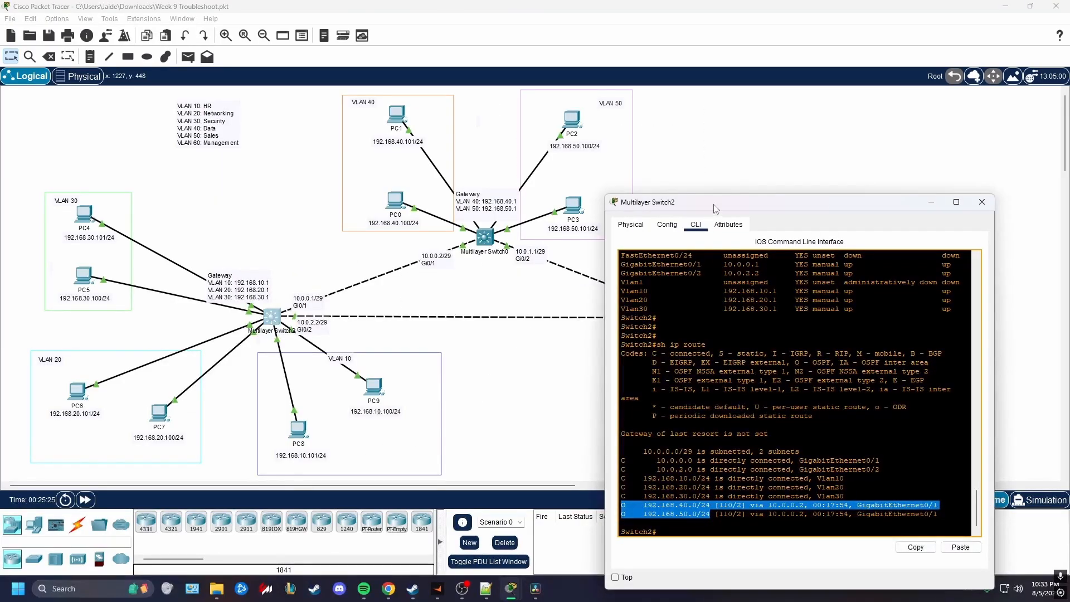
left_click_drag(725, 222, 241, 157)
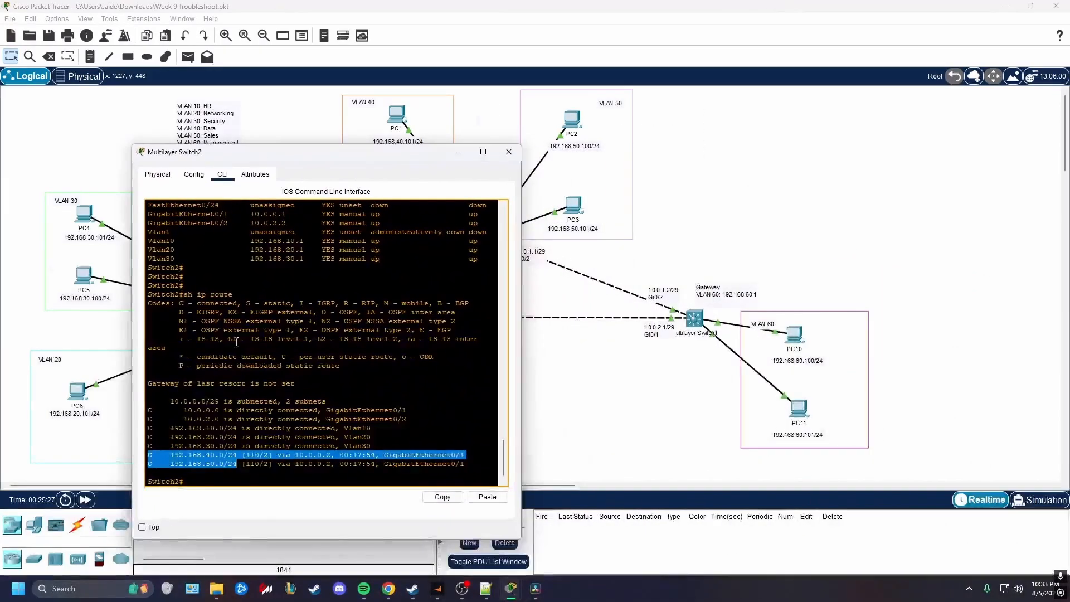
left_click(245, 374)
key("Return")
key("Return")
type("sh ip pro")
key("Return")
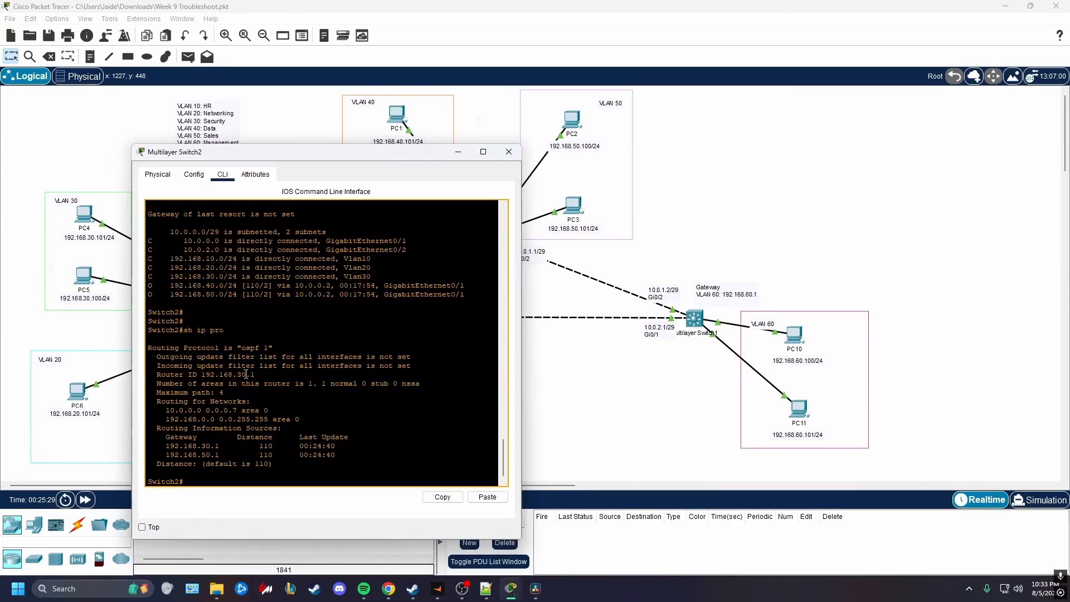
left_click_drag(269, 410, 162, 411)
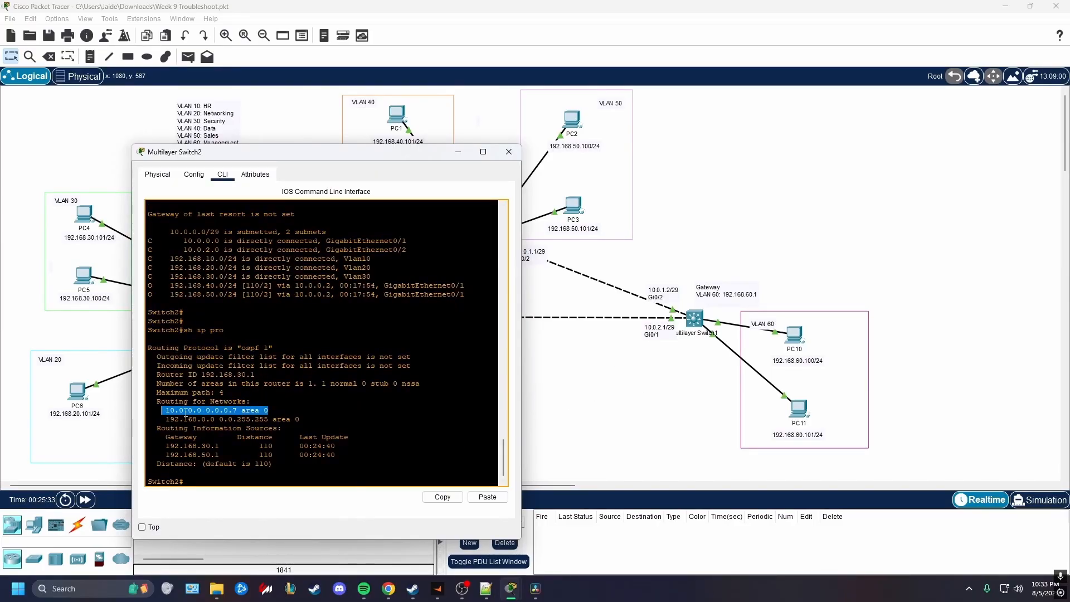
left_click_drag(297, 421, 161, 419)
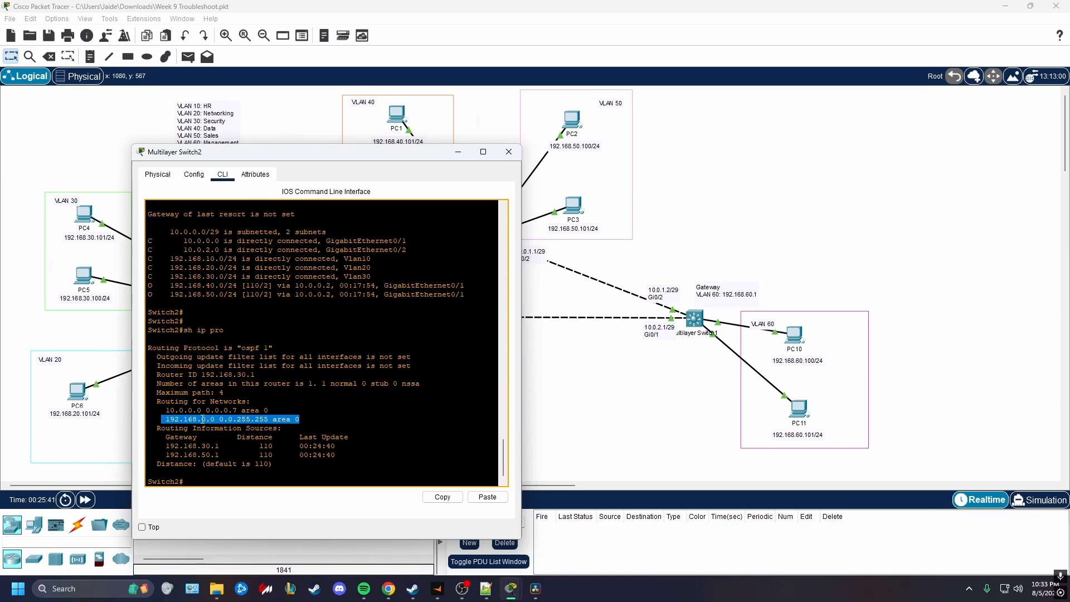
Bring up the CLI of Multilayer Switch0 and enter privileged mode with "en"
left_click_drag(201, 420, 216, 420)
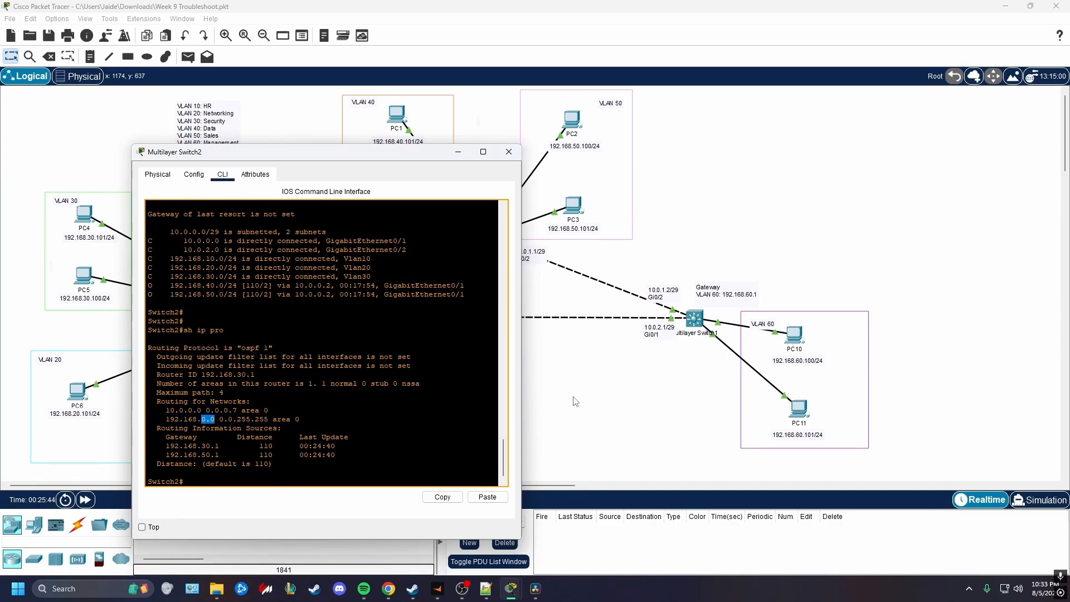
left_click(579, 375)
left_click(485, 237)
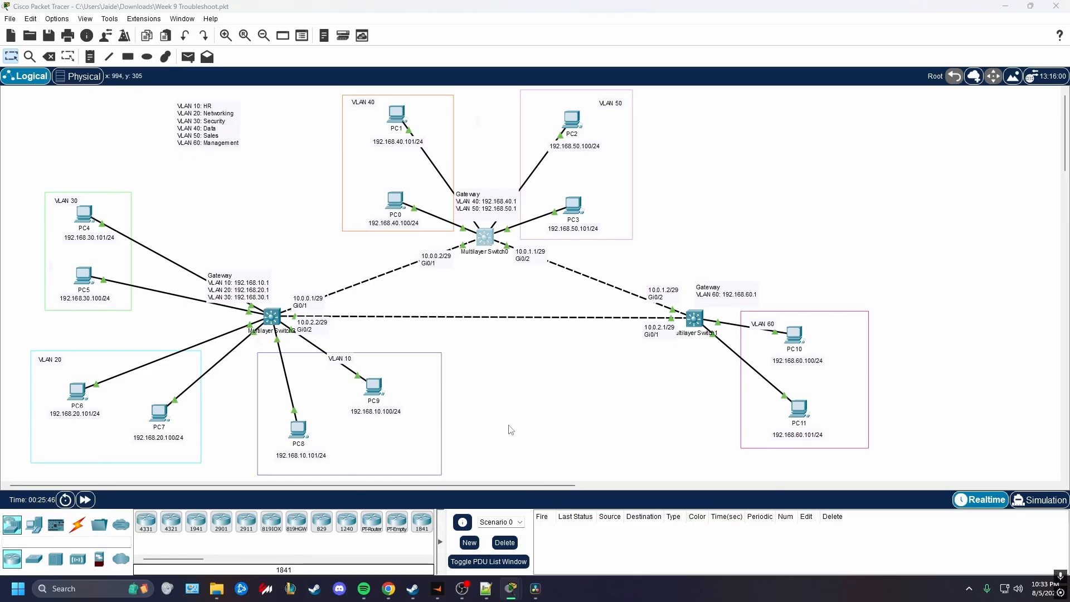
left_click(465, 148)
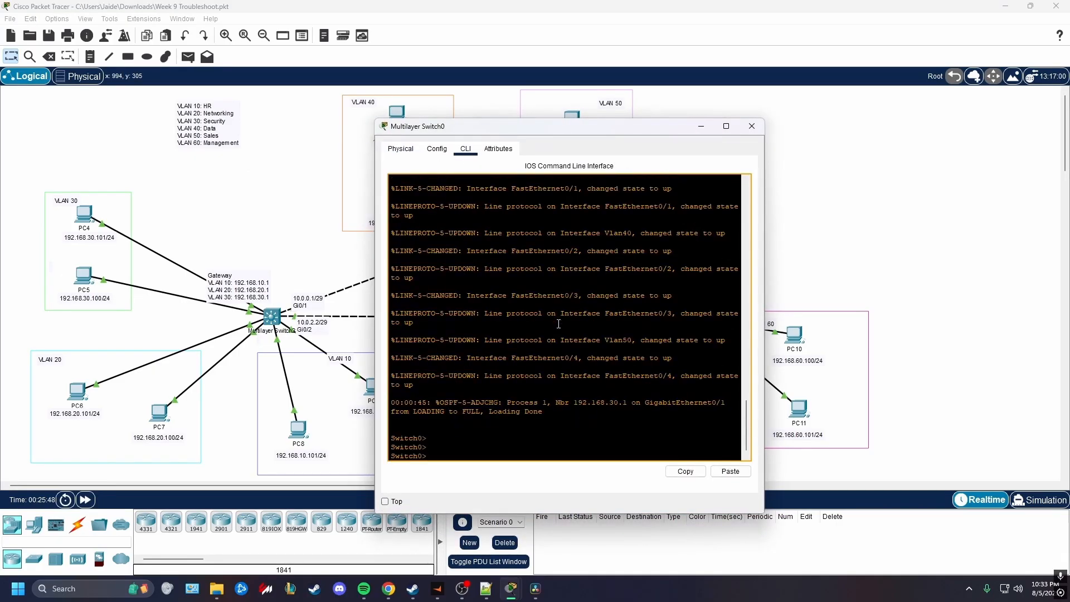
type("en")
key("Return")
Run "sh ip pro" on Multilayer Switch0 and examine its 10.0.0.0 and 192.168.0.0 OSPF network statements
key("Return")
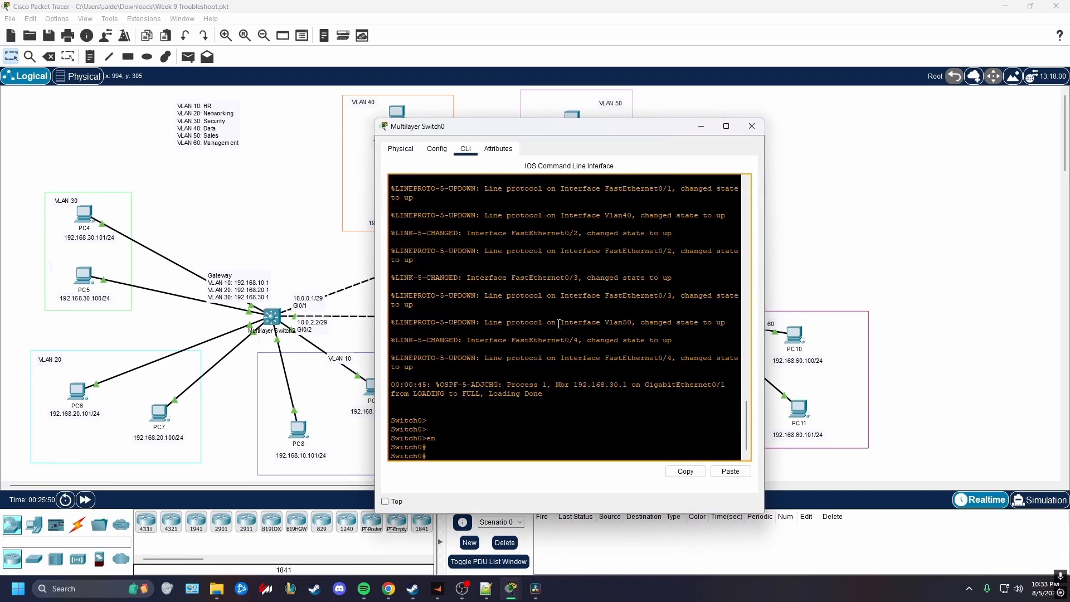
type("sh ip pro")
key("Return")
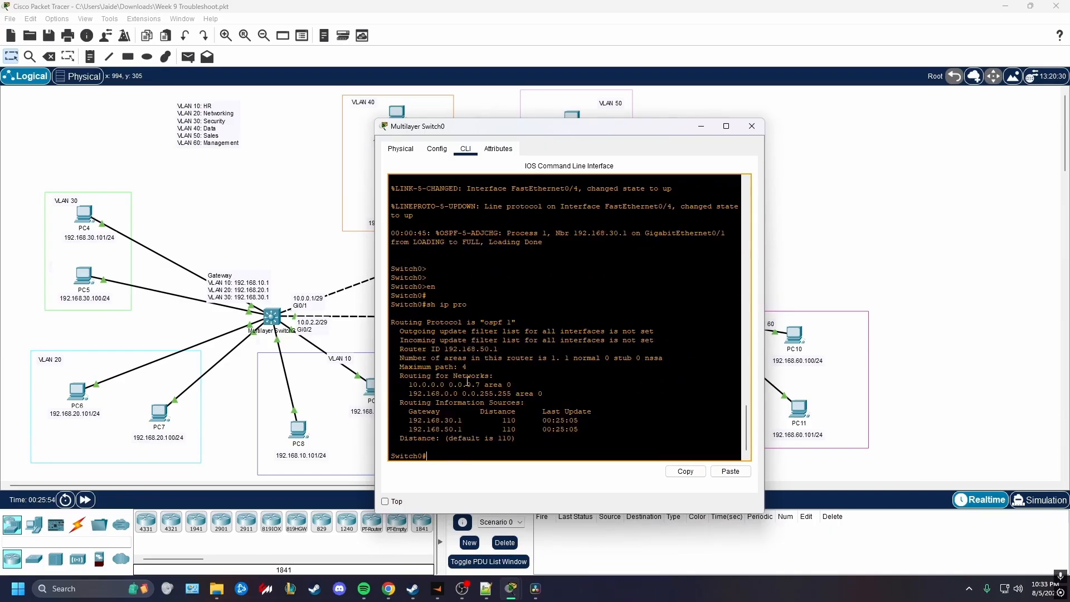
left_click_drag(513, 385, 391, 386)
left_click_drag(543, 394, 414, 385)
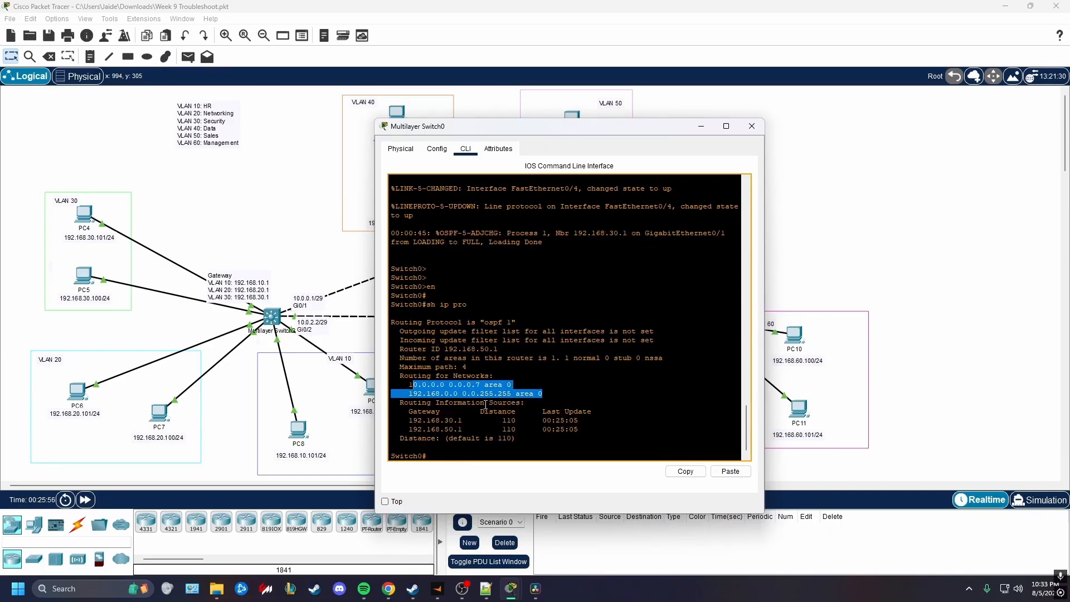
left_click(485, 403)
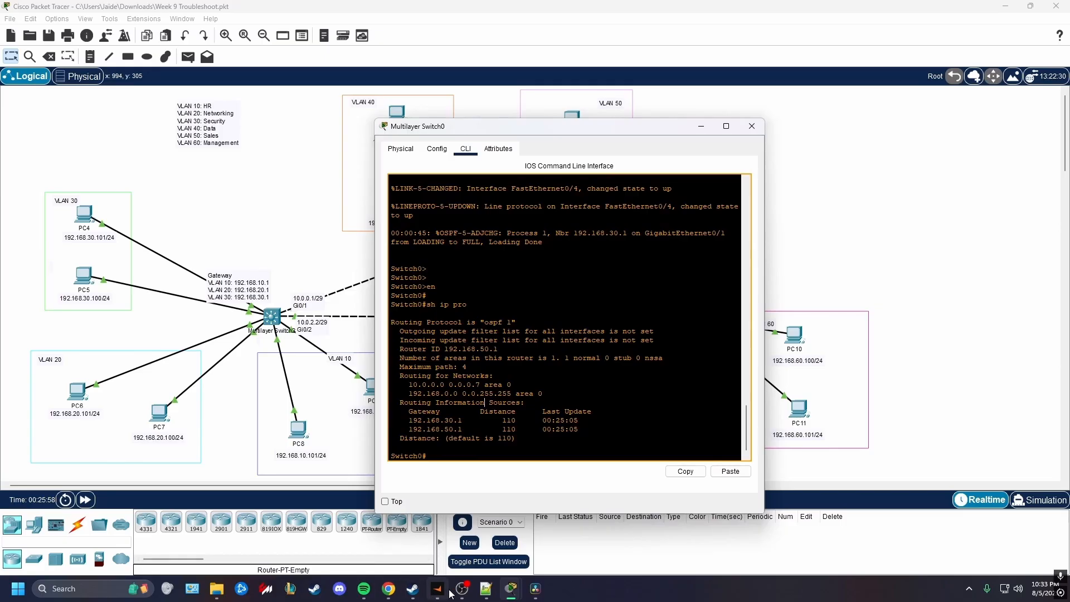
In the Notepad++ notes, write the example "10.0.0.0/16 0.0.255.255" below the next subnet's network address
left_click(486, 589)
key("Return")
key("Return")
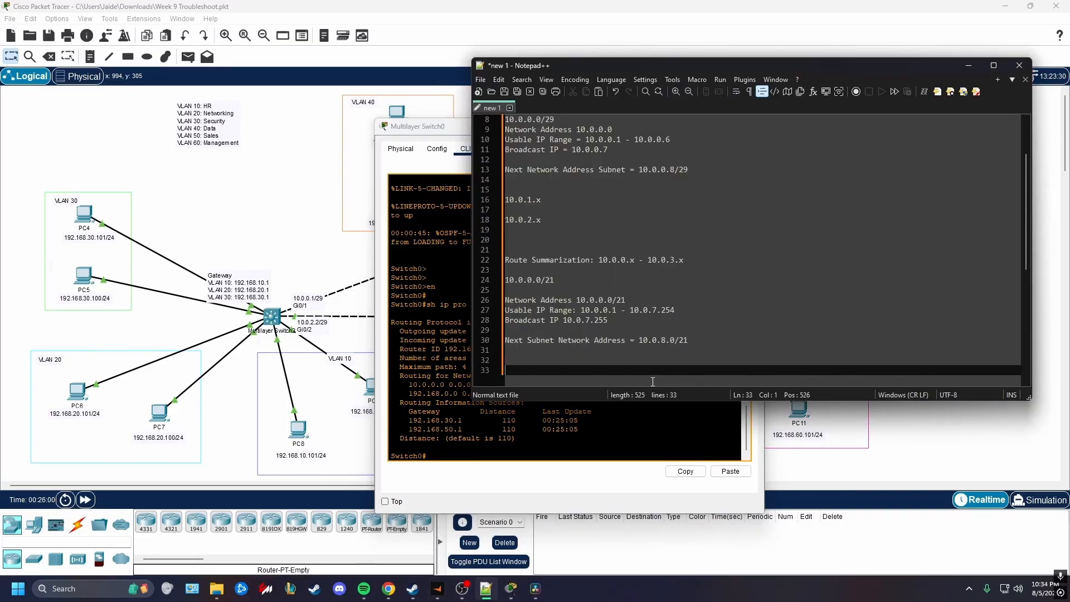
type("10.0.0.0/16")
type("0.0.255.255")
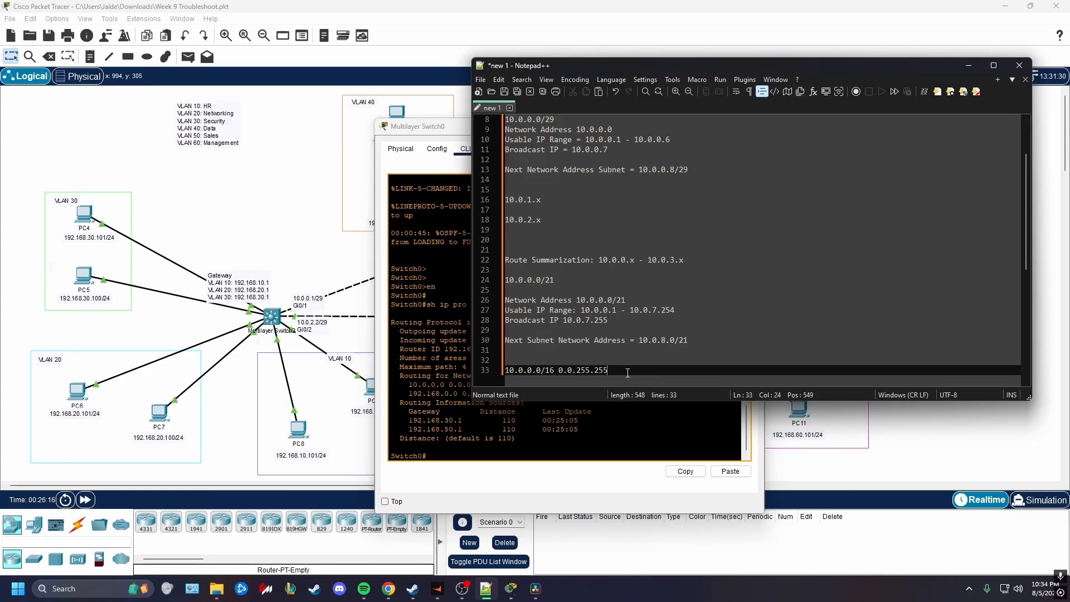
Compare the /16 example with the topology and the 10.0.0.0/21 summary, and delete the example from the notes
left_click(365, 341)
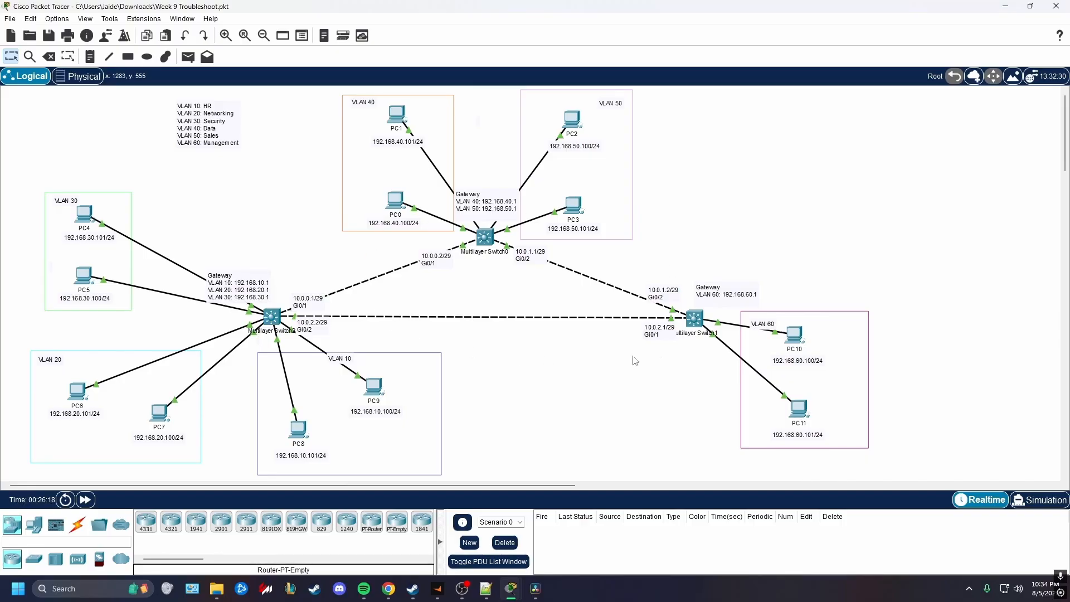
key("alt+Tab")
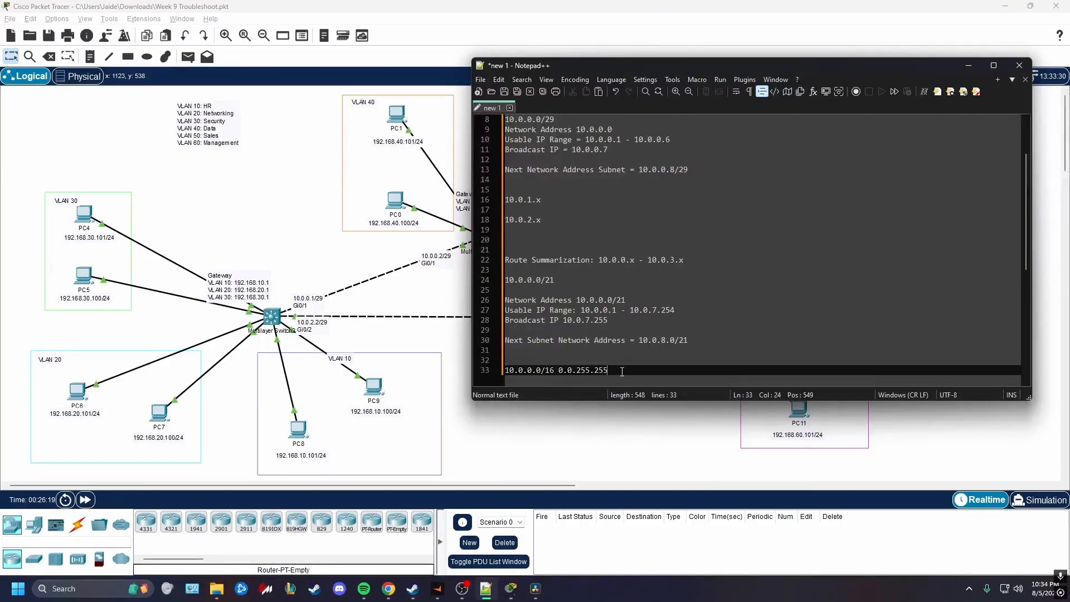
left_click_drag(574, 280, 496, 278)
left_click_drag(609, 371, 507, 360)
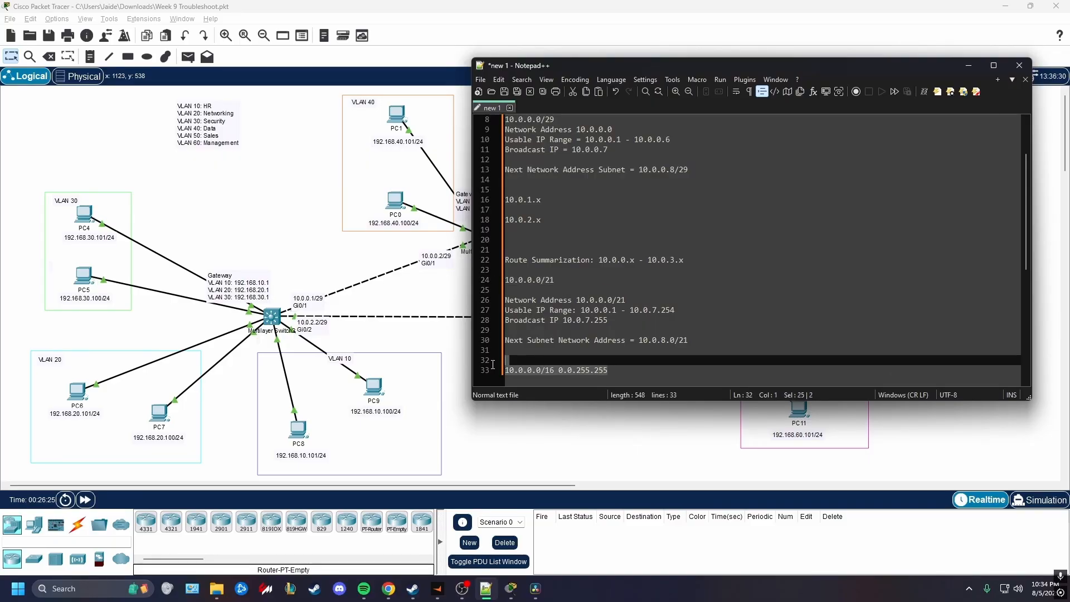
key("BackSpace")
key("BackSpace")
key("BackSpace")
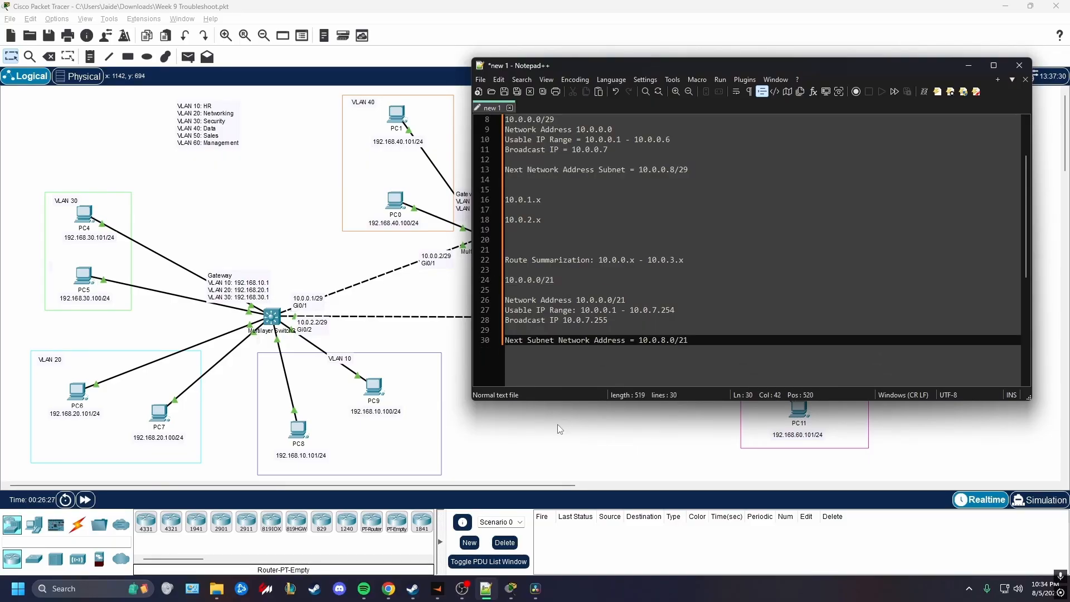
Bring up the CLI of Multilayer Switch2 in Packet Tracer and create a new blank Notepad++ document beside it
left_click(560, 429)
left_click(272, 316)
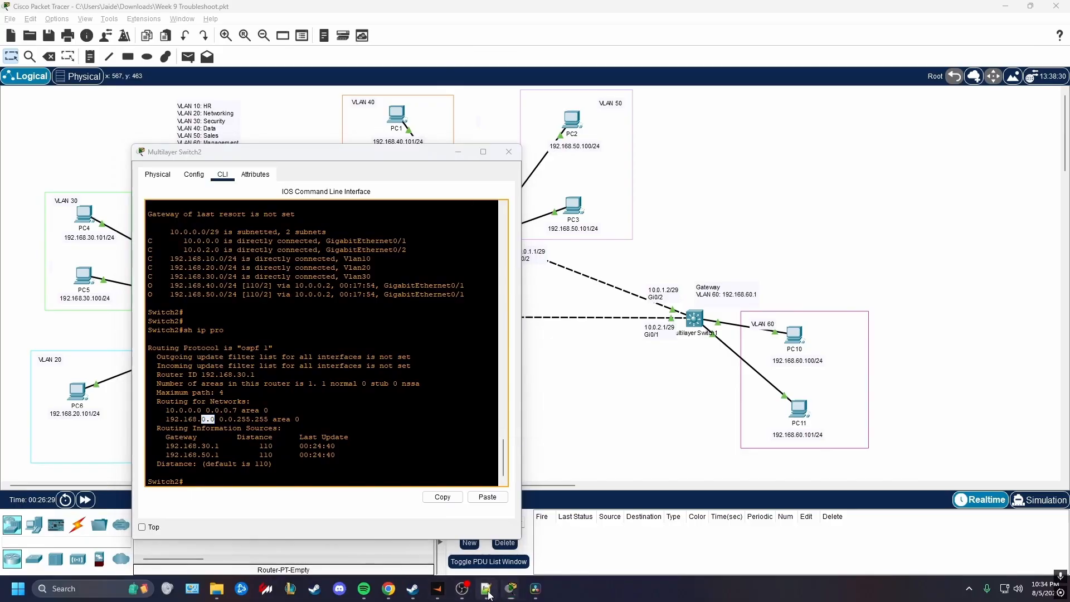
left_click(486, 588)
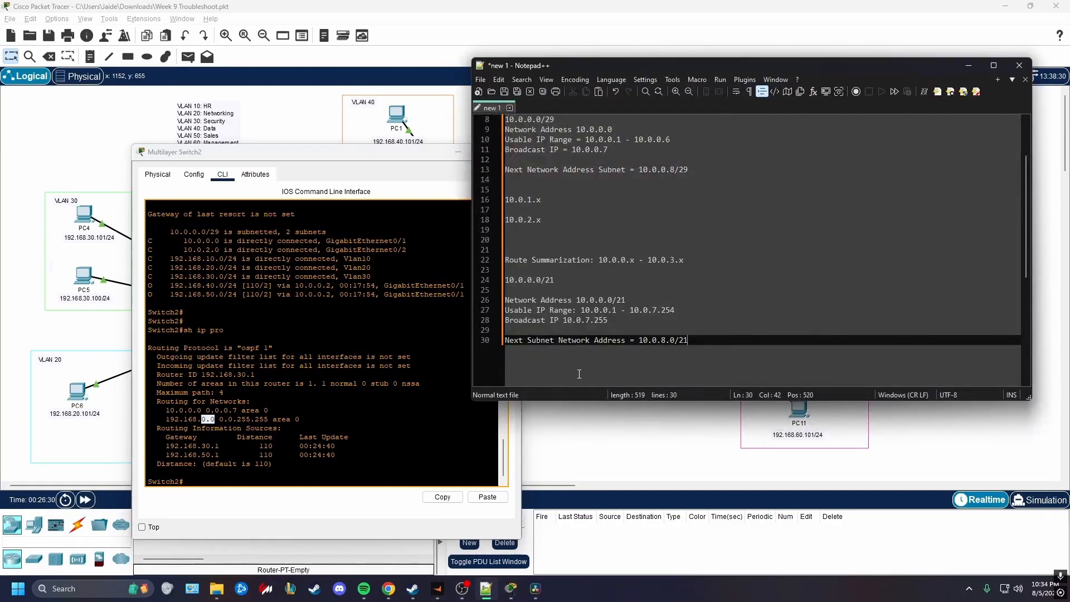
double_click(531, 111)
key("Return")
key("Return")
key("Return")
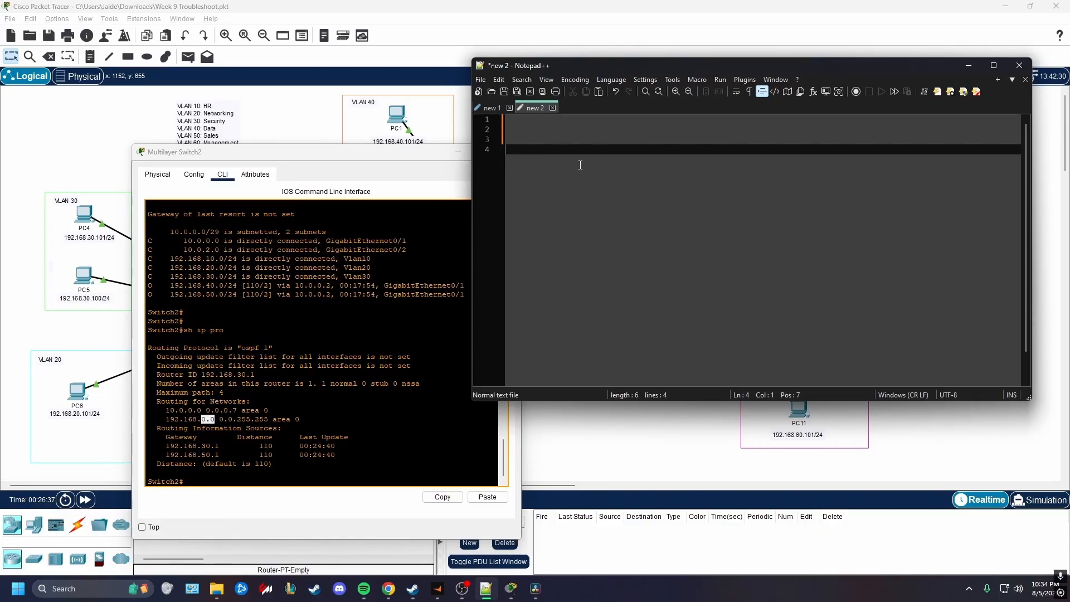
Write the commands "route ospf 1" and "no network 10.0.0.0 0.0.0.7 area 0" on separate lines of the new document
type("route ospf")
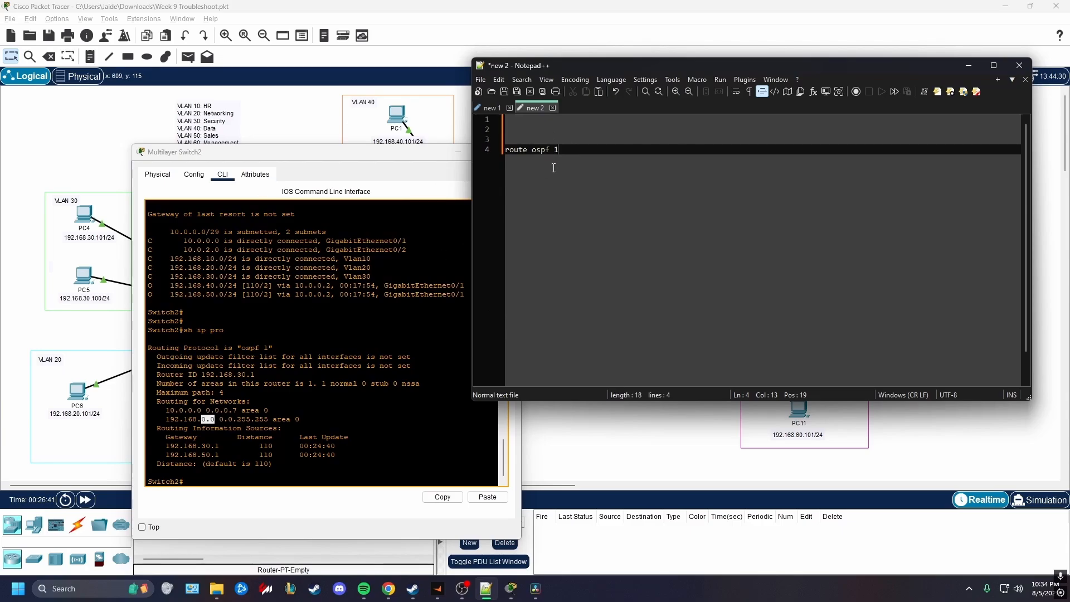
type(" 1")
key("Return")
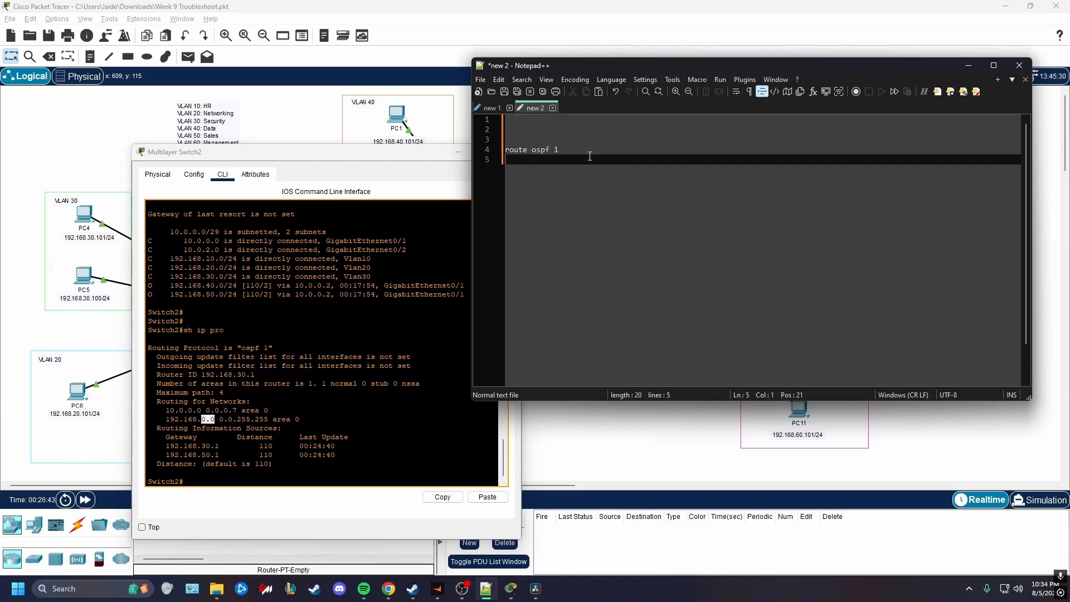
type("no network 10.0.0.0 0.0.0.7 area 0")
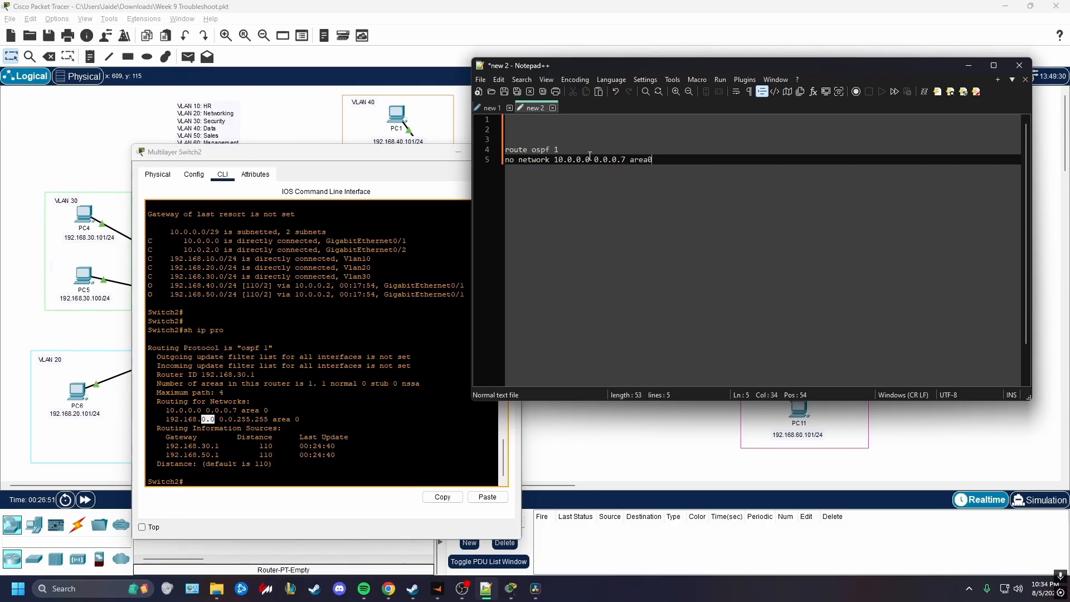
Check the drafted removal command against the 10.0.0.0 network statement and OSPF process number in Switch2's output
left_click_drag(676, 160, 505, 161)
left_click_drag(268, 410, 158, 410)
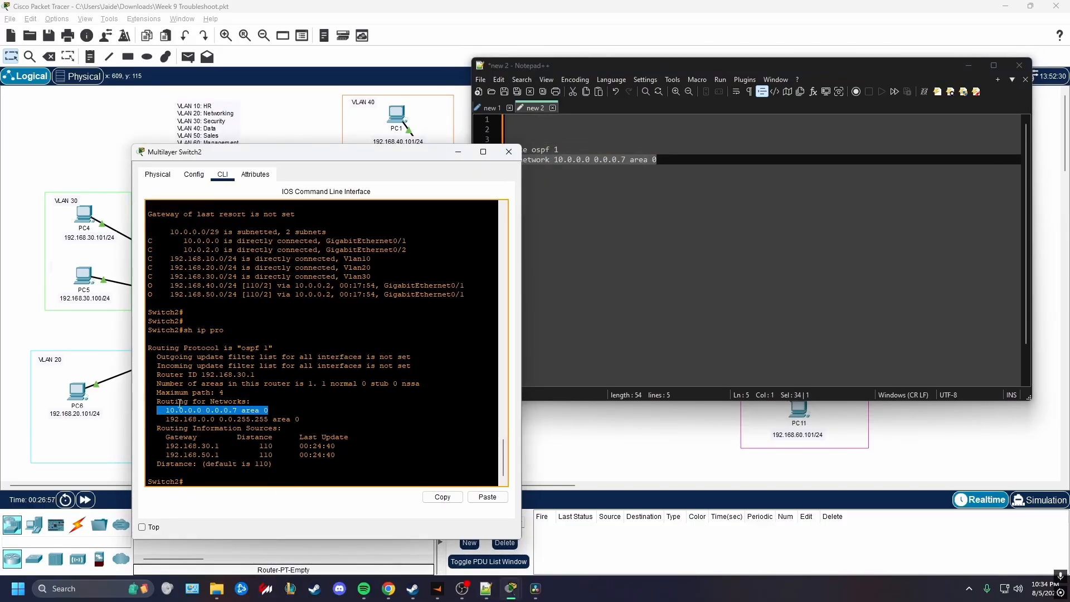
left_click_drag(273, 348, 233, 347)
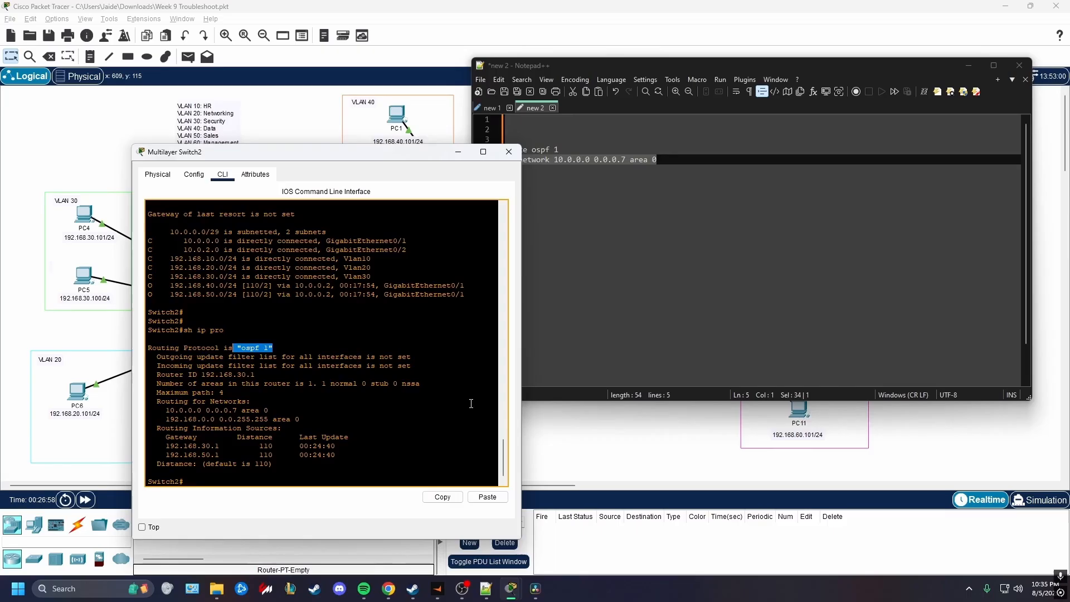
left_click(676, 152)
left_click(672, 160)
Add "network 10.0.0.0 0.0.7.255" on the line below the removal command, referring to the 10.0.0.0/21 summary in the first notes
key("Return")
key("Up")
key("Down")
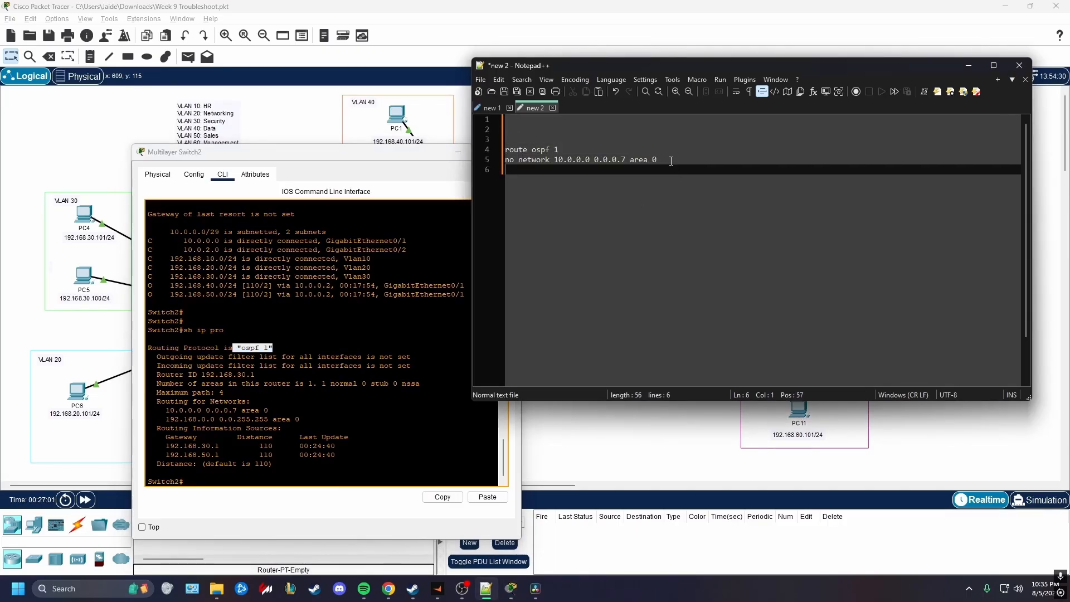
type("network")
left_click(492, 109)
left_click_drag(554, 280, 505, 280)
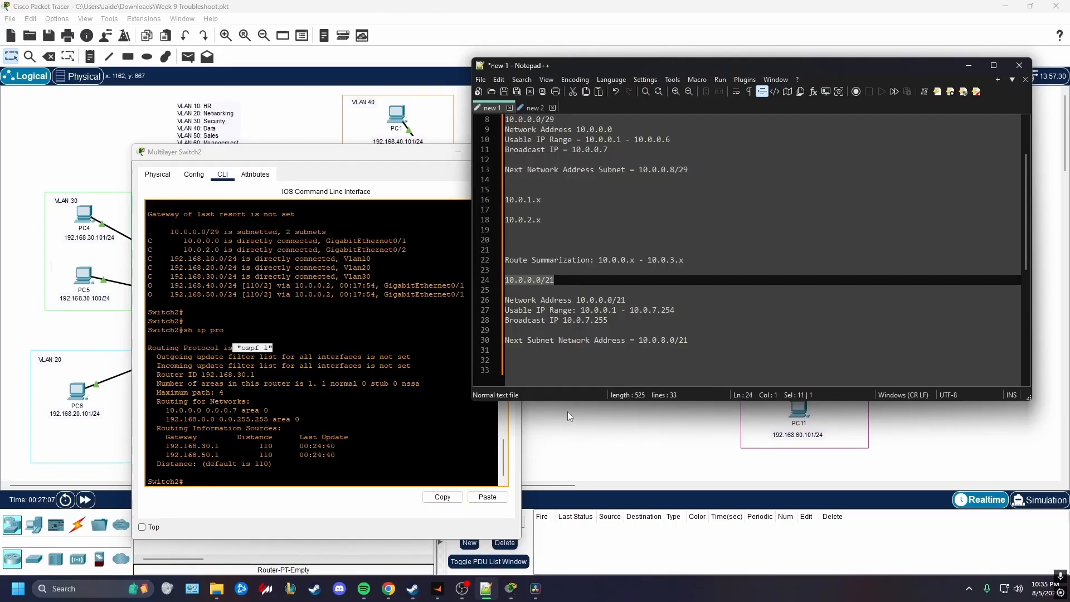
left_click(535, 107)
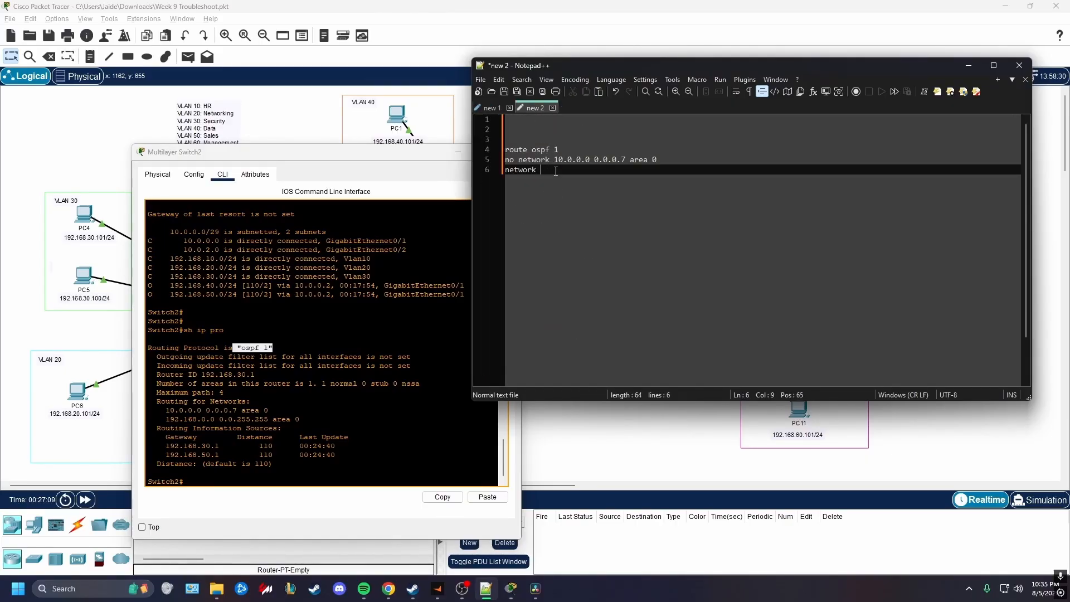
type("10.0.0.0")
type("0.")
type("7.255")
Review the /21 prefix of the summarized 10.0.0.0 network in the first notes document
left_click(489, 106)
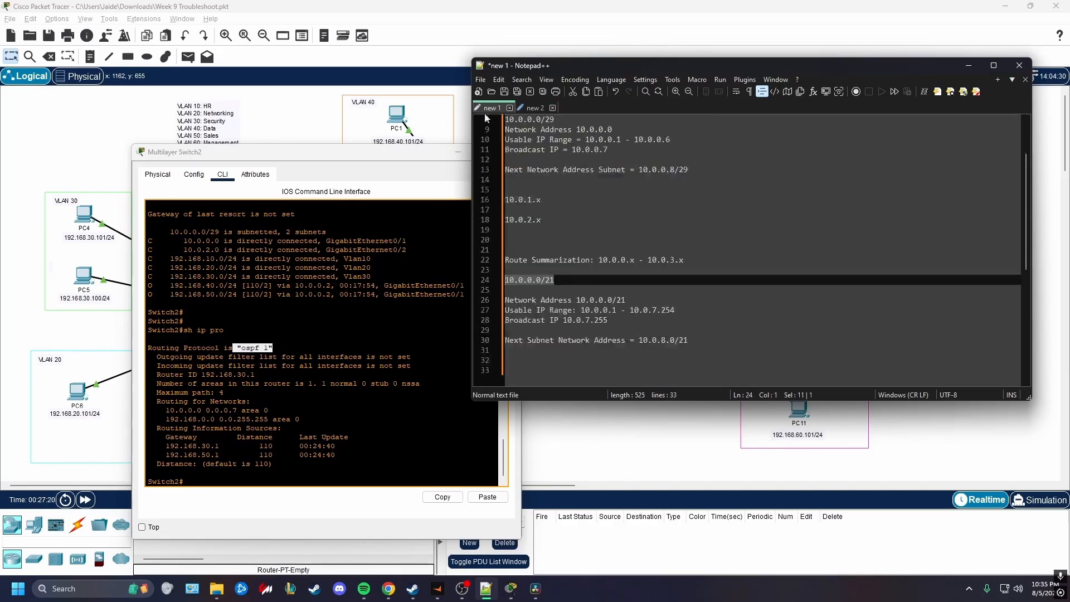
mouse_move(558, 280)
left_mouse_down()
mouse_move(526, 281)
mouse_move(545, 285)
left_mouse_up()
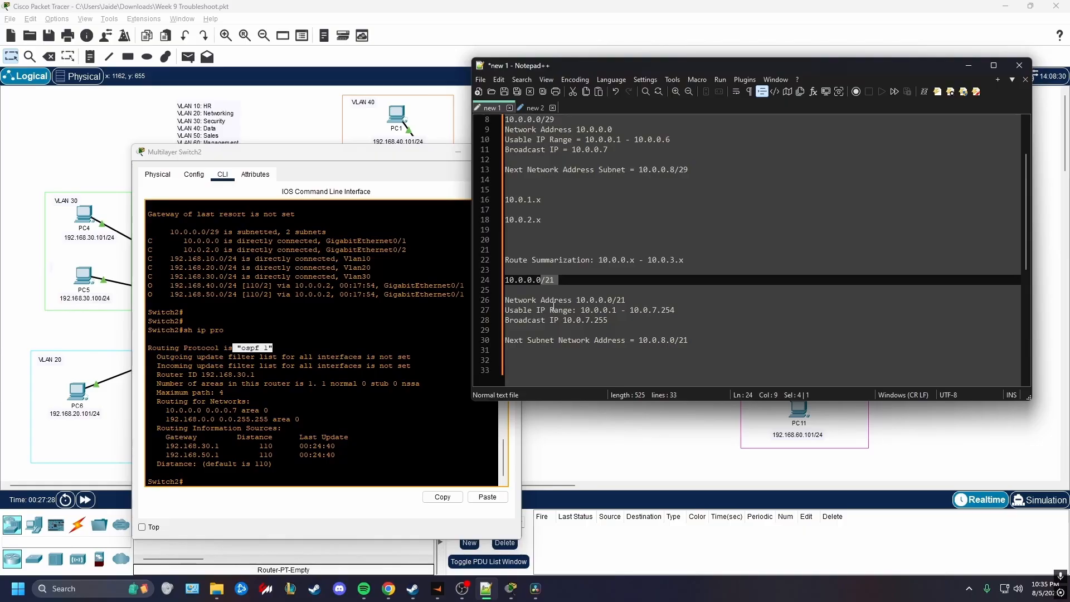
mouse_move(562, 282)
left_mouse_down()
mouse_move(528, 280)
mouse_move(552, 278)
left_mouse_up()
left_click(561, 280)
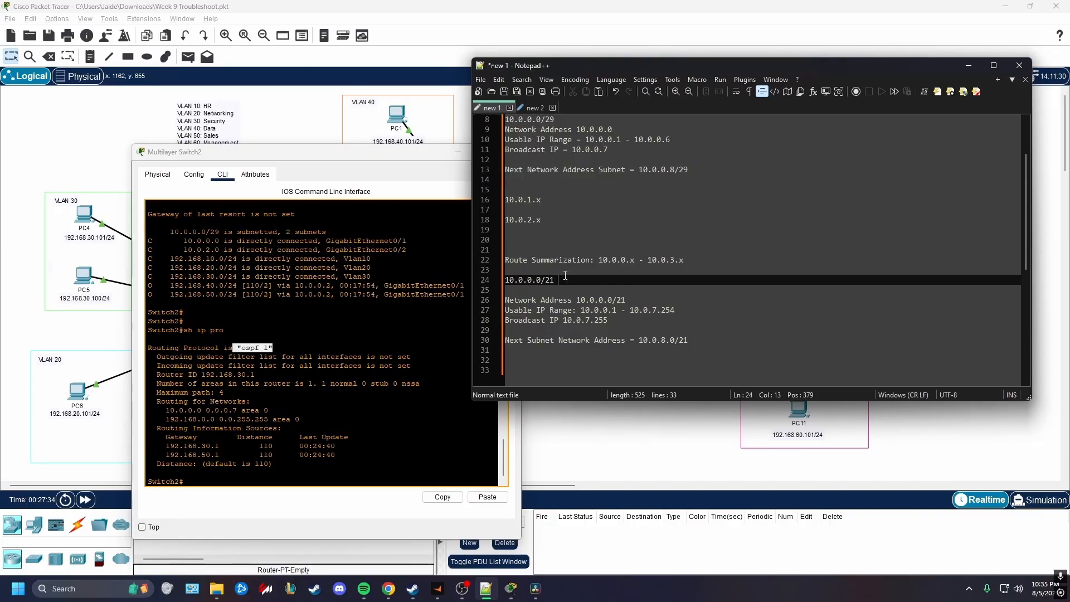
Complete the new document's network command with "area 0" and leave blank lines below it
left_click(530, 112)
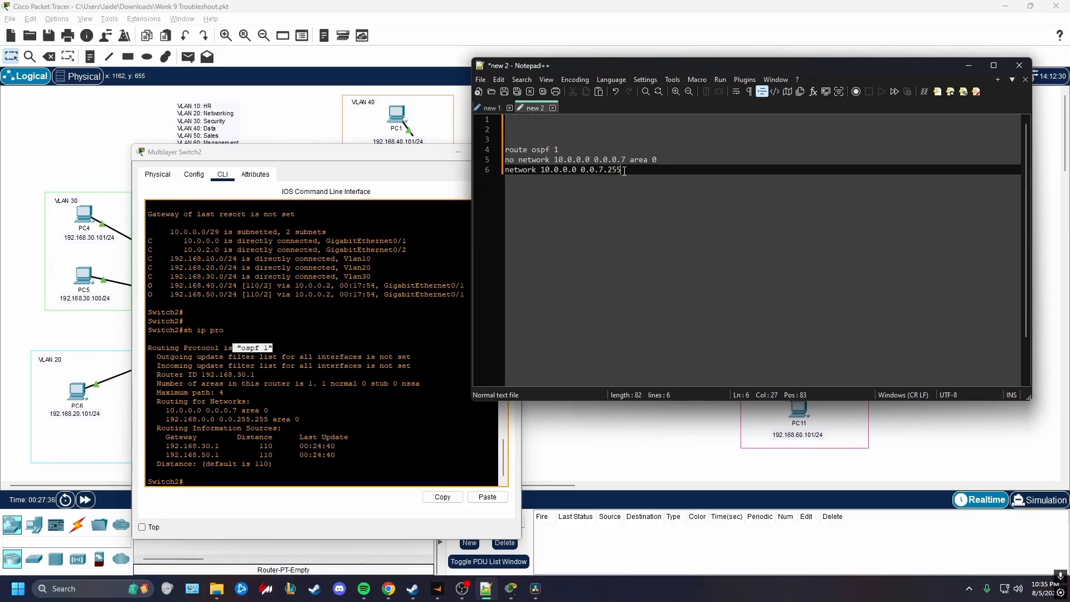
type("area 0")
key("Return")
key("Return")
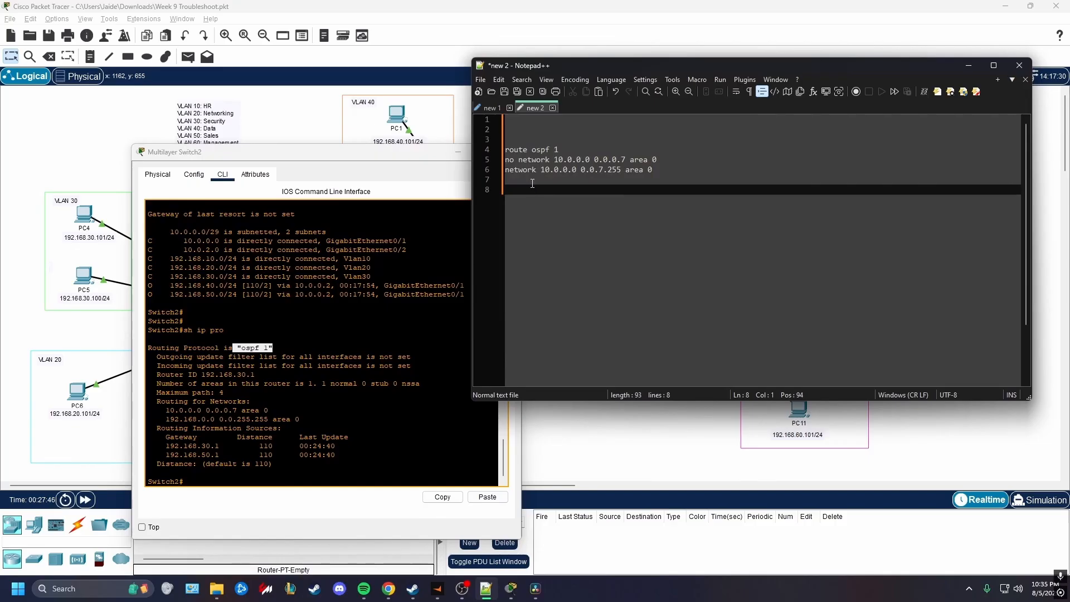
Enter "conf t" on Switch2, paste in the three prepared OSPF commands and examine the GigabitEthernet0/1 adjacency messages
left_click(230, 322)
key("Return")
key("Return")
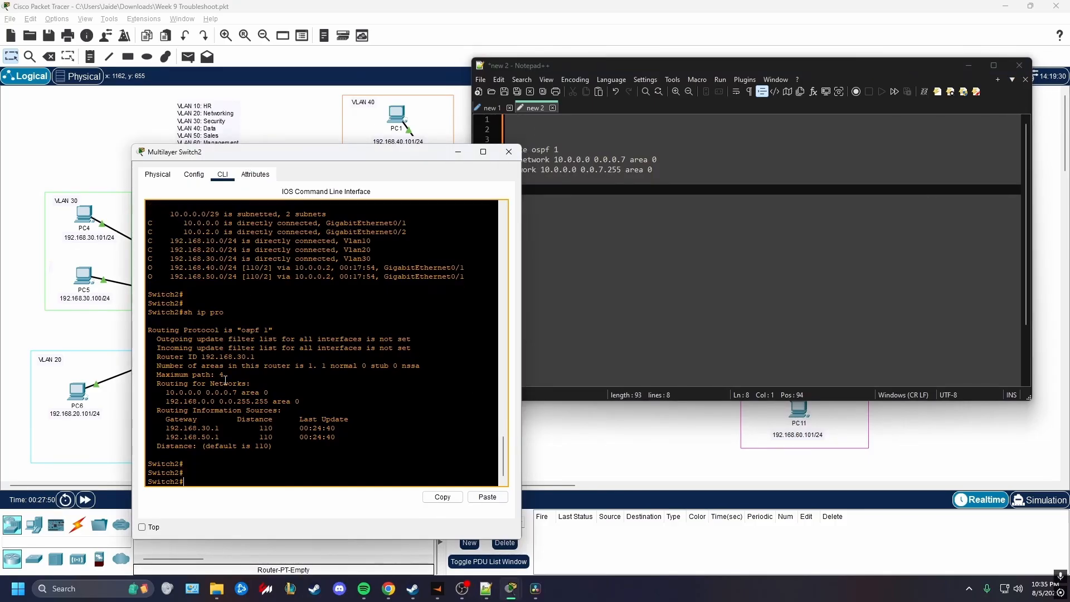
type("conf t")
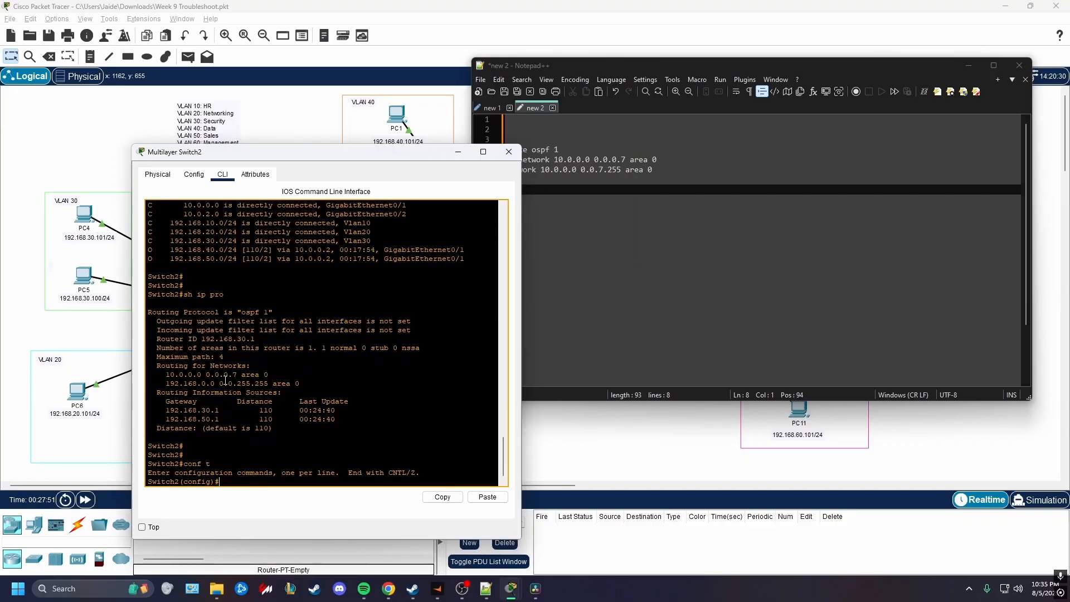
left_click_drag(476, 282, 483, 153)
key("ctrl+c")
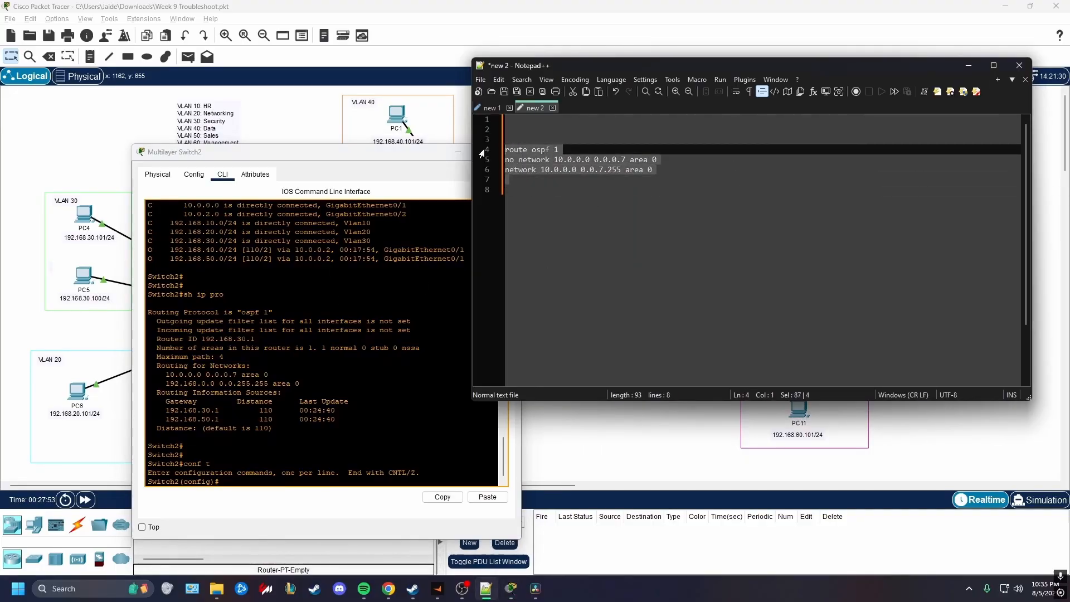
left_click(258, 497)
left_click(487, 497)
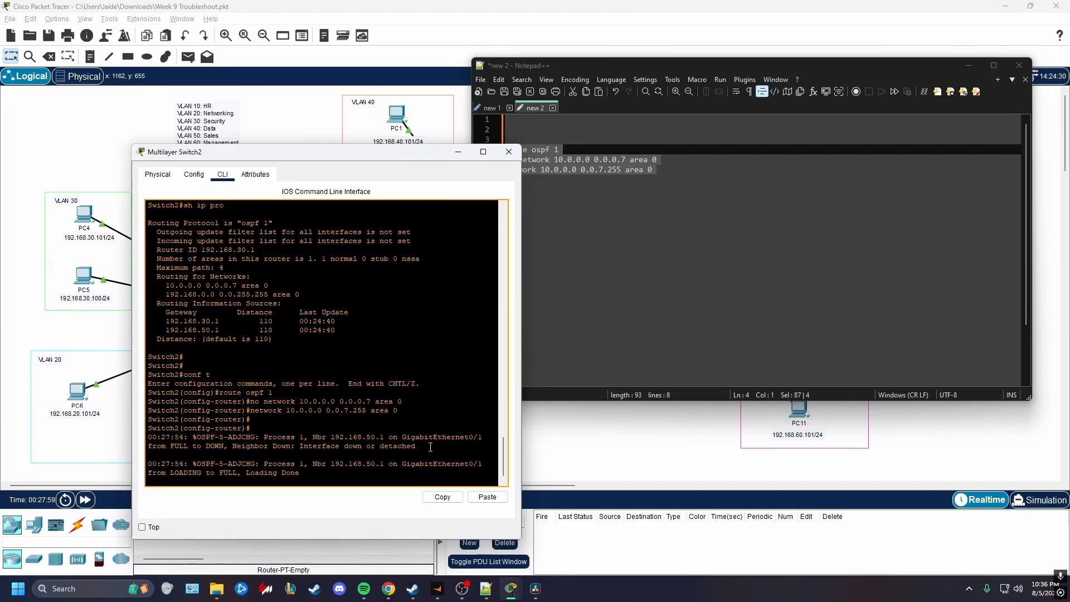
left_click_drag(482, 439, 402, 439)
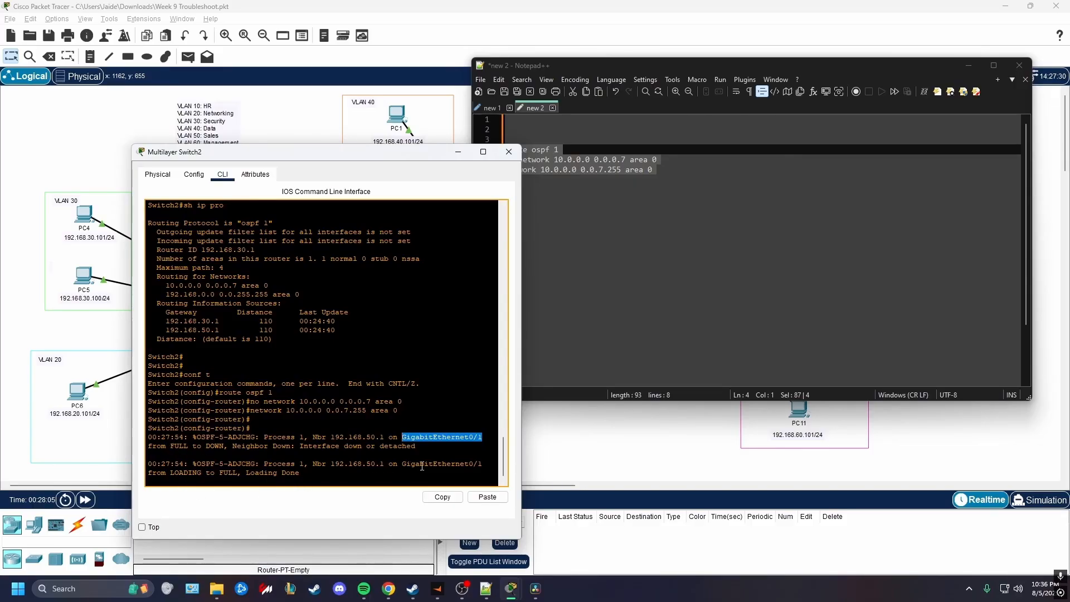
left_click_drag(482, 465, 397, 465)
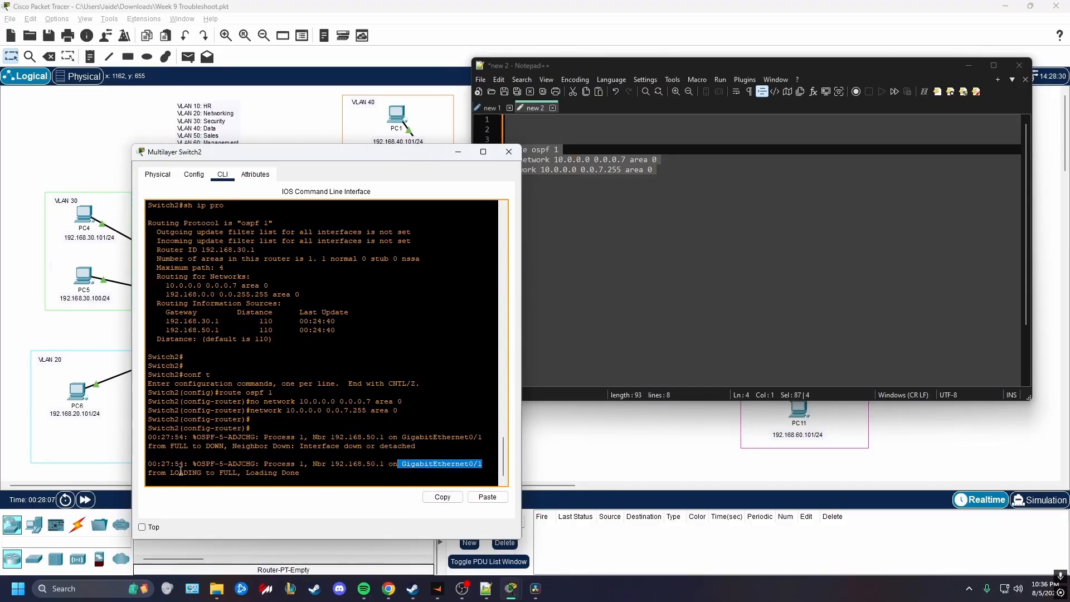
Compare the OSPF adjacency messages for the GigabitEthernet0/1 link on Switch2 and Switch0
left_click_drag(170, 473, 268, 478)
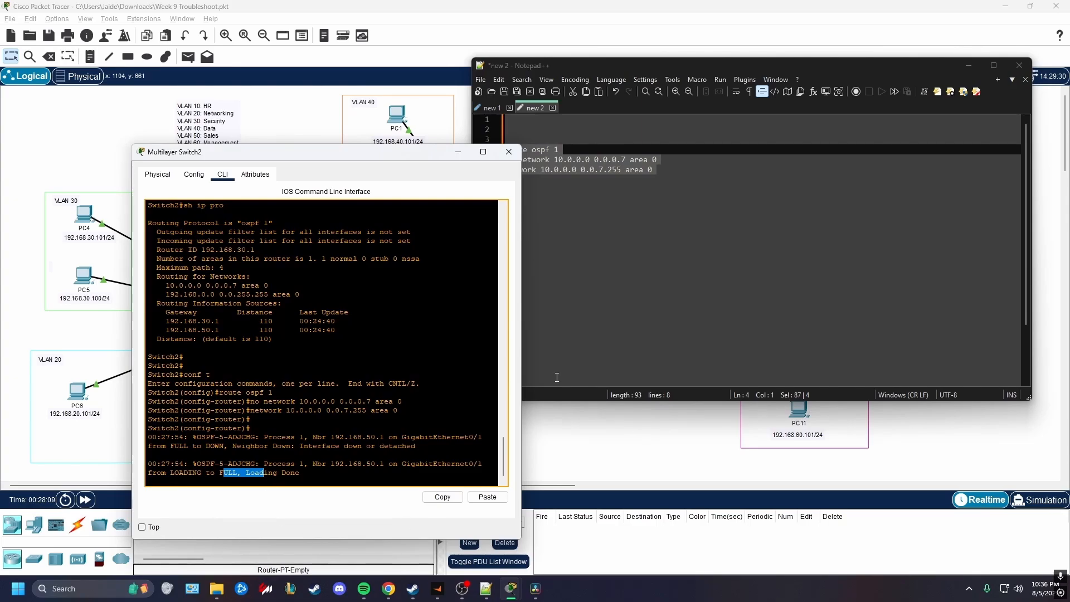
left_click(509, 152)
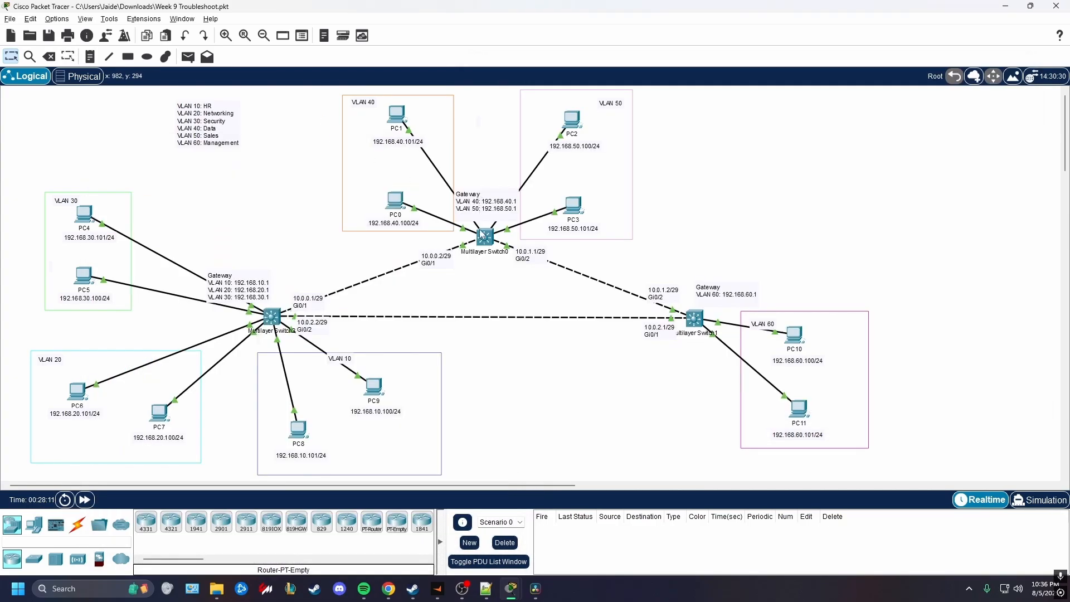
left_click(482, 239)
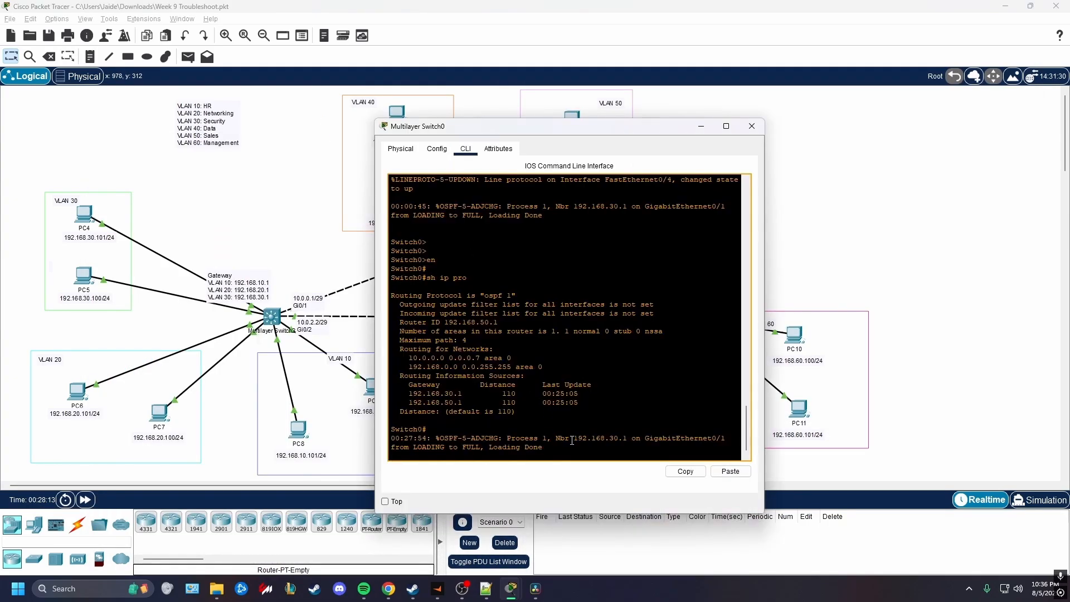
left_click_drag(563, 447, 391, 439)
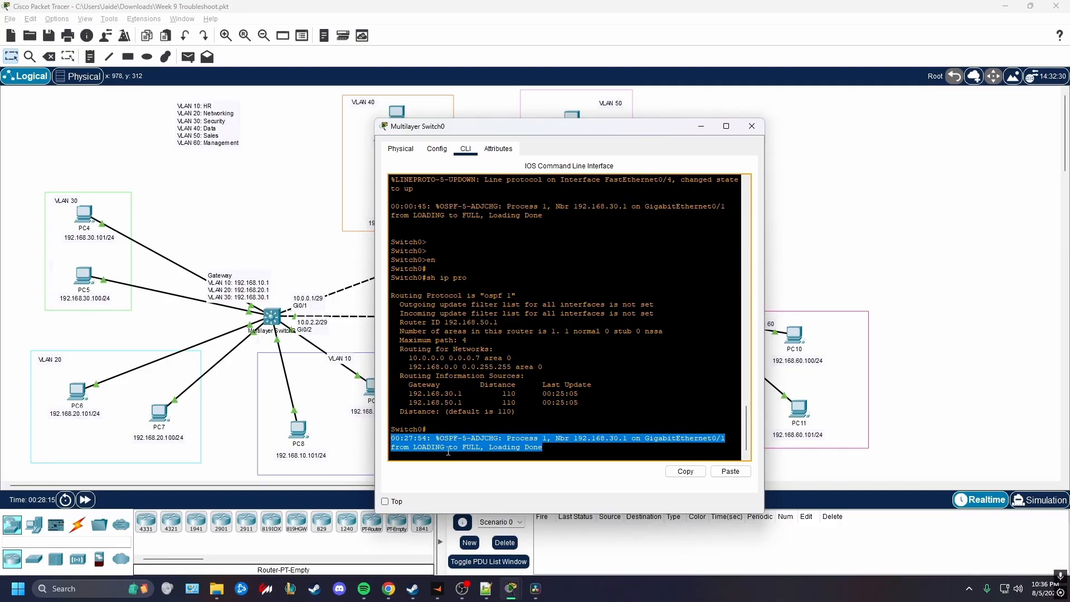
left_click(582, 456)
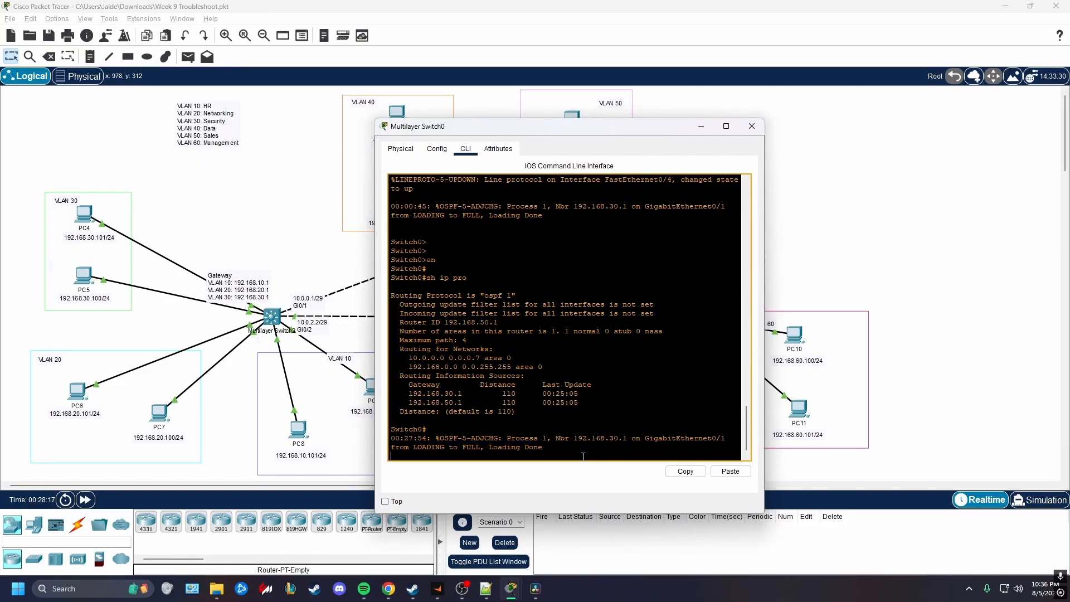
Enter "conf t" on Switch0 and paste in the OSPF 1 commands replacing network 10.0.0.0 0.0.0.7 with 10.0.0.0 0.0.7.255 in area 0
key("Return")
key("Return")
key("Return")
type("conf t")
key("Return")
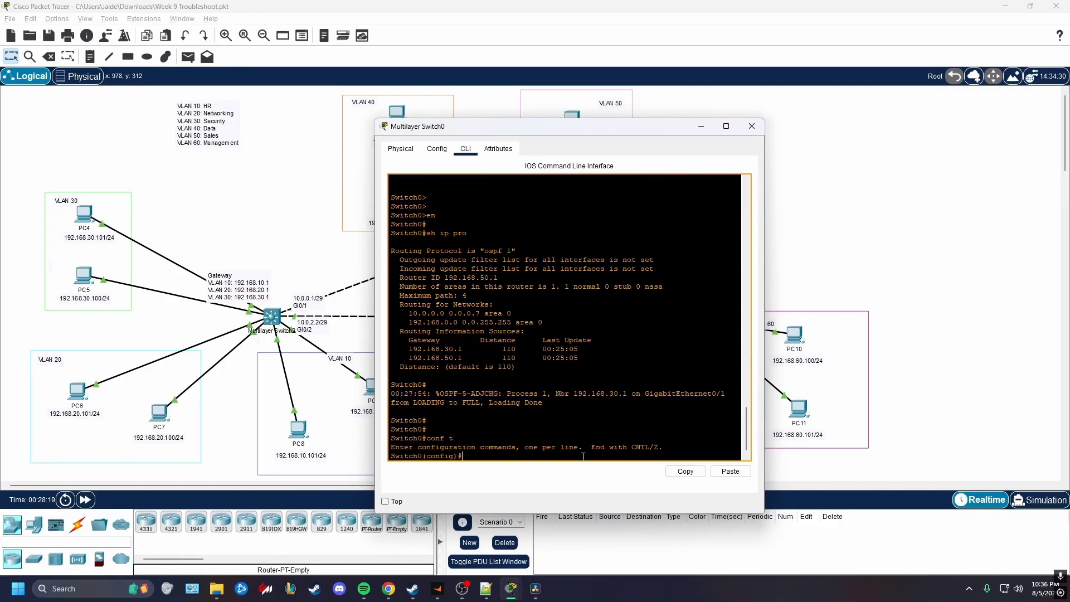
left_click(730, 471)
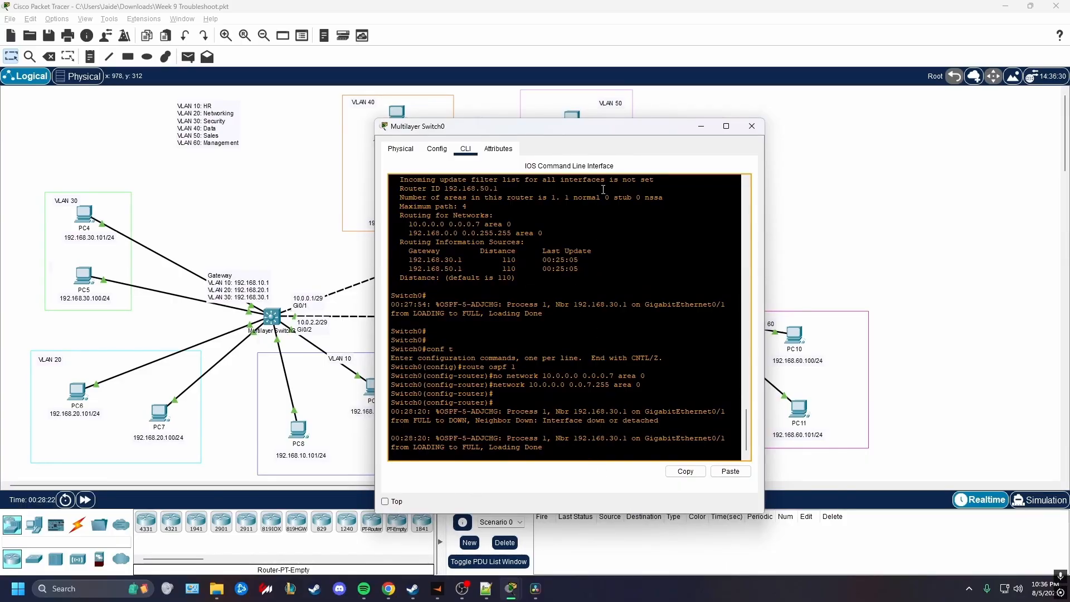
key("Return")
key("Return")
key("Return")
left_click_drag(609, 131, 508, 107)
Enter "conf t" on Switch1 and paste in the same OSPF commands, substituting network 10.0.0.0 0.0.7.255 area 0 for the 0.0.0.7 statement
left_click(700, 323)
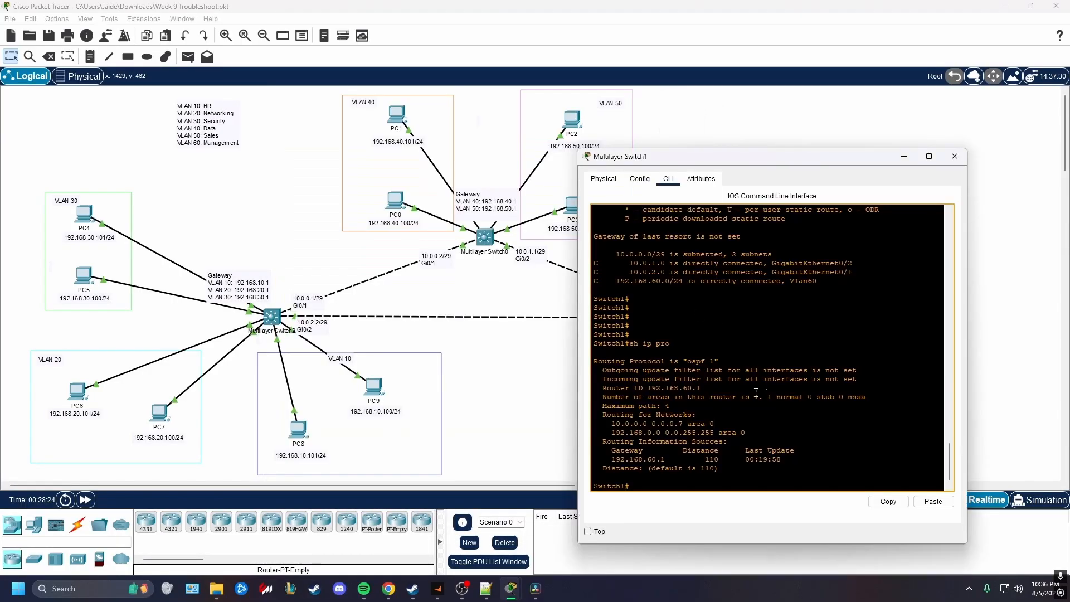
key("Return")
key("Return")
key("Return")
type("conf ")
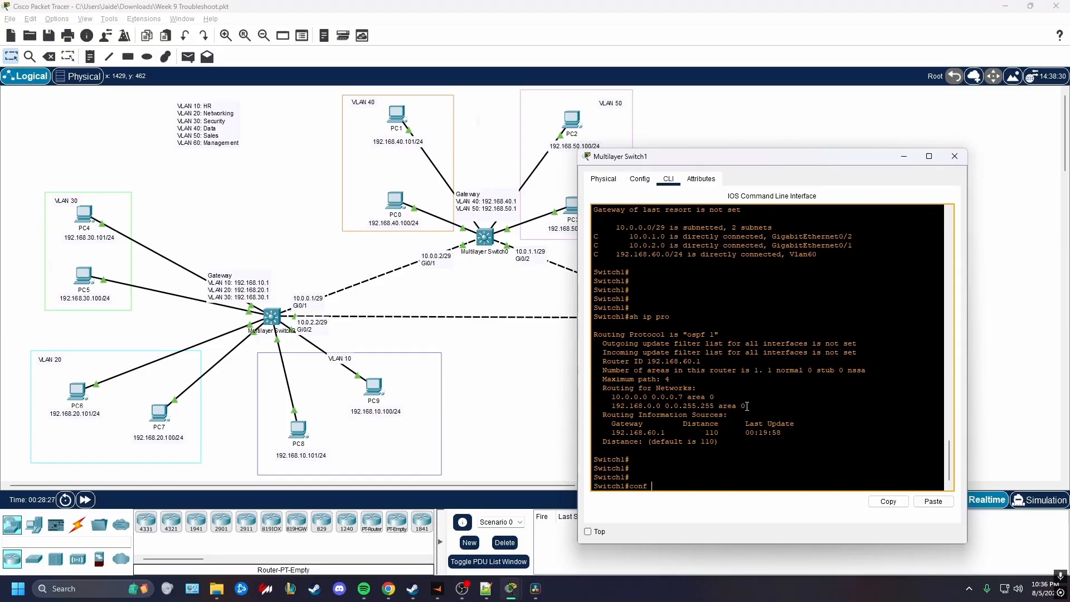
type("t")
key("Return")
left_click(933, 501)
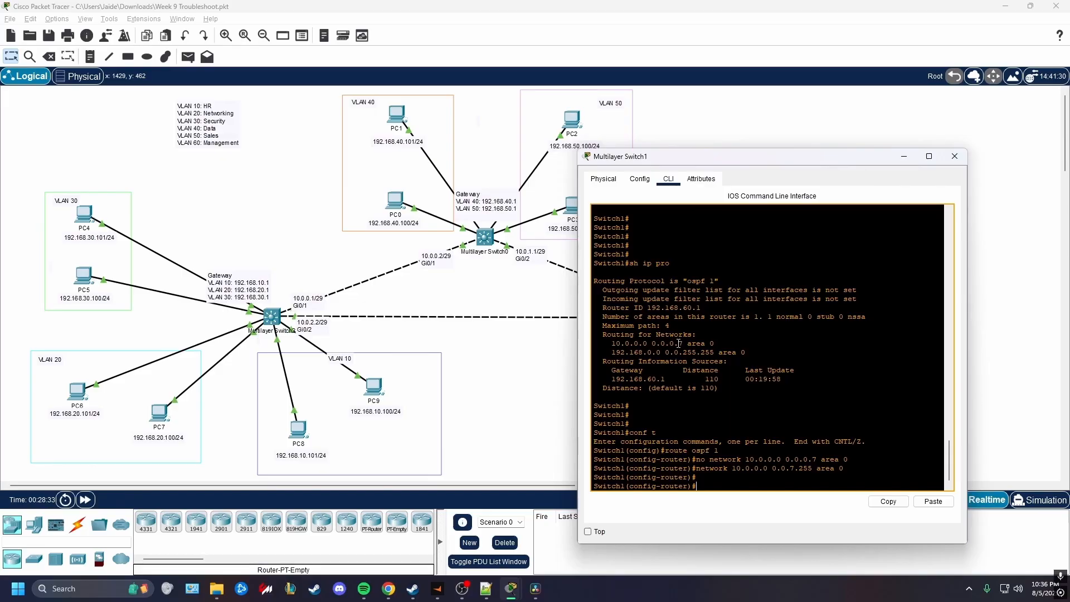
Leave configuration mode on Switch1 and examine the OSPF adjacency message for GigabitEthernet0/1
key("ctrl+z")
key("Return")
key("Return")
key("Return")
key("Return")
key("Return")
key("Return")
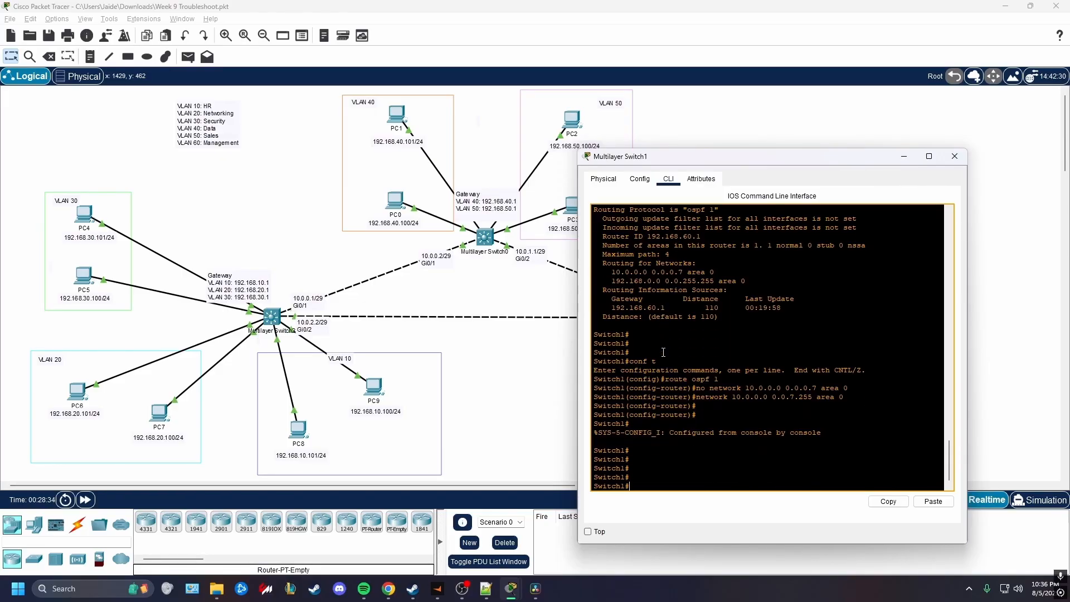
key("Return")
key("Return")
key("Return")
key("Return")
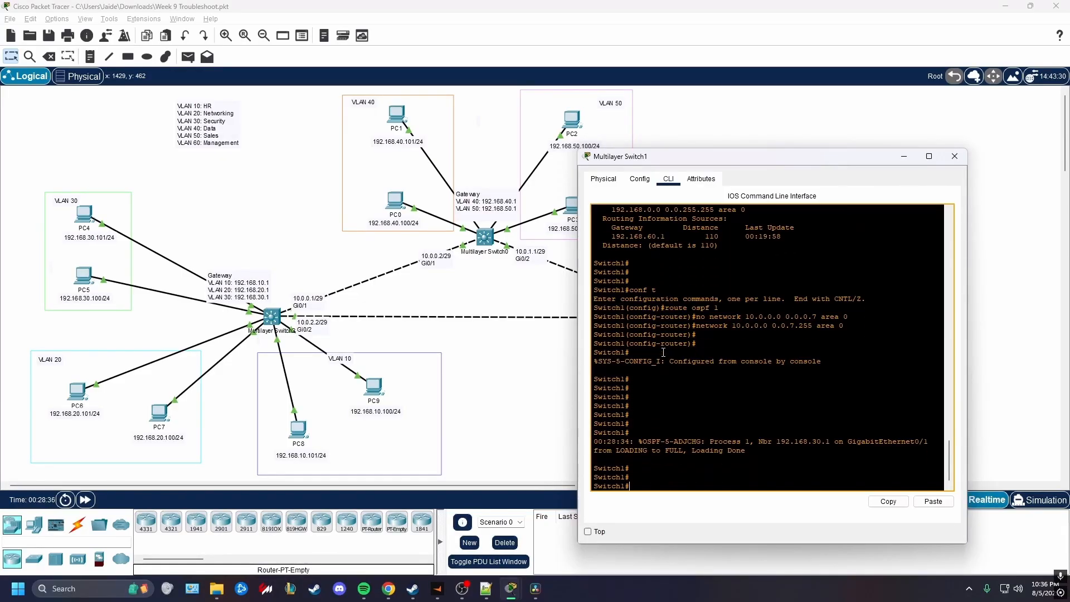
left_click_drag(780, 443, 619, 441)
left_click_drag(617, 440, 653, 441)
Display Switch1's routing protocol settings with "sh ip pro" to check its networks and routing information sources
key("Return")
key("Return")
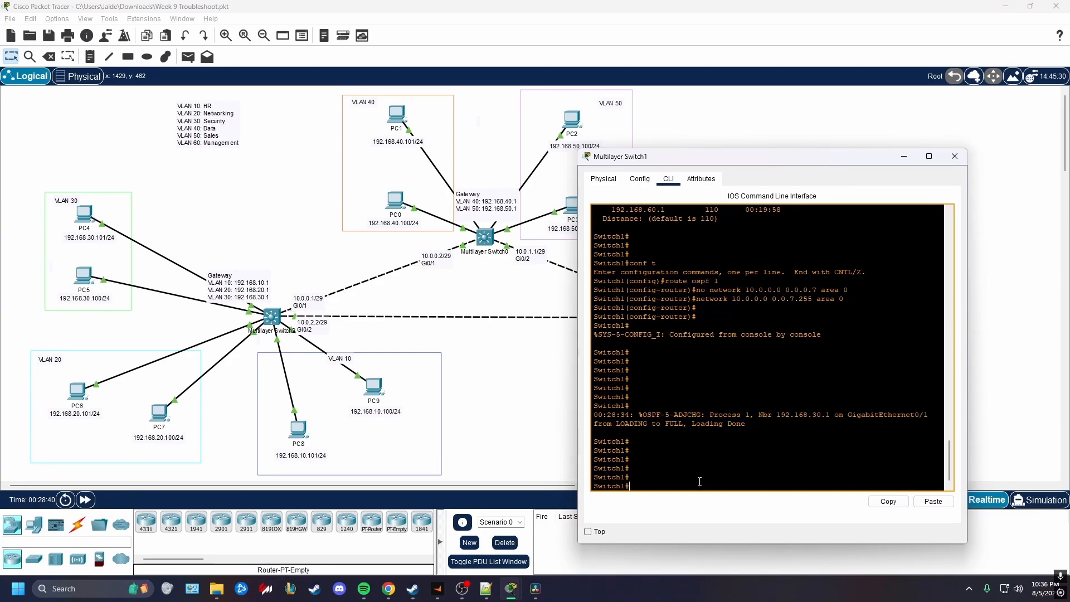
type("sh ip pro")
key("Return")
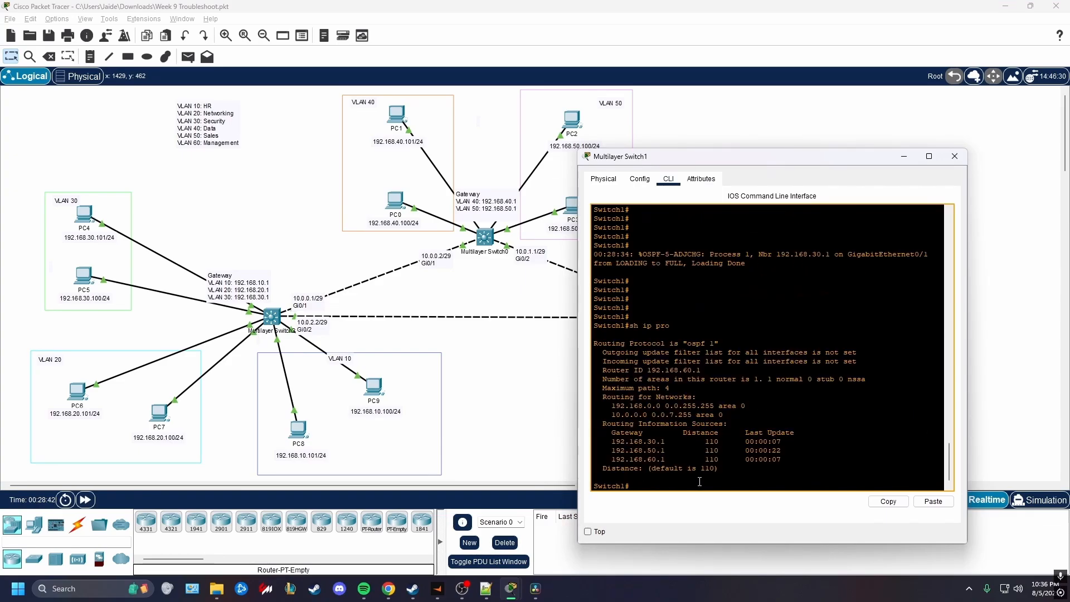
Exit configuration mode on Switch2 and run "sh ip pro" to check its OSPF networks and information sources
left_click(277, 321)
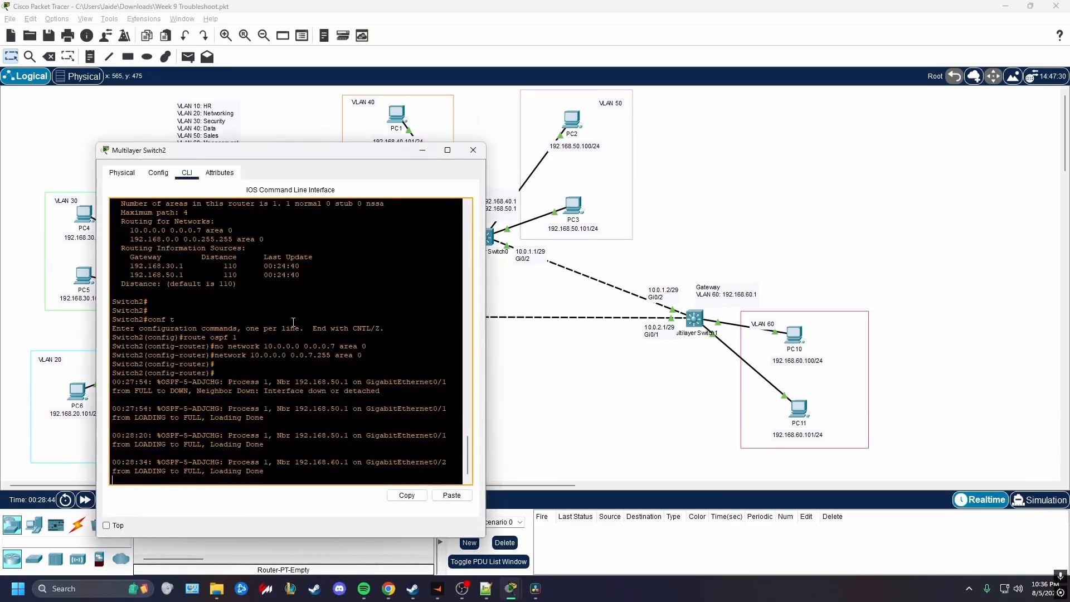
key("ctrl+z")
key("Return")
key("Return")
key("Return")
type("s")
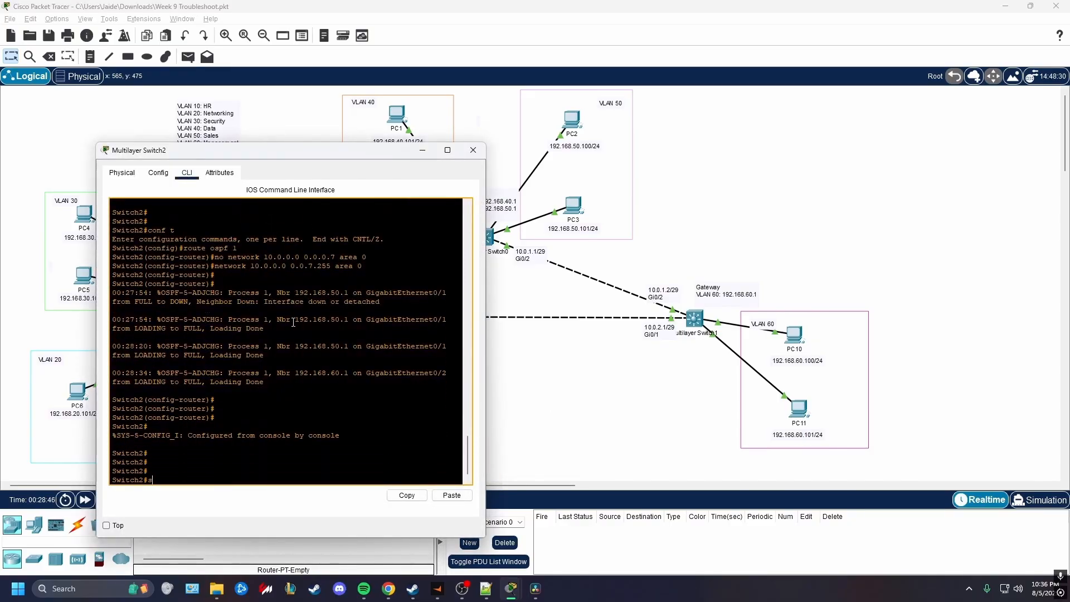
type("h ip pro")
key("Return")
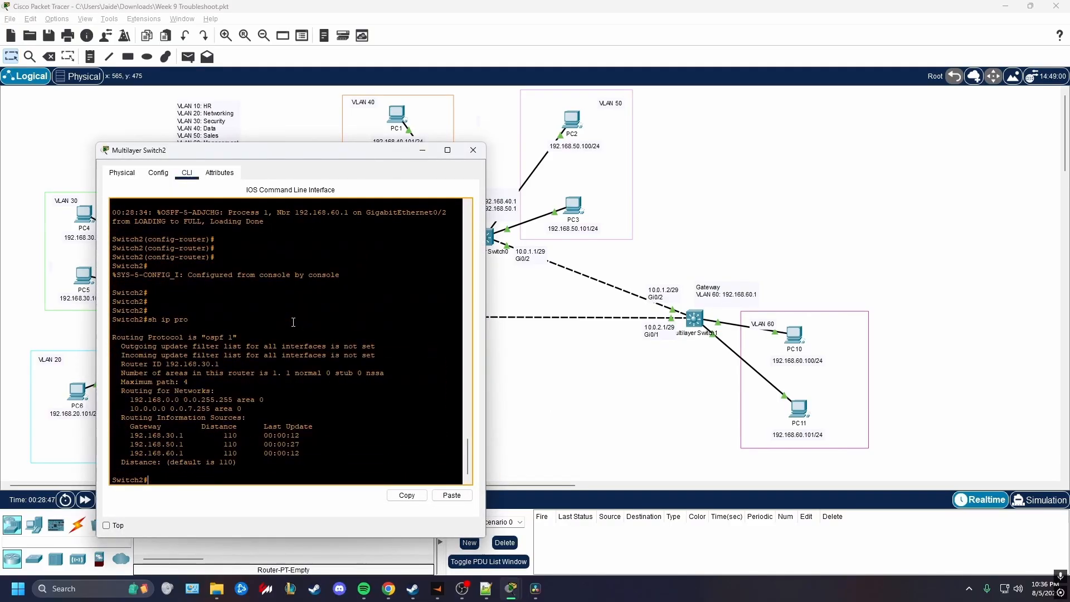
Exit configuration mode on Switch0 and run "sh ip pro" to check its OSPF networks and information sources
left_click(488, 237)
key("ctrl+z")
key("Return")
key("Return")
key("Return")
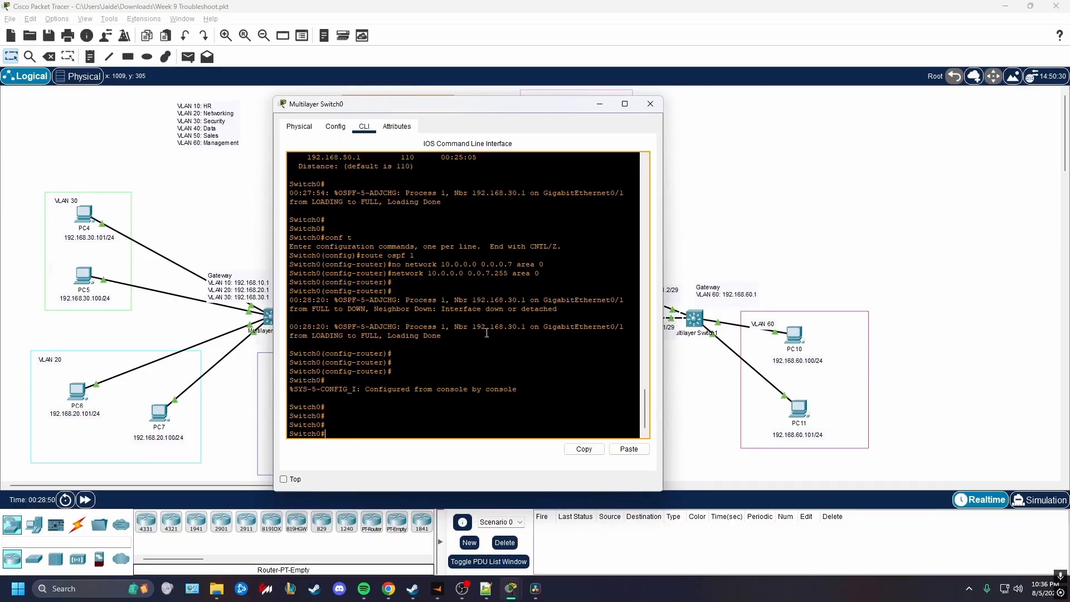
type("sh ip pro")
key("Return")
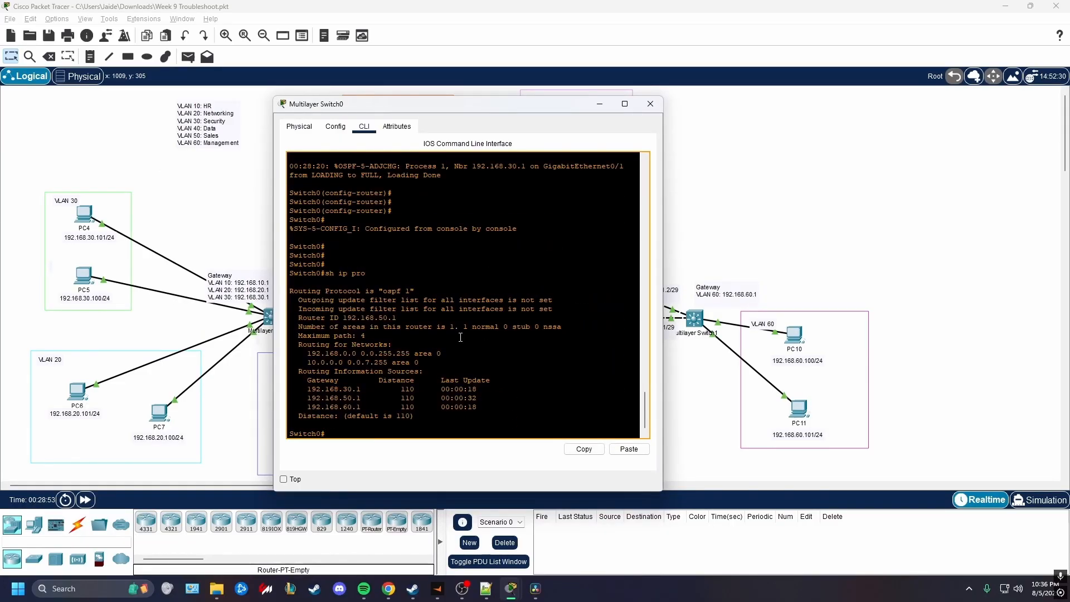
left_click(702, 412)
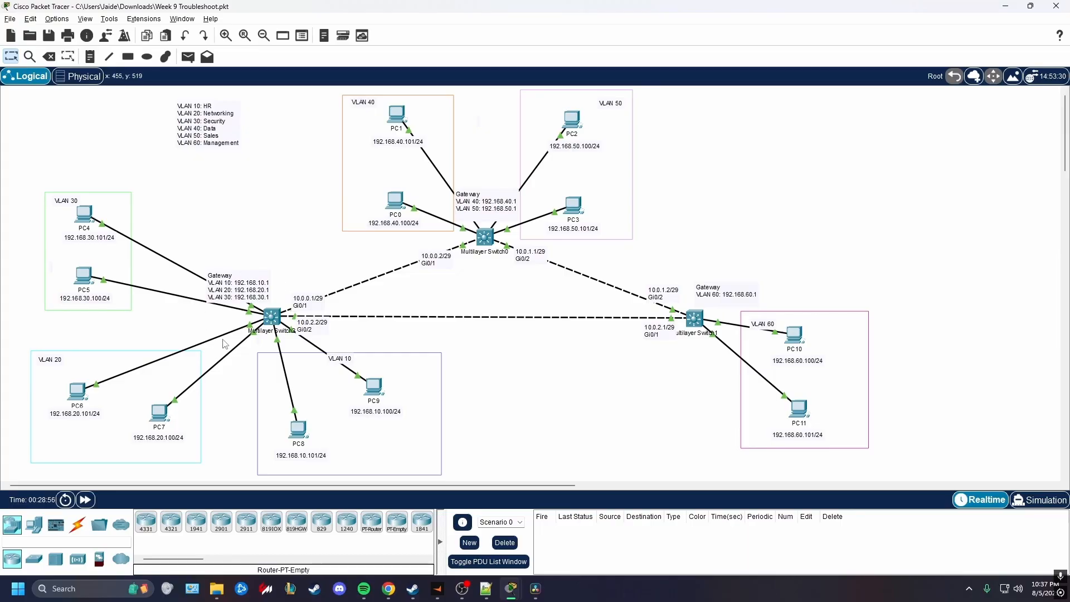
Review the 10.0.0.0 0.0.7.255 area 0 statement in Switch2's protocol output against the topology
left_click(268, 316)
left_click_drag(295, 151, 632, 134)
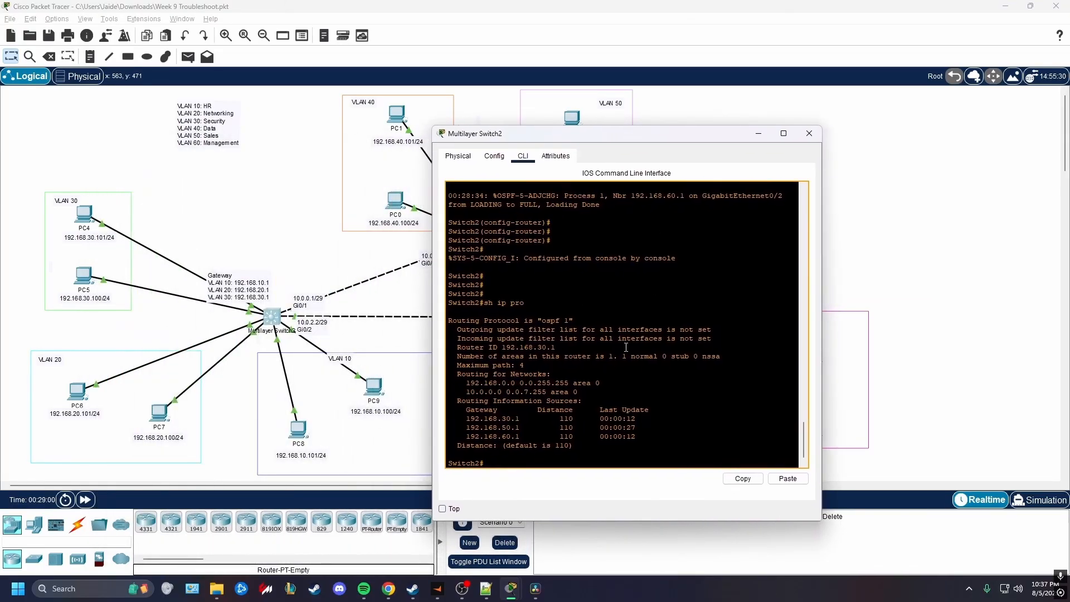
left_click_drag(578, 391, 466, 393)
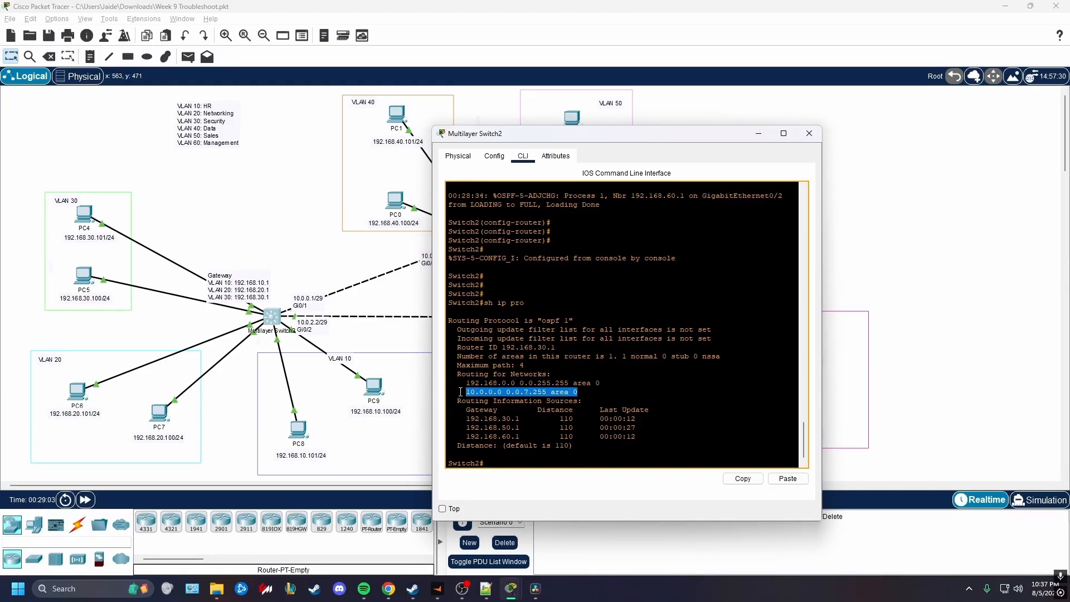
left_click(365, 277)
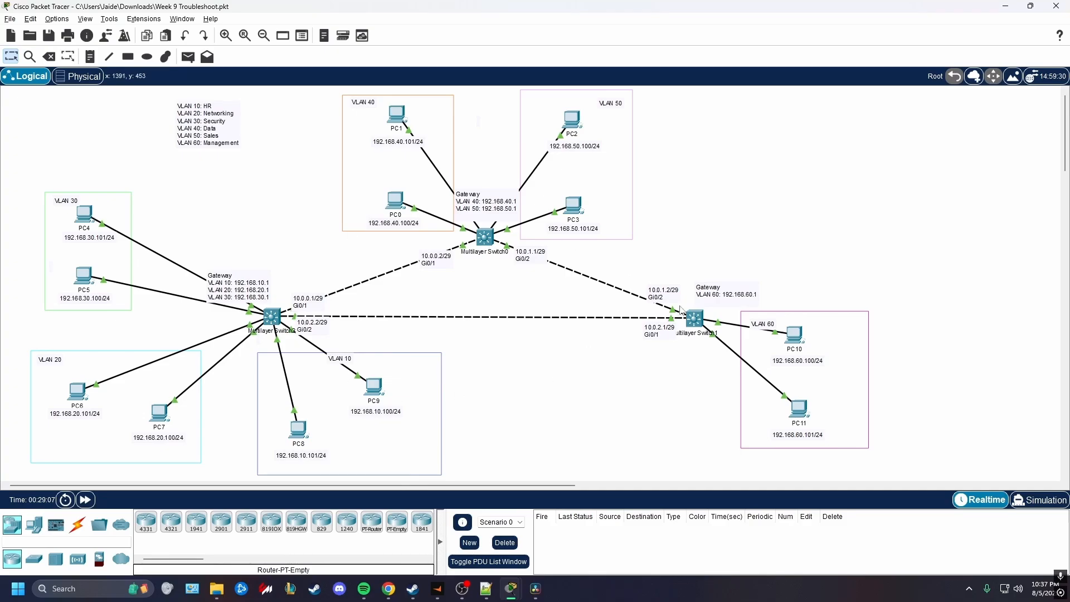
Display Switch2's routing table with "sh ip route"
left_click(270, 315)
left_click(652, 308)
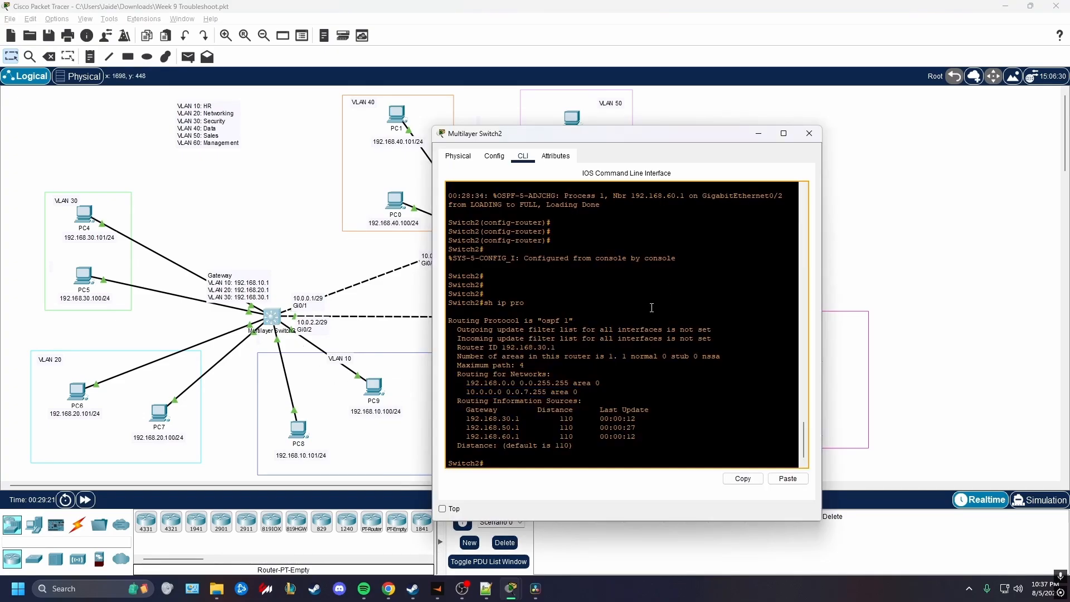
key("Return")
key("Return")
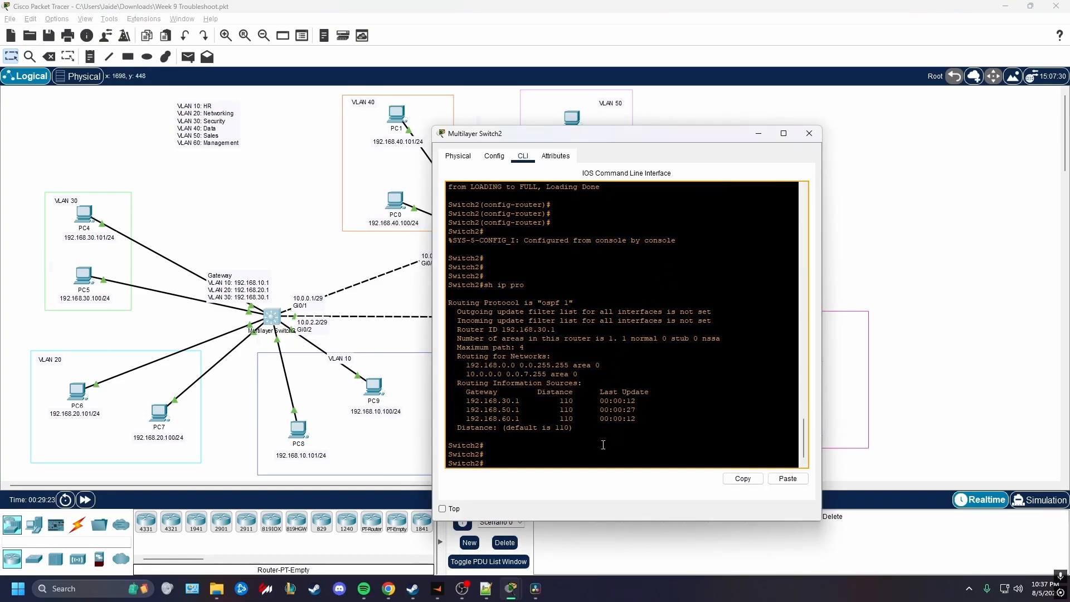
type("sh ip route")
key("Return")
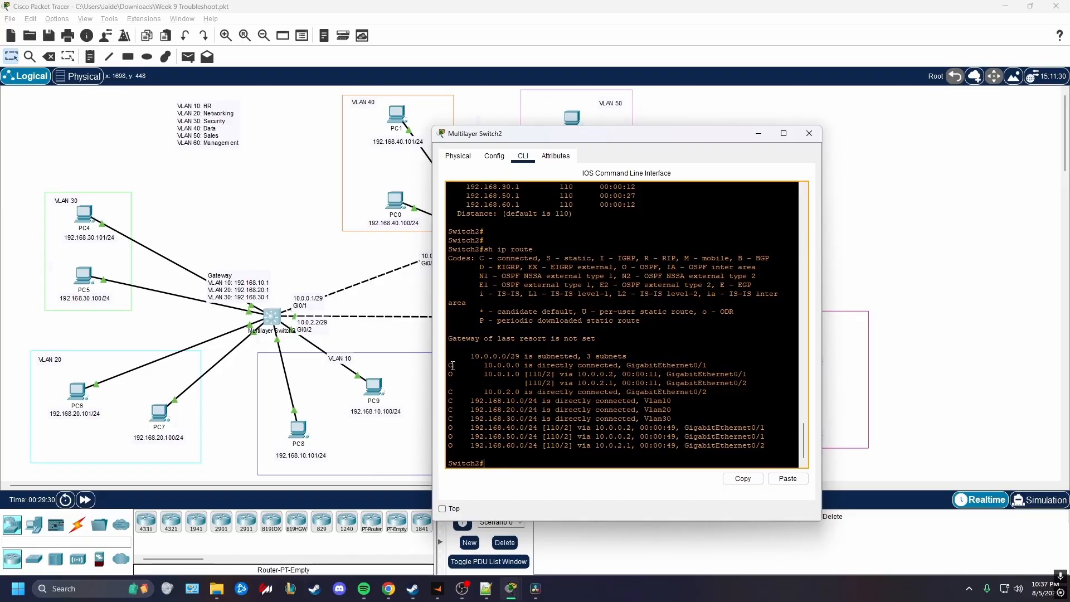
Examine the 10.0.0.0, 10.0.1.0 and 10.0.2.0 routes in Switch2's routing table against the inter-switch links in the topology
left_click_drag(480, 365, 520, 366)
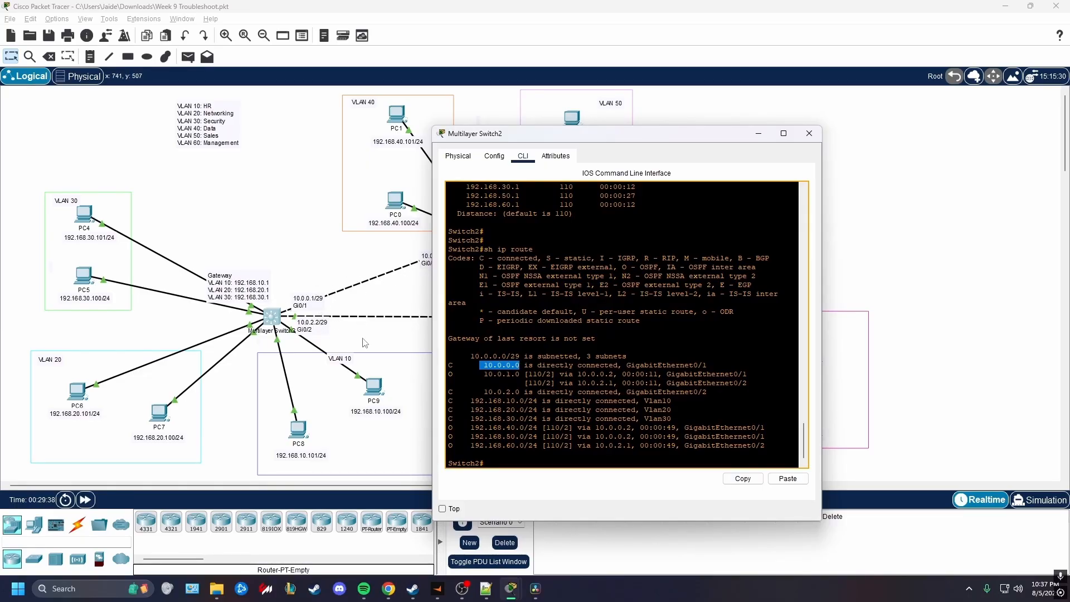
left_click_drag(450, 374, 522, 374)
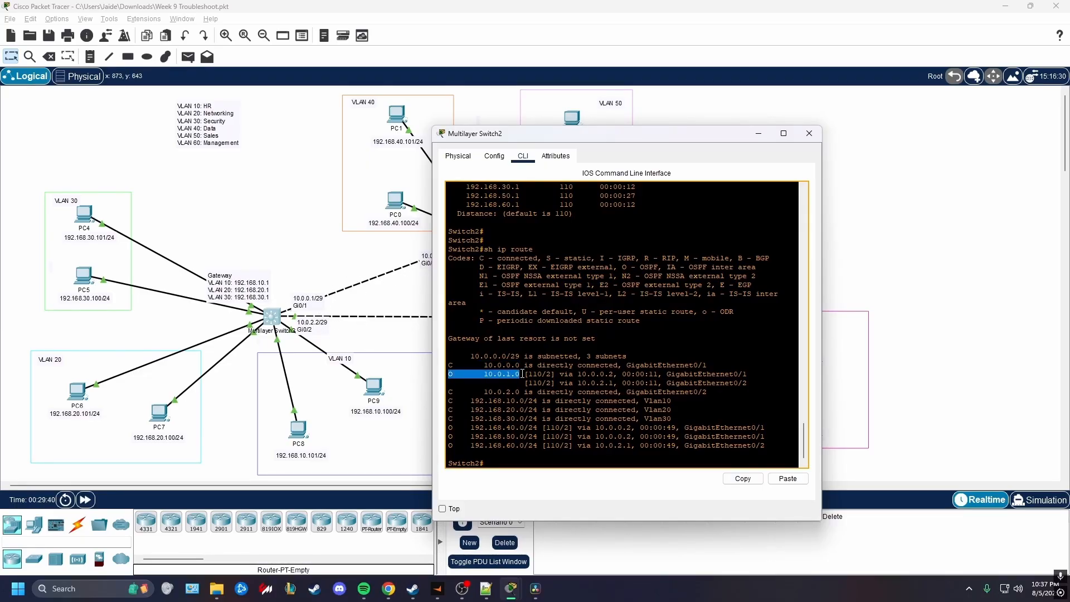
left_click(392, 301)
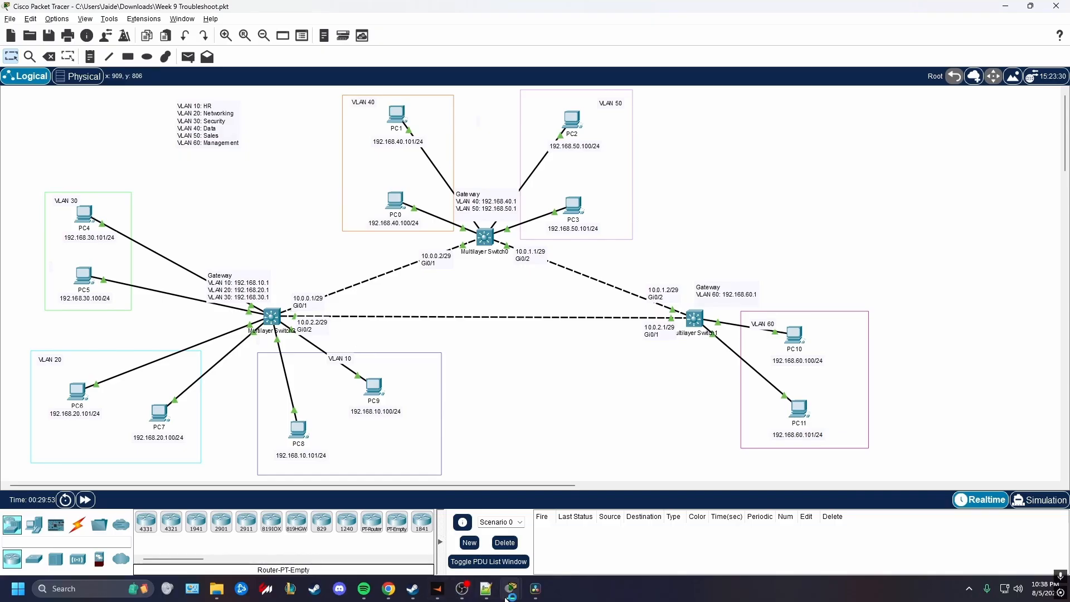
mouse_move(511, 589)
mouse_move(512, 538)
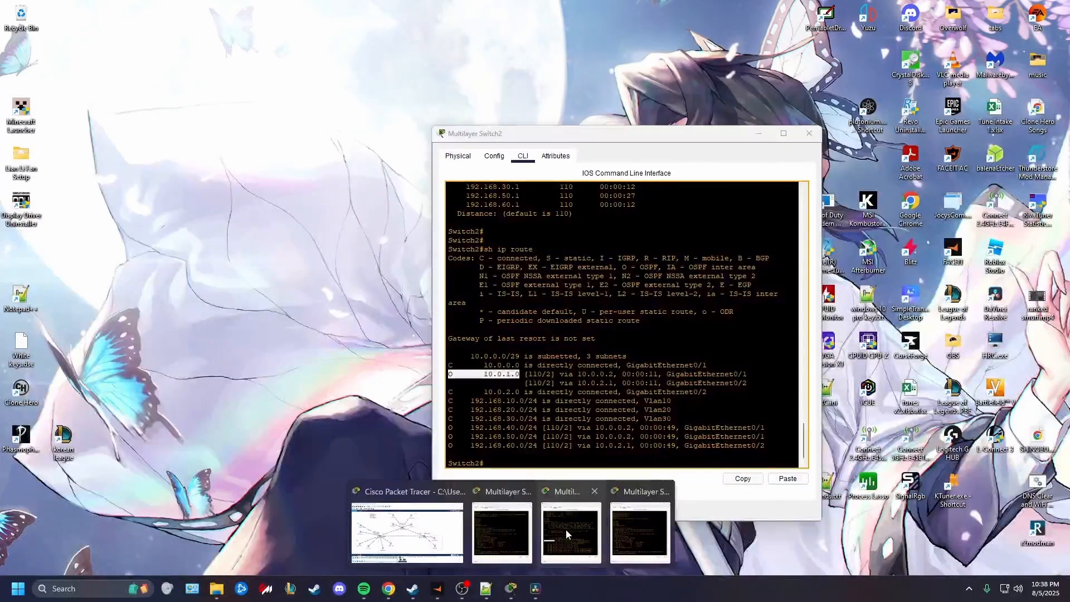
left_click(566, 530)
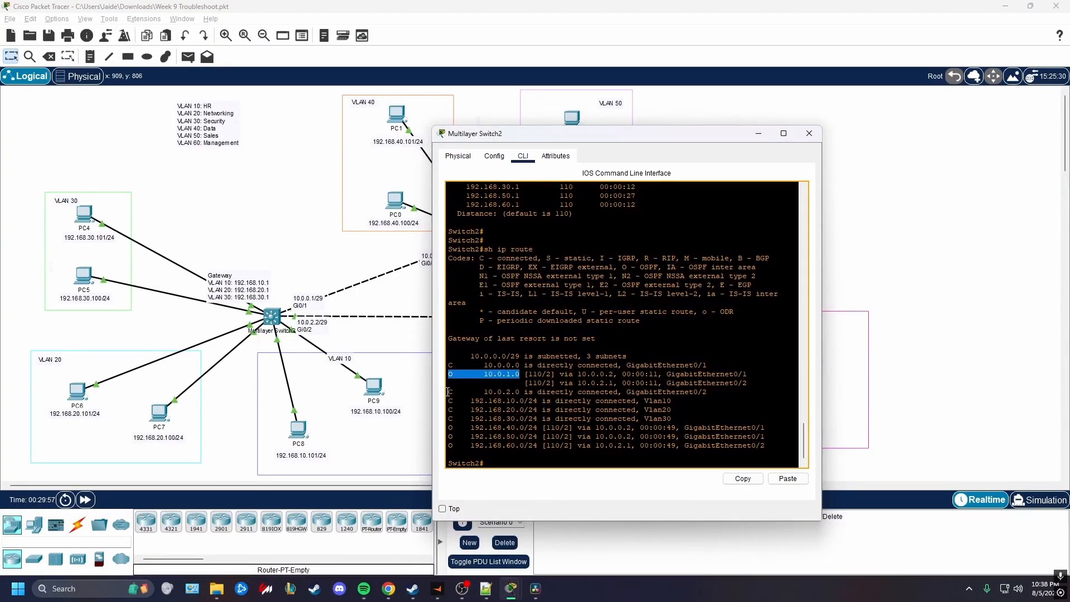
left_click_drag(449, 392, 518, 392)
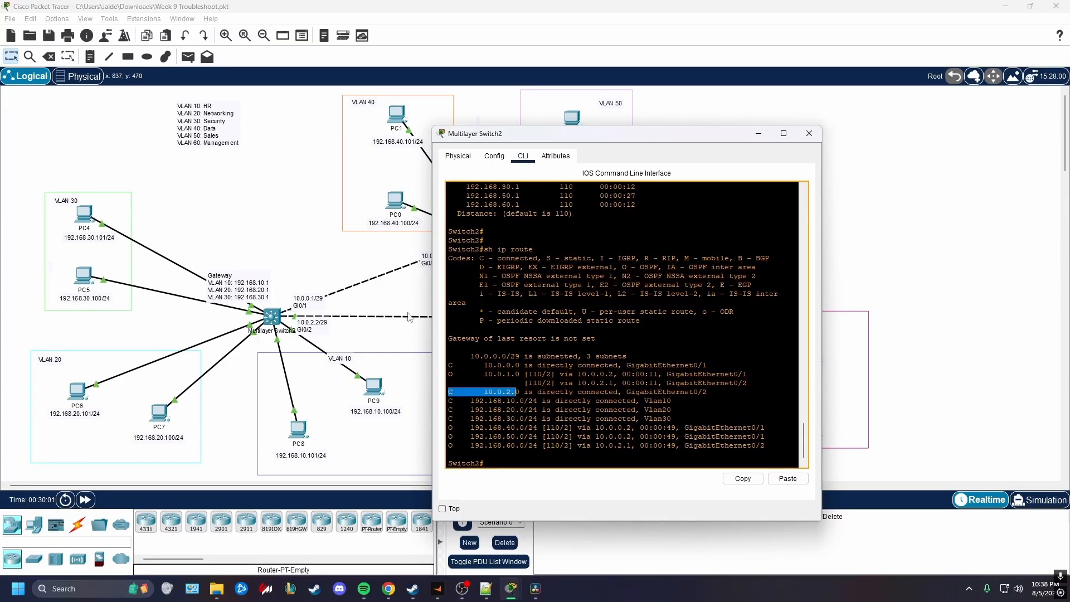
left_click(403, 302)
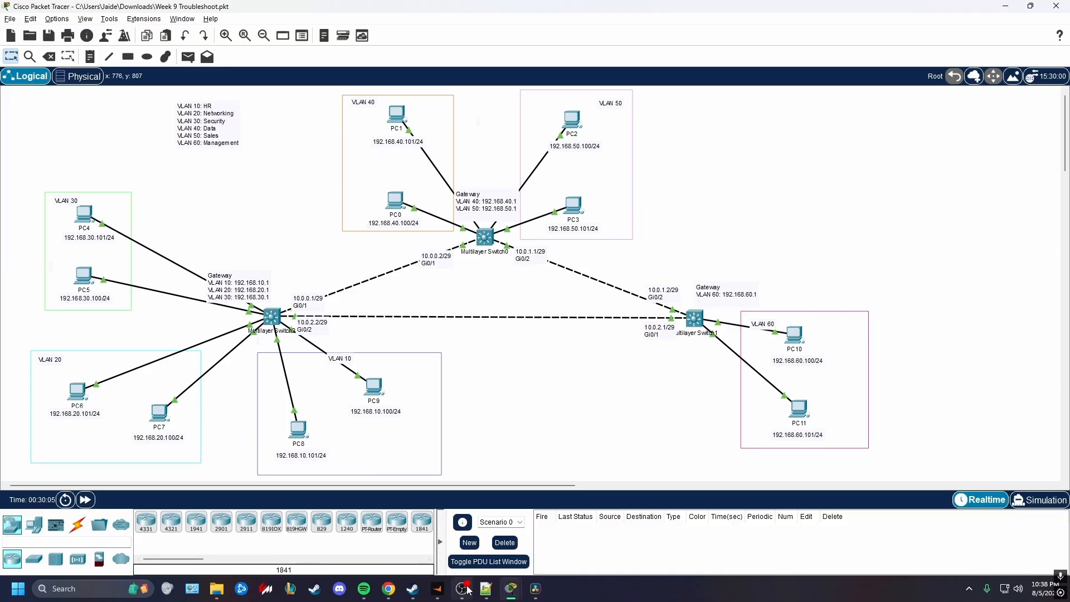
Examine Switch2's directly connected routes for VLANs 10, 20 and 30 in the routing table
mouse_move(510, 593)
left_click(535, 530)
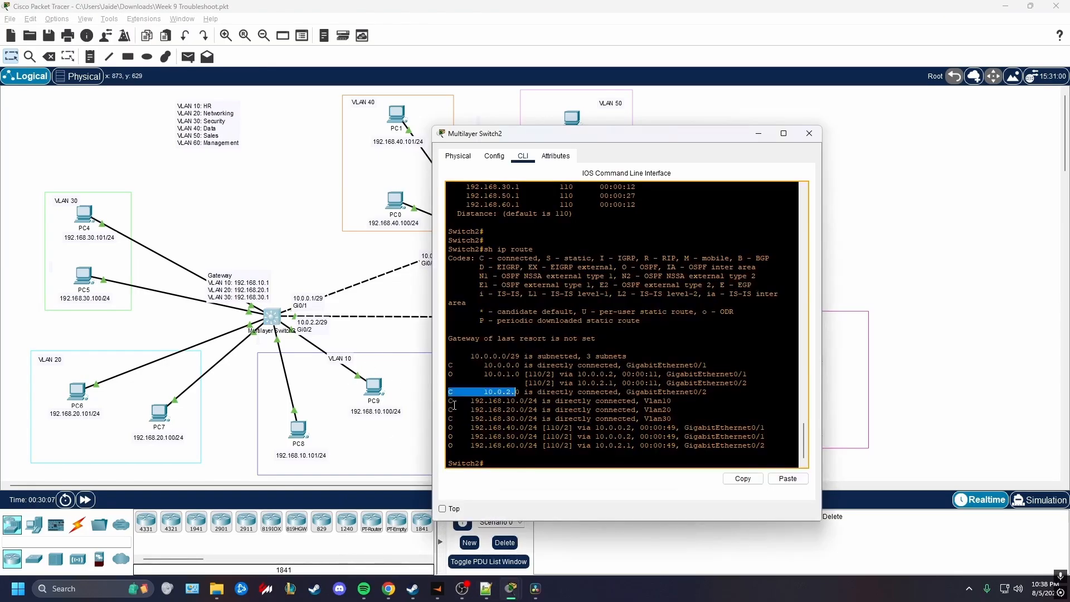
left_click_drag(449, 400, 543, 418)
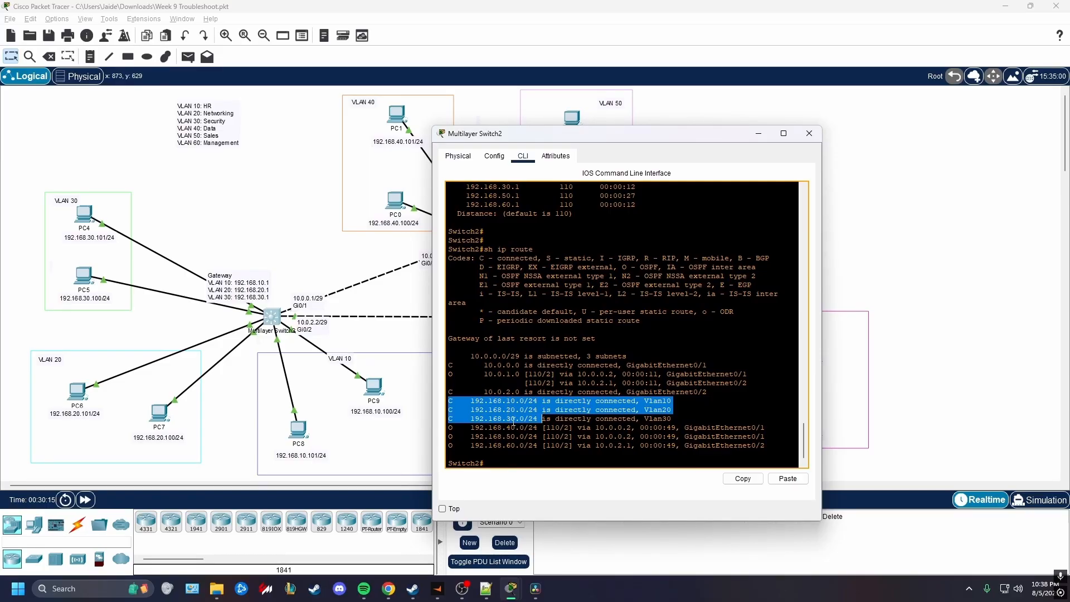
Examine Switch2's OSPF routes to 192.168.40.0, 192.168.50.0 and 192.168.60.0, comparing the VLAN 60 path and exit interface with the topology
left_click_drag(450, 428, 528, 446)
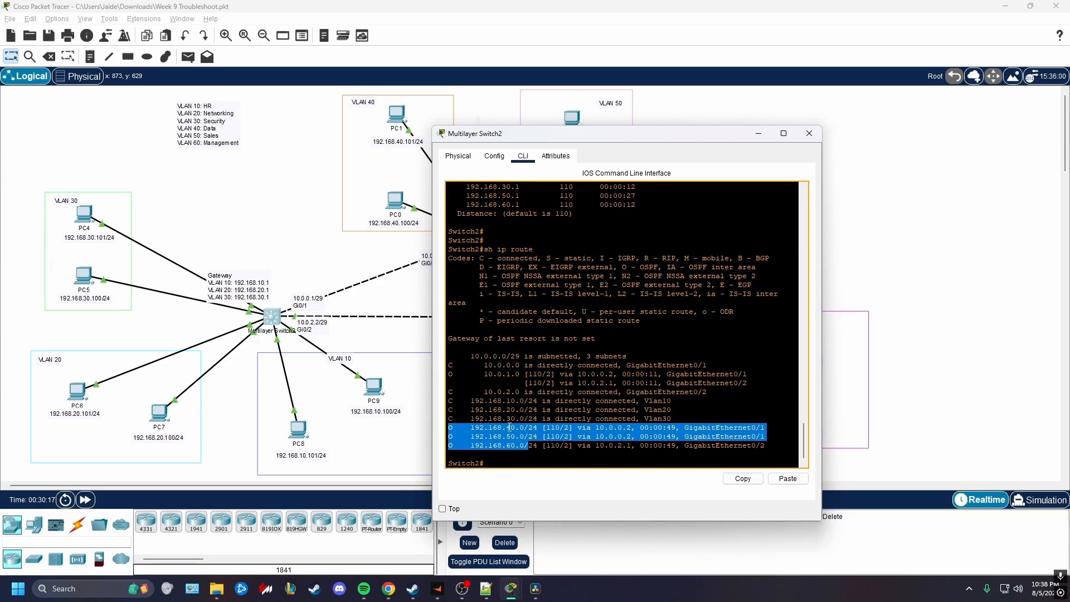
left_click(510, 450)
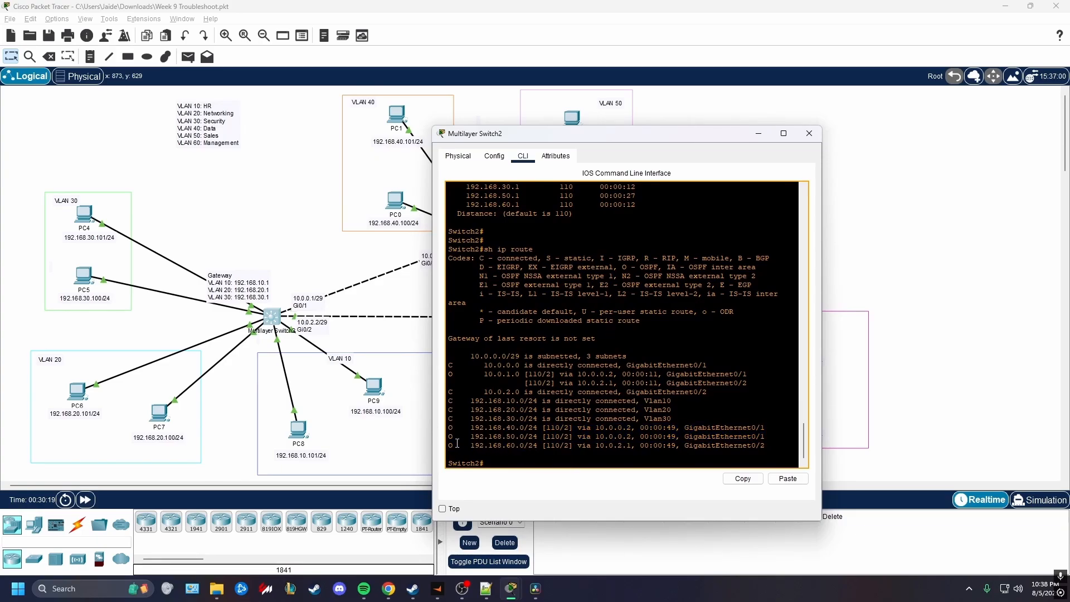
left_click_drag(448, 445, 531, 448)
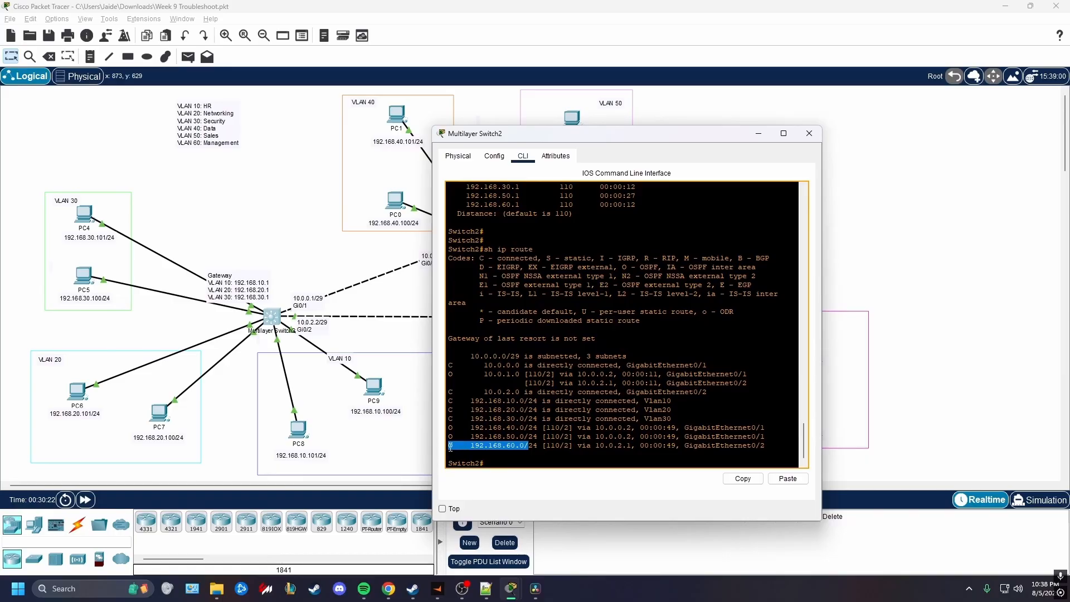
left_click_drag(515, 446, 501, 445)
left_click_drag(595, 446, 767, 446)
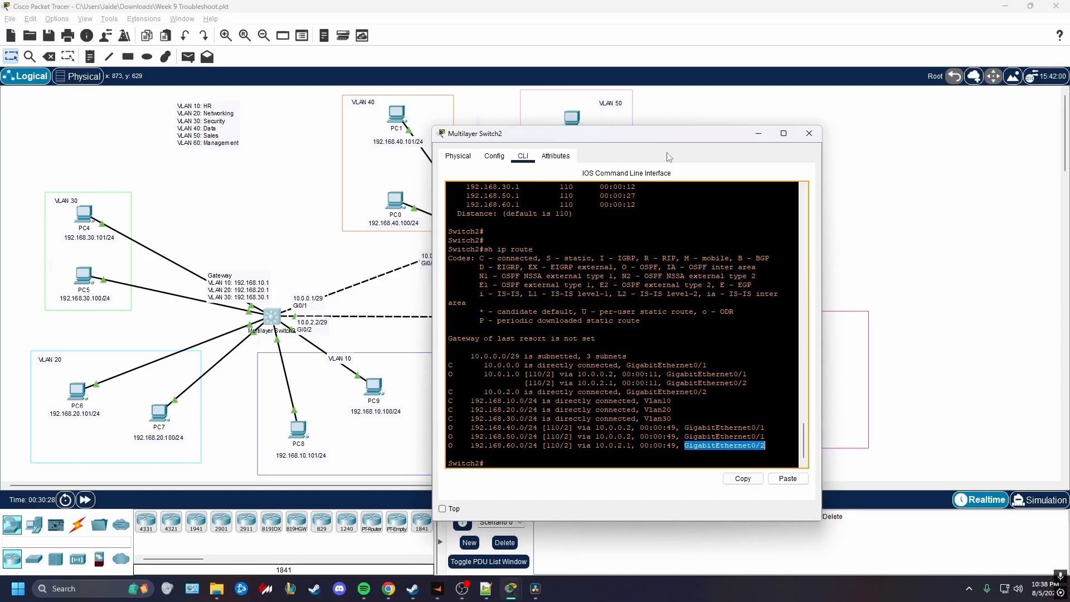
left_click_drag(661, 136, 894, 153)
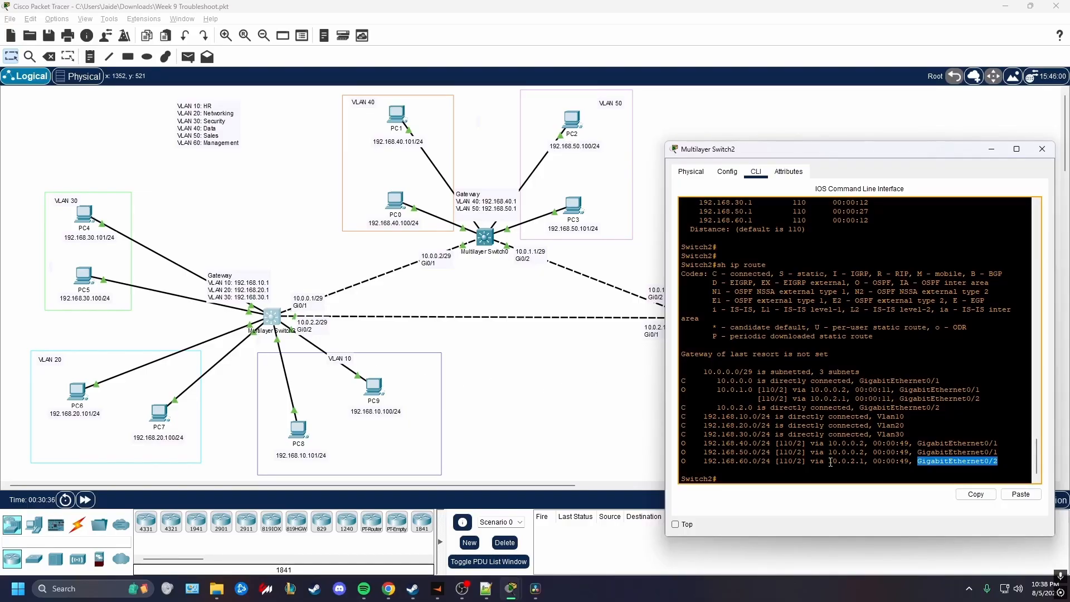
left_click(654, 370)
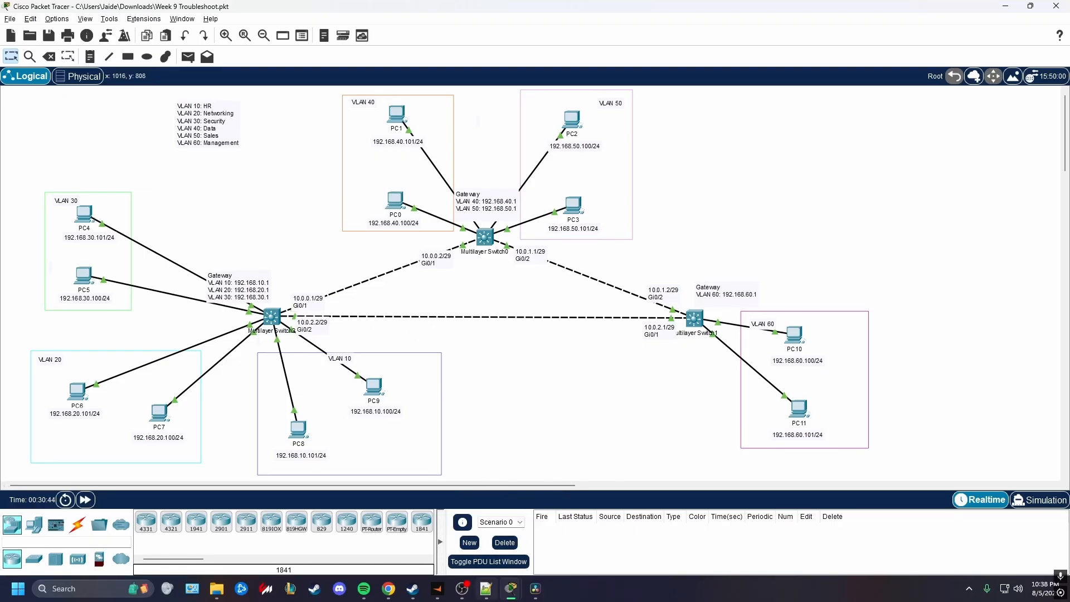
Display Multilayer Switch0's routing table with "sh ip route"
left_click(486, 244)
left_click_drag(449, 105, 532, 132)
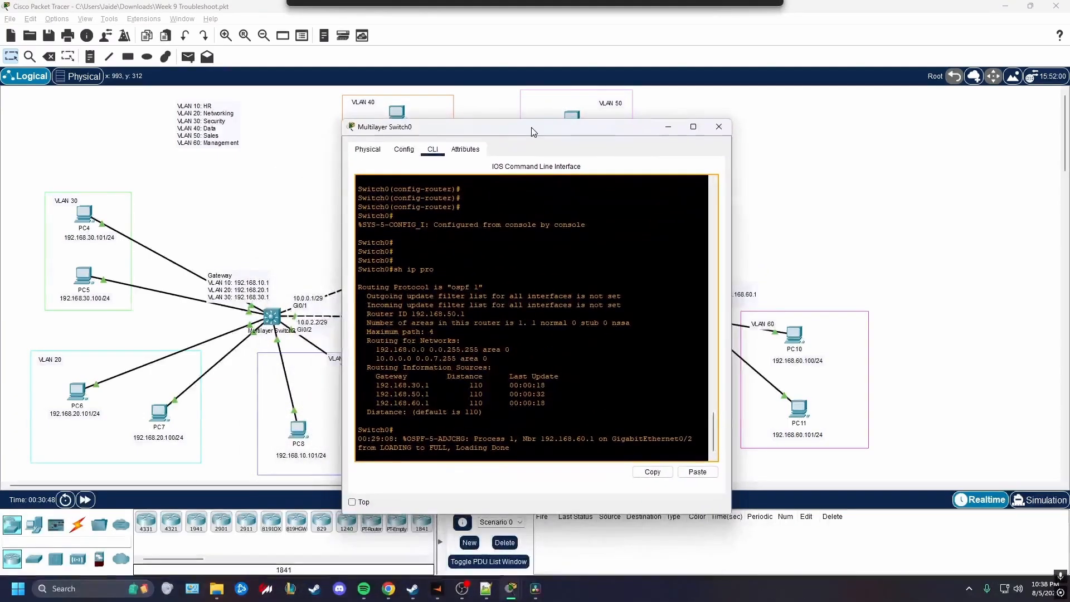
left_click(482, 403)
key("Return")
key("Return")
key("Return")
key("Return")
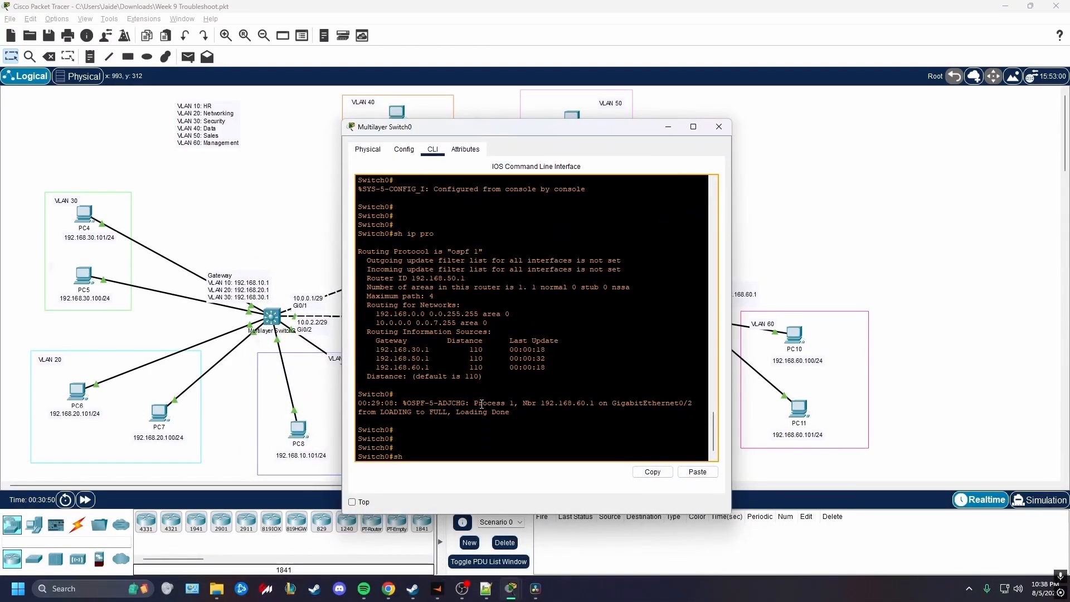
type("sh ip route")
key("Return")
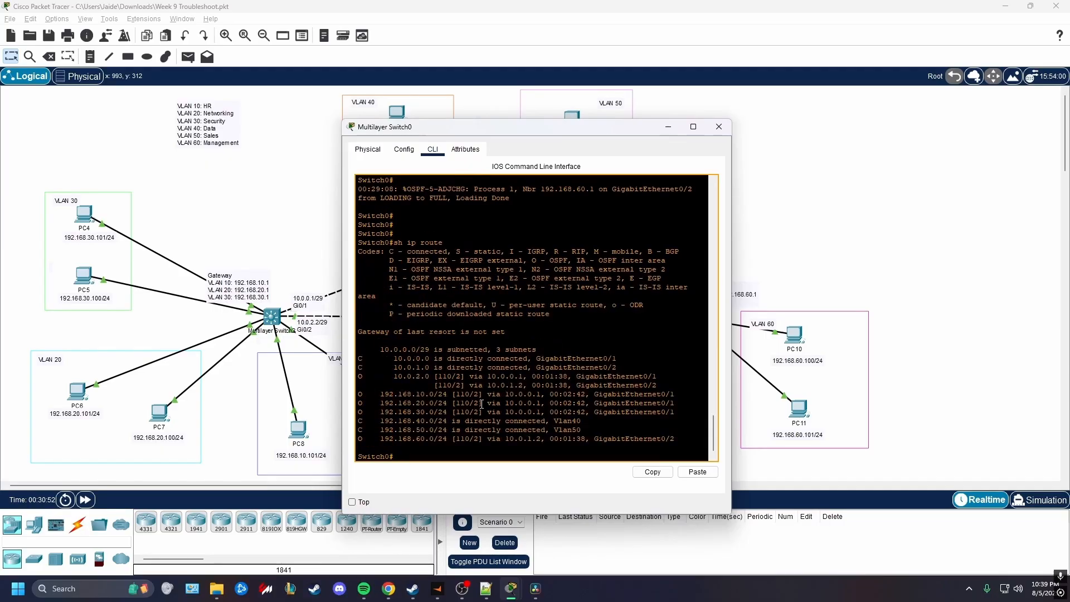
Examine the 10.0.0.0, 10.0.1.0 and 10.0.2.0 routes in Switch0's routing table against the inter-switch links in the topology
left_click_drag(573, 138, 835, 151)
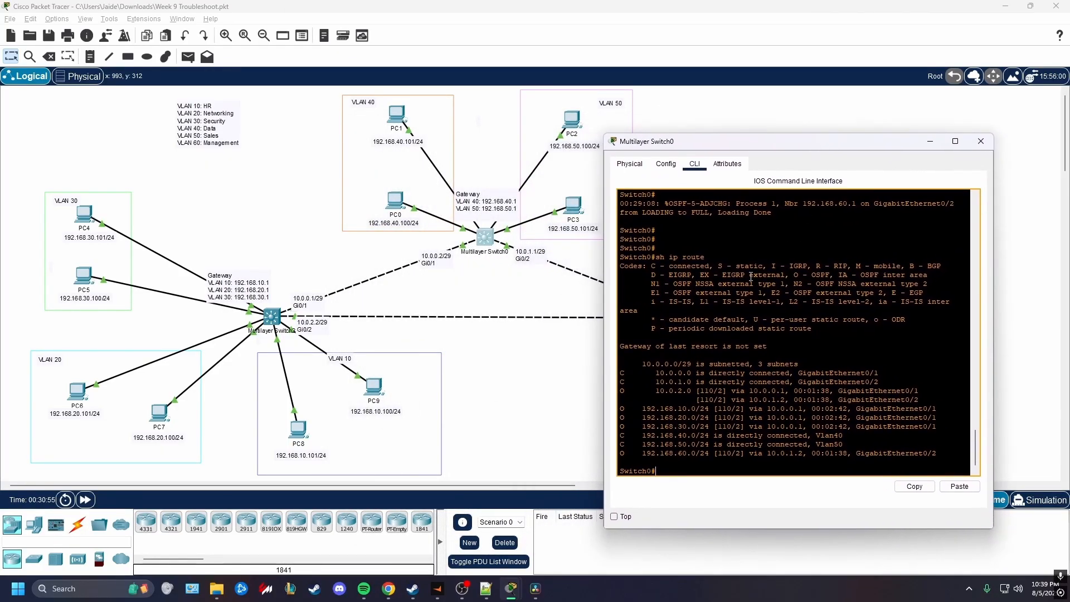
left_click_drag(620, 372, 920, 400)
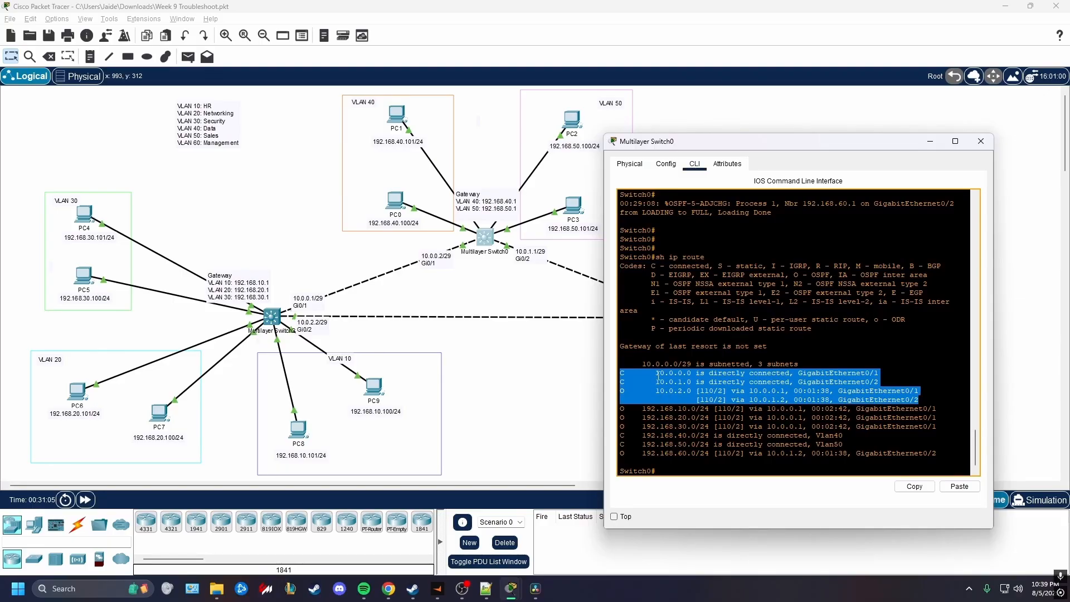
left_click_drag(621, 374, 692, 373)
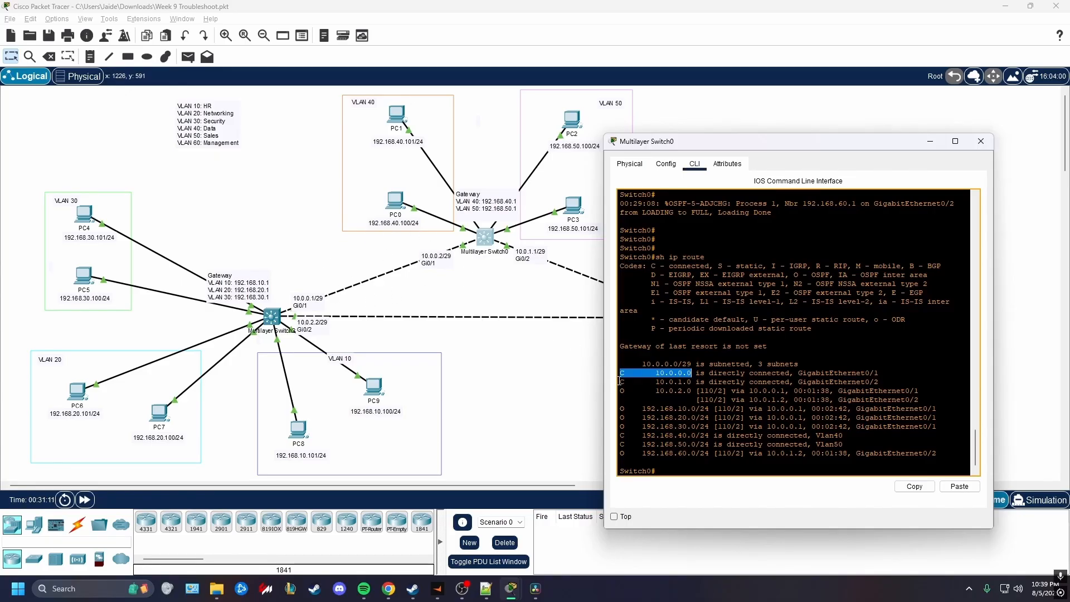
left_click_drag(620, 382, 692, 383)
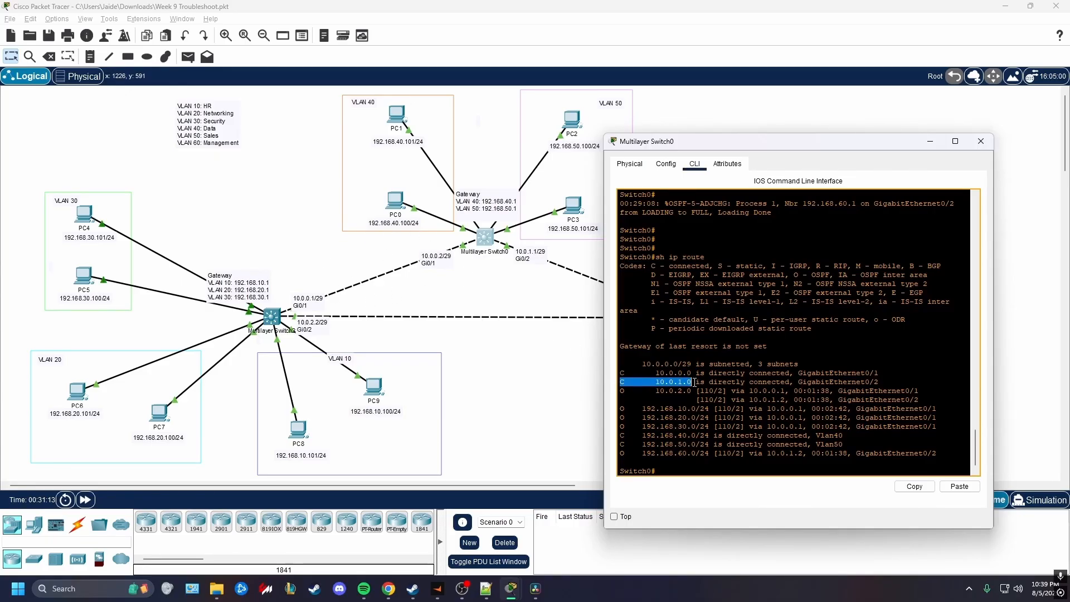
left_click(551, 374)
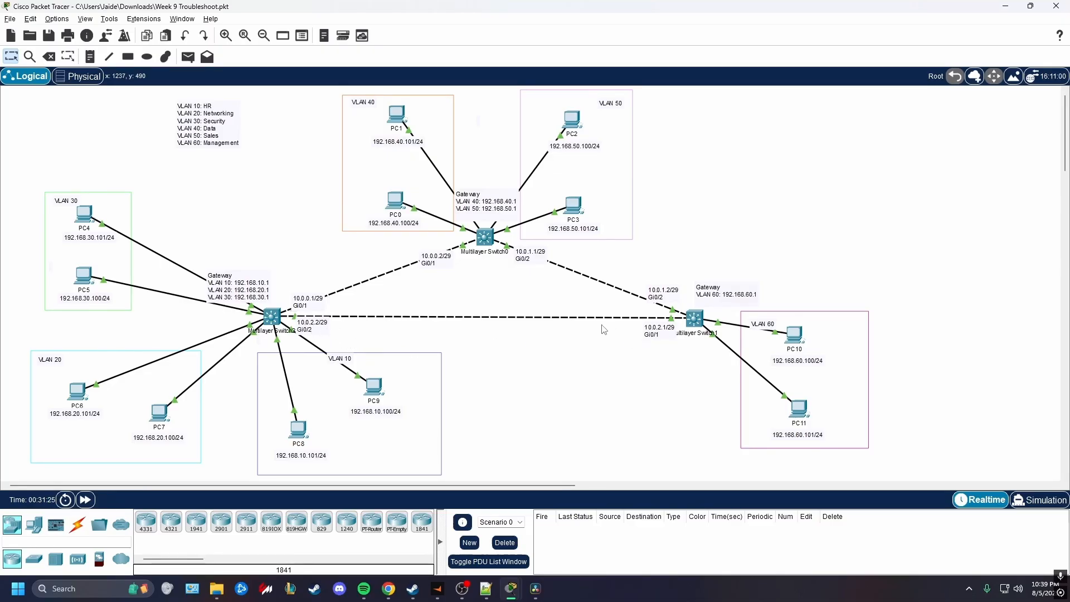
key("alt+Tab")
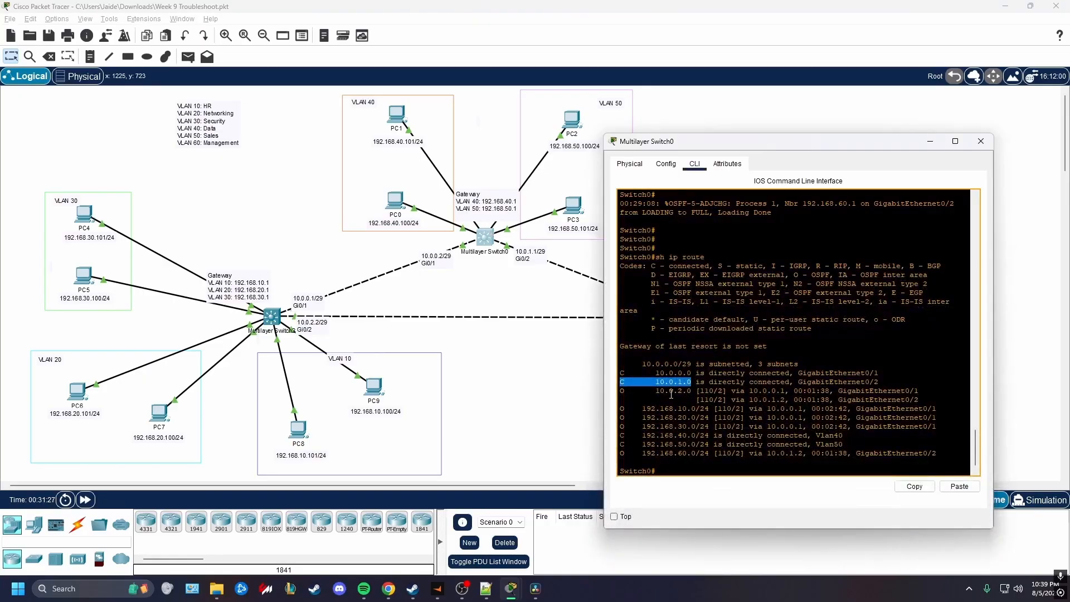
left_click_drag(620, 390, 919, 399)
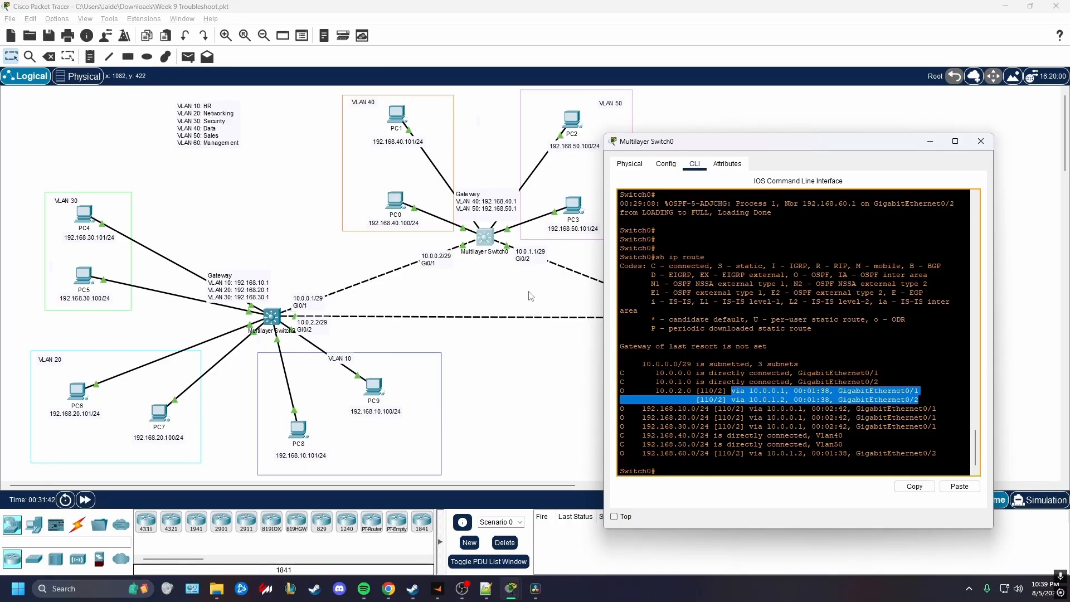
left_click(552, 307)
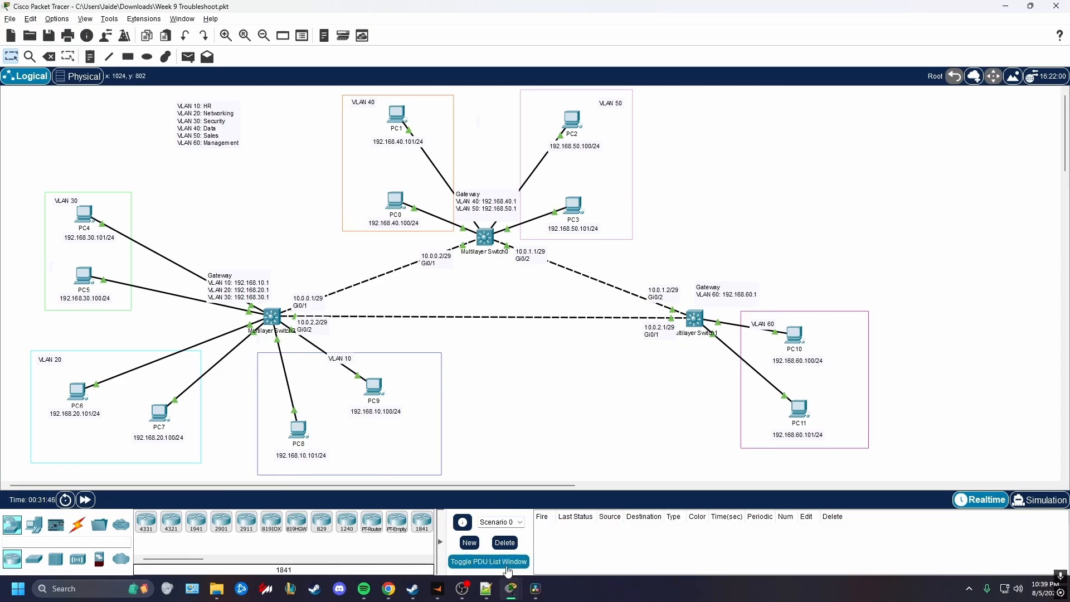
left_click(486, 238)
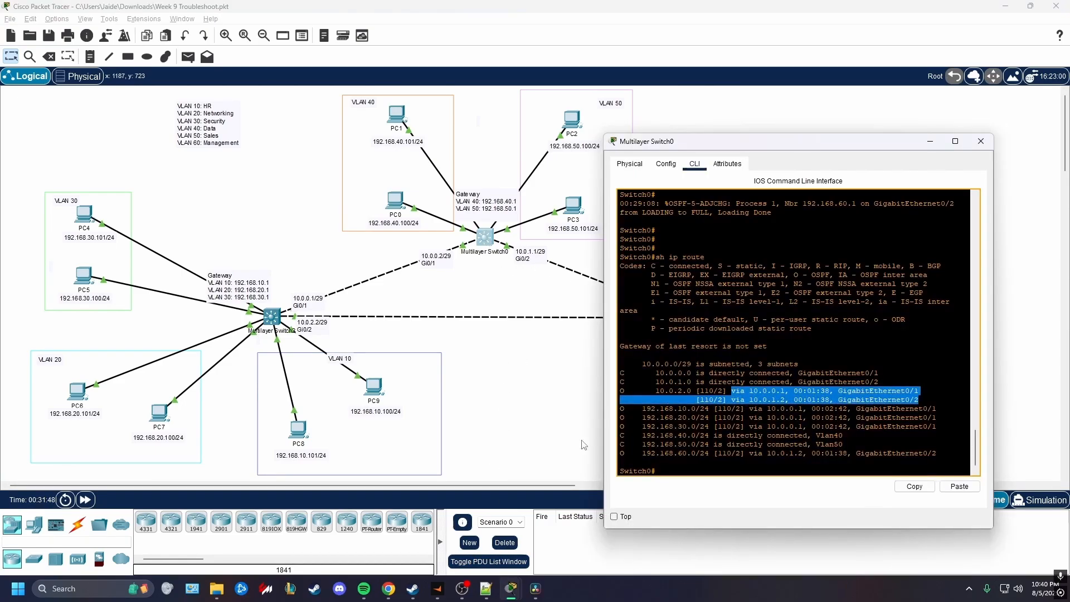
Examine Switch0's routes to the VLAN 10 through VLAN 60 networks, comparing their next hops with the topology
left_click_drag(621, 409, 939, 427)
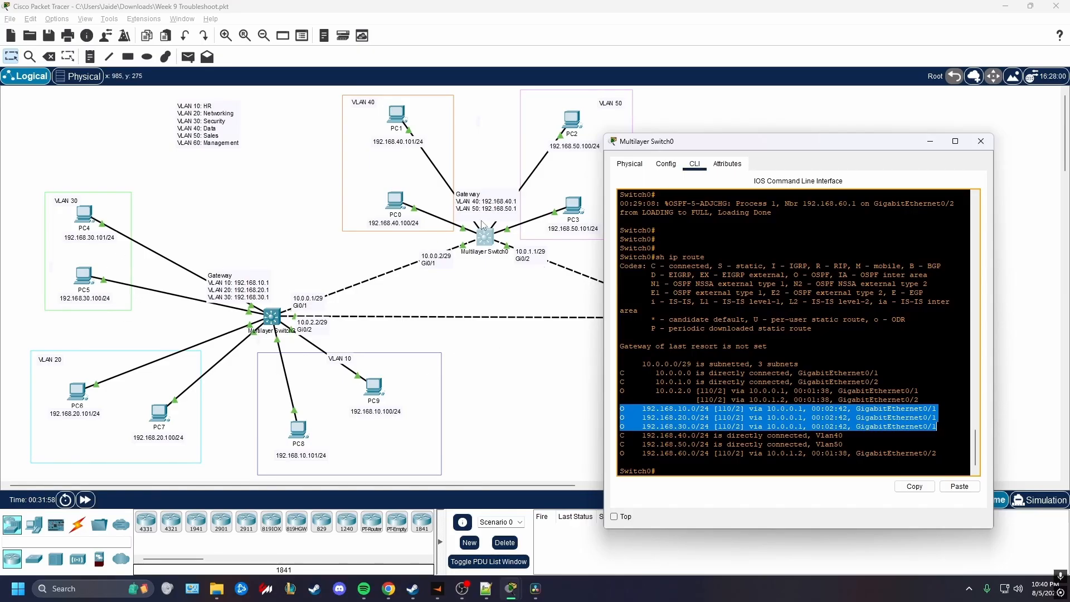
left_click_drag(621, 435, 844, 446)
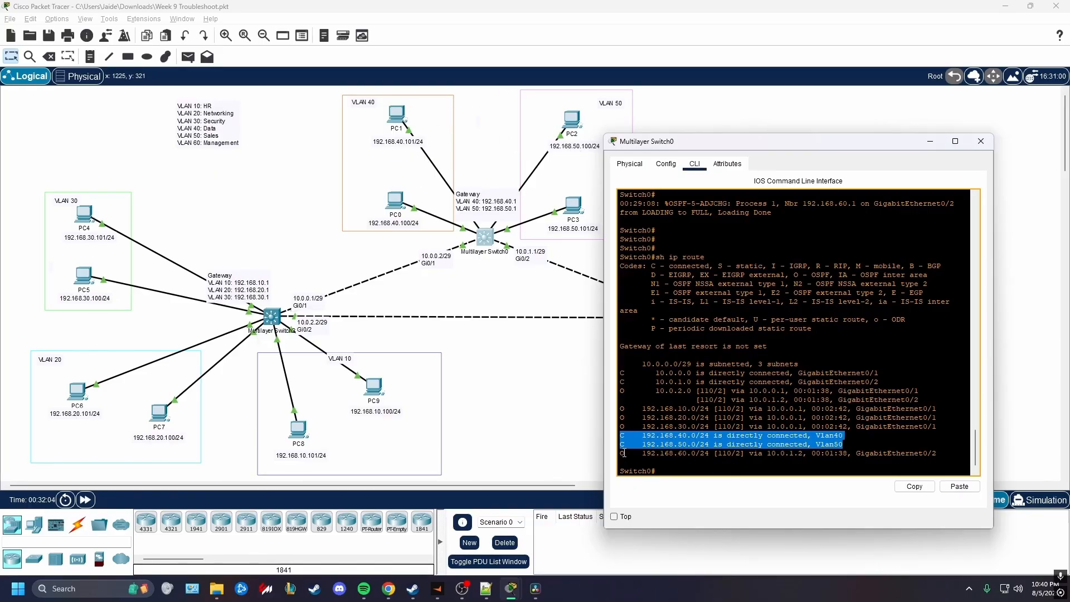
left_click_drag(621, 453, 879, 462)
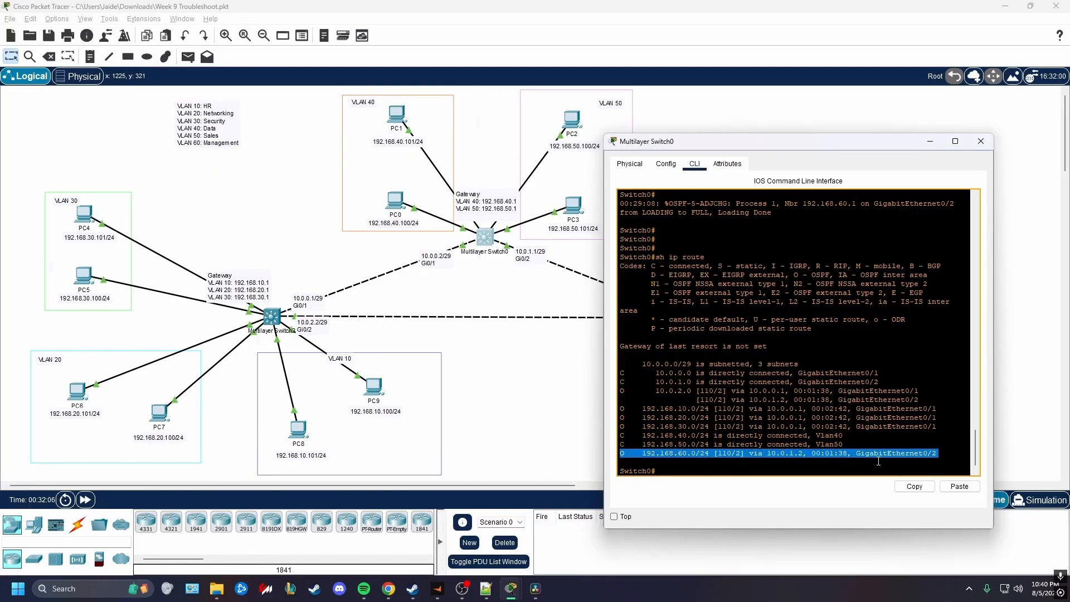
left_click(481, 353)
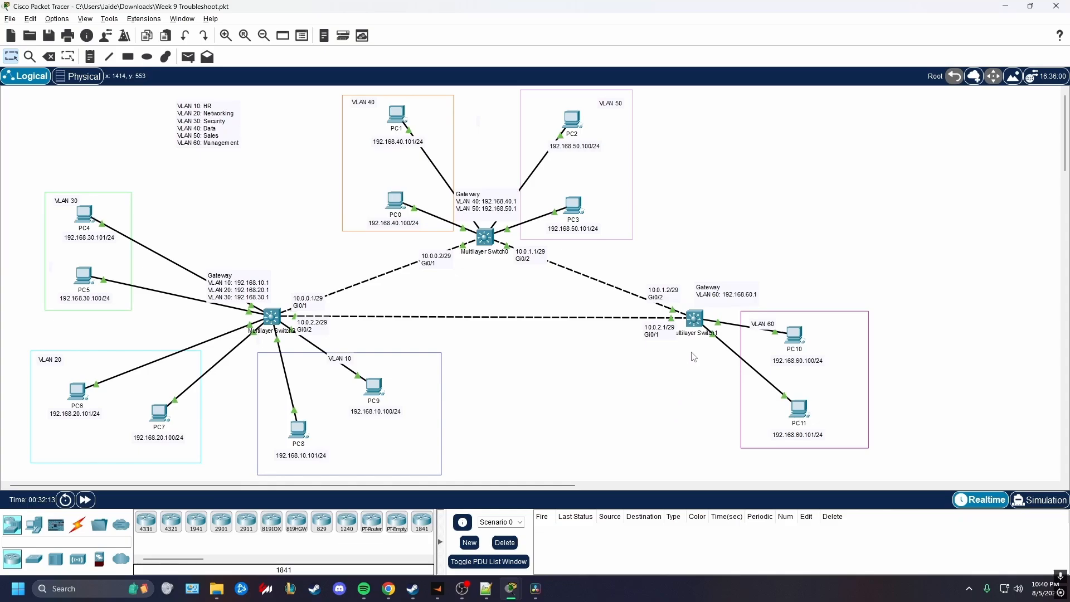
Display Multilayer Switch1's routing table with "sh ip route"
left_click(697, 323)
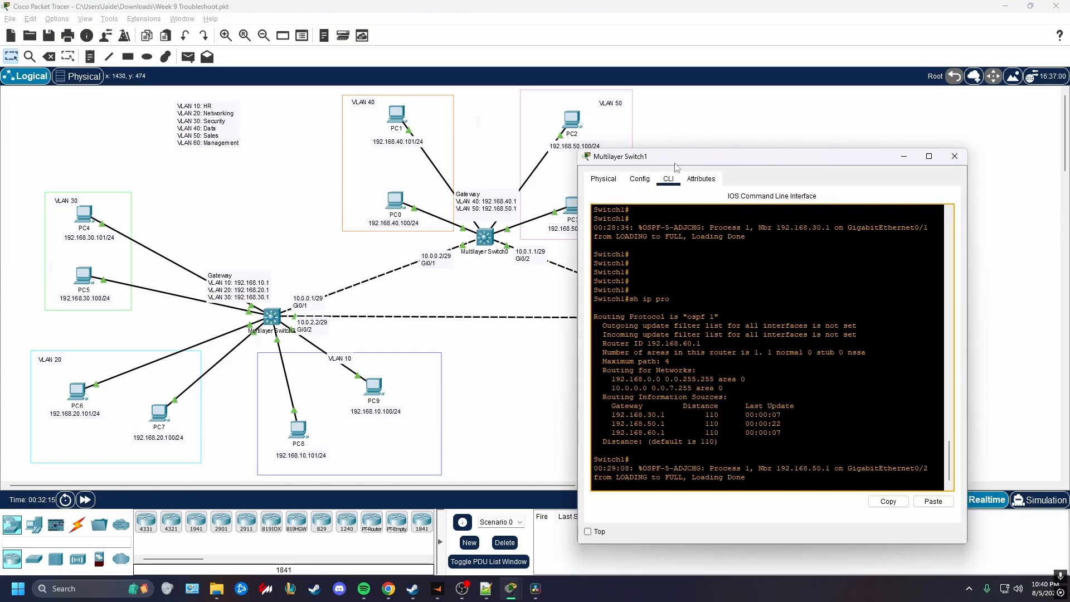
left_click_drag(676, 167, 377, 136)
left_click(417, 384)
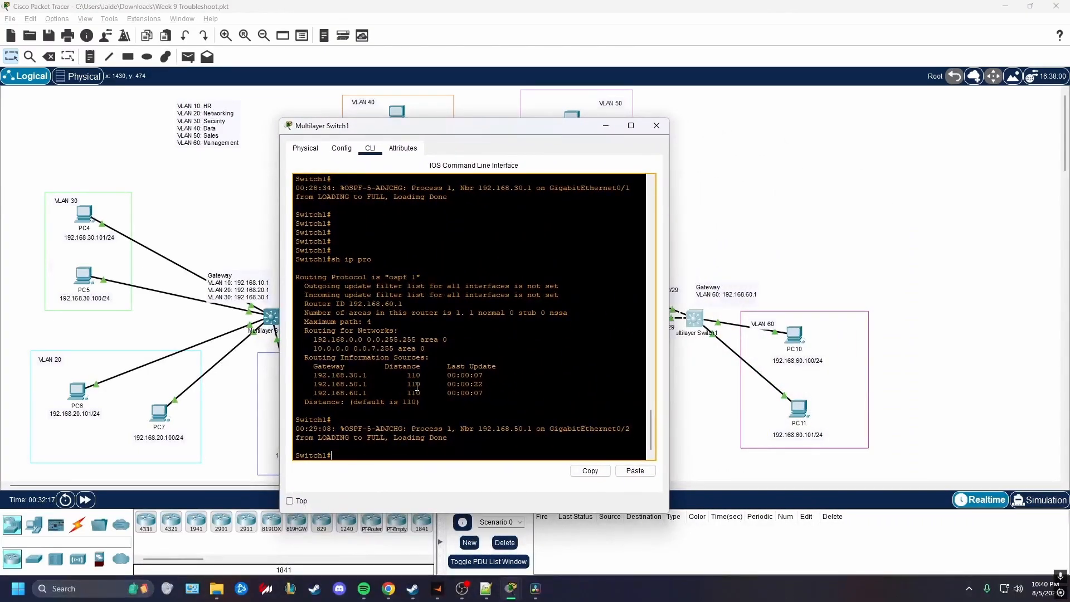
key("Return")
key("Return")
key("Return")
key("Return")
left_click_drag(474, 136, 334, 140)
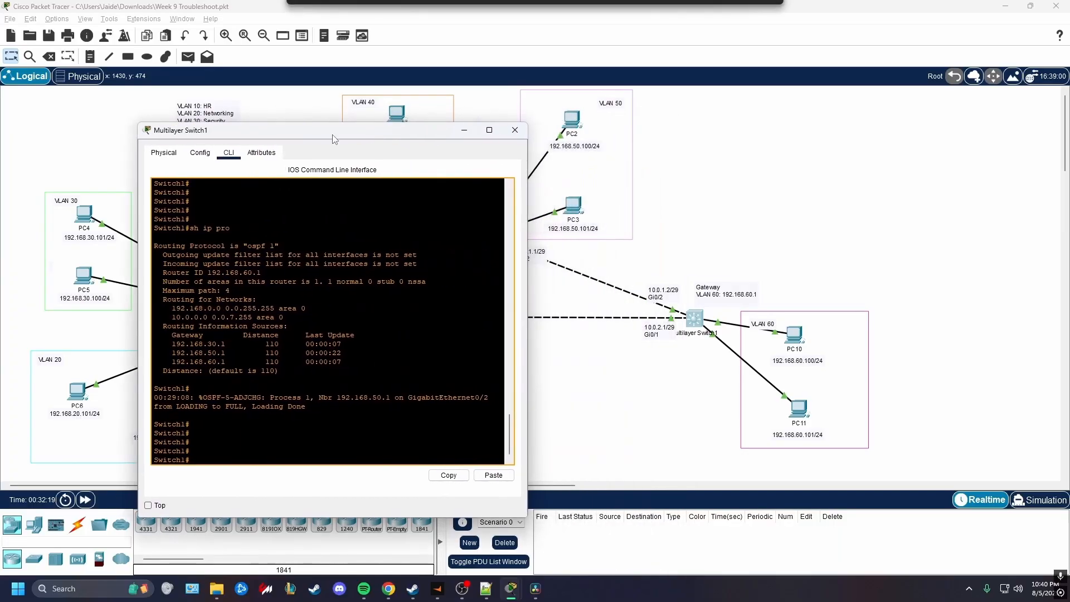
type("sh ip route")
key("Return")
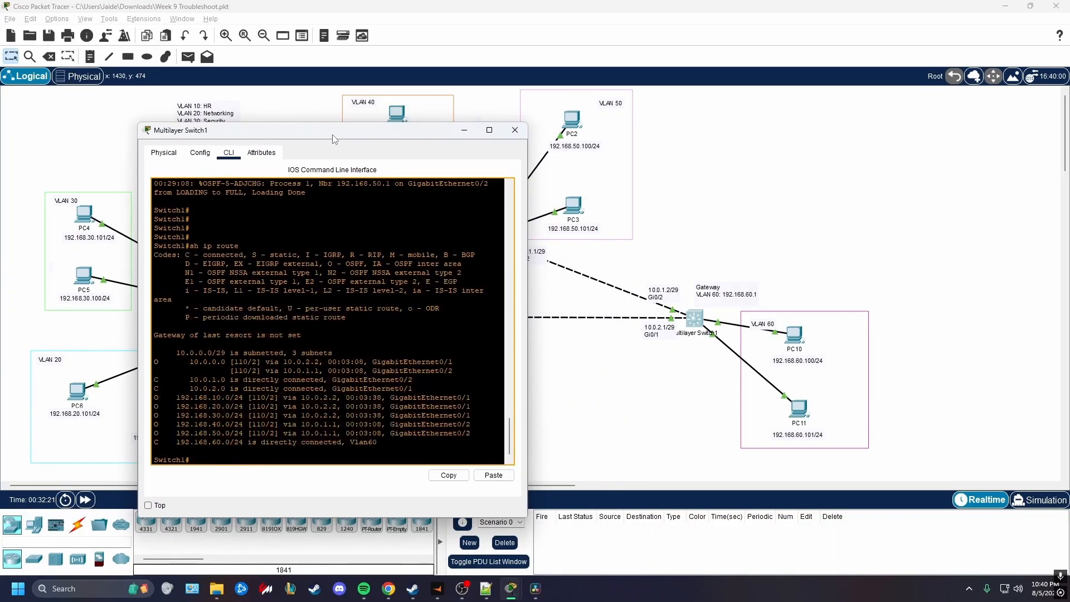
Examine the 10.0.0.0, 10.0.1.0 and 10.0.2.0 routes in Switch1's routing table against the inter-switch links in the topology
left_click_drag(154, 361, 410, 387)
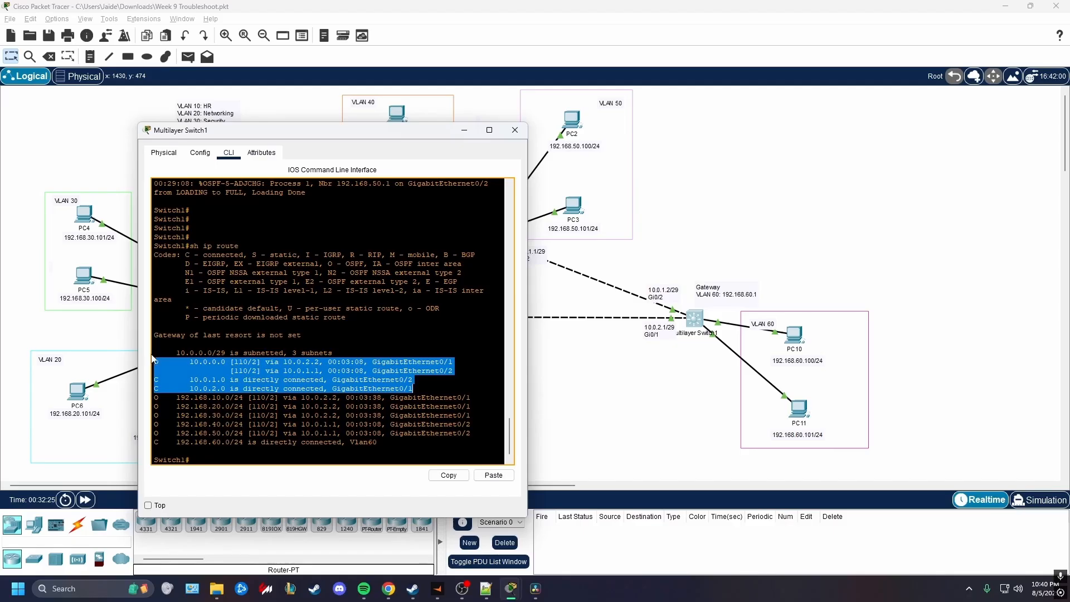
left_click_drag(363, 138, 901, 160)
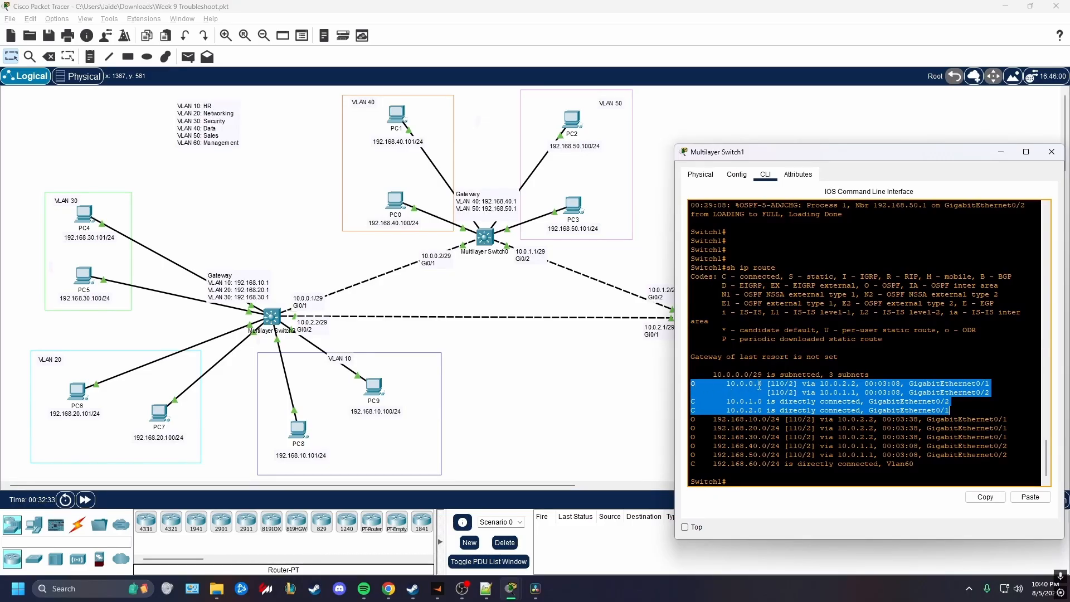
left_click_drag(772, 160, 853, 171)
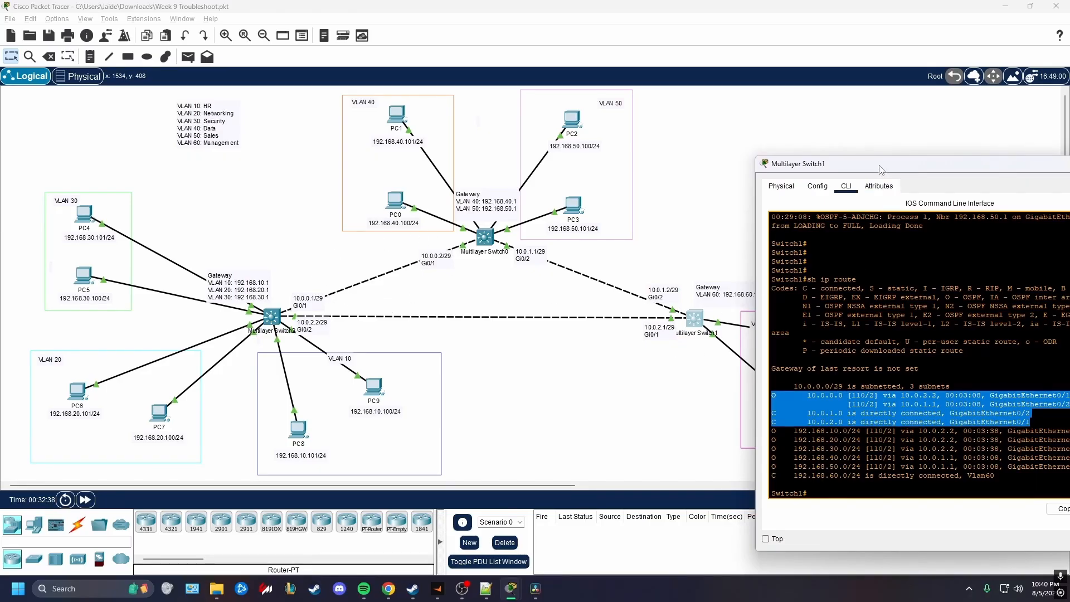
left_click_drag(880, 168, 795, 153)
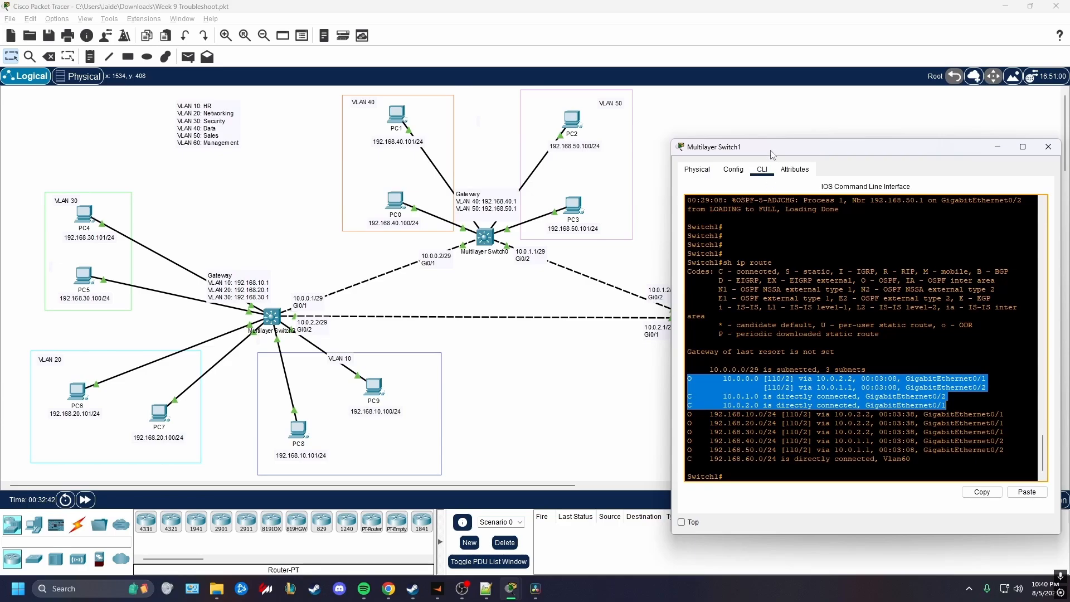
left_click_drag(772, 154, 855, 163)
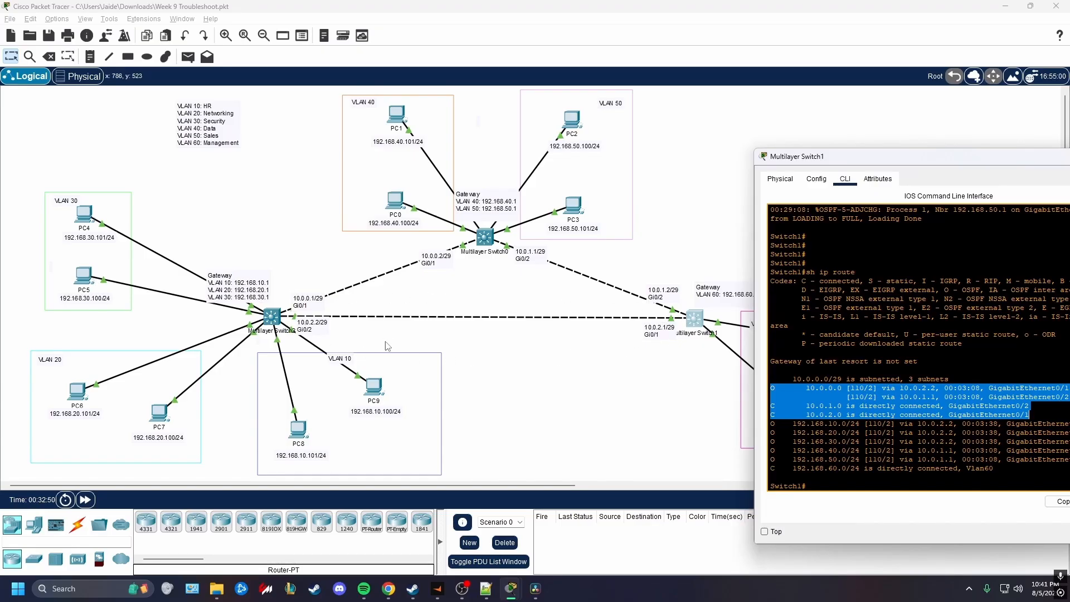
Examine Switch1's OSPF routes to the 192.168.10.0 through 192.168.50.0 VLAN networks in the routing table
left_click_drag(851, 161, 711, 111)
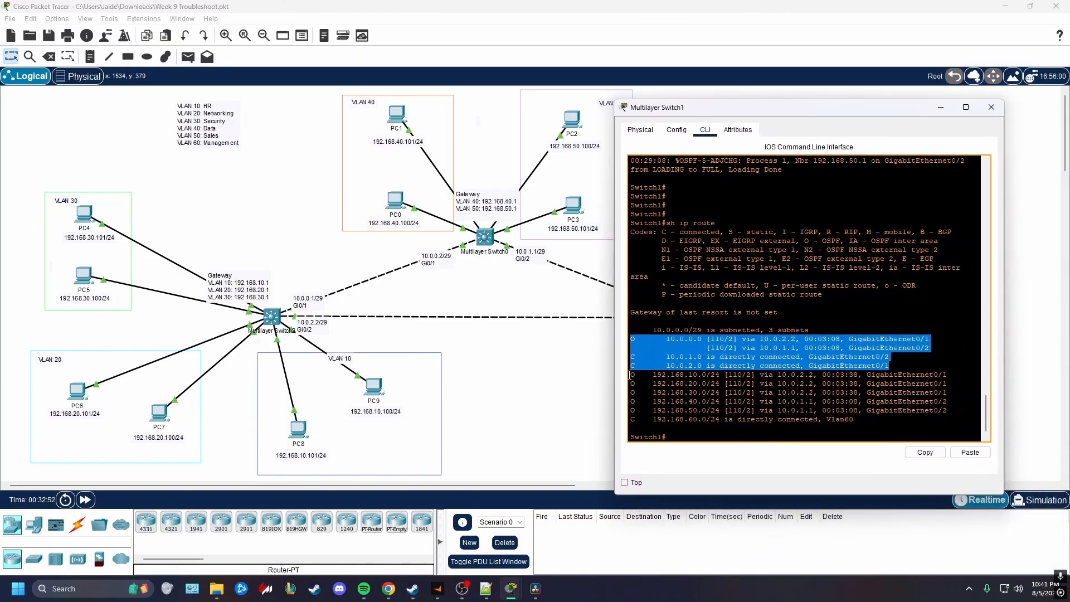
left_click_drag(630, 375, 953, 400)
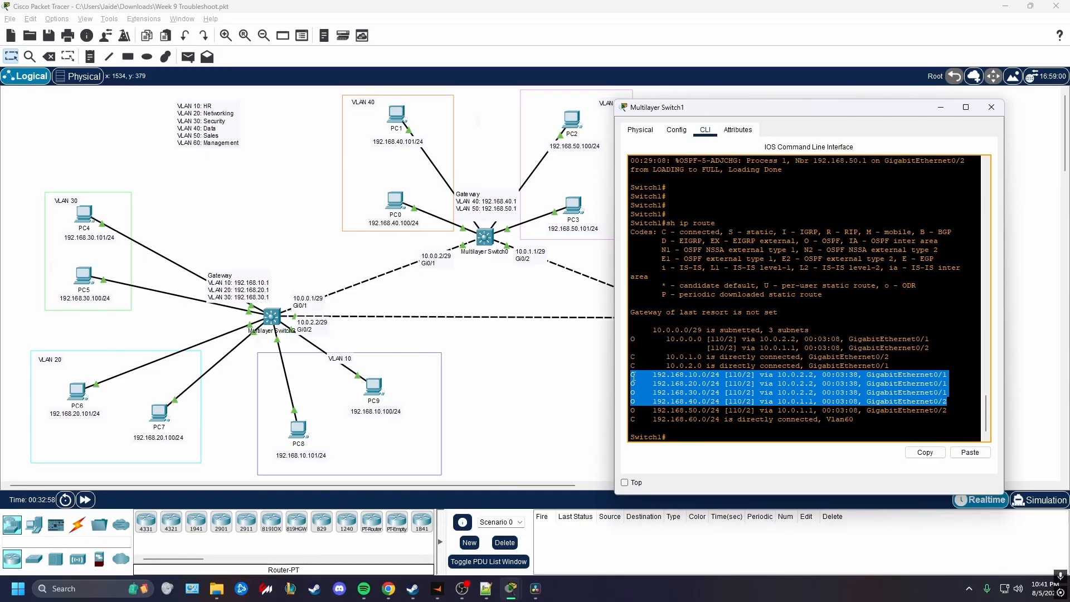
left_click_drag(632, 374, 949, 412)
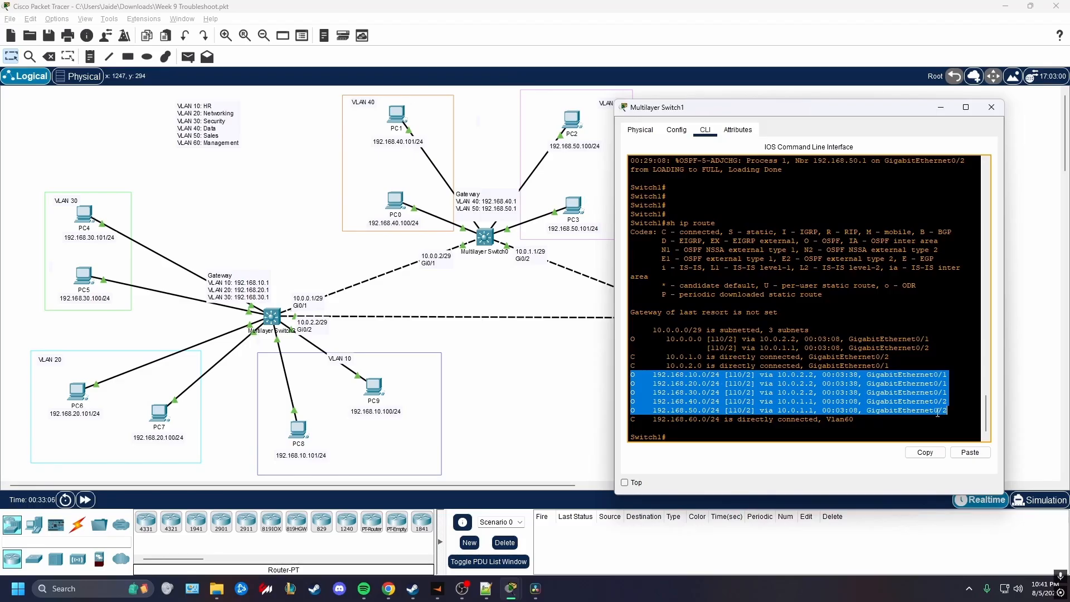
left_click(950, 392)
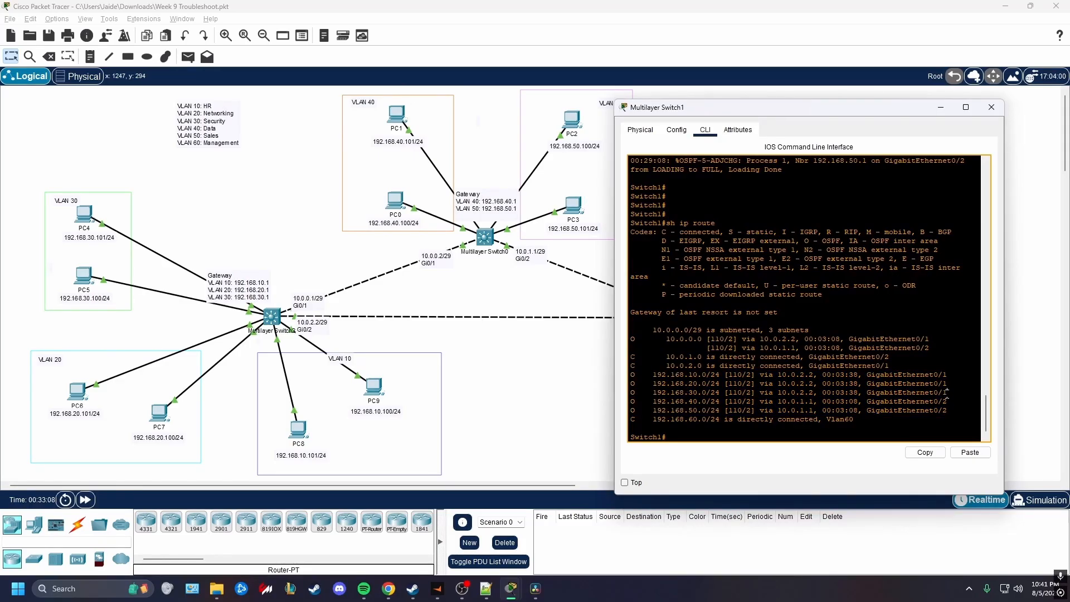
Compare the next hops of Switch1's VLAN 10–30 and VLAN 40–50 routes with the inter-switch links in the topology
left_click_drag(946, 392, 628, 376)
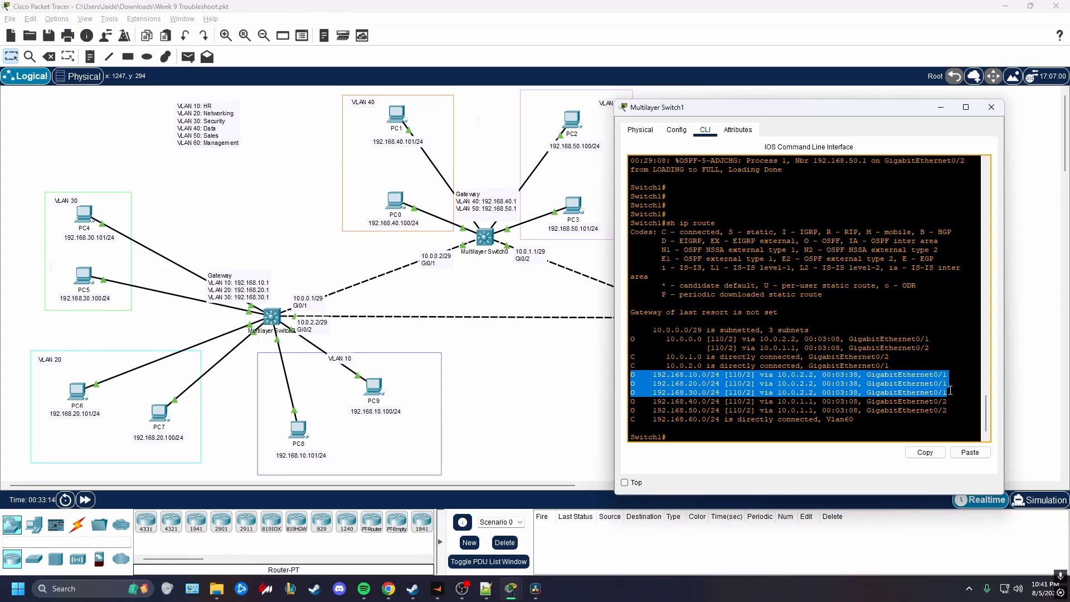
left_click(599, 373)
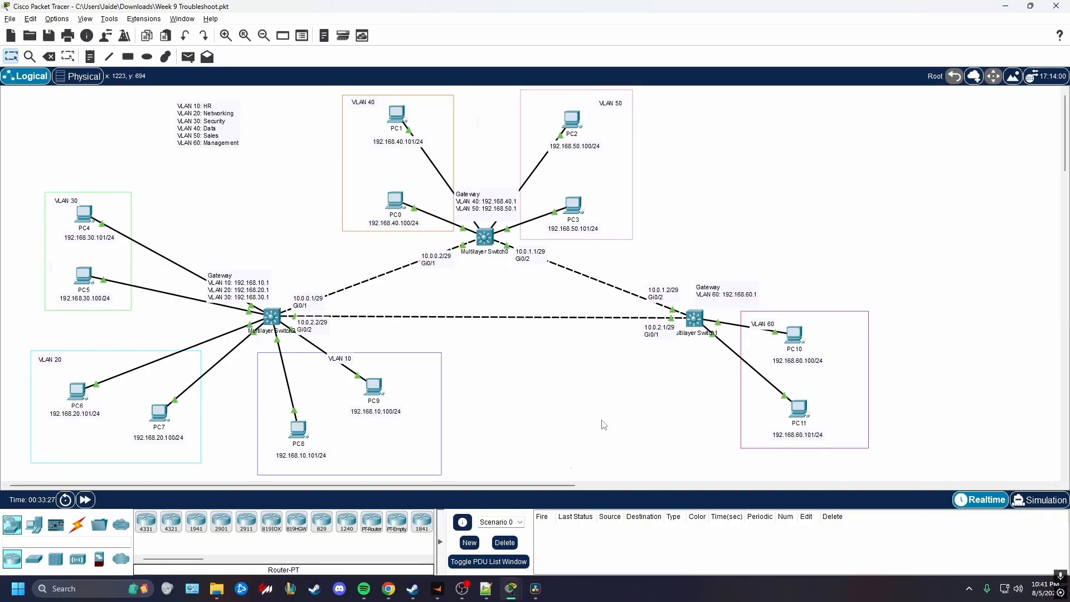
left_click(696, 316)
left_click_drag(633, 401, 953, 413)
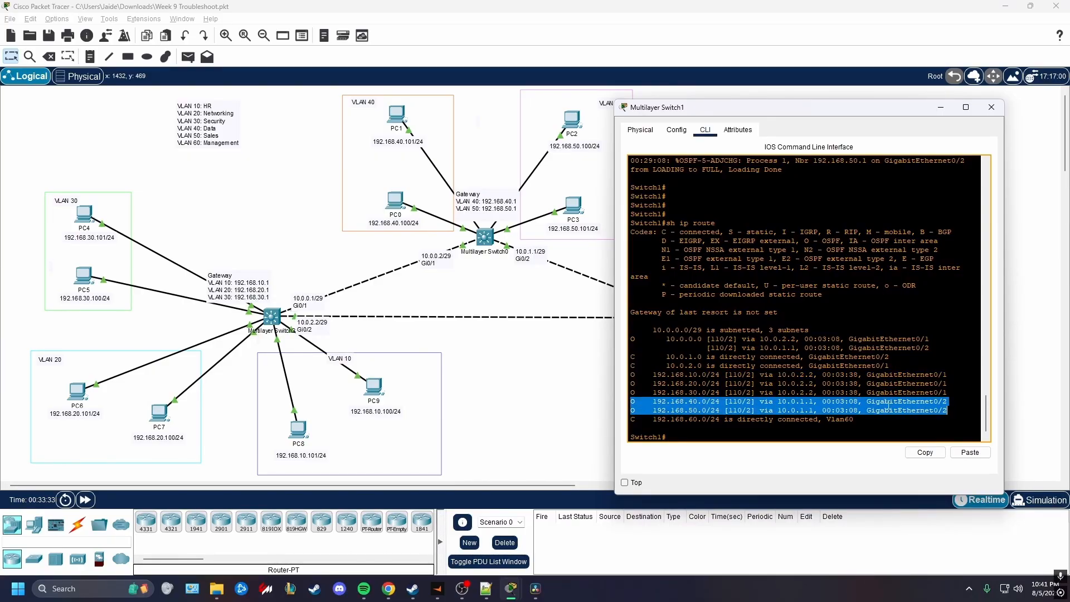
left_click(664, 355)
Examine Switch1's route to the 192.168.60.0 network and match it with the VLAN 60 area in the topology
left_click(695, 319)
left_click_drag(632, 419, 817, 417)
left_click(1025, 385)
left_click_drag(853, 285, 768, 470)
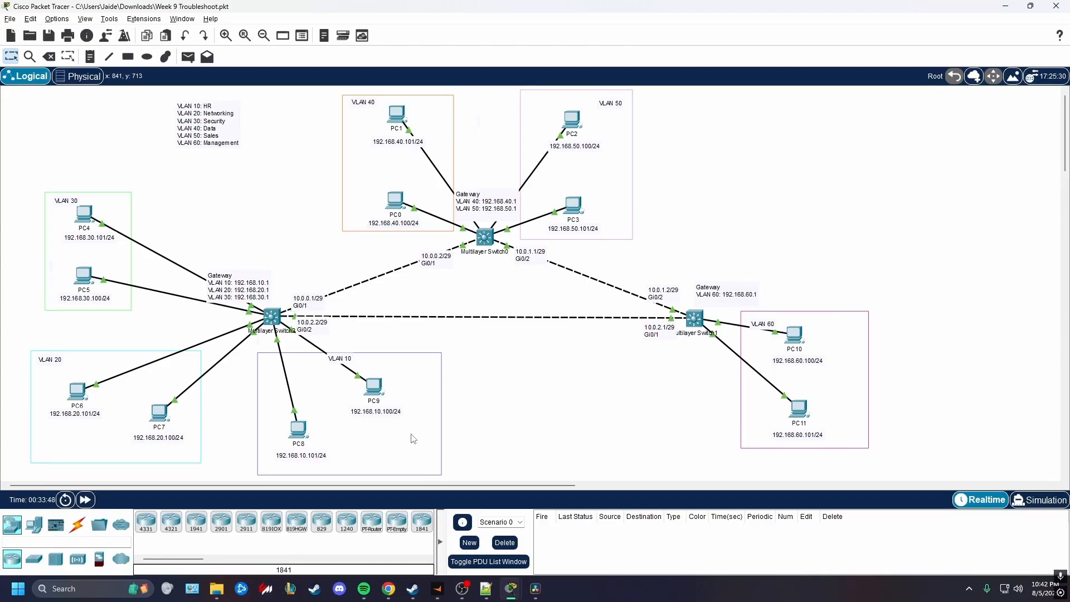
Open the Command Prompt on PC9 in VLAN 10
left_click(369, 386)
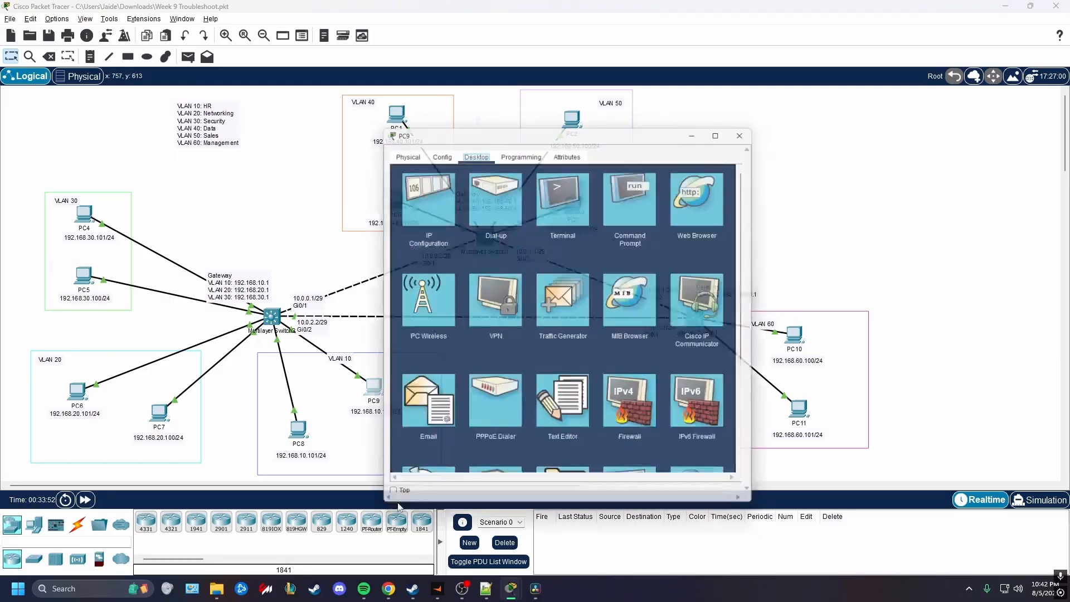
left_click(635, 193)
left_click_drag(613, 126, 785, 151)
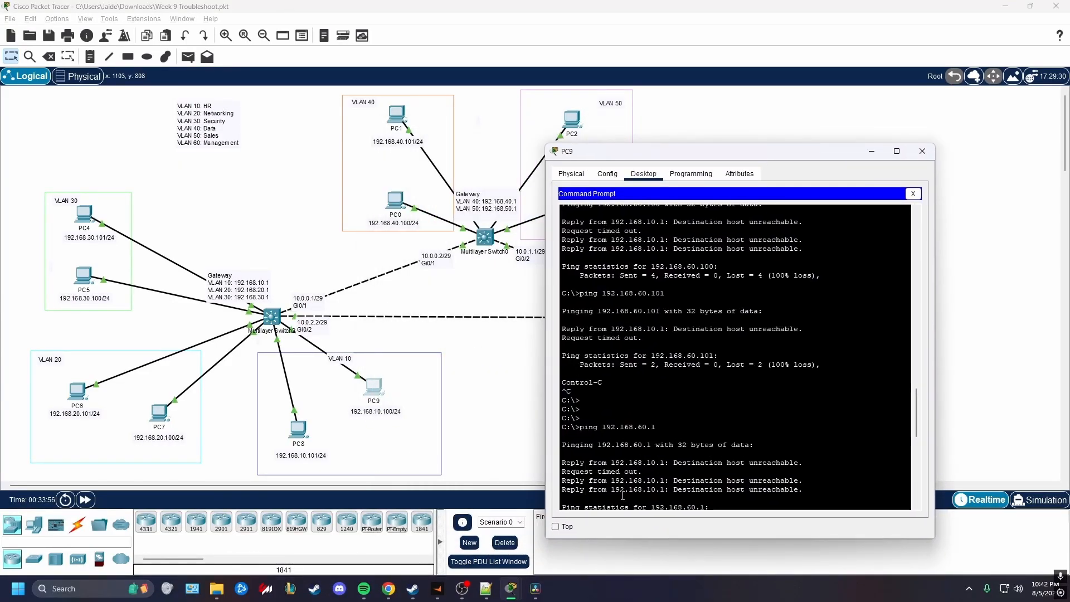
scroll(623, 495, "down", 10)
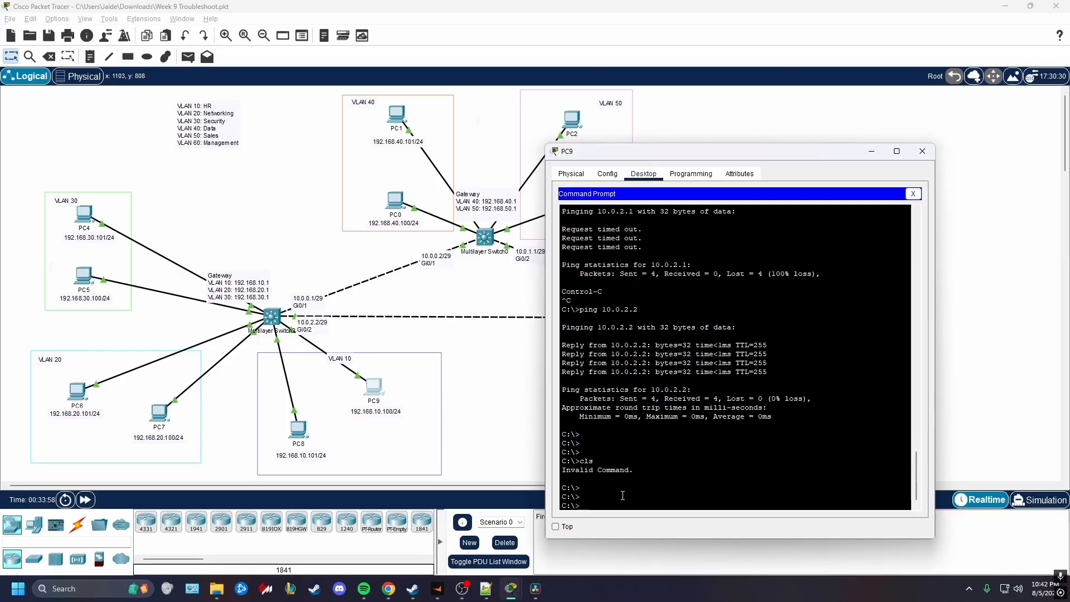
Try to clear PC9's Command Prompt with "clear", and set off the old output with blank prompt lines
type("clear")
key("Return")
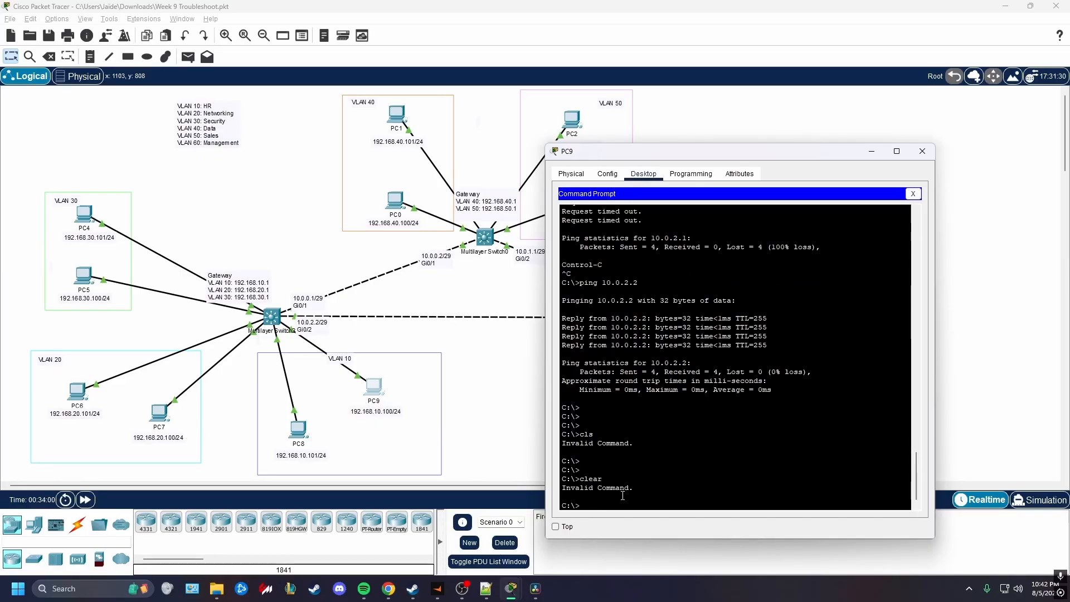
key("Return")
key("Return")
key("Return")
key("Return")
key("Return")
key("Return")
key("Return")
key("Return")
key("Return")
key("Return")
key("Return")
key("Return")
key("Return")
key("Return")
key("Return")
key("Return")
key("Return")
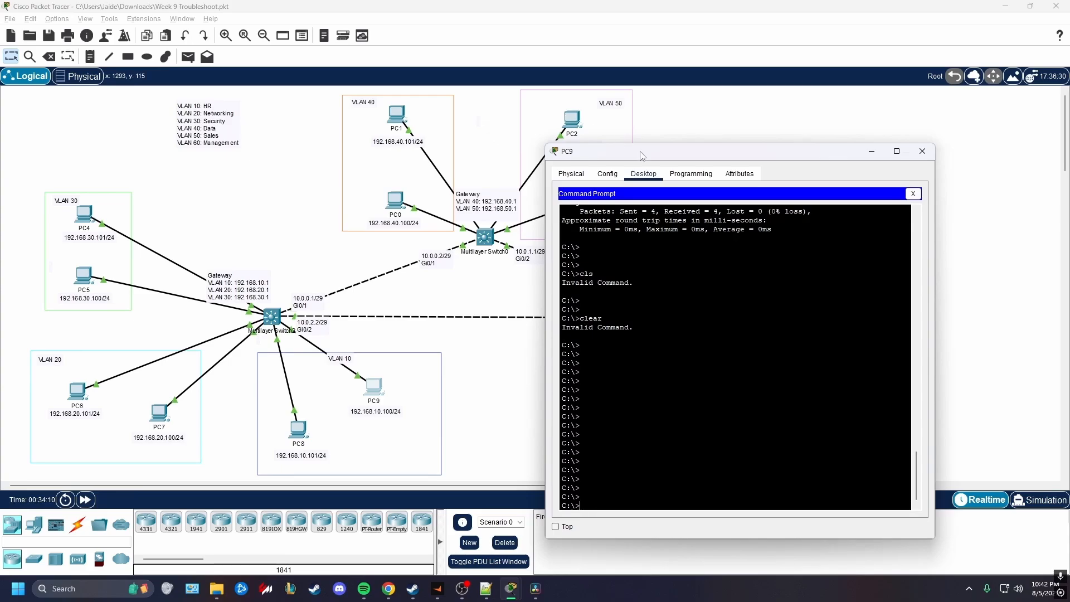
Trace the route from PC9 to PC10 in VLAN 60 with "tracert 192.168.60.100"
left_click_drag(642, 156, 302, 146)
type("tracer")
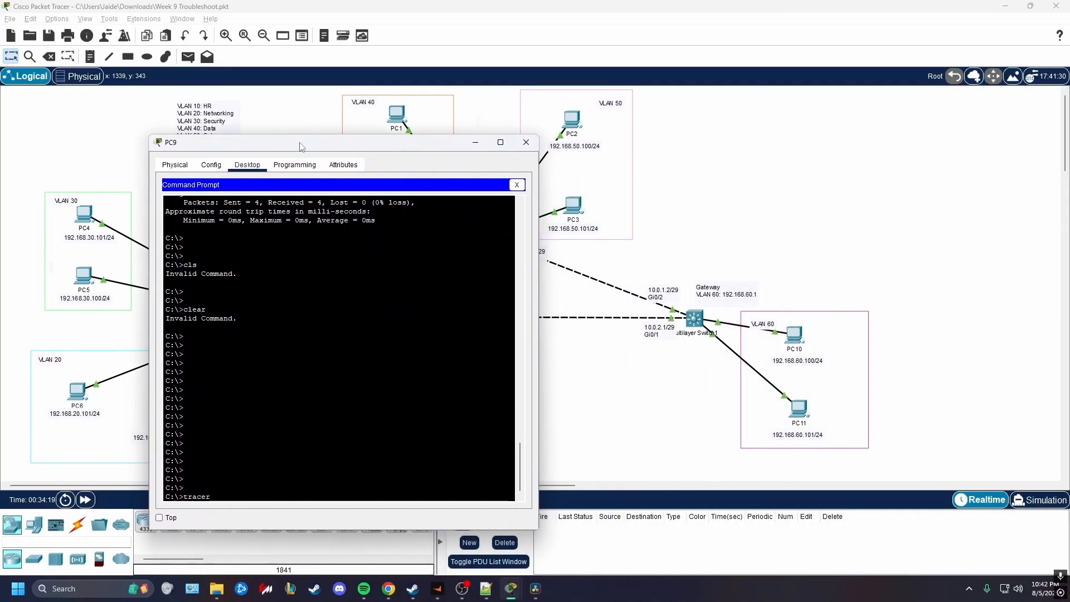
type("t 192.168.60.100")
key("Return")
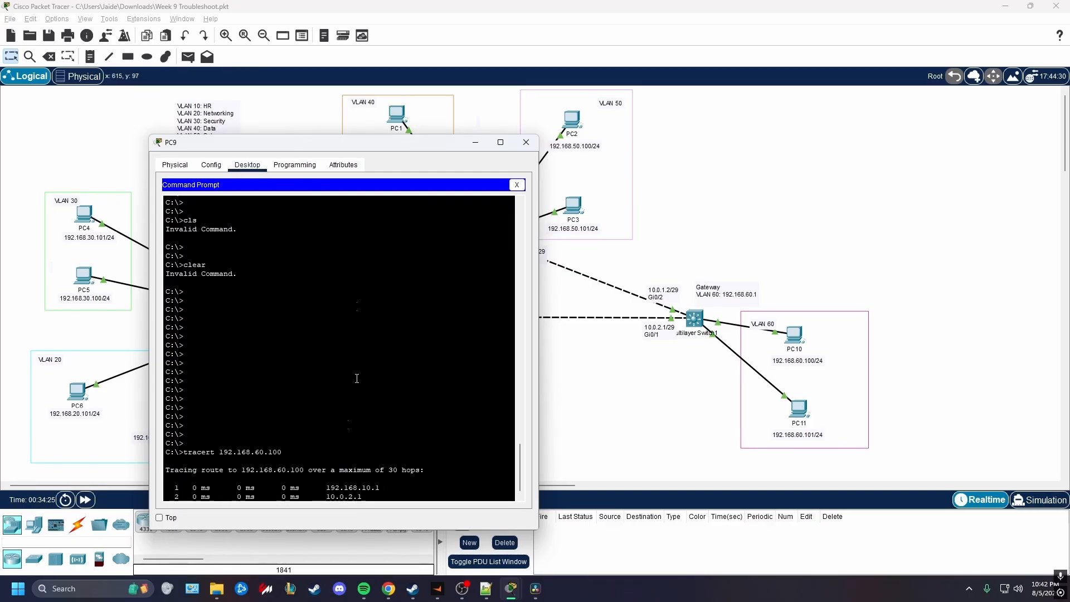
Compare the hops of PC9's trace with the switch links in the topology, and close PC9's window
left_click_drag(399, 144, 323, 100)
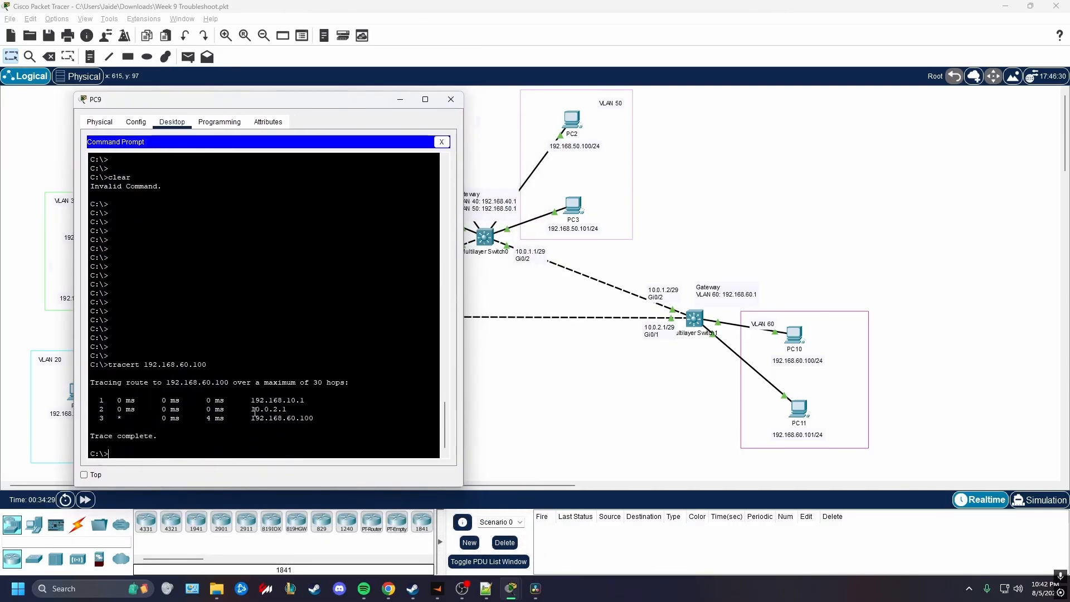
left_click_drag(342, 106, 774, 167)
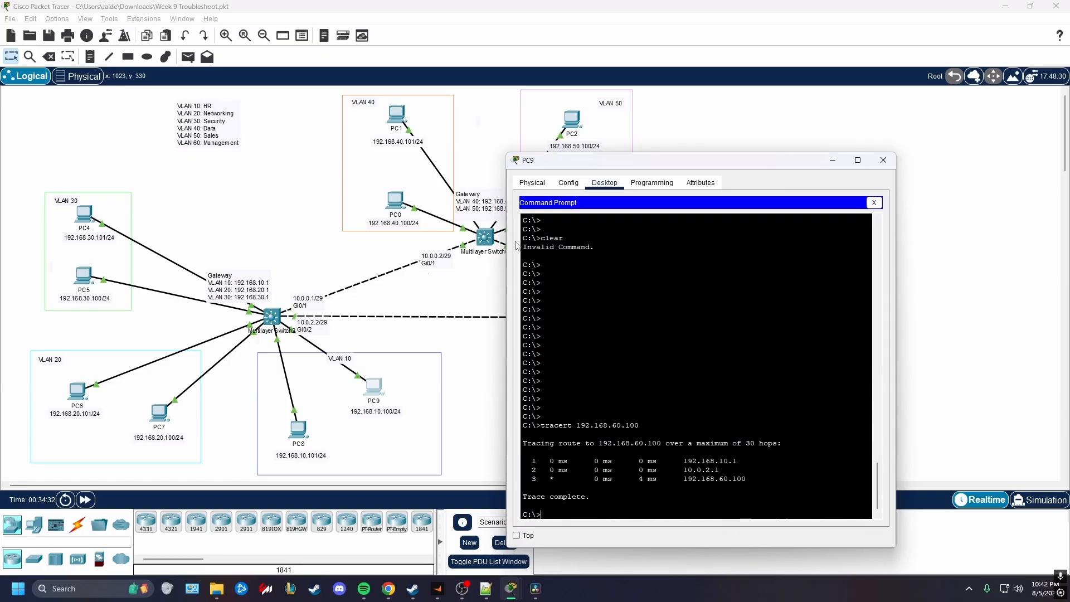
left_click_drag(590, 160, 228, 154)
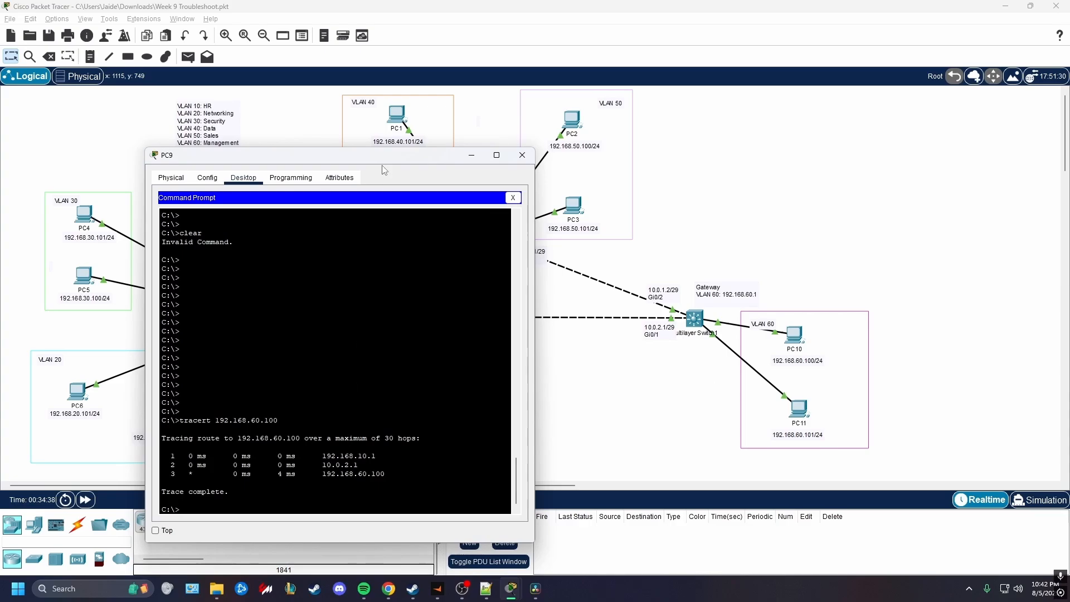
left_click_drag(376, 156, 402, 155)
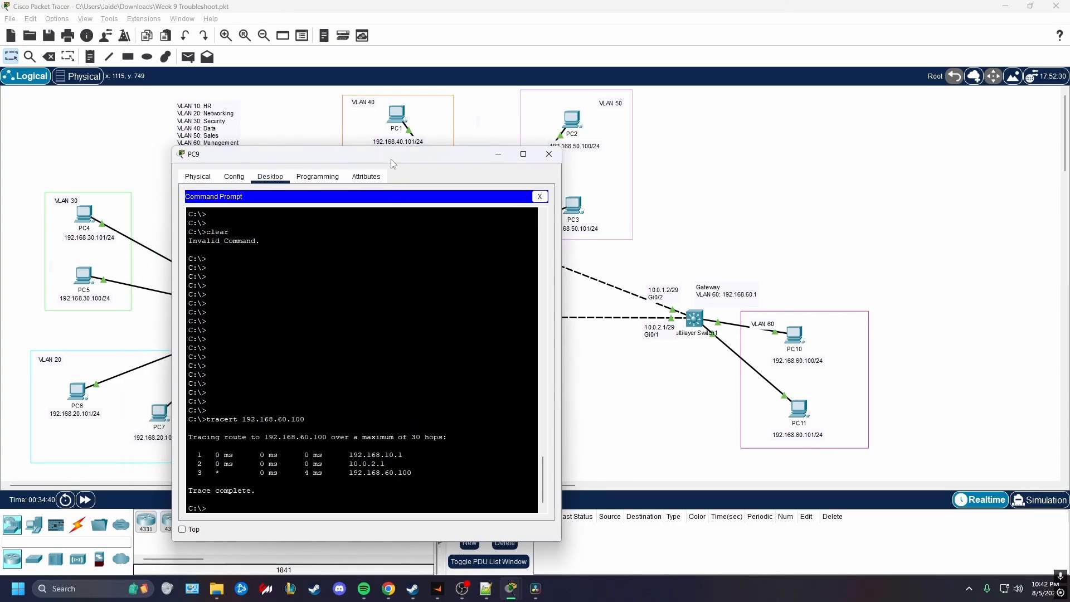
left_click(549, 154)
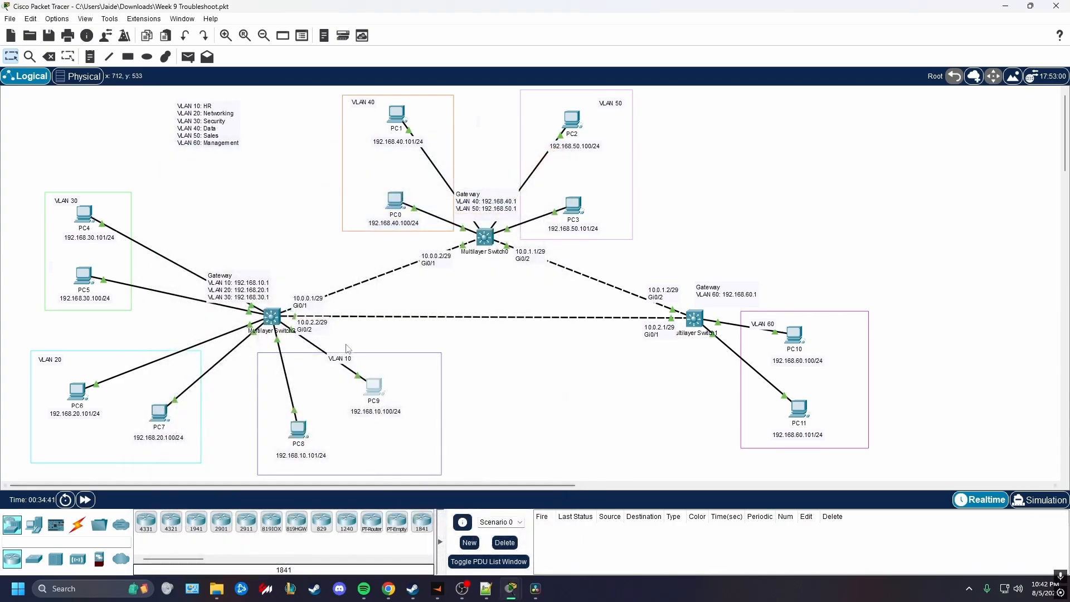
Trace the route from PC7 in VLAN 20 with "tracert 192.168.60.100" in its Command Prompt, and close PC7's window
left_click(158, 415)
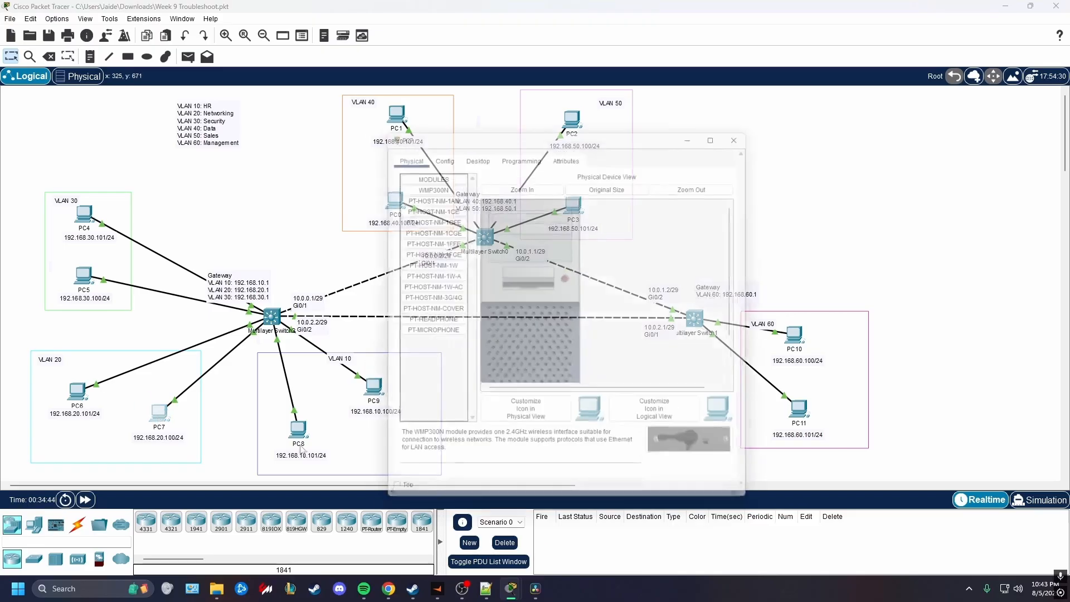
left_click(473, 149)
left_click(633, 191)
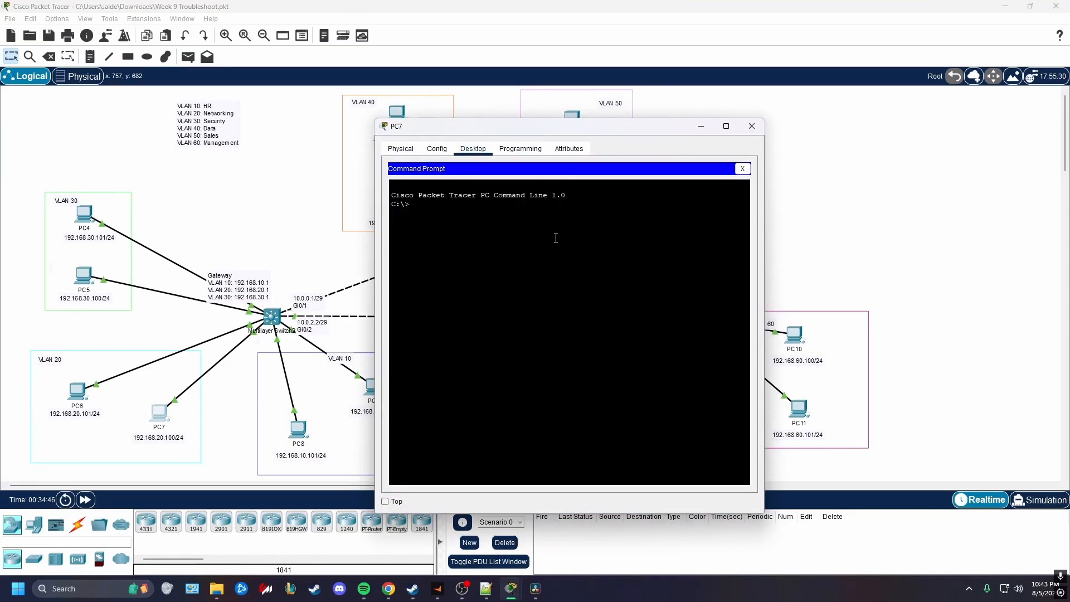
left_click_drag(527, 136, 408, 135)
type("t")
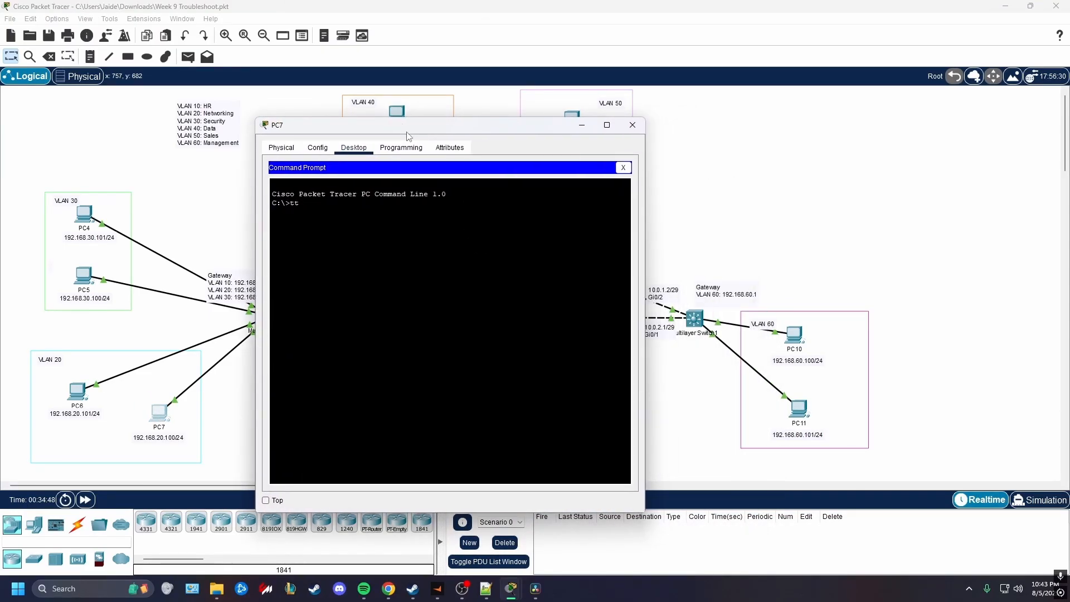
type("graacert 192.168.60.100")
key("Return")
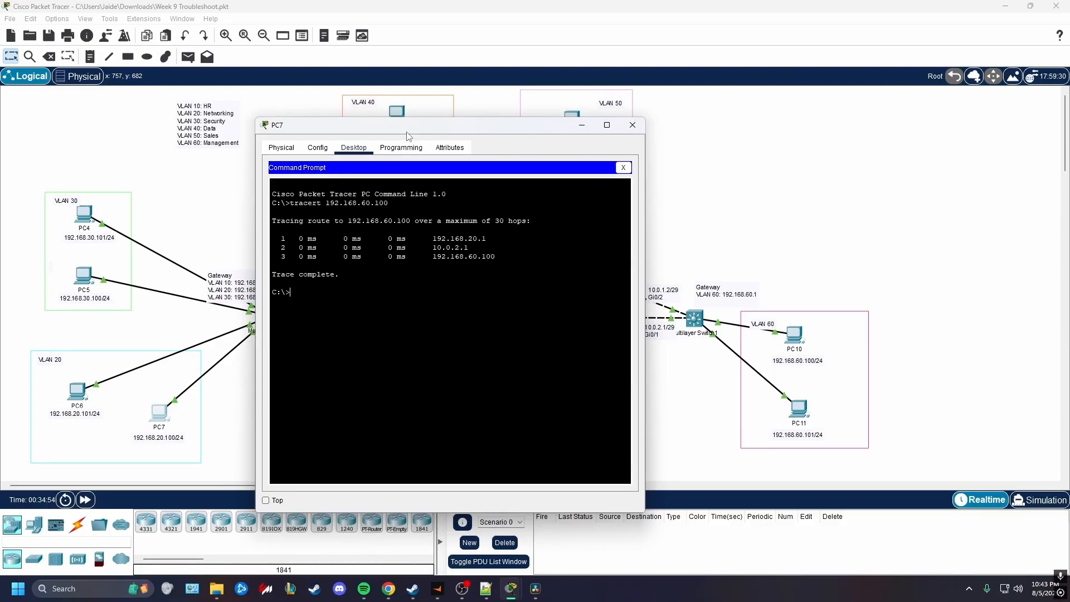
left_click(632, 127)
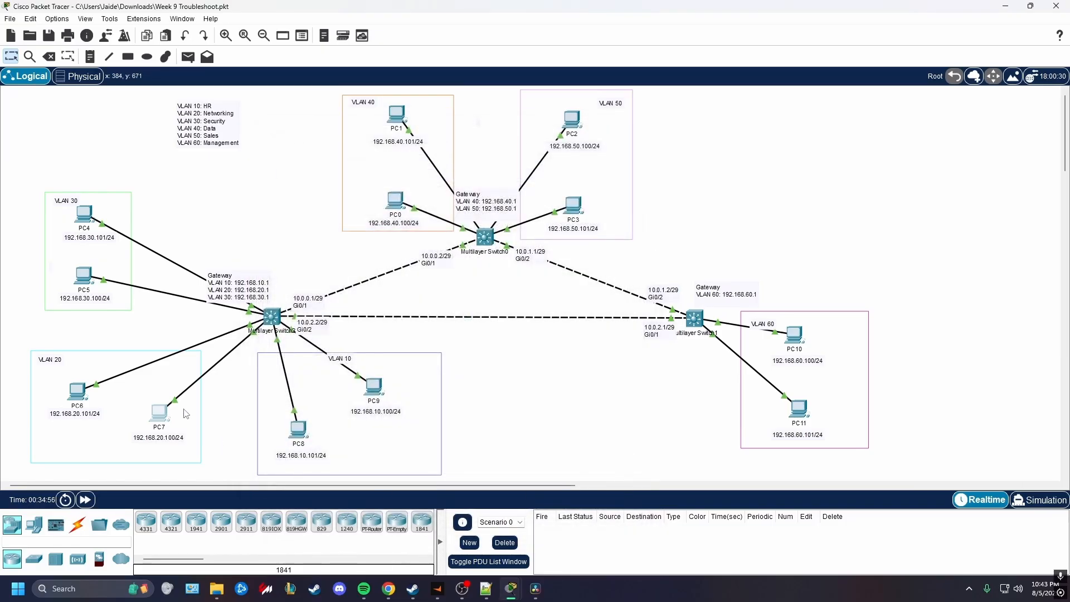
Trace the route from PC5 in VLAN 30 with "tracert 192.168.60.100" in its Command Prompt, and close PC5's window
left_click(83, 275)
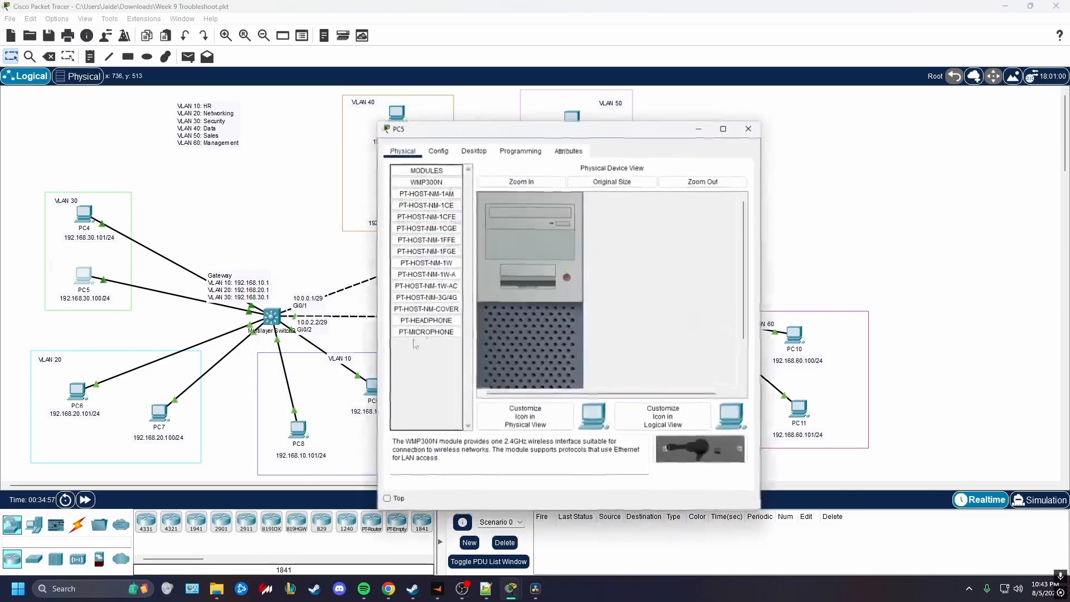
left_click(474, 151)
left_click(635, 193)
type("tracer")
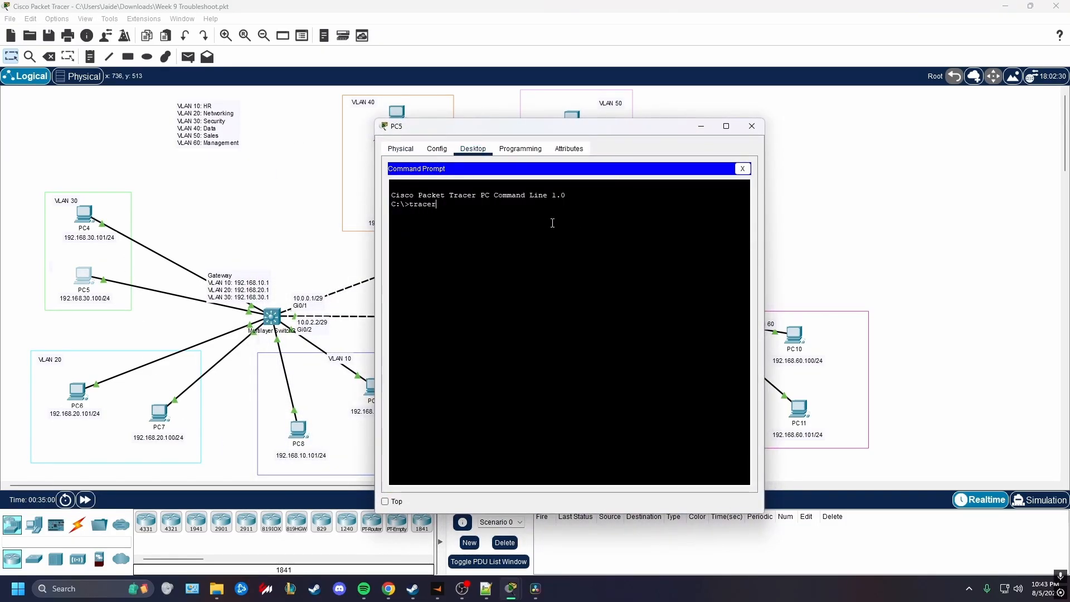
type("t 192.168.60.100")
key("Return")
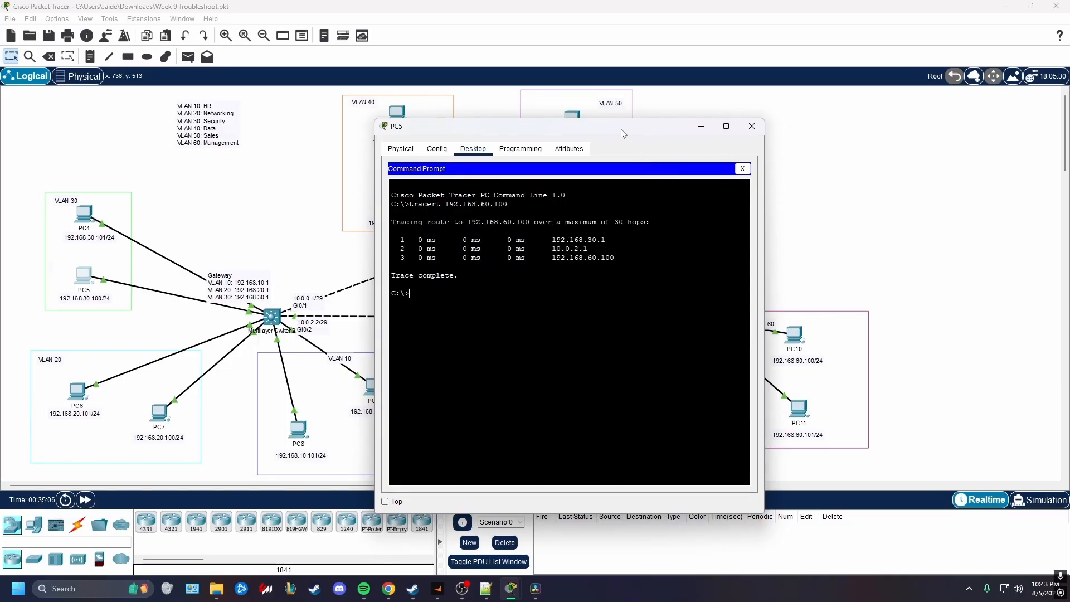
left_click(752, 126)
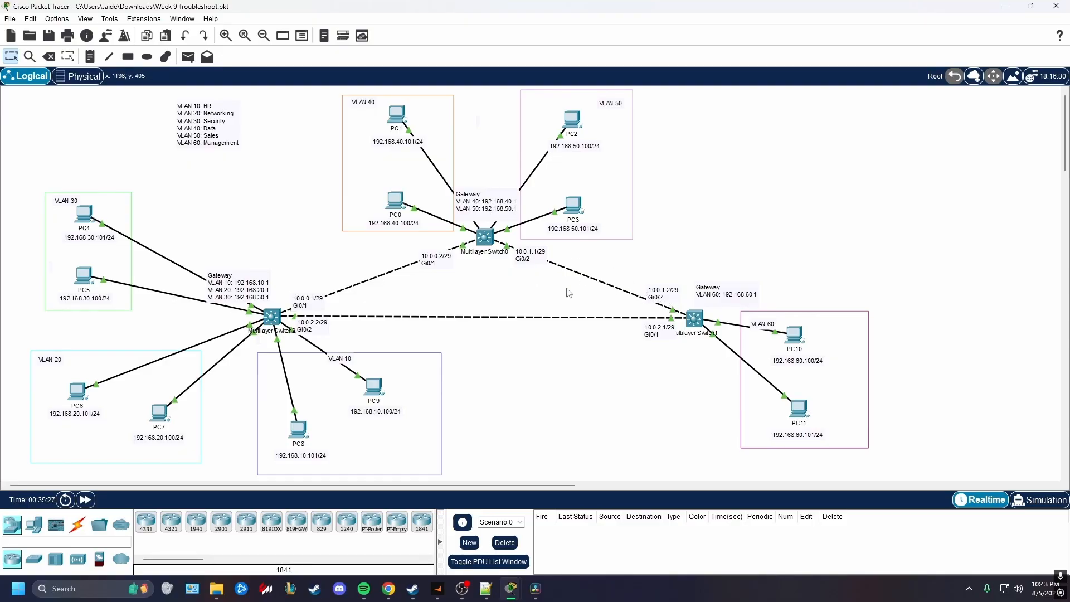
Trace the route from PC1 in VLAN 40 with "tracert 192.168.60.100" in its Command Prompt
left_click_drag(620, 266, 680, 315)
left_click(397, 115)
left_click(473, 149)
left_click_drag(502, 126, 308, 168)
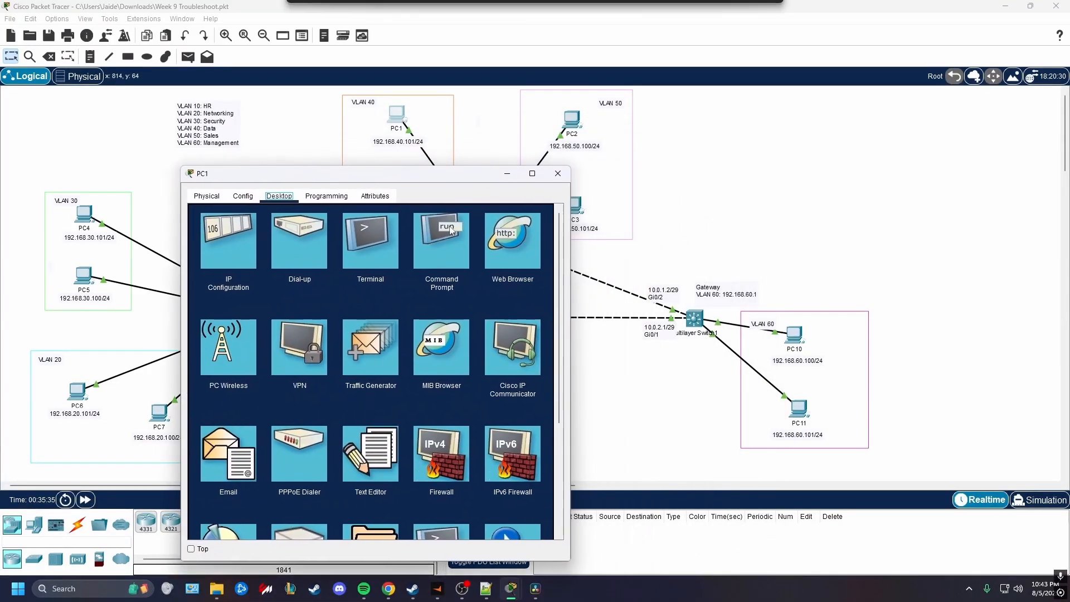
left_click(437, 243)
type("tracert")
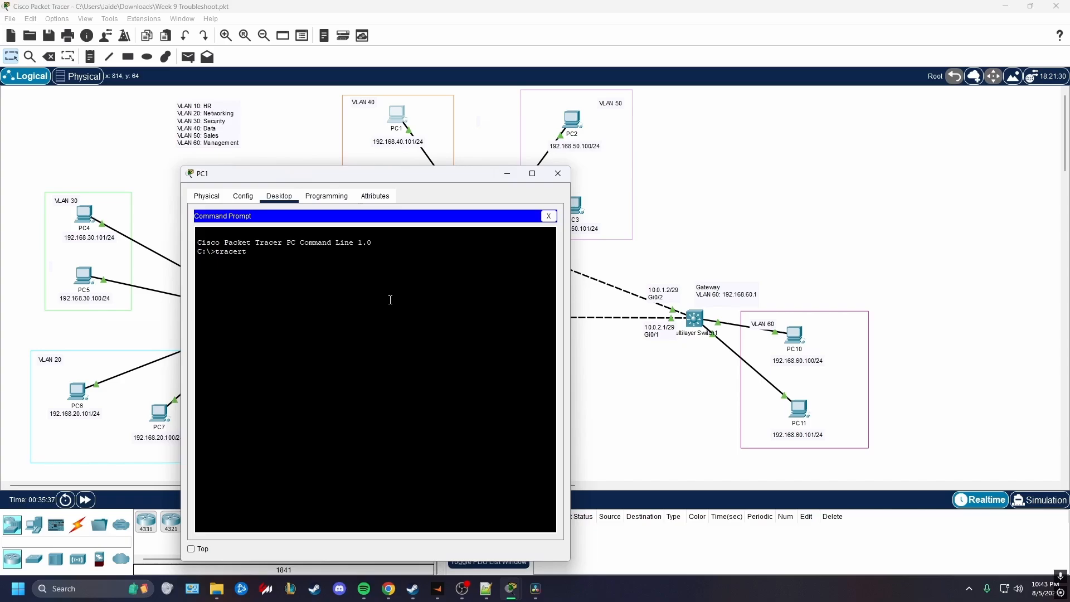
type(" 192.168.60.100")
key("Return")
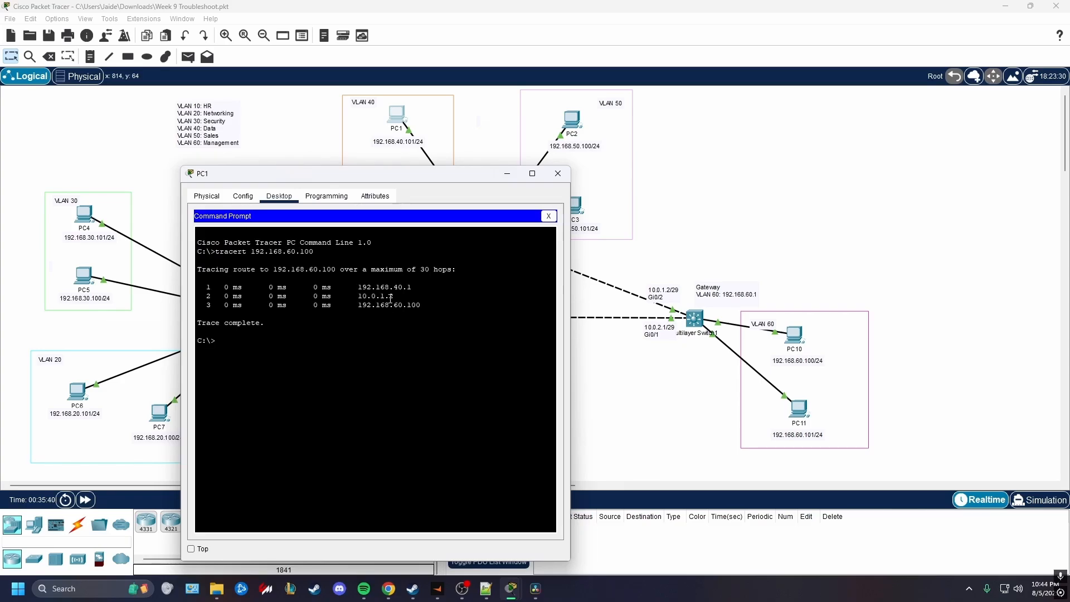
Check the second hop of PC1's trace against the Switch0–Switch1 link in the topology, and close PC1's window
left_click_drag(429, 177, 289, 199)
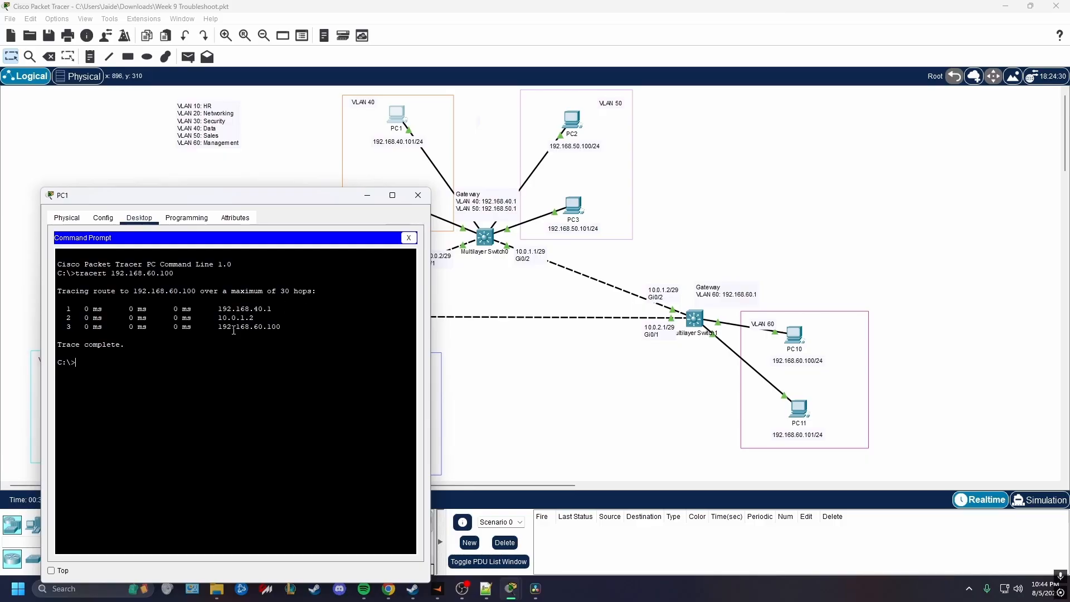
left_click_drag(217, 319, 255, 319)
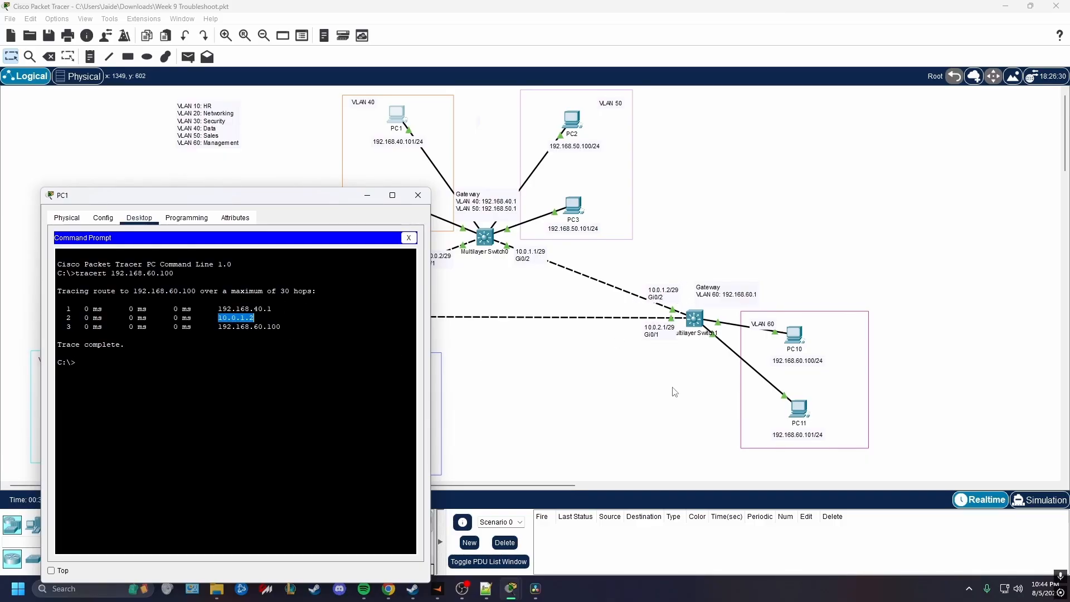
left_click(418, 195)
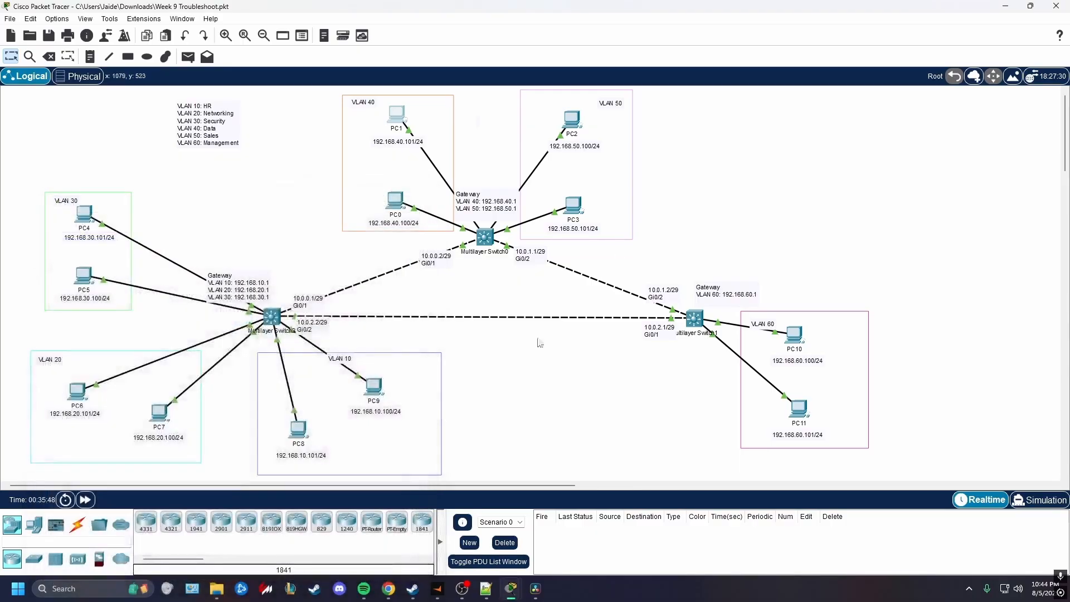
Trace the route from PC2 in VLAN 50 with "tracert 192.168.60.100" in its Command Prompt, and return to the topology
left_click(633, 113)
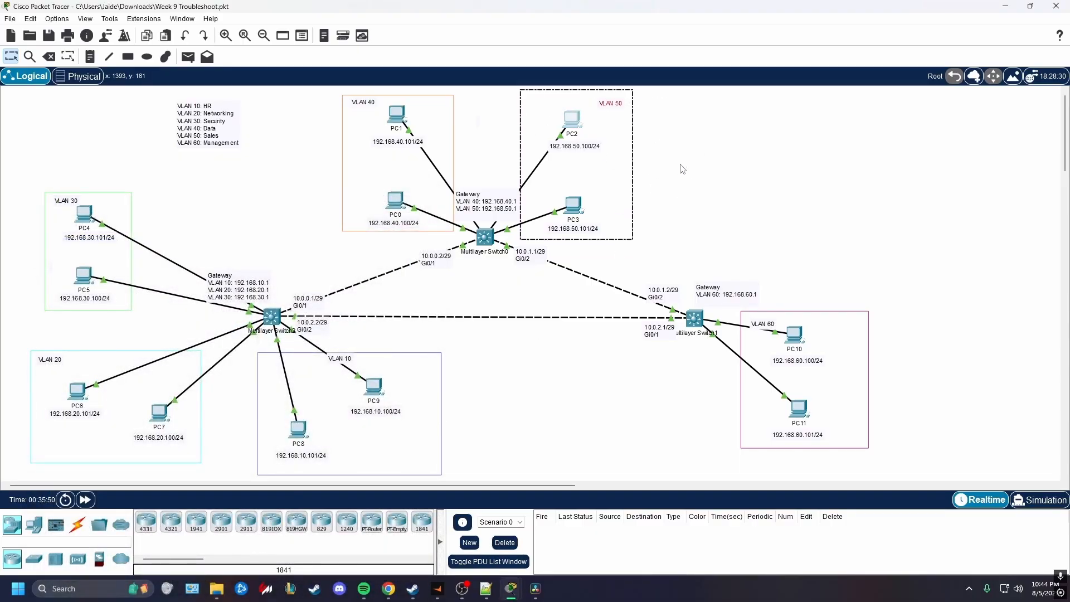
left_click(571, 120)
left_click(474, 146)
left_click_drag(554, 128, 281, 114)
left_click(358, 179)
type("tracer")
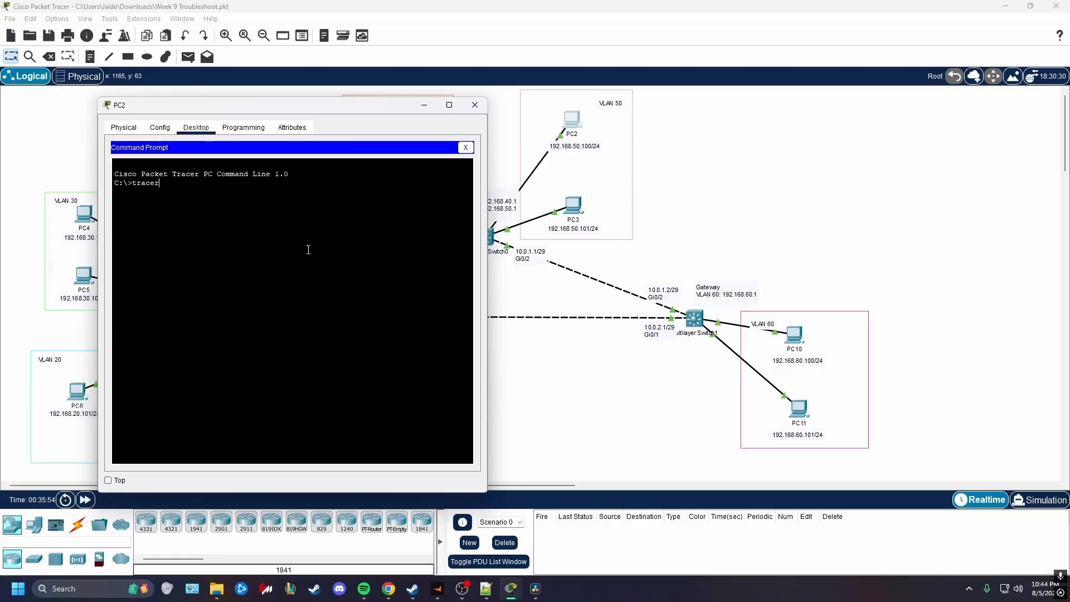
type("t 192.168.60.100")
key("Return")
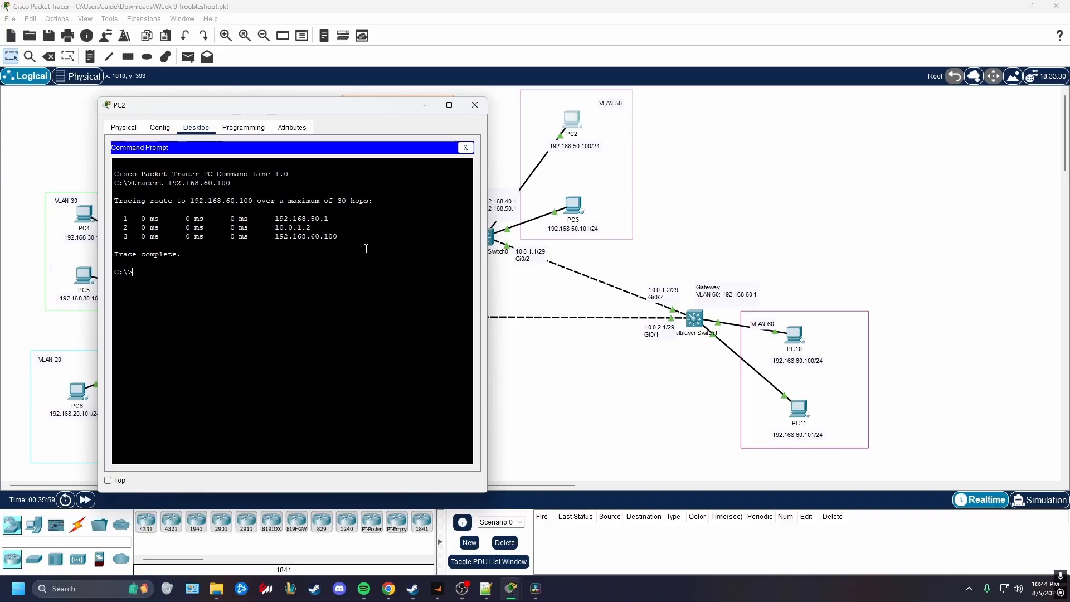
left_click(632, 265)
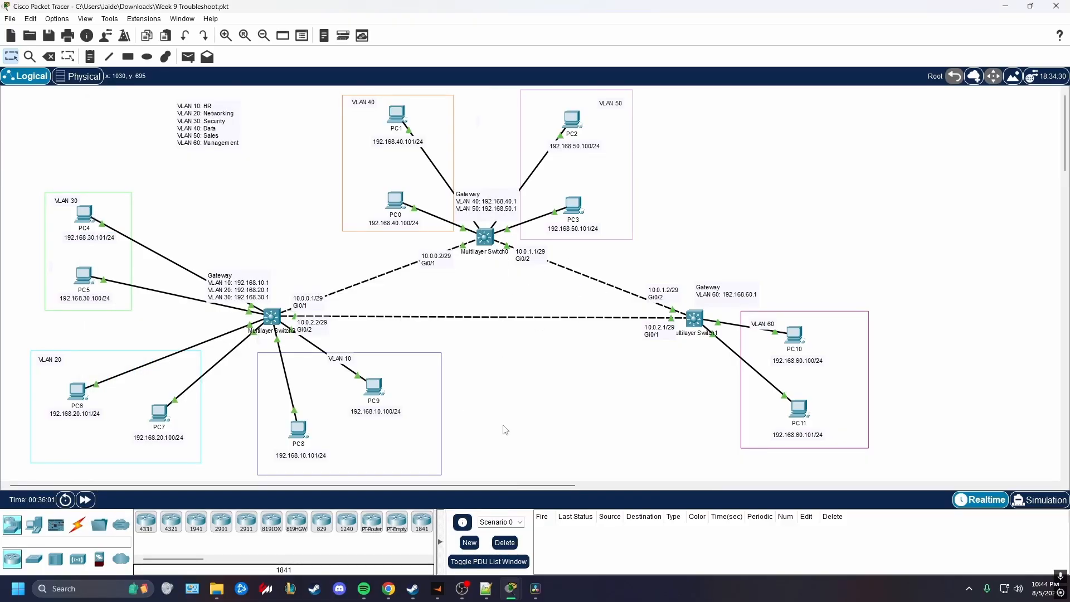
mouse_move(511, 589)
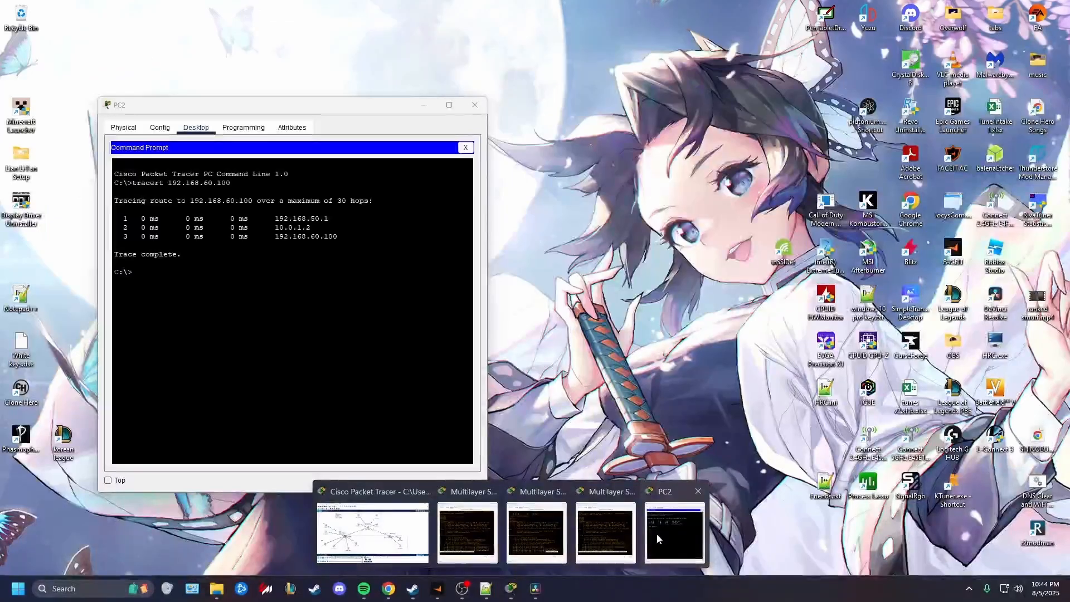
left_click(656, 534)
left_click(602, 389)
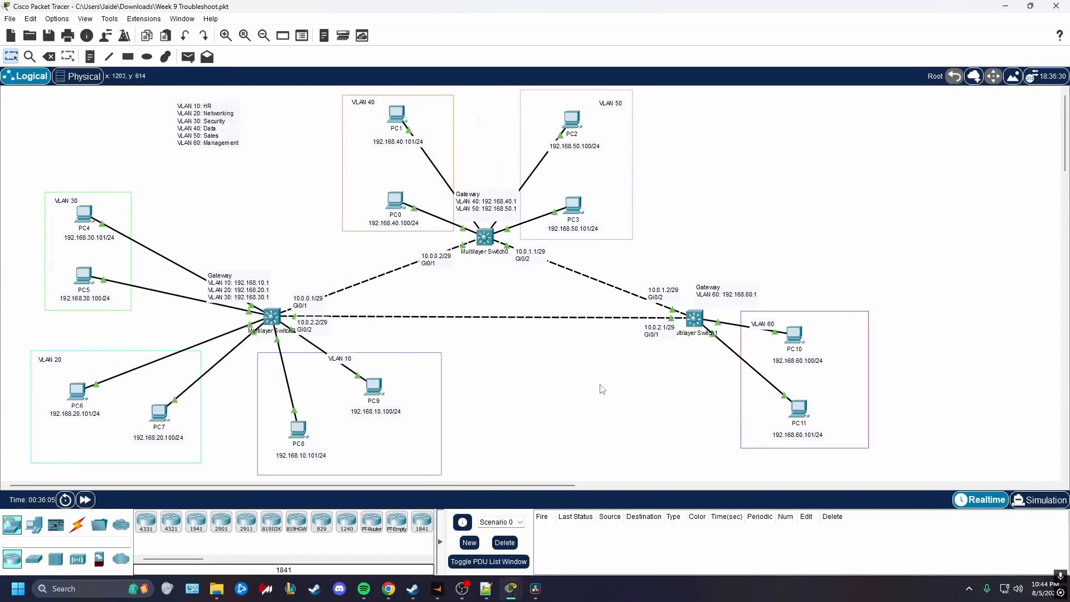